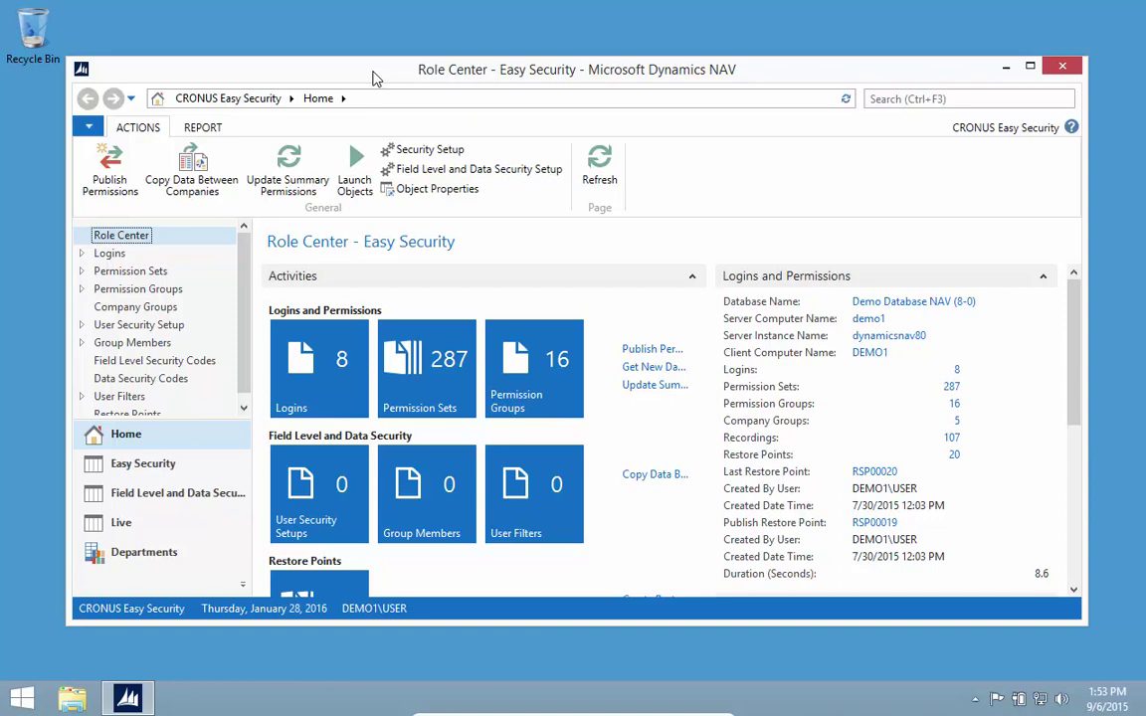
# Review the Source Table Setups under Easy Security's Field Level and Data Security department, and close the list
pyautogui.click(149, 552)
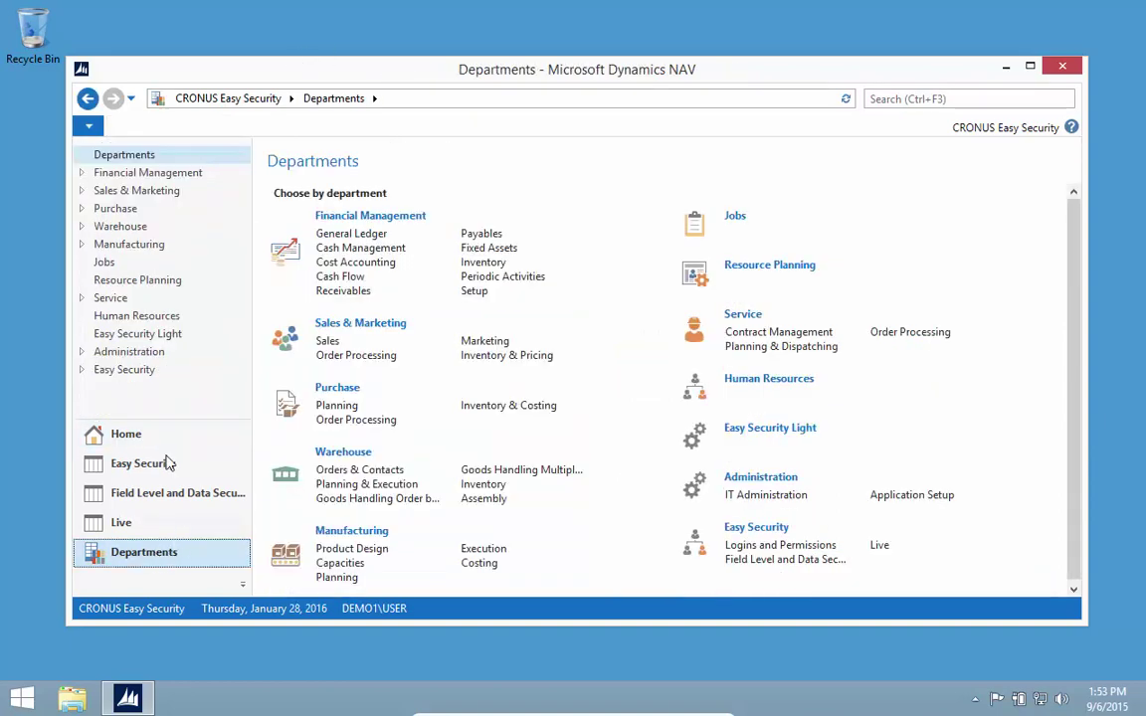
pyautogui.click(124, 370)
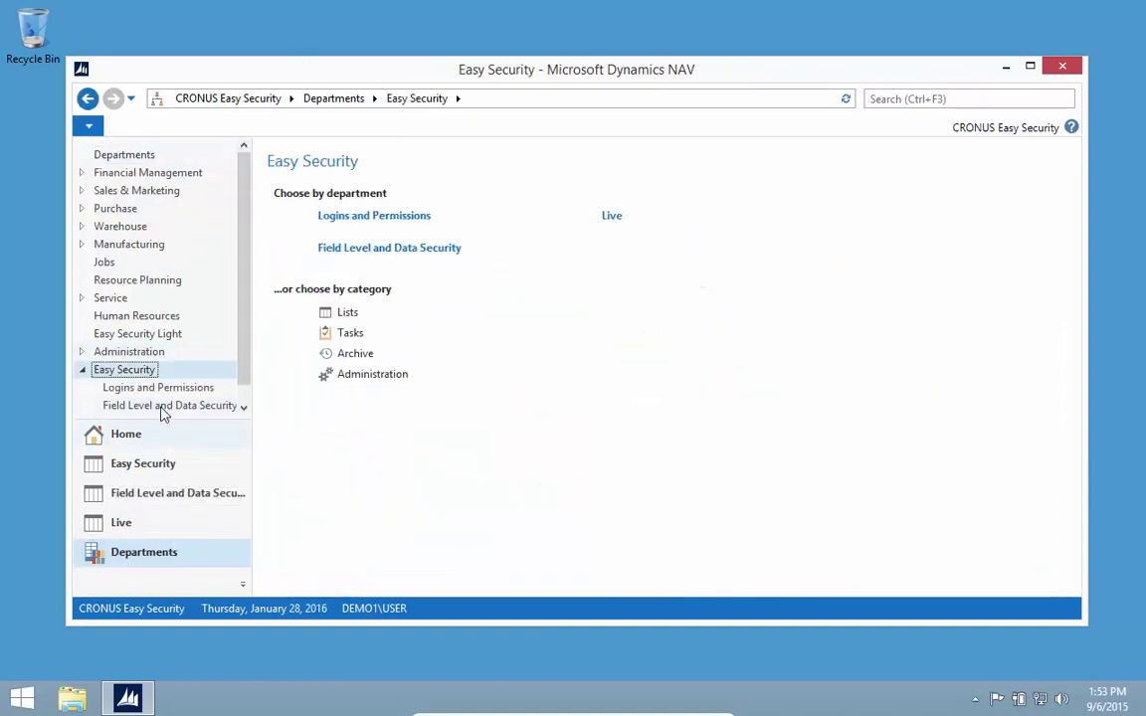
pyautogui.click(162, 407)
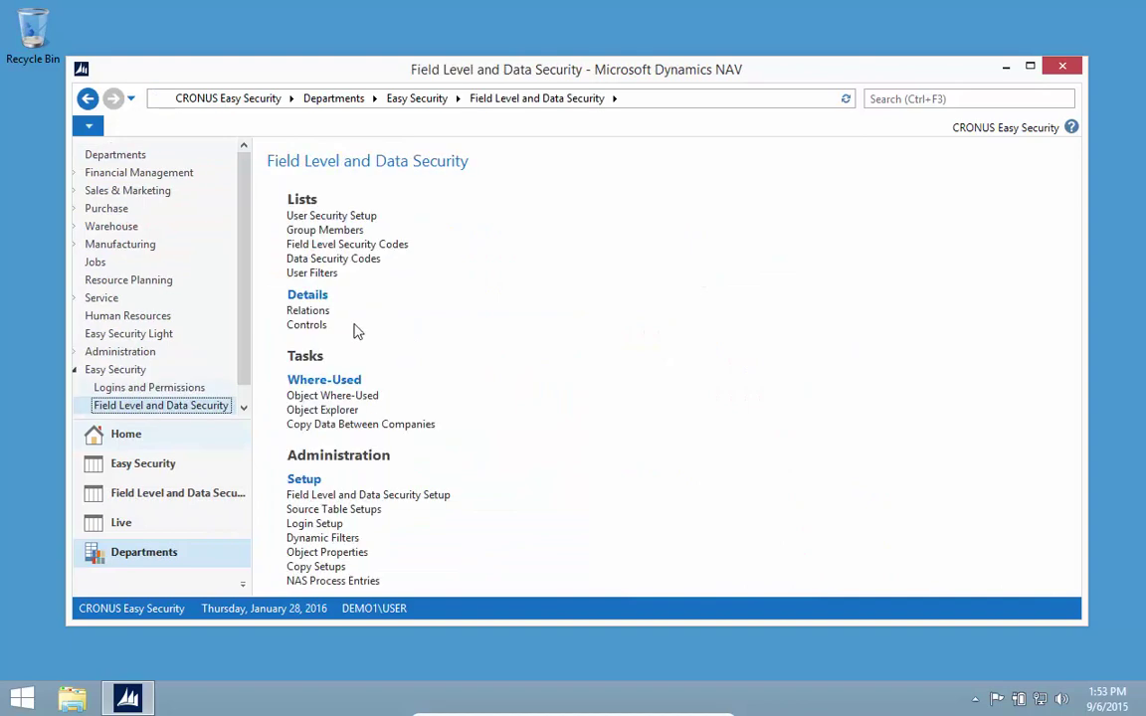
pyautogui.click(381, 513)
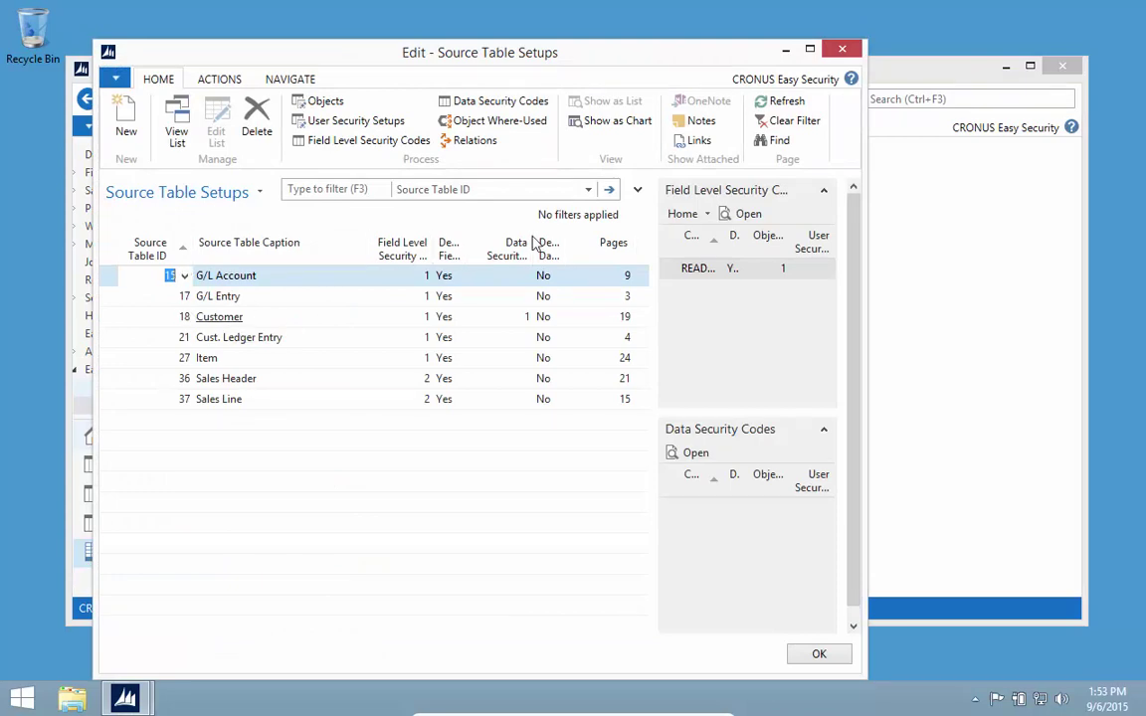
pyautogui.click(842, 49)
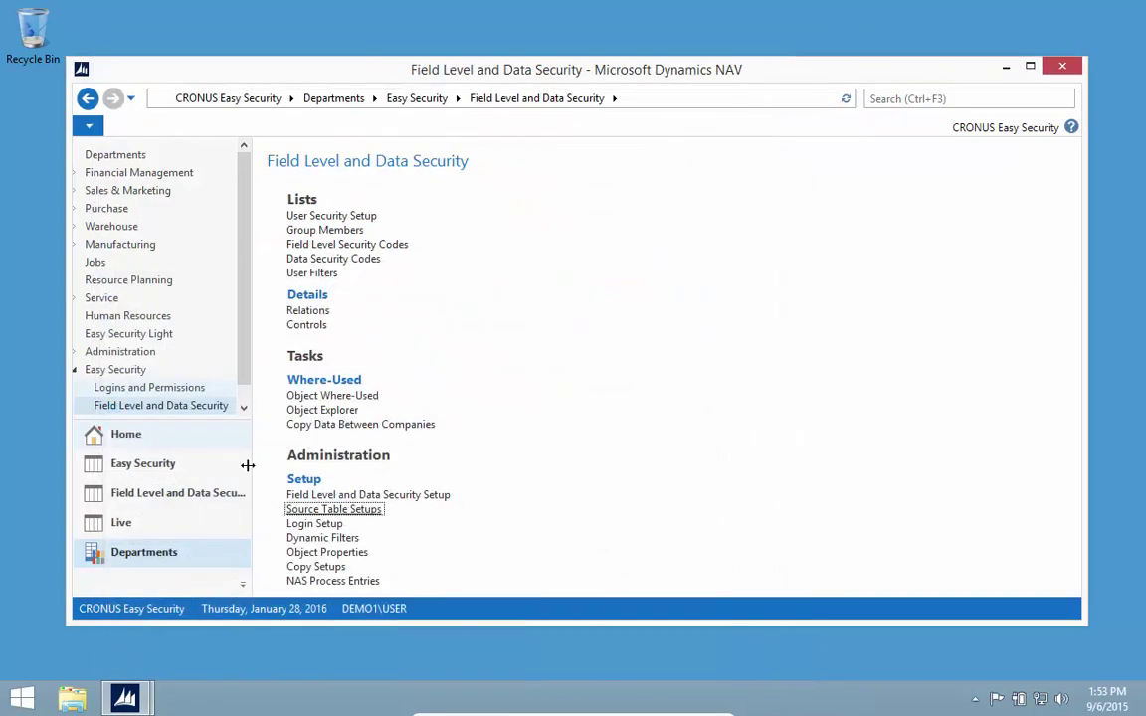
# View The Cannon Group PLC's customer card from the Sales & Marketing Order Processing customer list, including its Invoicing details, and close it
pyautogui.click(129, 191)
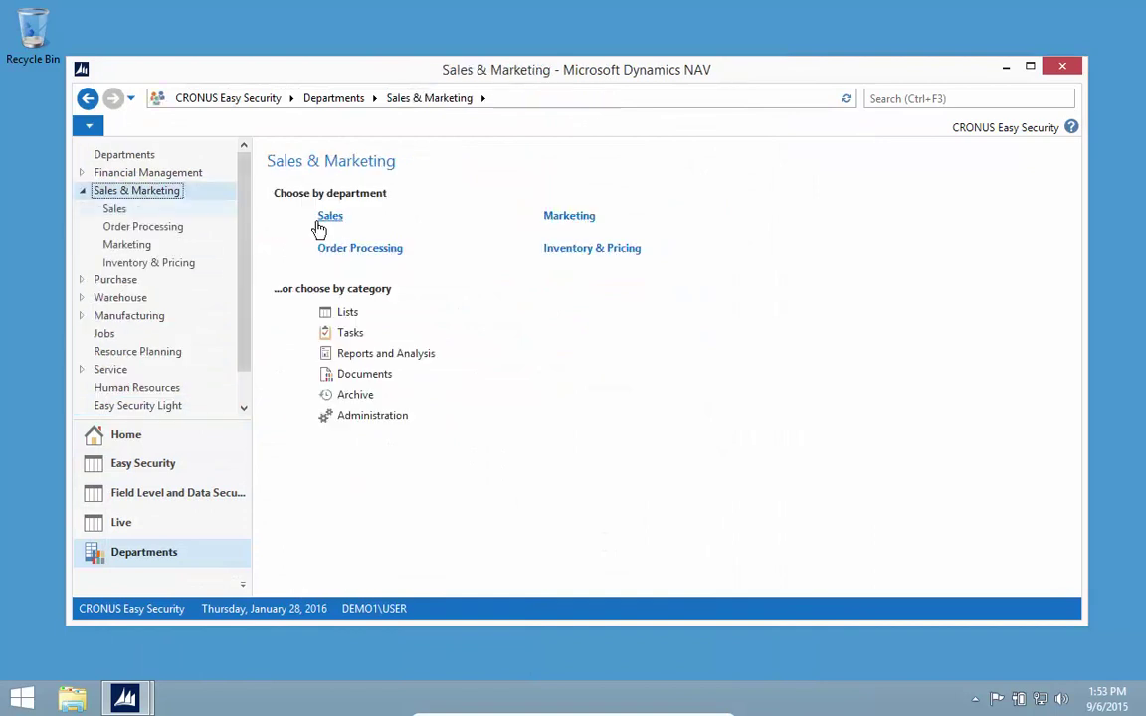
pyautogui.click(338, 250)
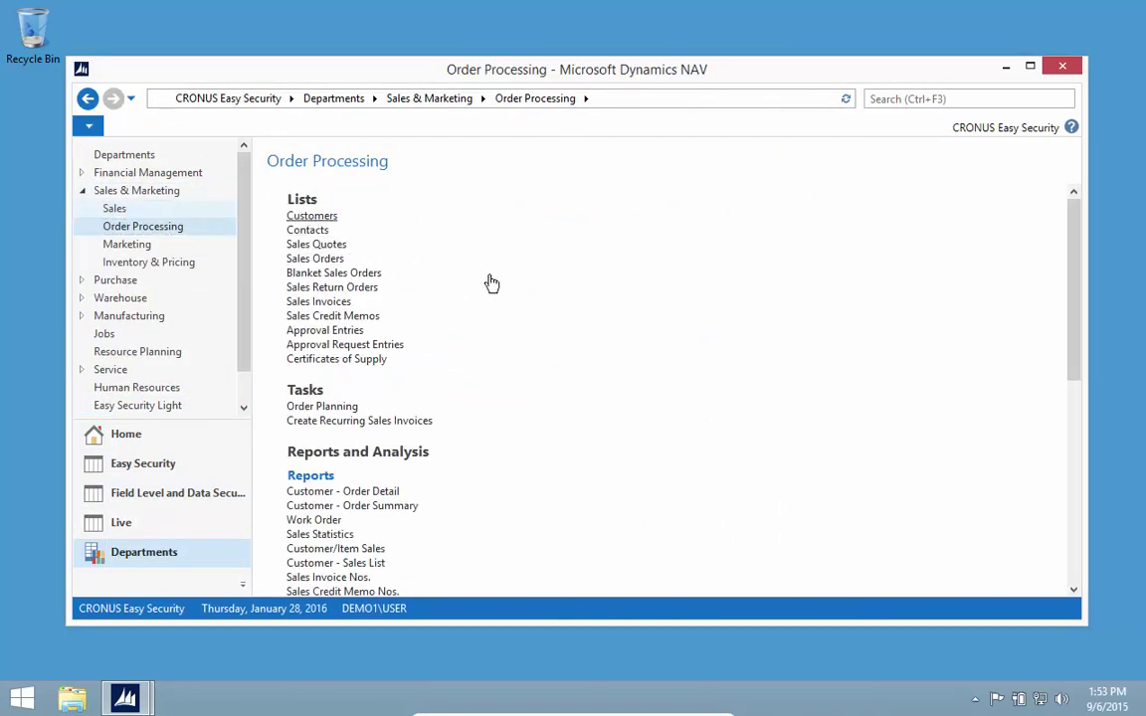
pyautogui.click(344, 215)
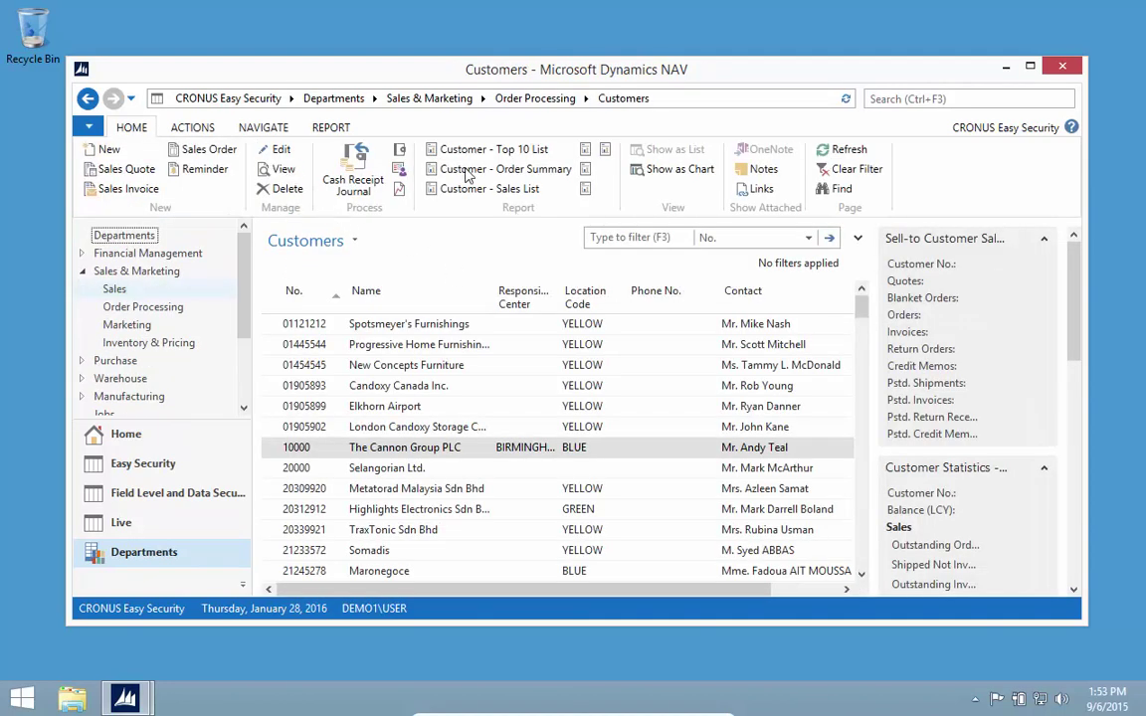
pyautogui.click(320, 449)
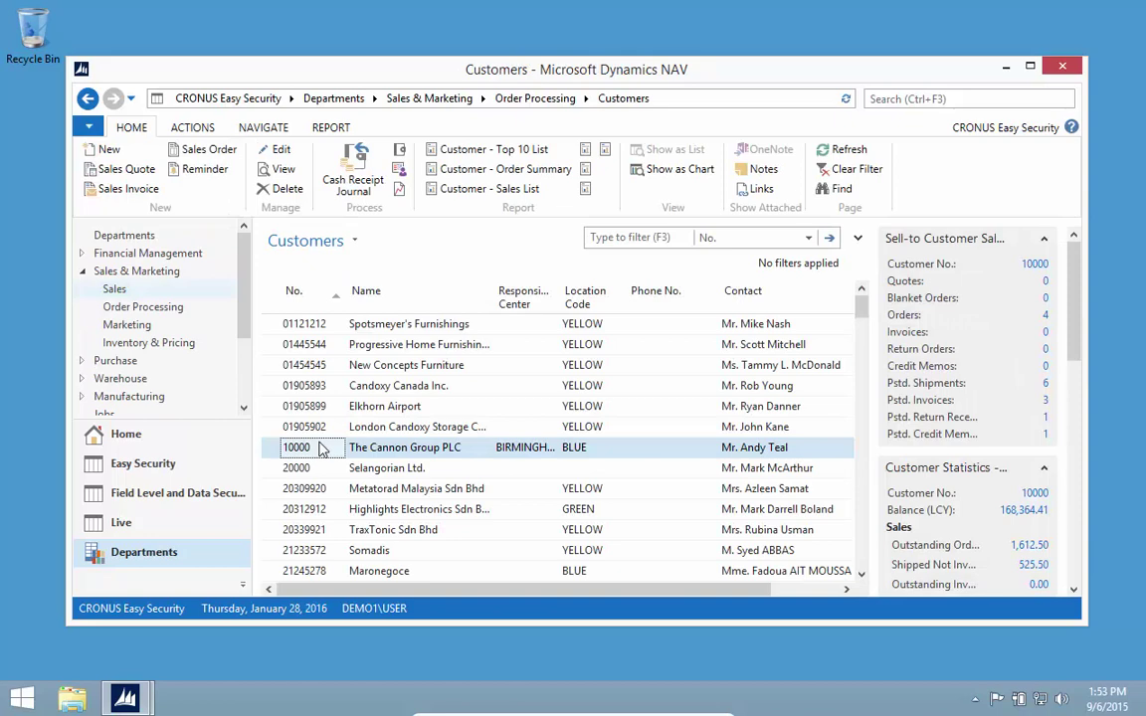
pyautogui.doubleClick(321, 448)
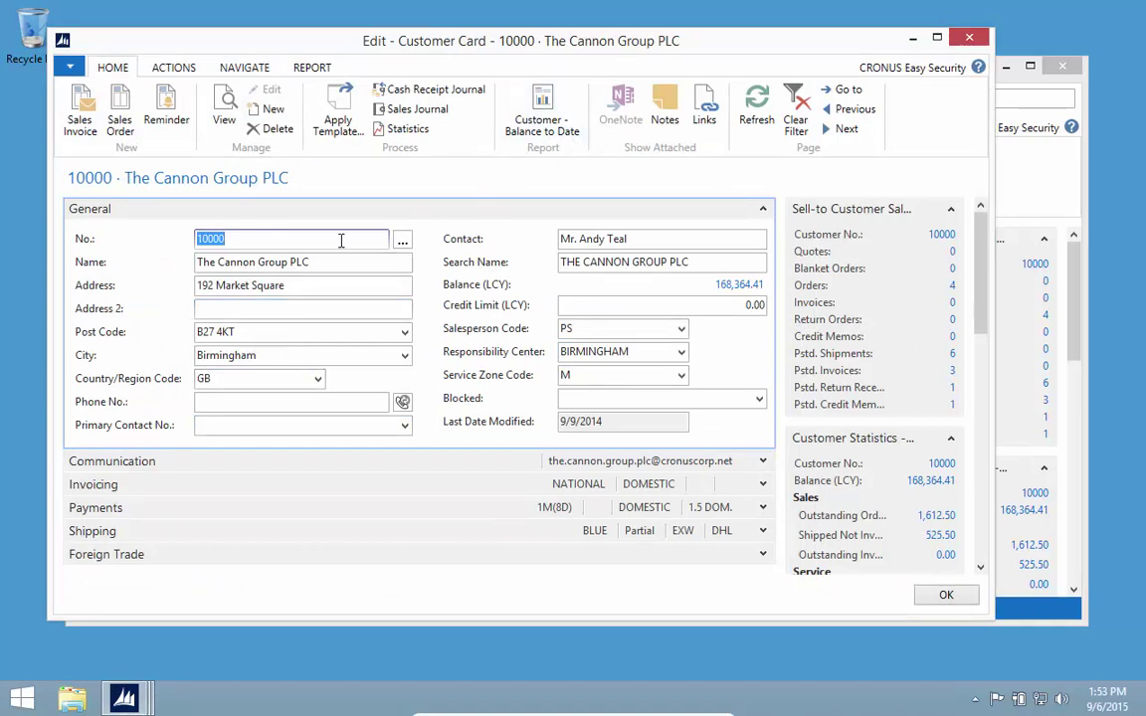
pyautogui.click(763, 485)
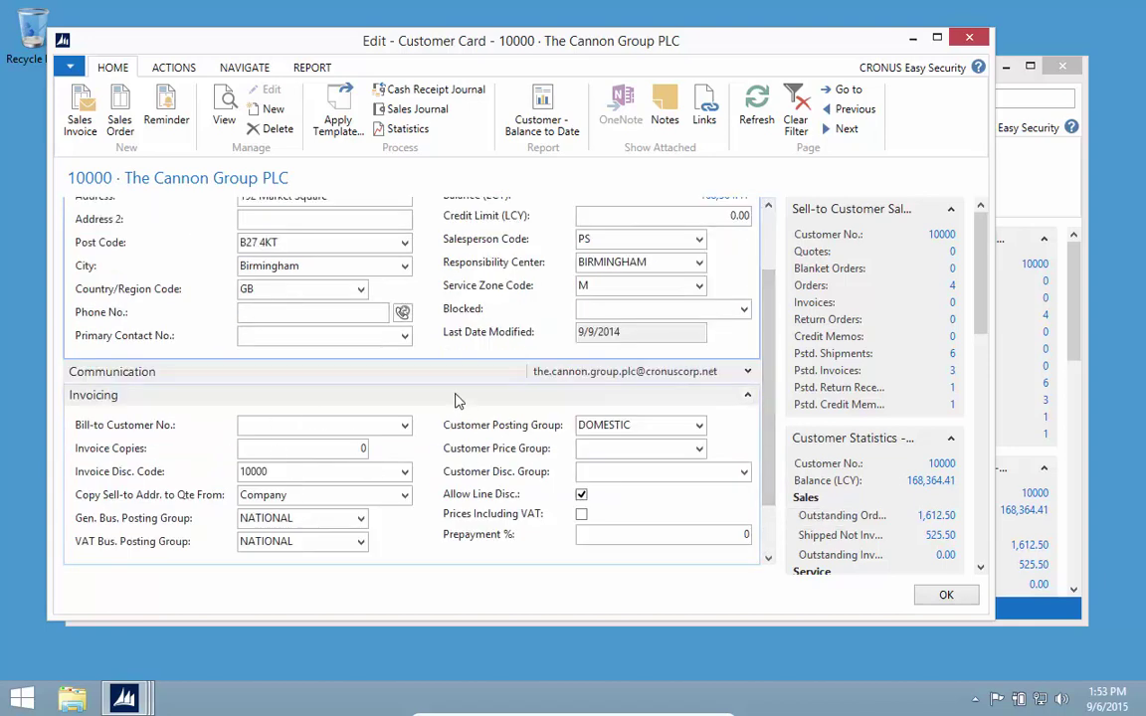
pyautogui.press('Escape')
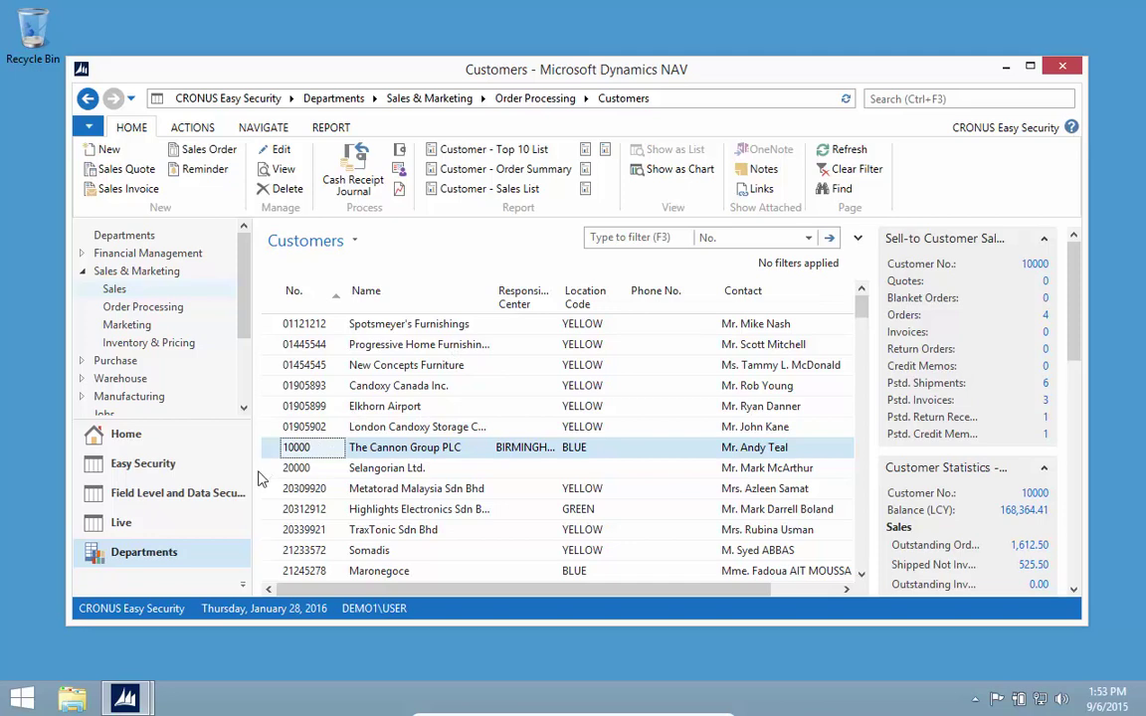
# Open the User Security Setup list in Easy Security's Field Level and Data Security department
pyautogui.scroll(-3, 247, 386)
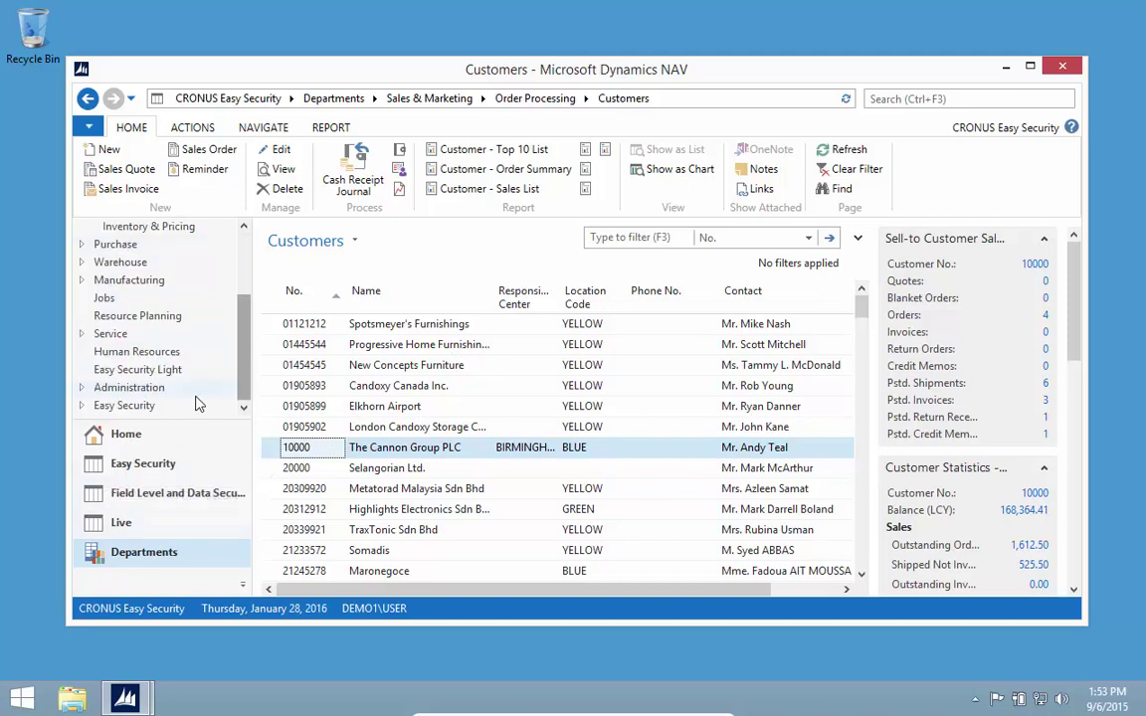
pyautogui.click(112, 404)
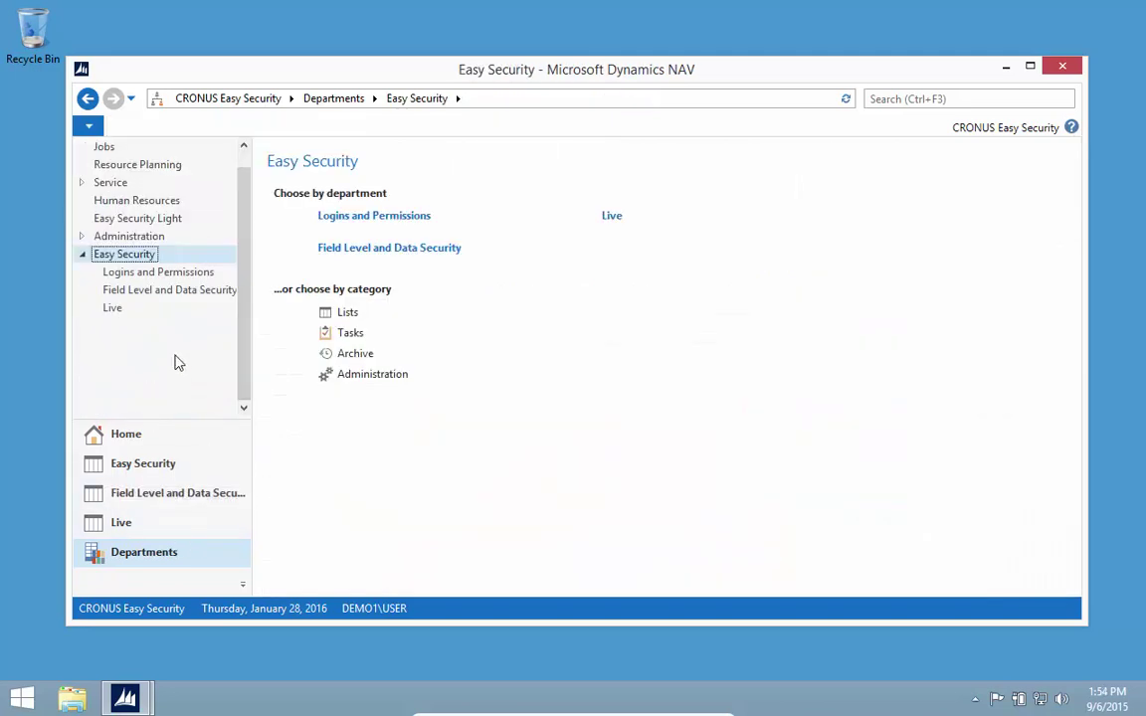
pyautogui.click(139, 290)
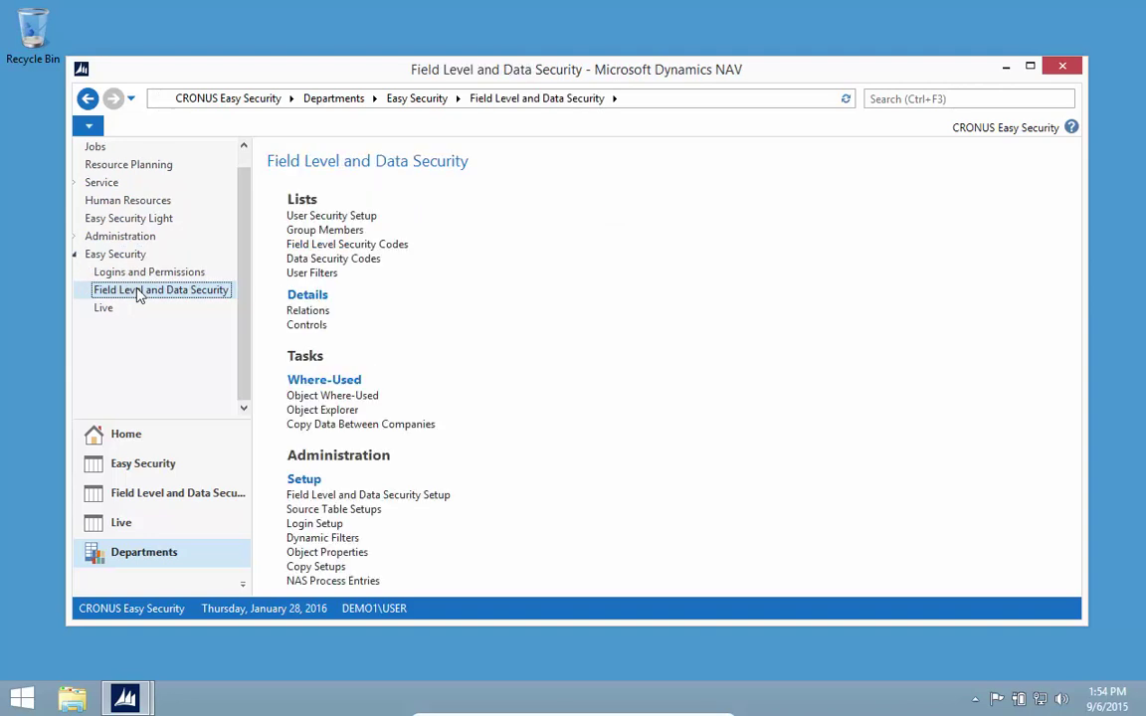
pyautogui.click(338, 217)
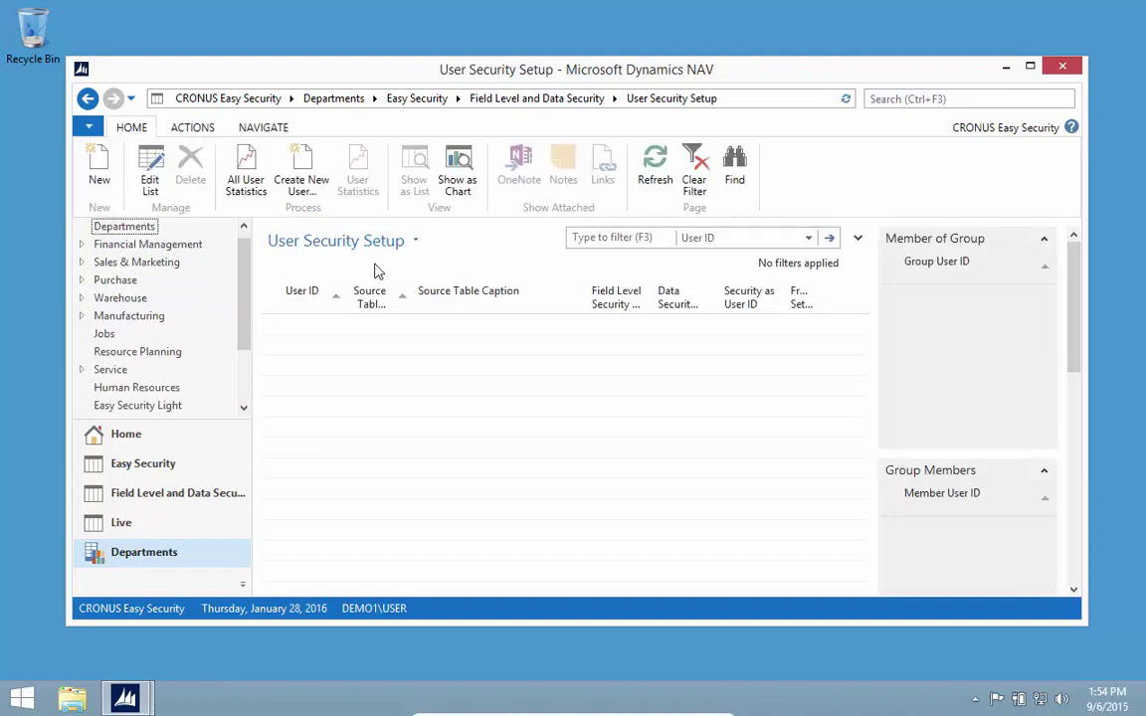
# Create a user security entry with a blank User ID for source table 36 (Sales Header) and field level security code READONLY
pyautogui.click(99, 171)
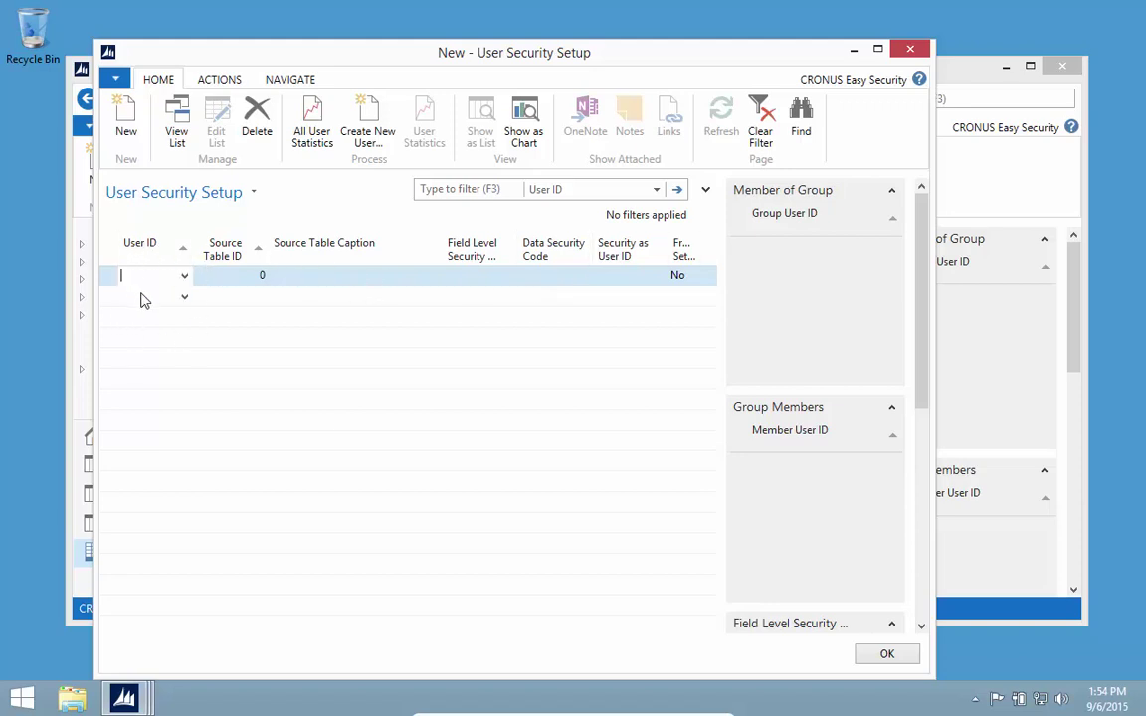
pyautogui.press('Tab')
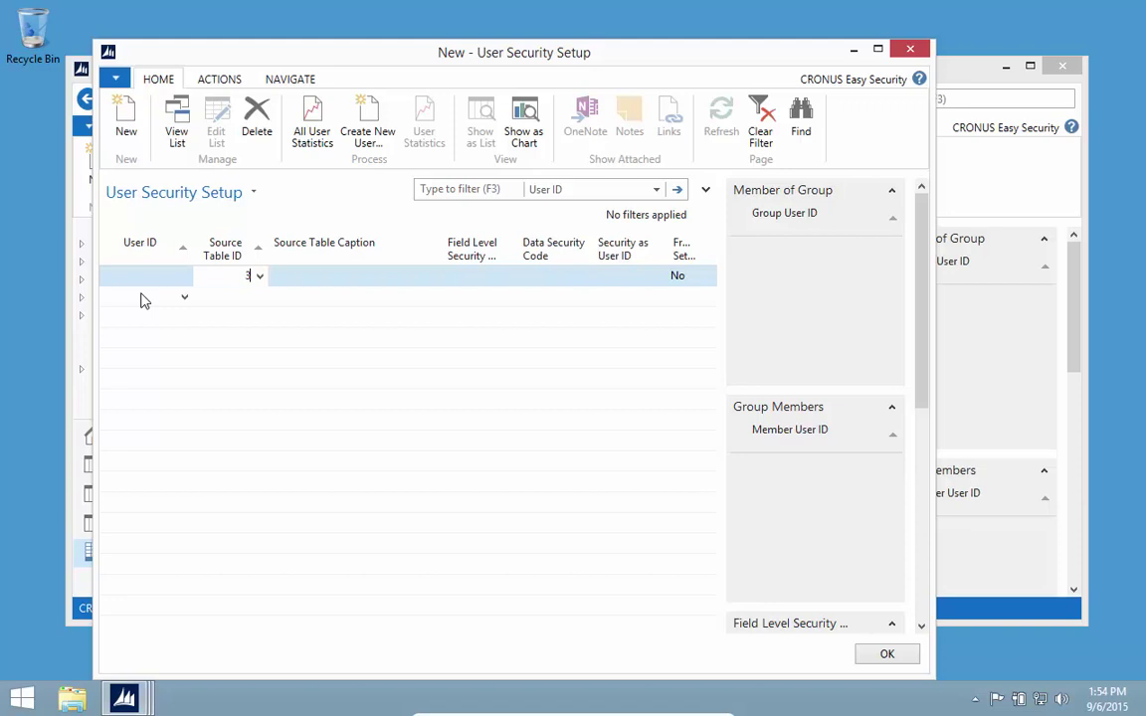
pyautogui.press('Tab')
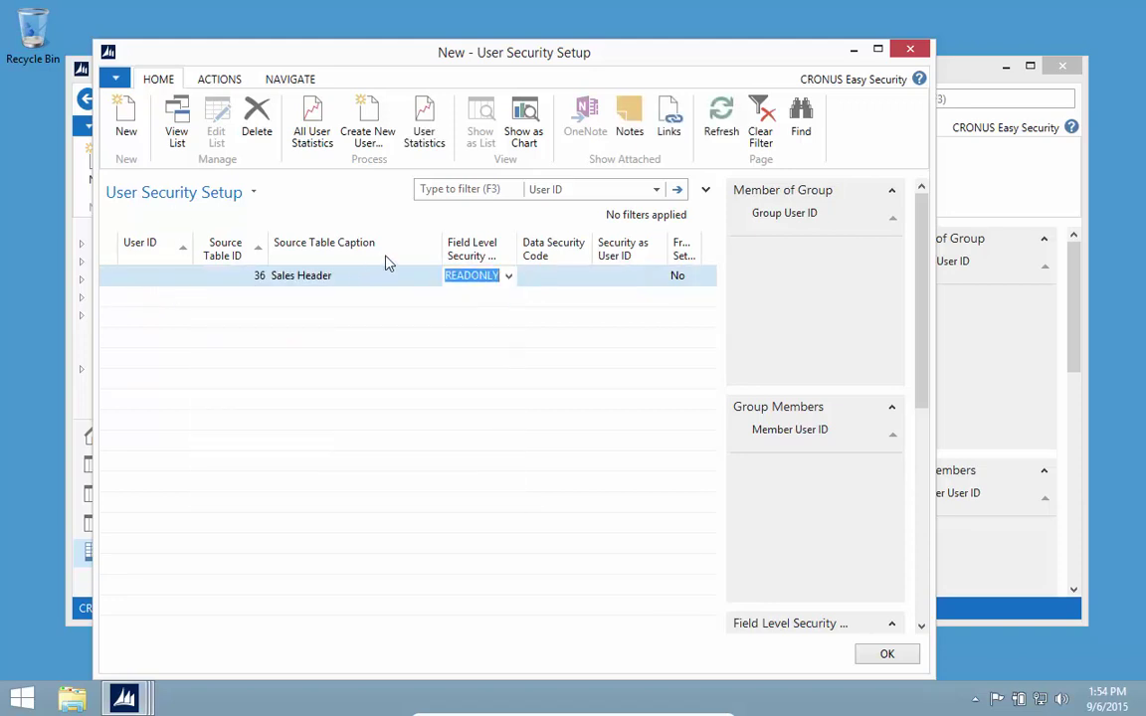
pyautogui.click(509, 278)
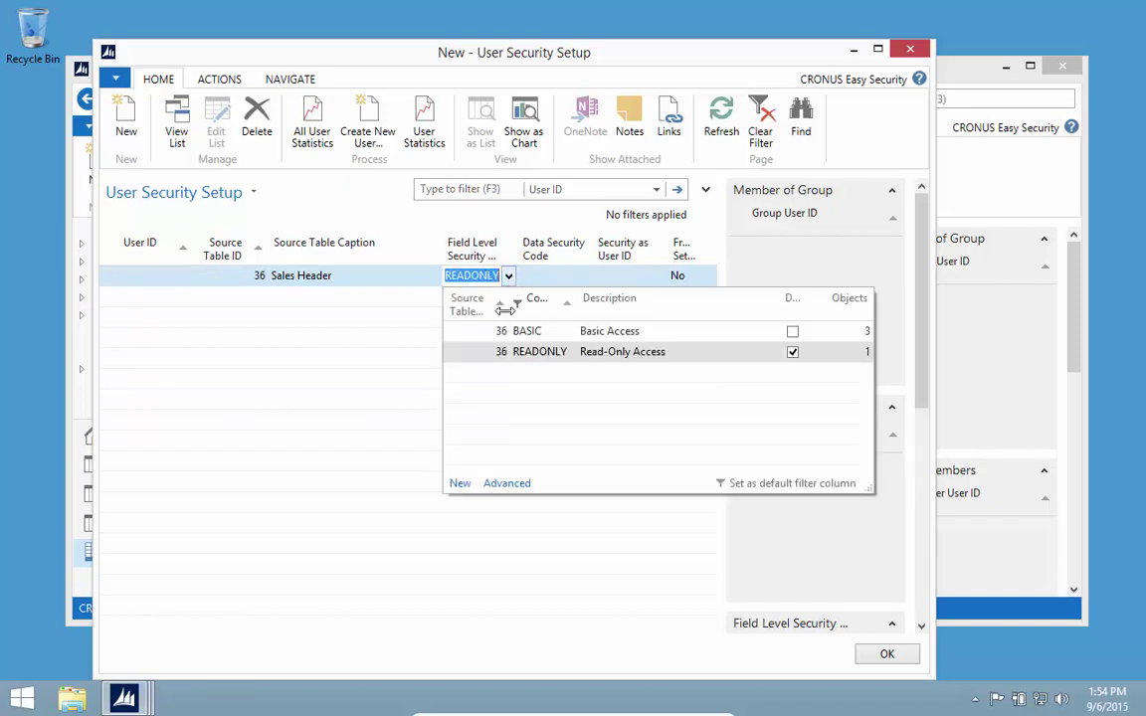
pyautogui.click(559, 360)
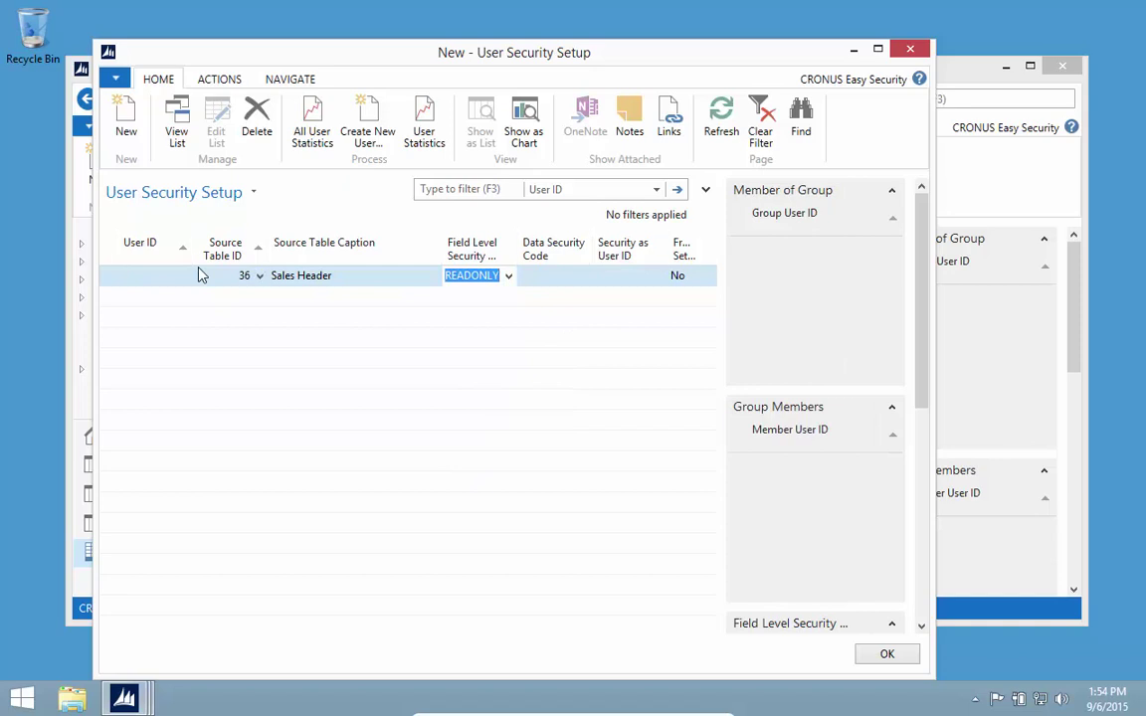
# Add a second blank-user entry for source table 18 (Customer) with field level security code READONLY, and close the setup
pyautogui.click(251, 296)
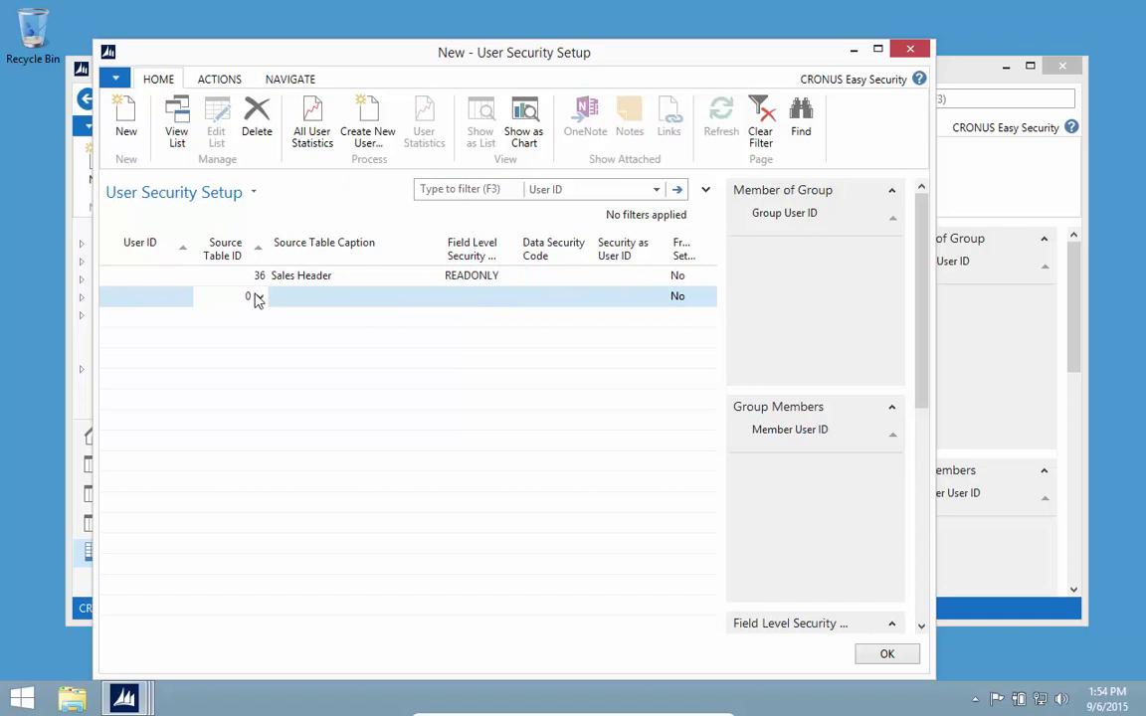
pyautogui.click(255, 299)
pyautogui.click(294, 396)
pyautogui.click(472, 297)
pyautogui.click(508, 298)
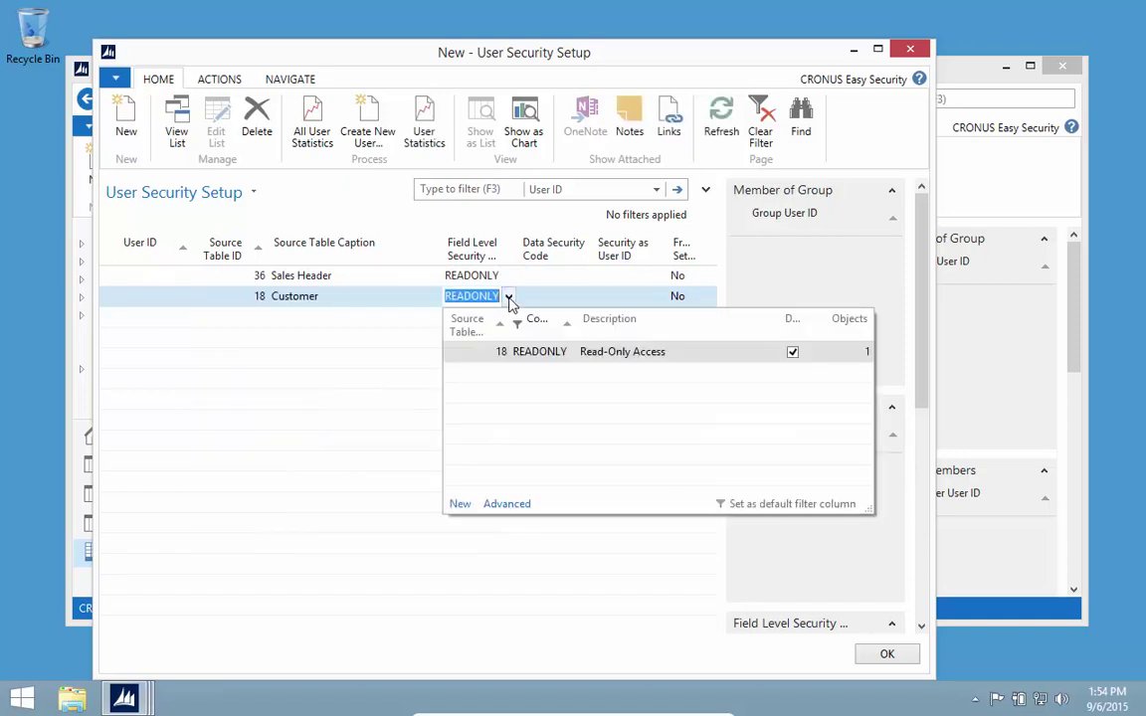
pyautogui.press('Escape')
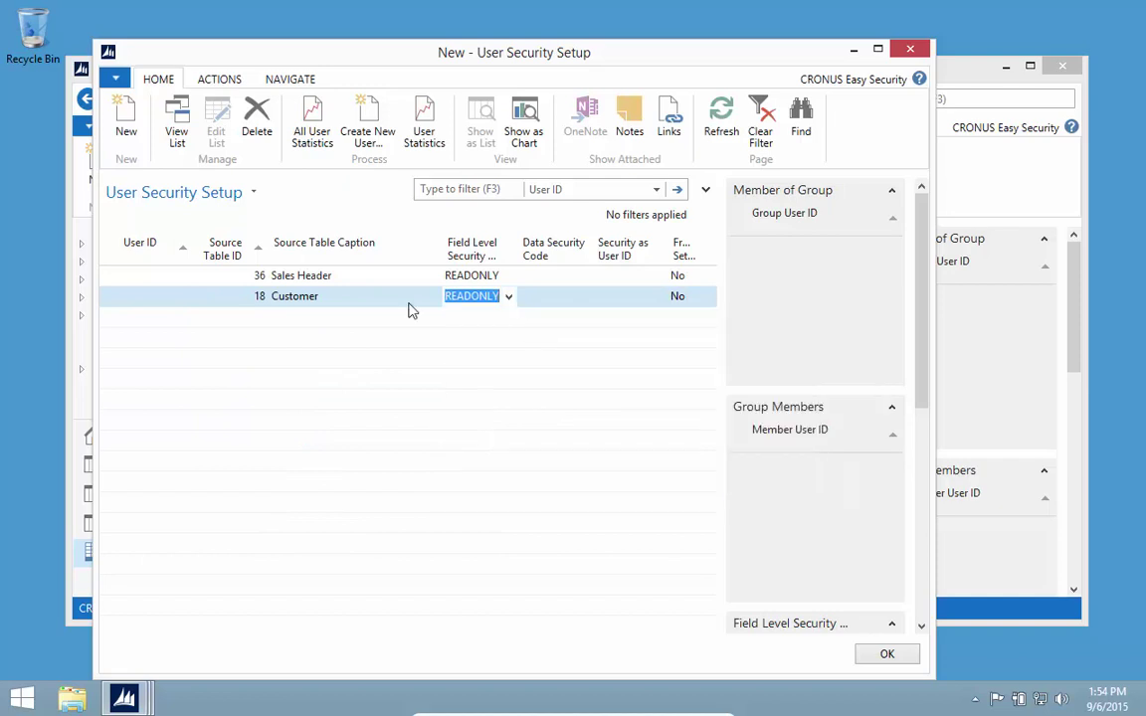
pyautogui.click(185, 320)
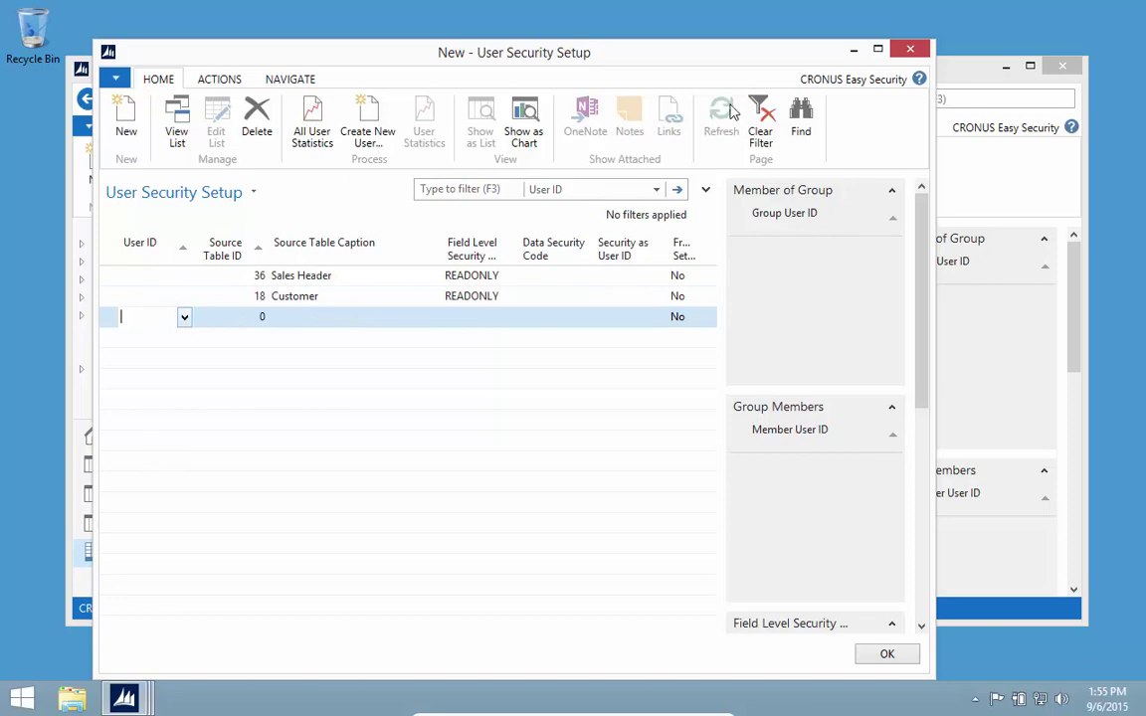
pyautogui.click(909, 49)
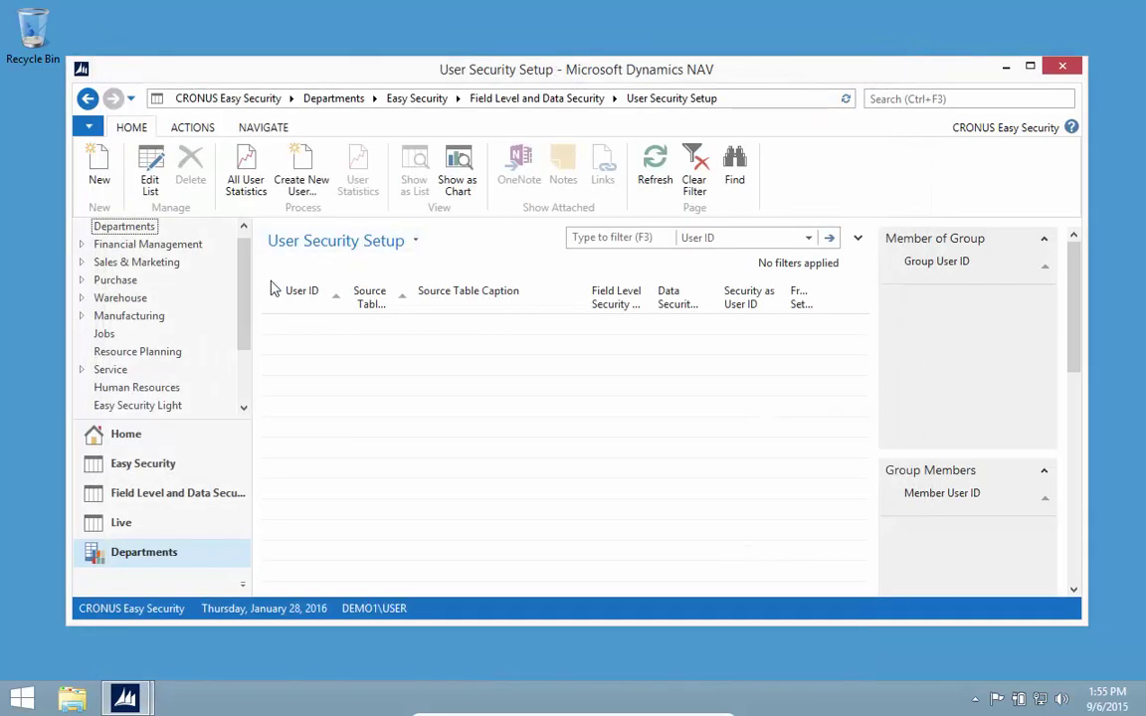
# Check the available actions on the Order Processing customer list and the editability of The Cannon Group PLC's customer card, closing the card again
pyautogui.click(136, 261)
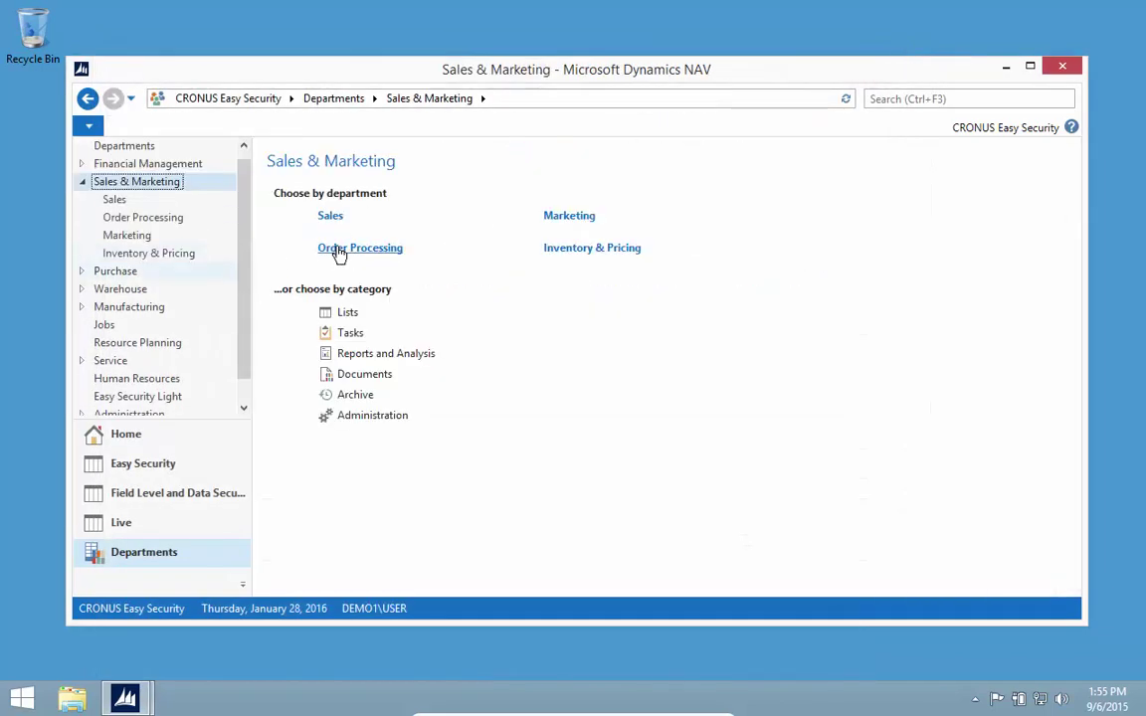
pyautogui.click(337, 249)
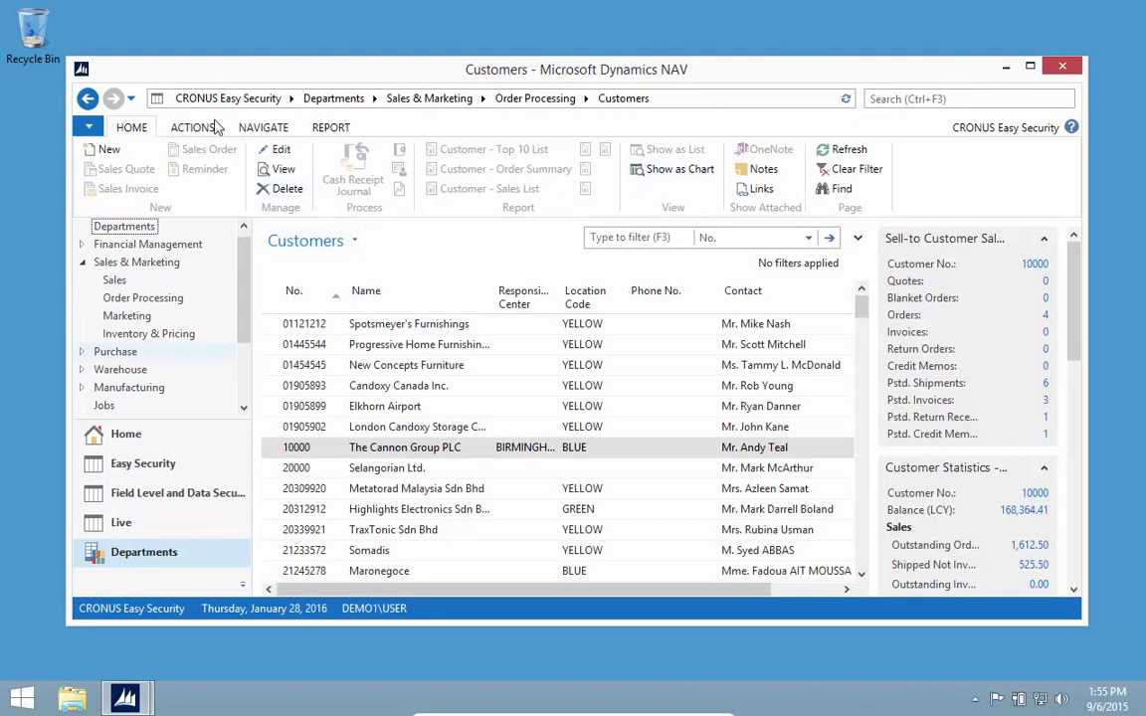
pyautogui.click(181, 124)
pyautogui.click(262, 129)
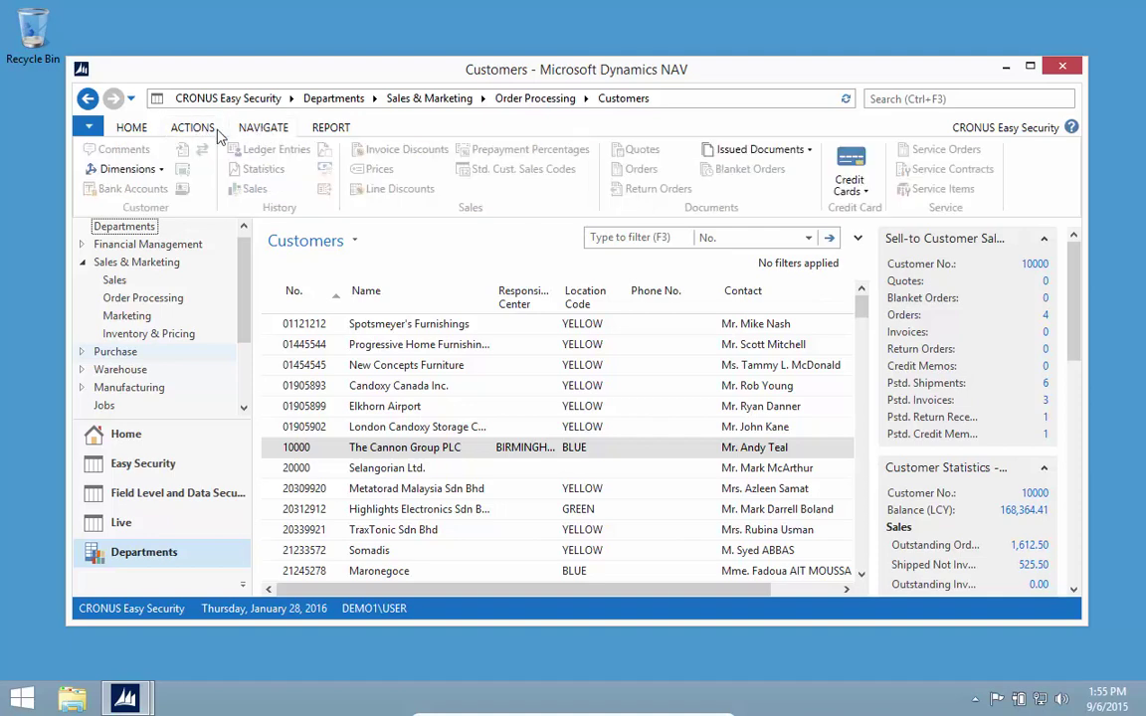
pyautogui.click(134, 129)
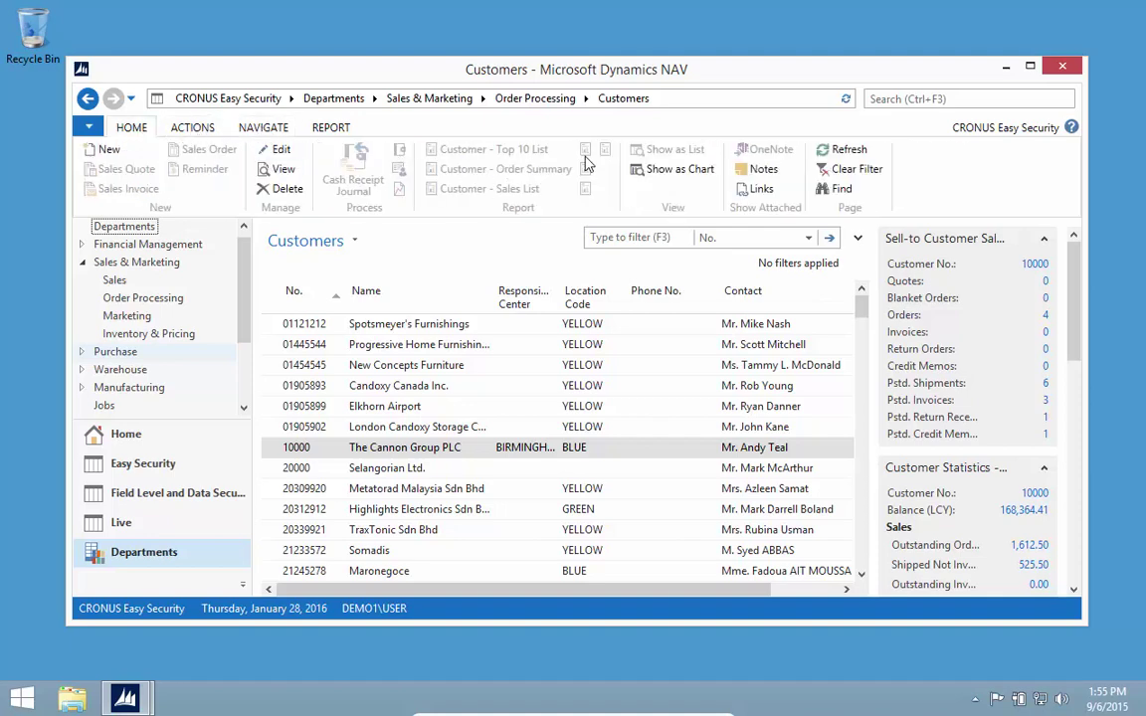
pyautogui.doubleClick(305, 450)
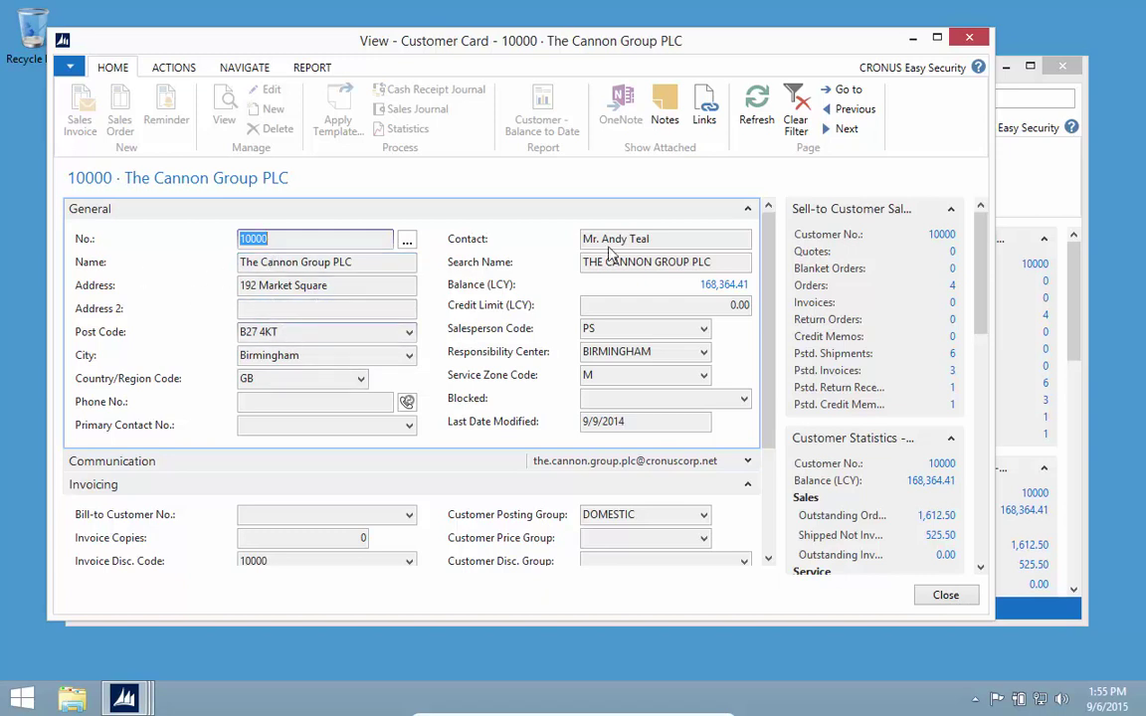
pyautogui.press('Escape')
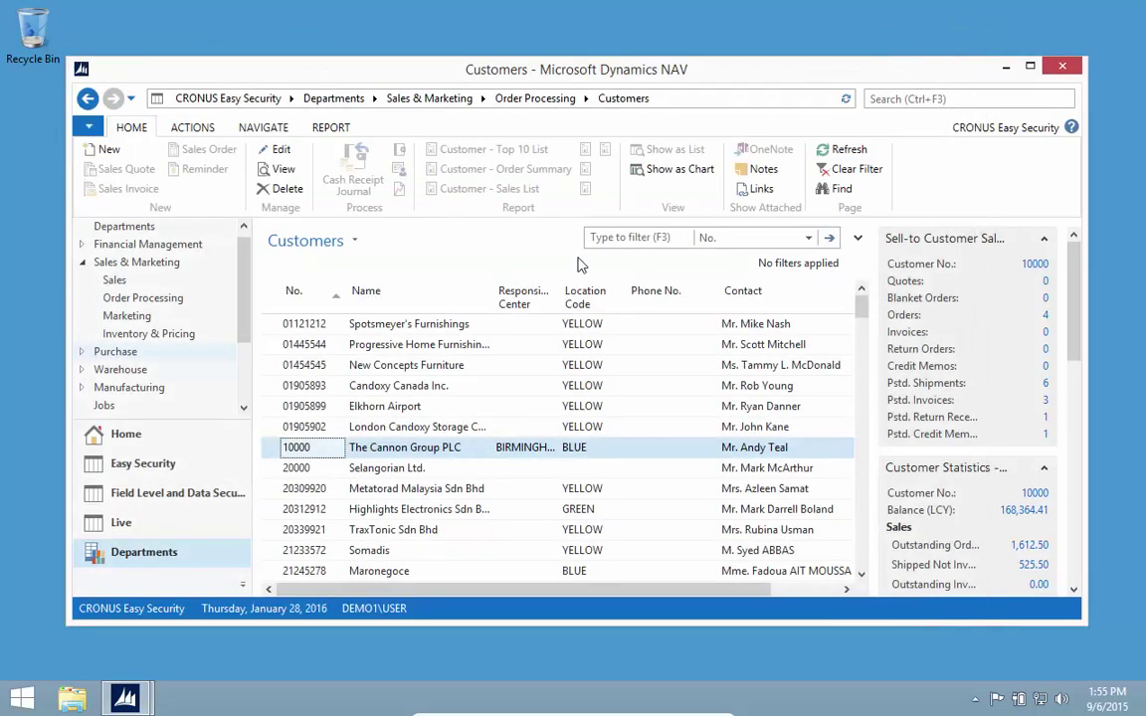
# Open the Field Level Security Codes list in Easy Security's Field Level and Data Security department
pyautogui.scroll(-2, 242, 402)
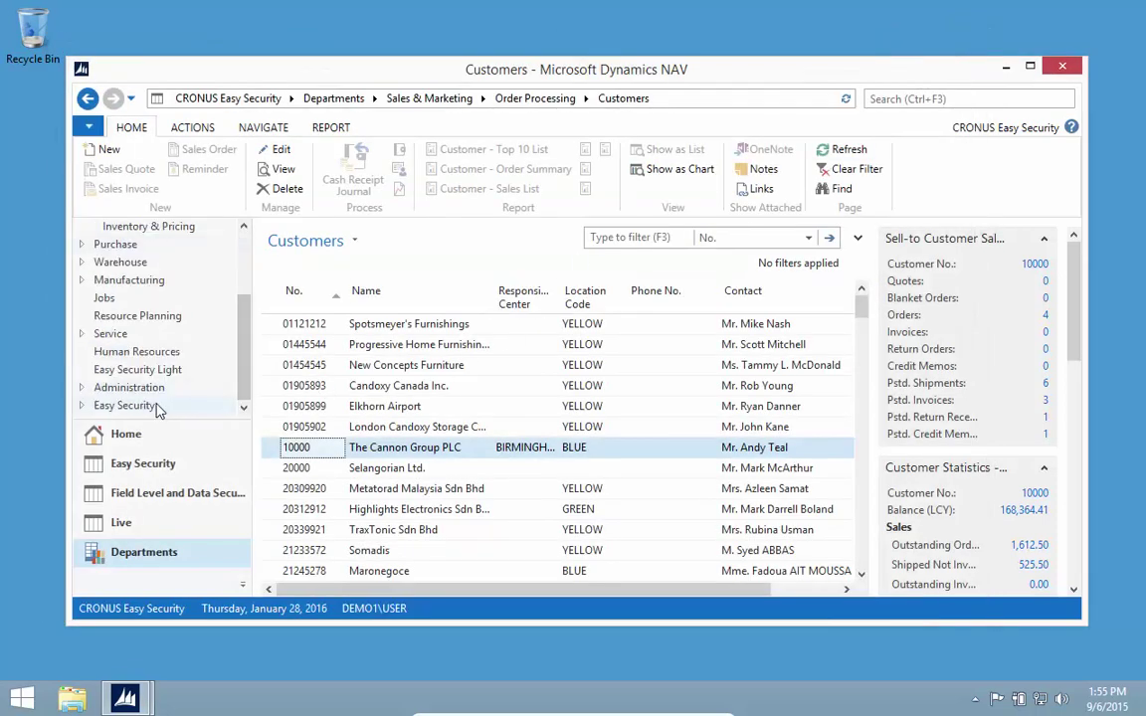
pyautogui.click(156, 408)
pyautogui.click(152, 293)
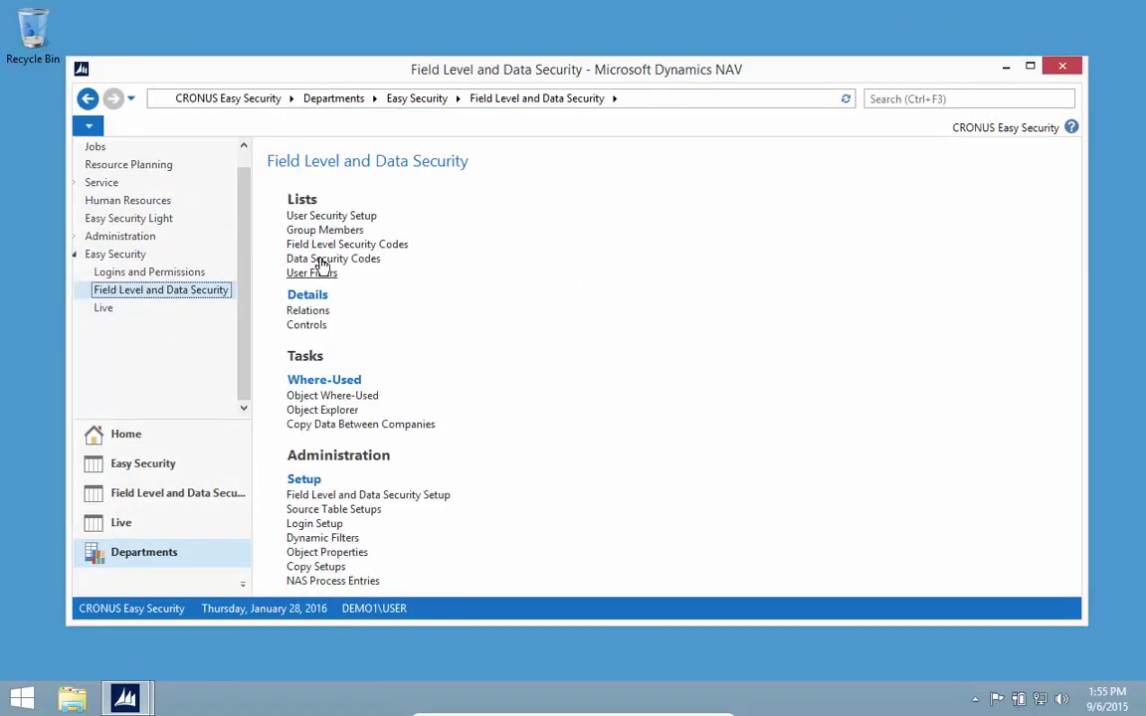
pyautogui.click(298, 244)
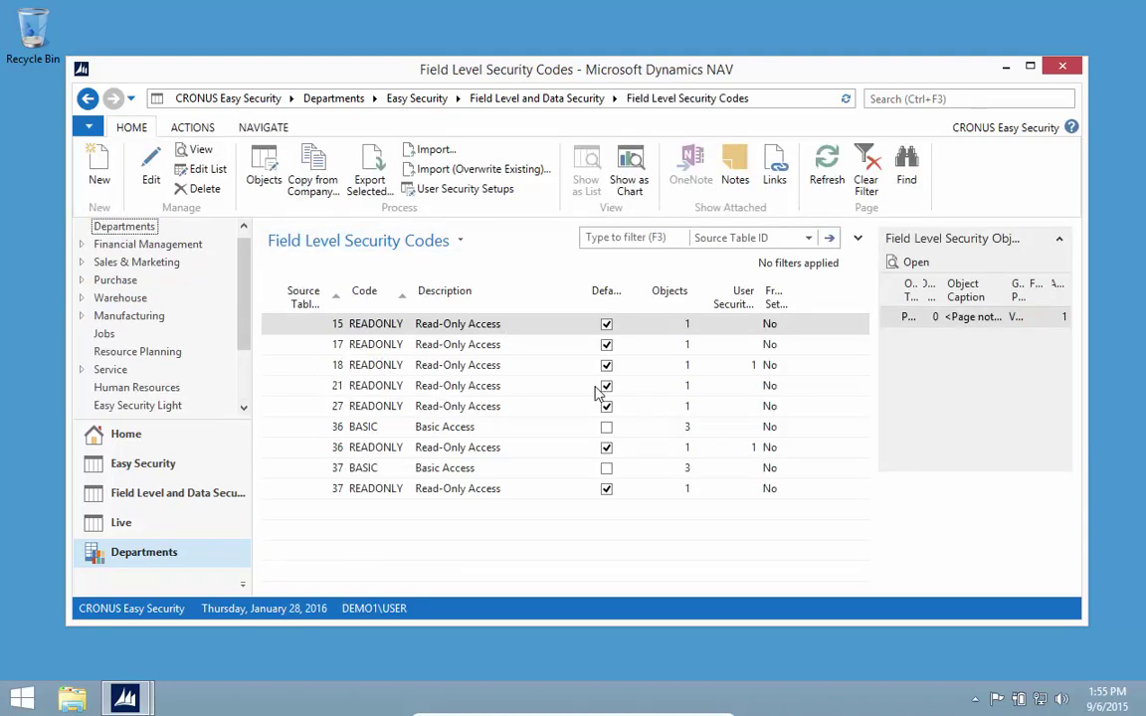
# Create a field level security code ADDRESSONLY for source table 18 (Customer), copying its permissions from the default code
pyautogui.click(98, 179)
pyautogui.click(361, 296)
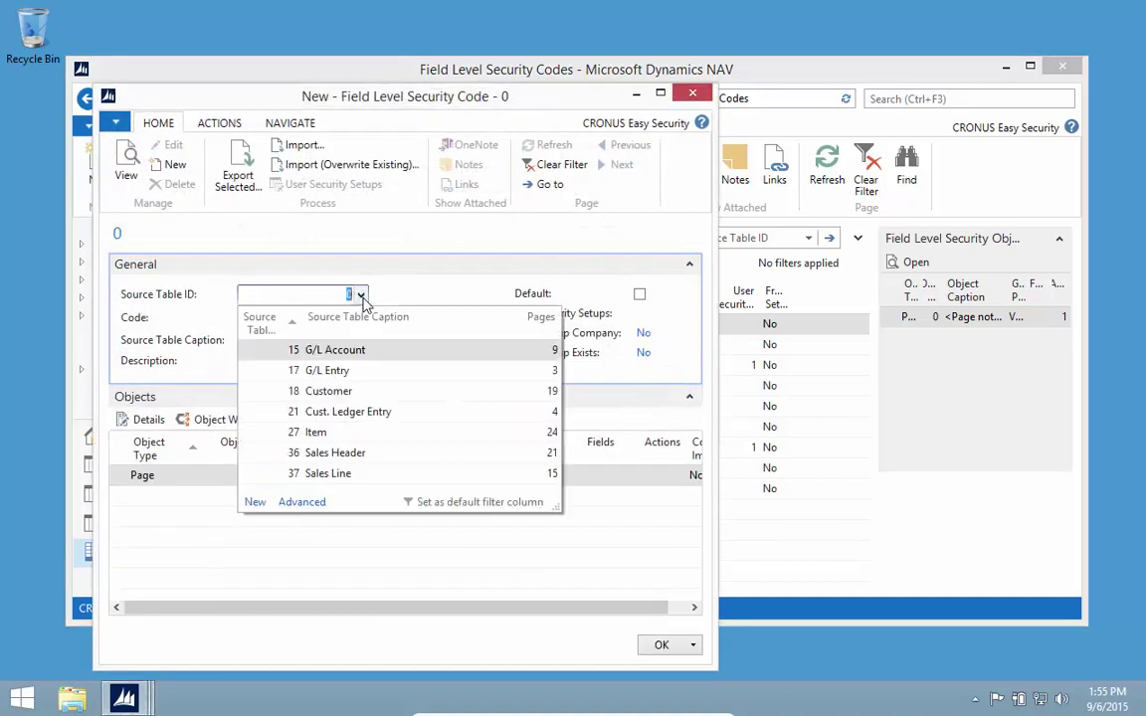
pyautogui.click(328, 390)
pyautogui.click(307, 316)
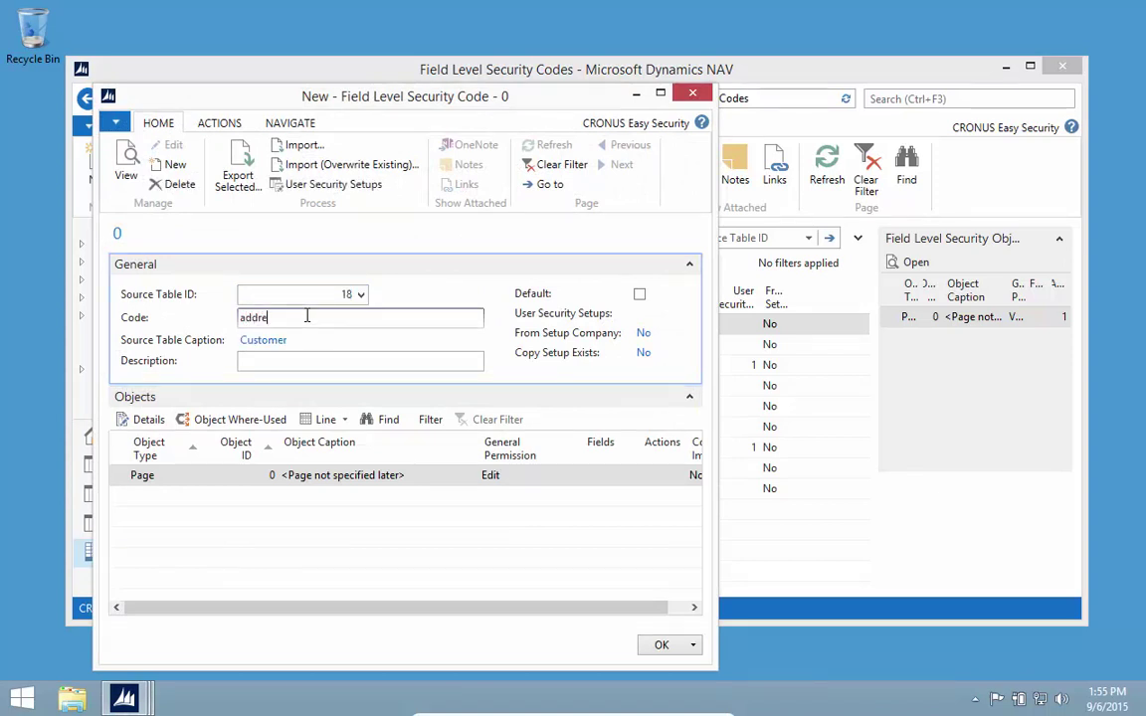
pyautogui.press('Tab')
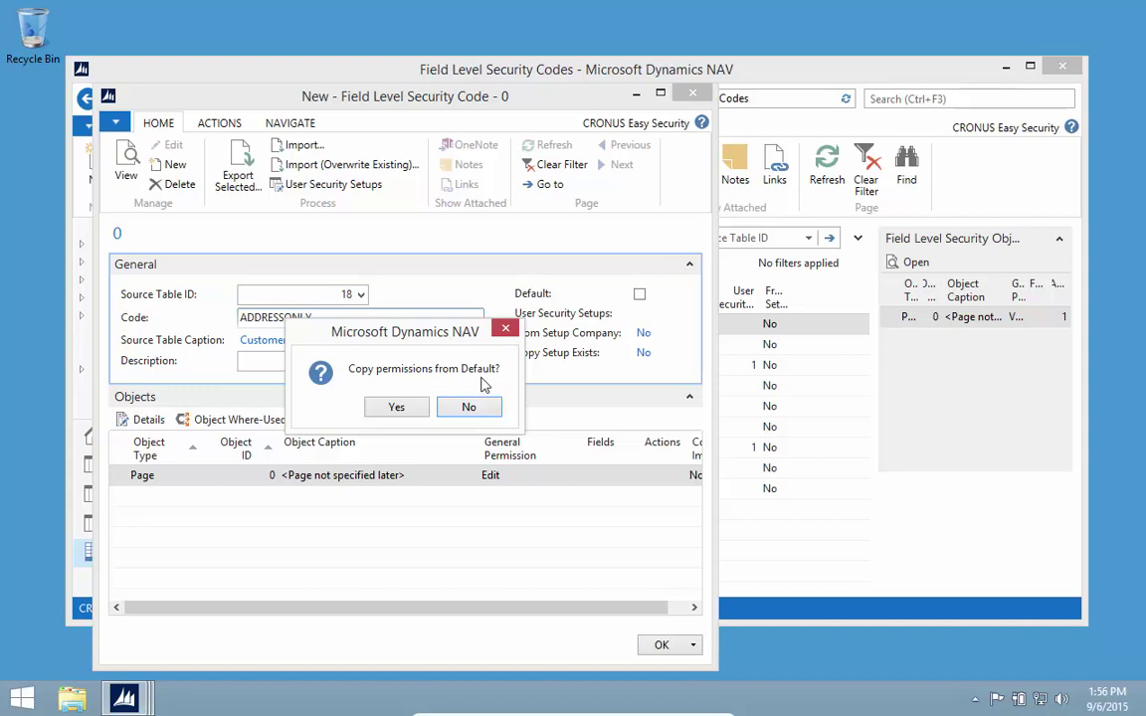
pyautogui.click(394, 410)
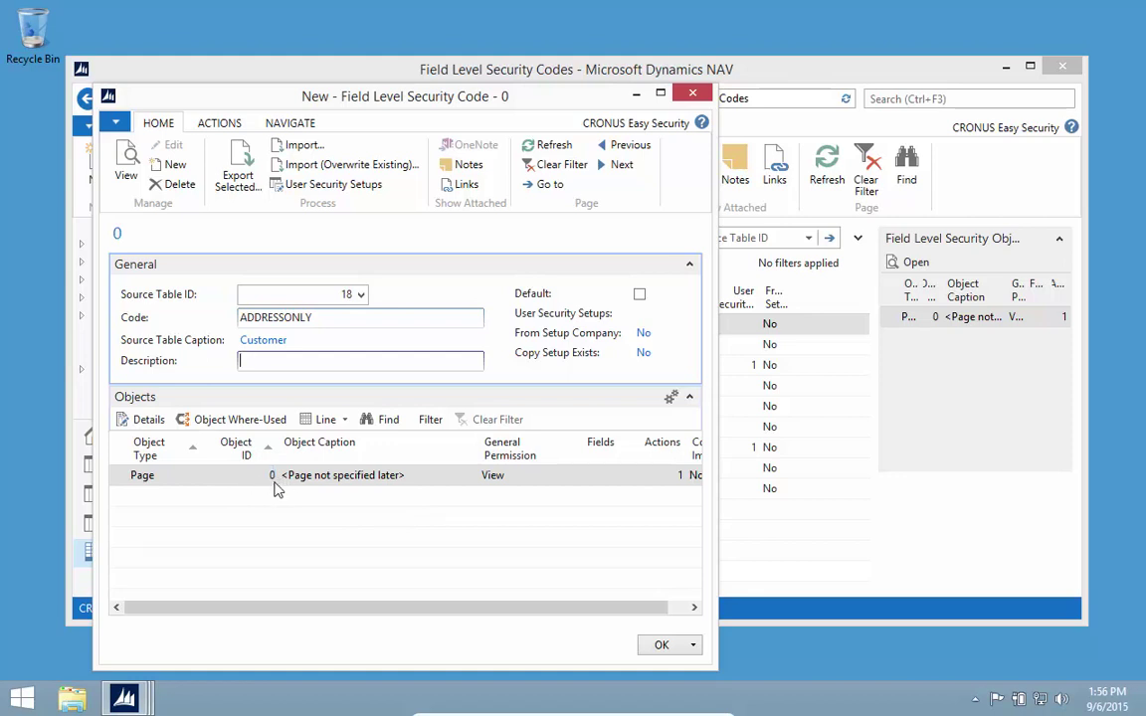
# Examine the general permission options of the unspecified page object and the type and permission options of its action line
pyautogui.click(545, 480)
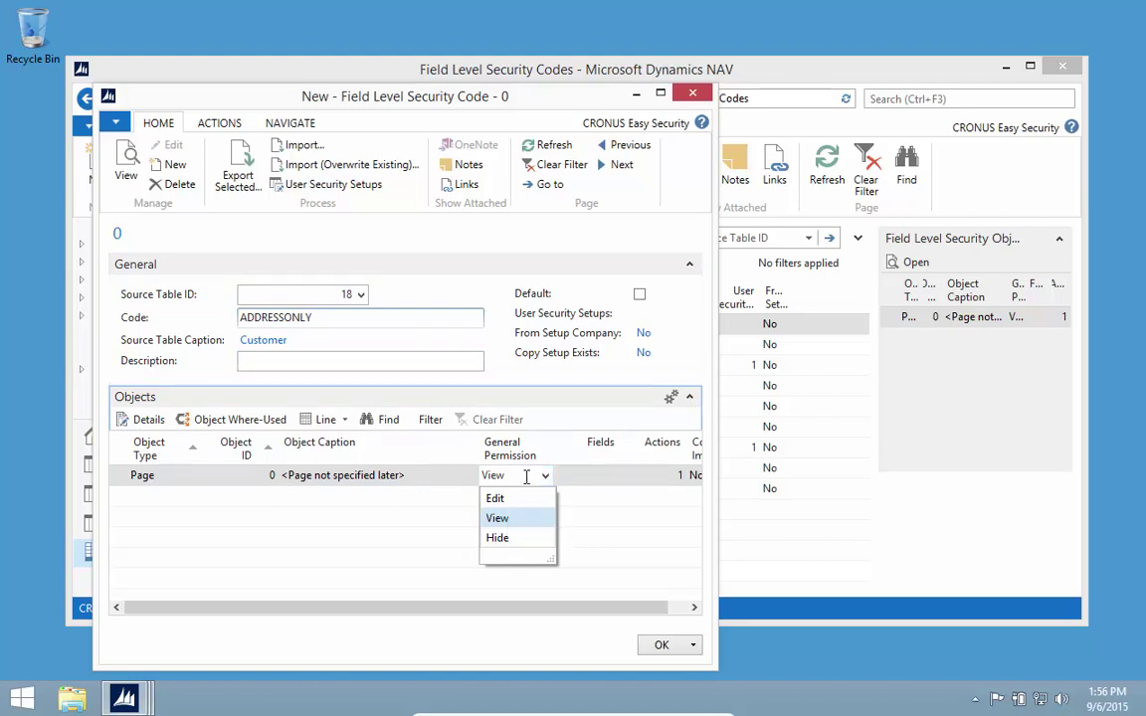
pyautogui.click(673, 478)
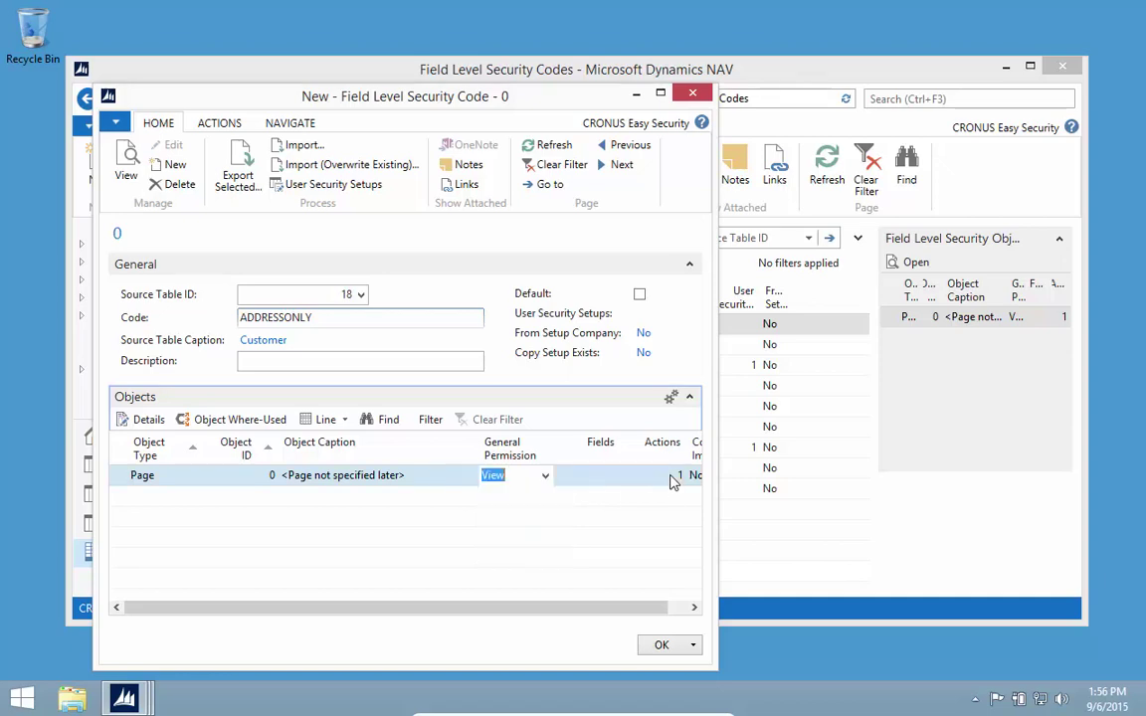
pyautogui.click(160, 422)
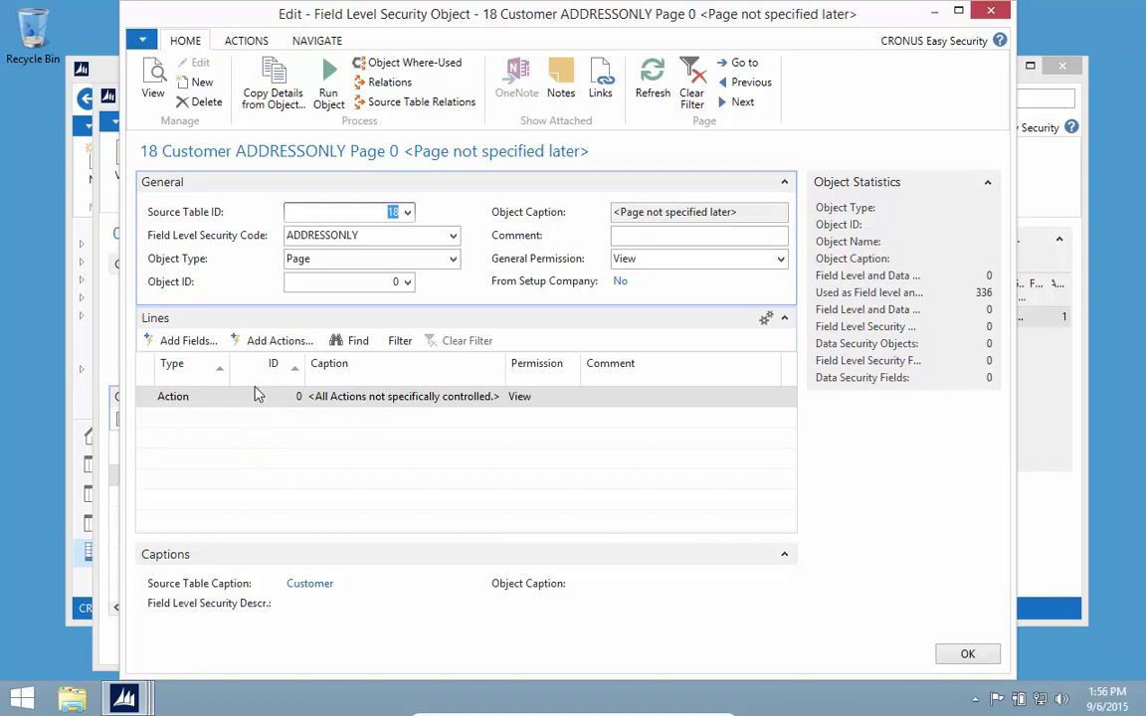
pyautogui.click(221, 398)
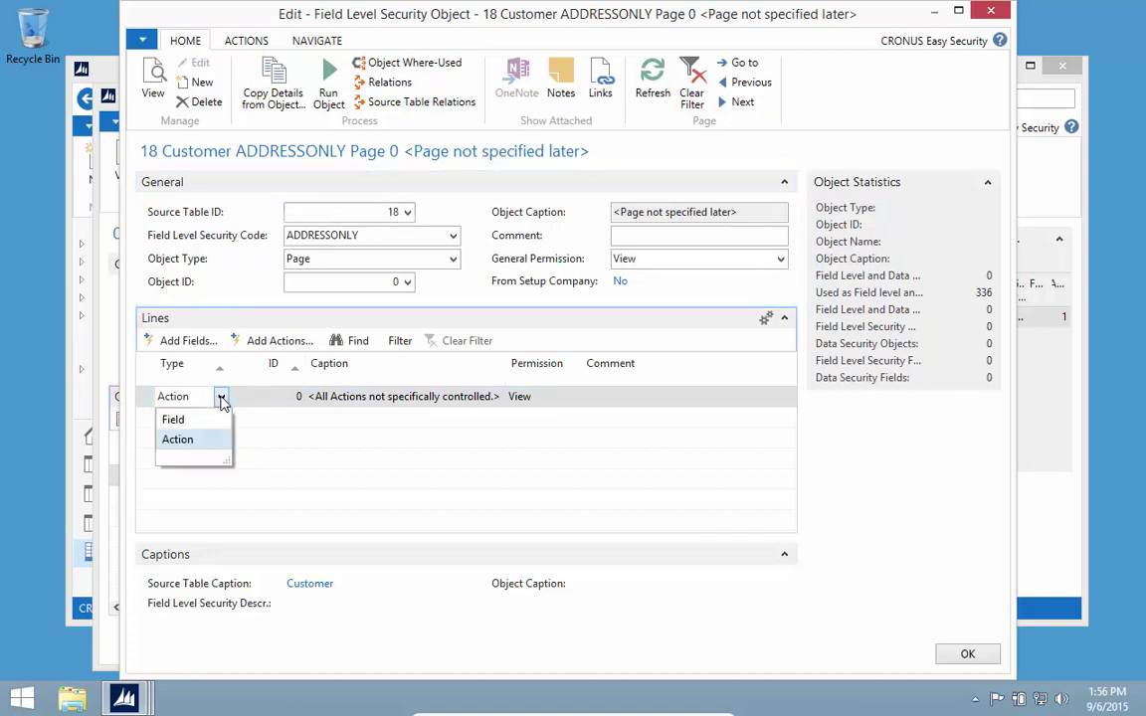
pyautogui.click(221, 398)
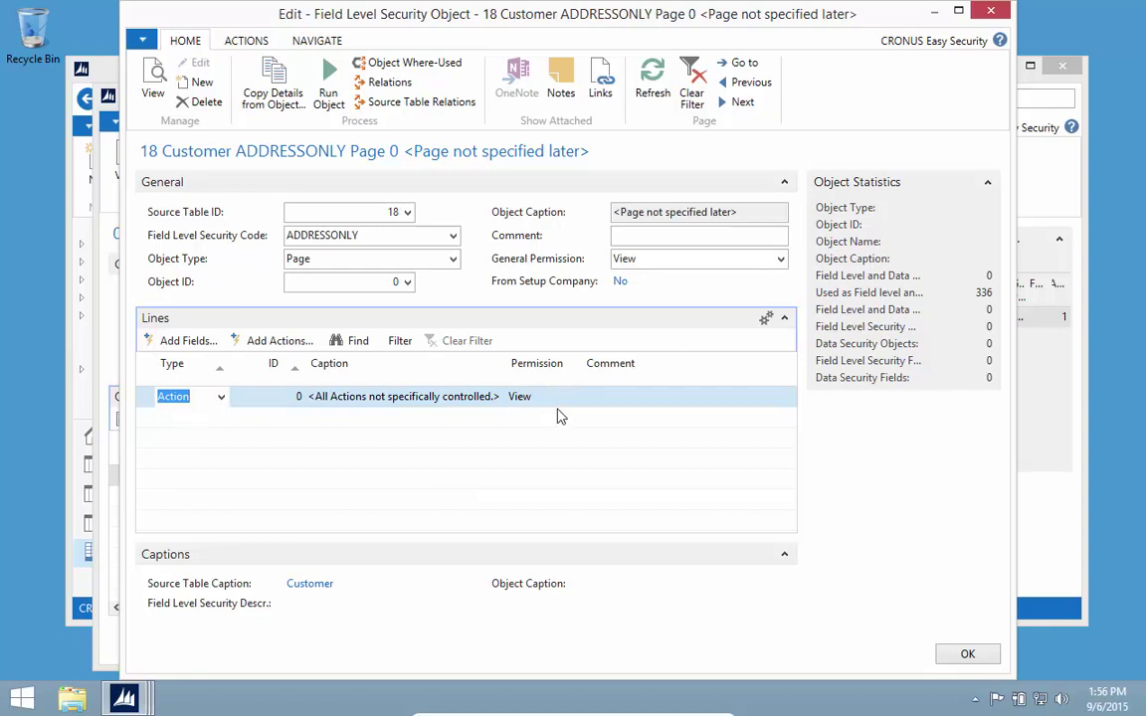
pyautogui.click(563, 402)
pyautogui.click(573, 398)
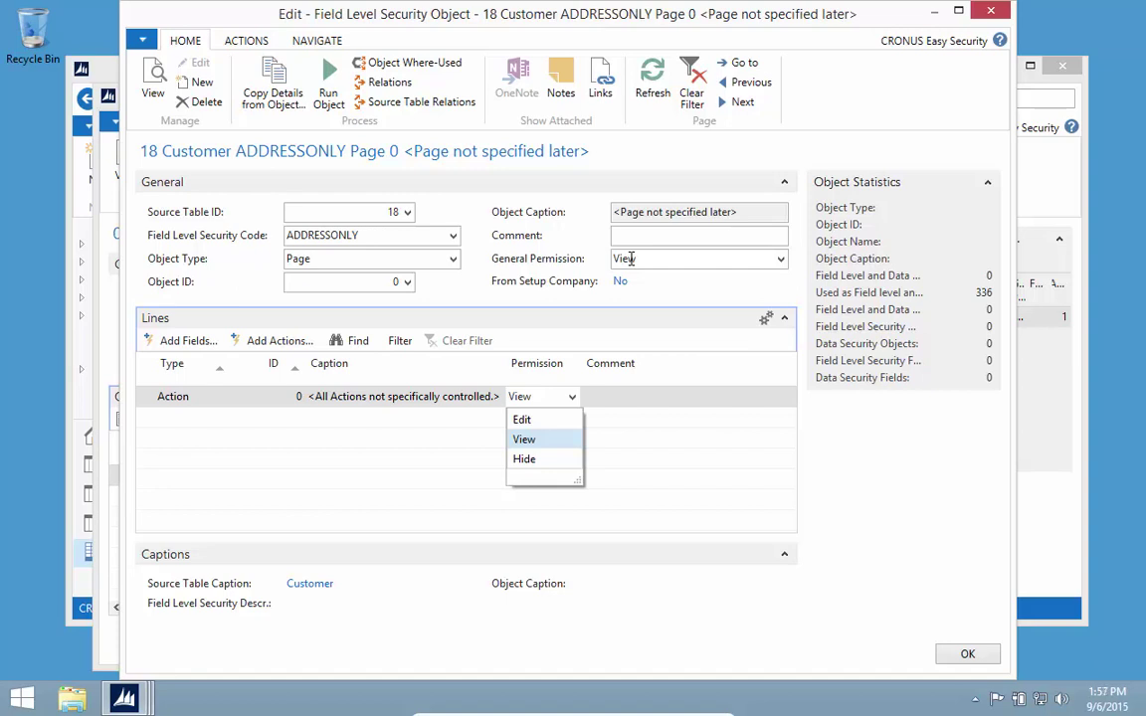
pyautogui.press('Escape')
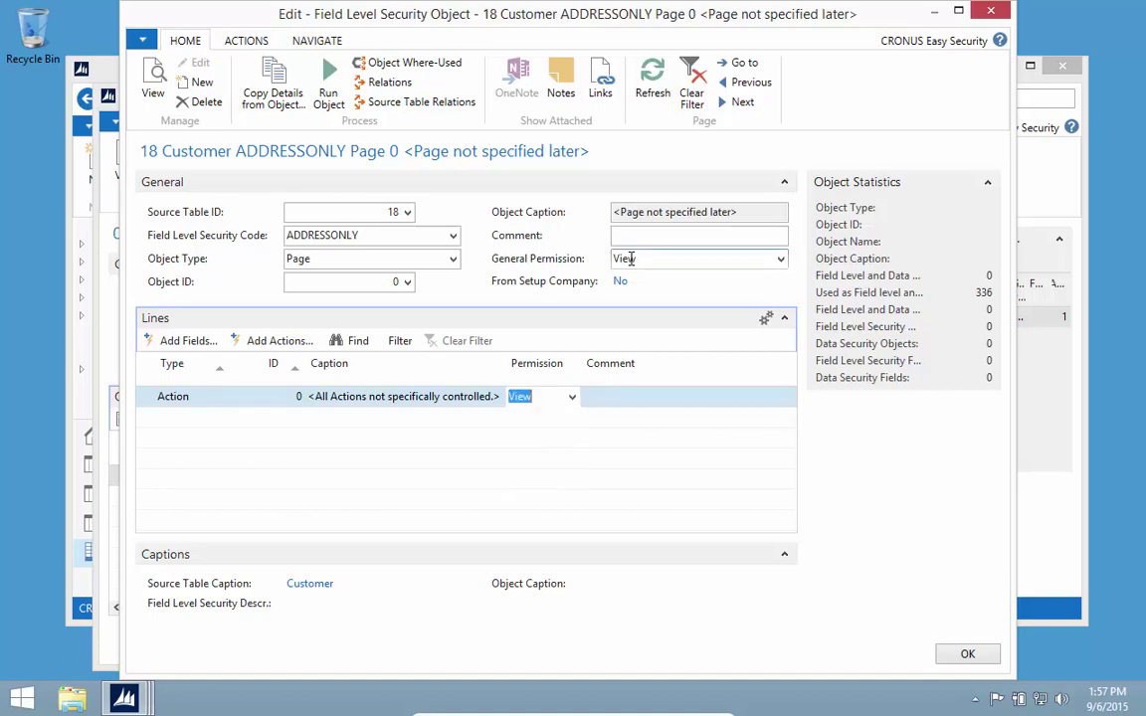
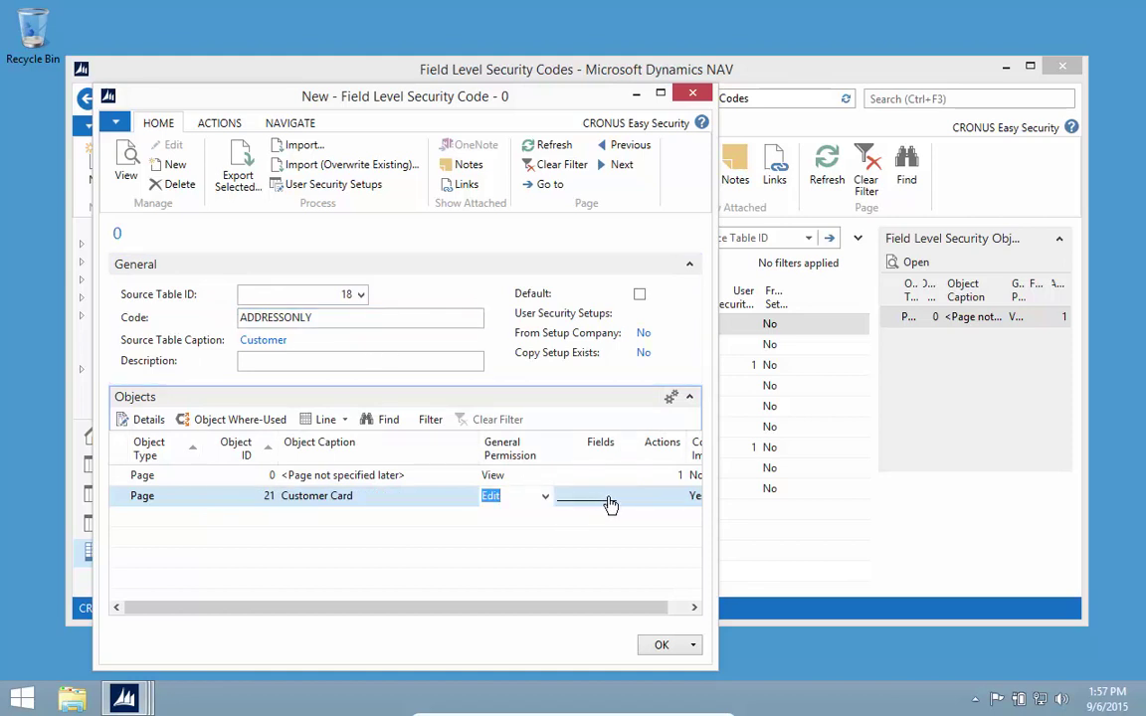
# Open the field details of the Customer Card object (page 21) and add field 2 (Name) with Edit permission
pyautogui.click(609, 502)
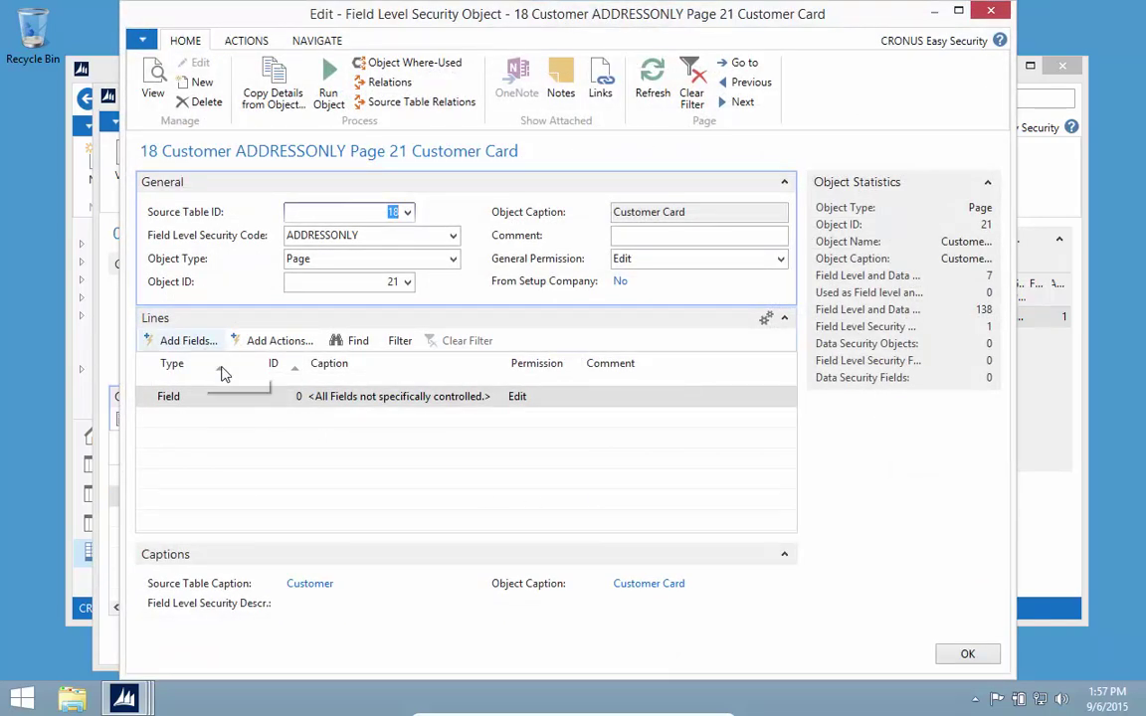
pyautogui.click(286, 397)
pyautogui.click(297, 397)
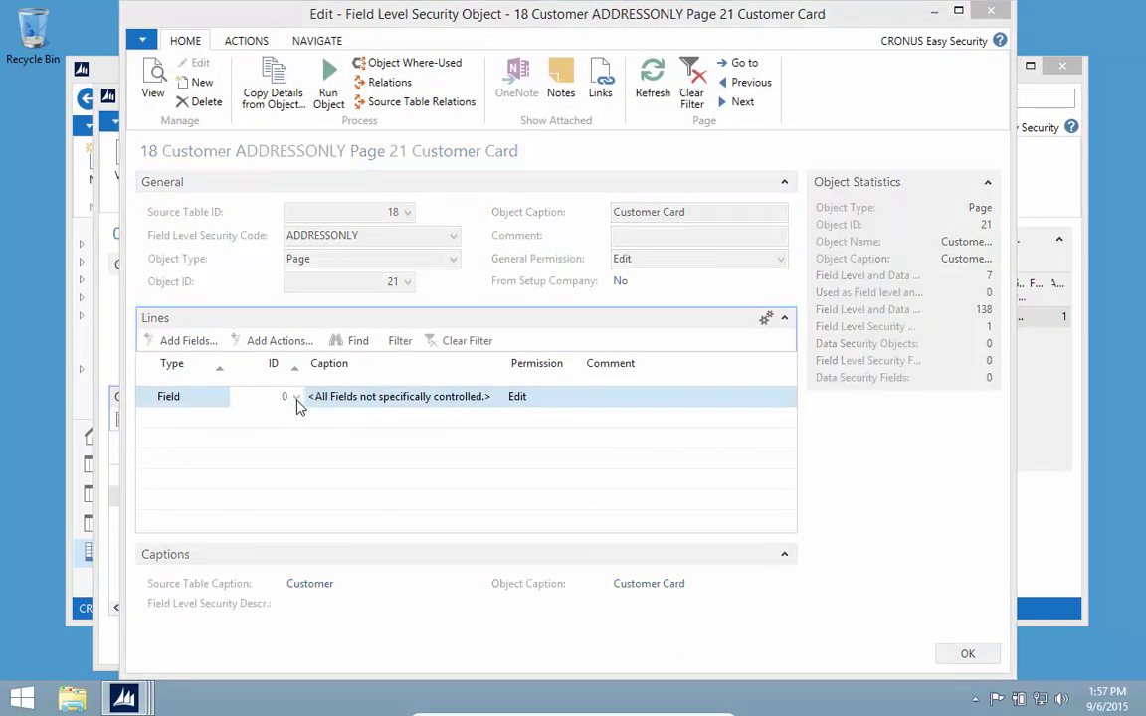
pyautogui.click(323, 281)
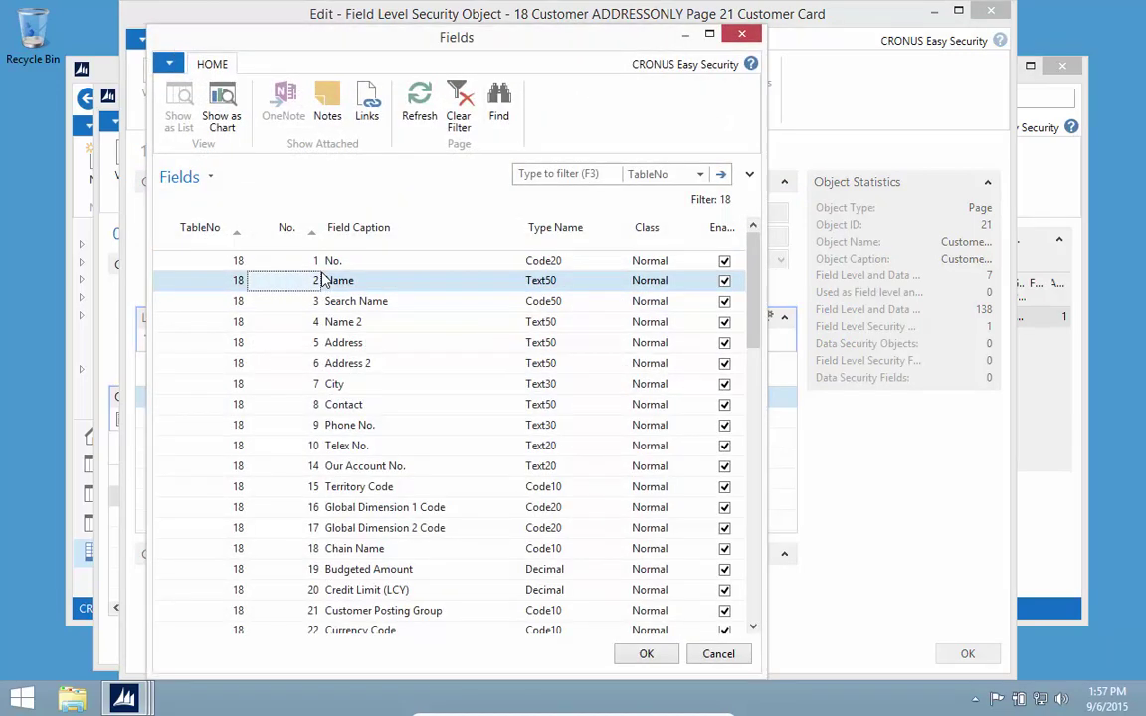
pyautogui.doubleClick(323, 280)
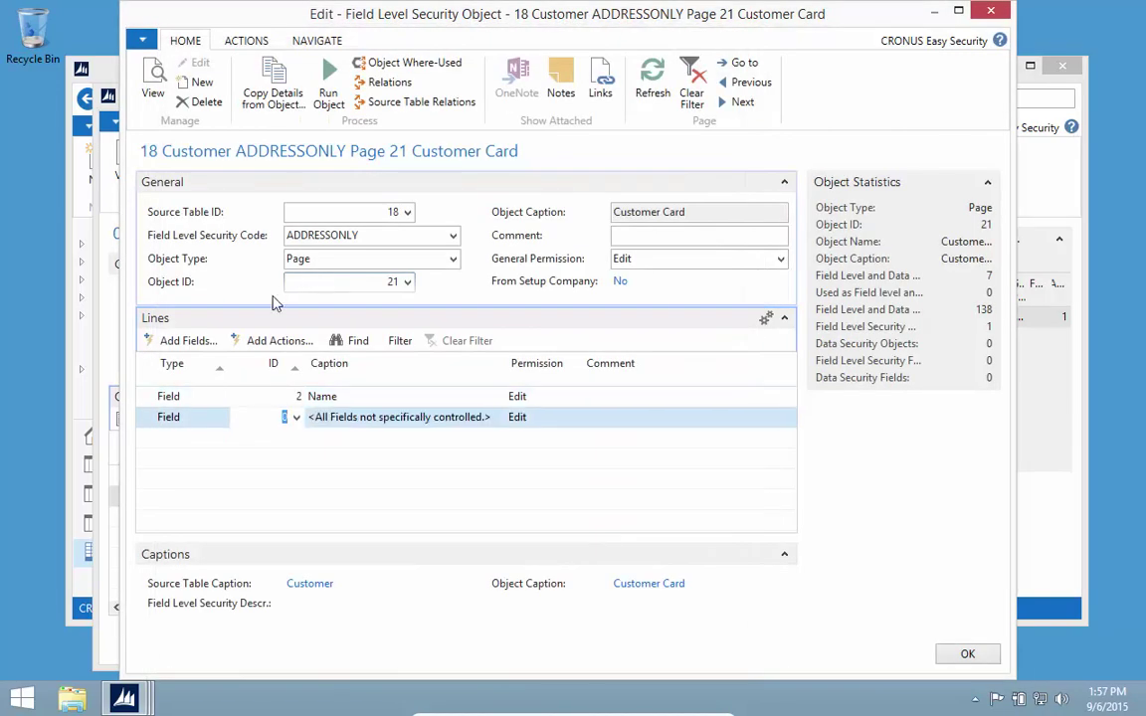
# Add the Address, Address 2, City, Contact, Post Code and County fields to the Customer Card's controlled fields in one batch
pyautogui.click(194, 343)
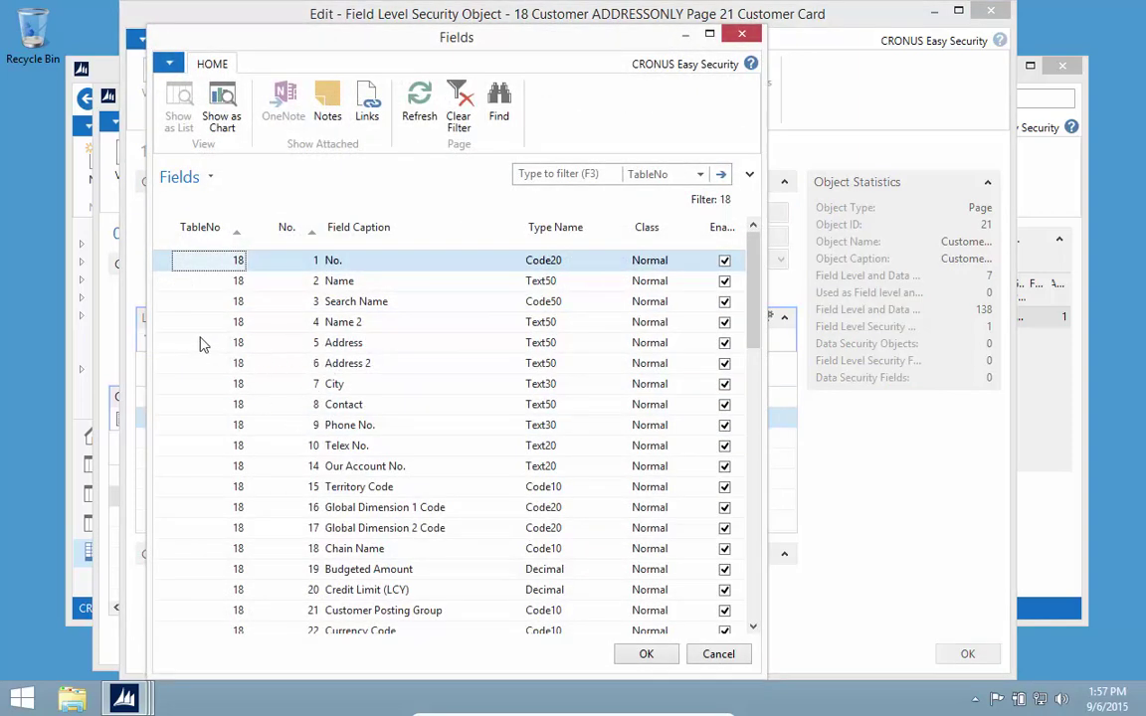
pyautogui.click(184, 345)
pyautogui.keyDown('shift'); pyautogui.click(186, 368); pyautogui.keyUp('shift')
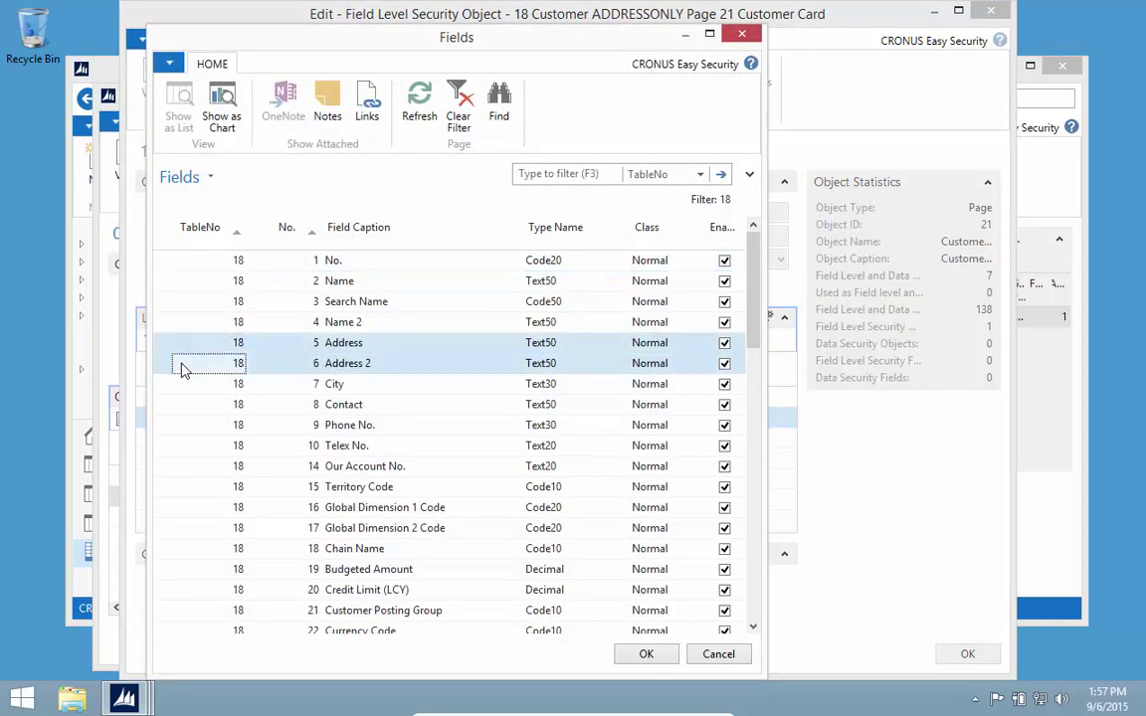
pyautogui.keyDown('shift'); pyautogui.click(195, 386); pyautogui.keyUp('shift')
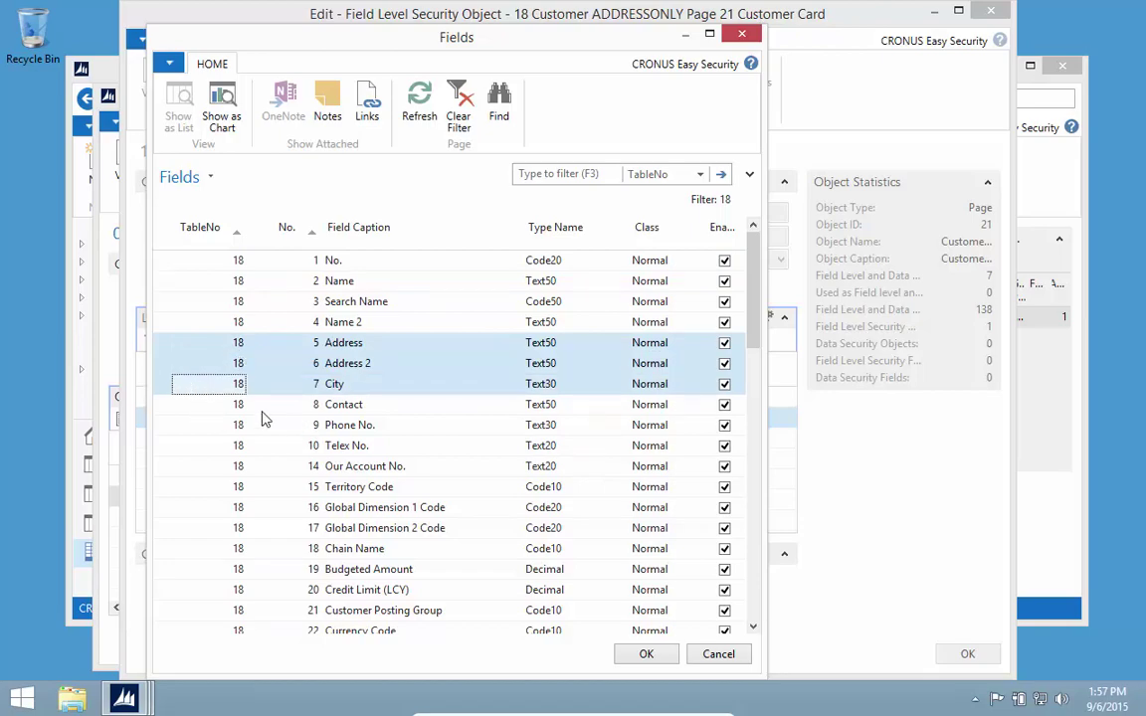
pyautogui.keyDown('shift'); pyautogui.click(195, 410); pyautogui.keyUp('shift')
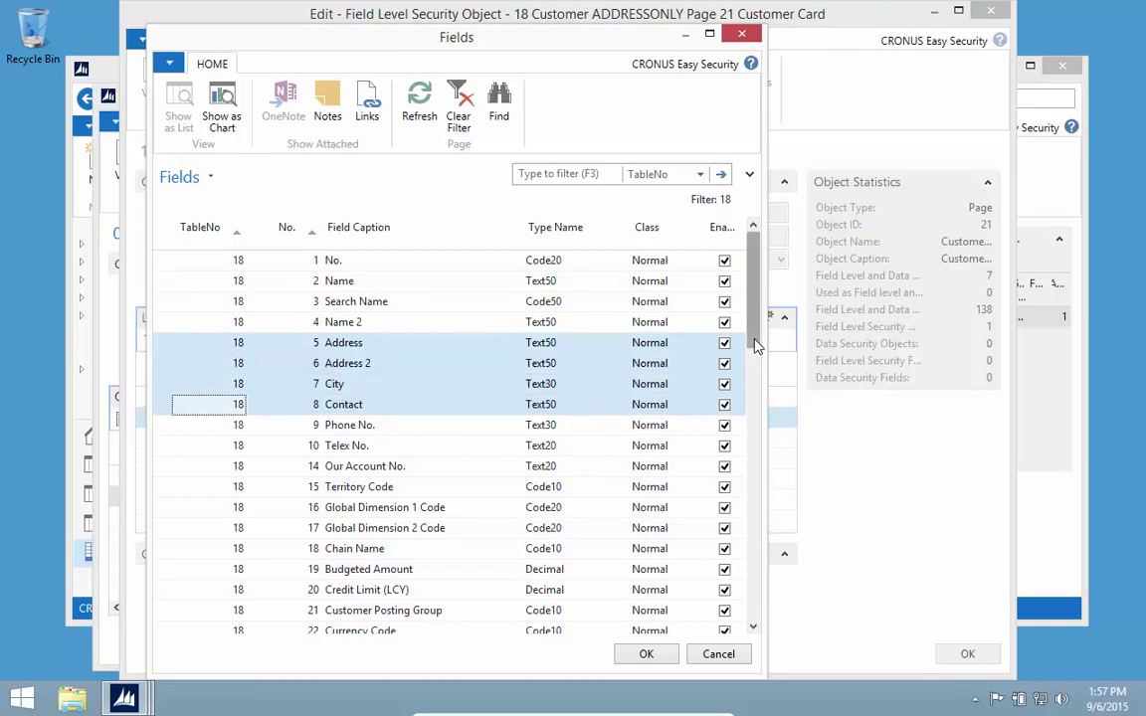
pyautogui.scroll(-5, 745, 428)
pyautogui.scroll(-10, 744, 427)
pyautogui.scroll(6, 725, 557)
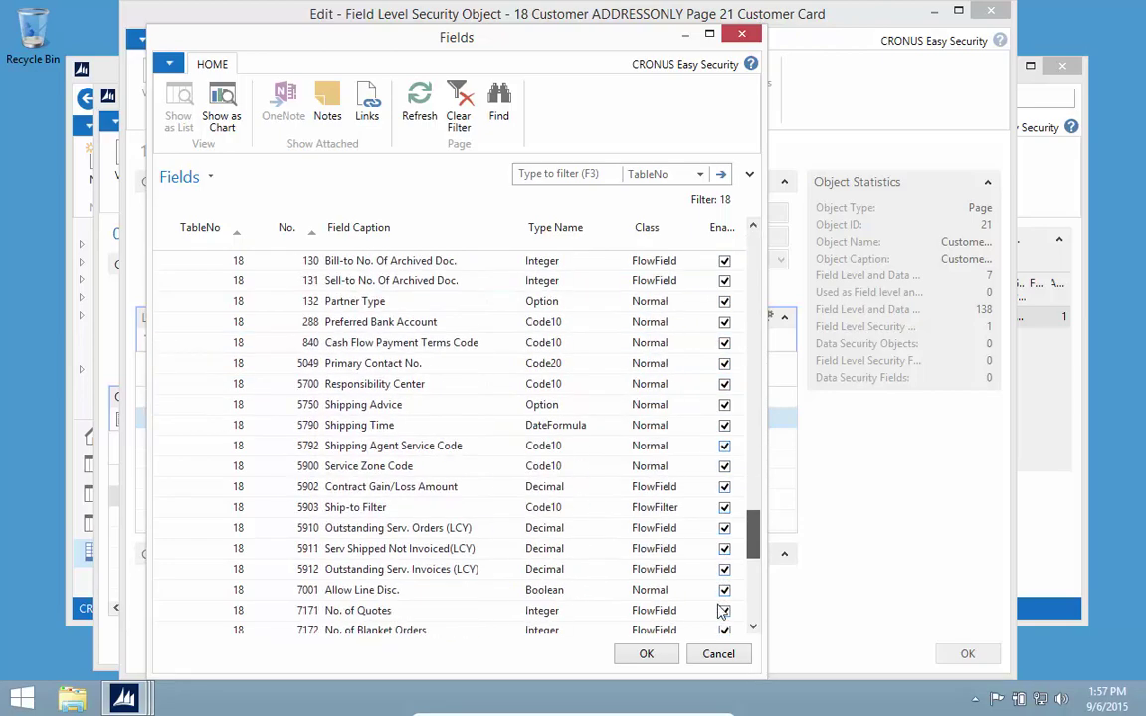
pyautogui.scroll(5, 724, 567)
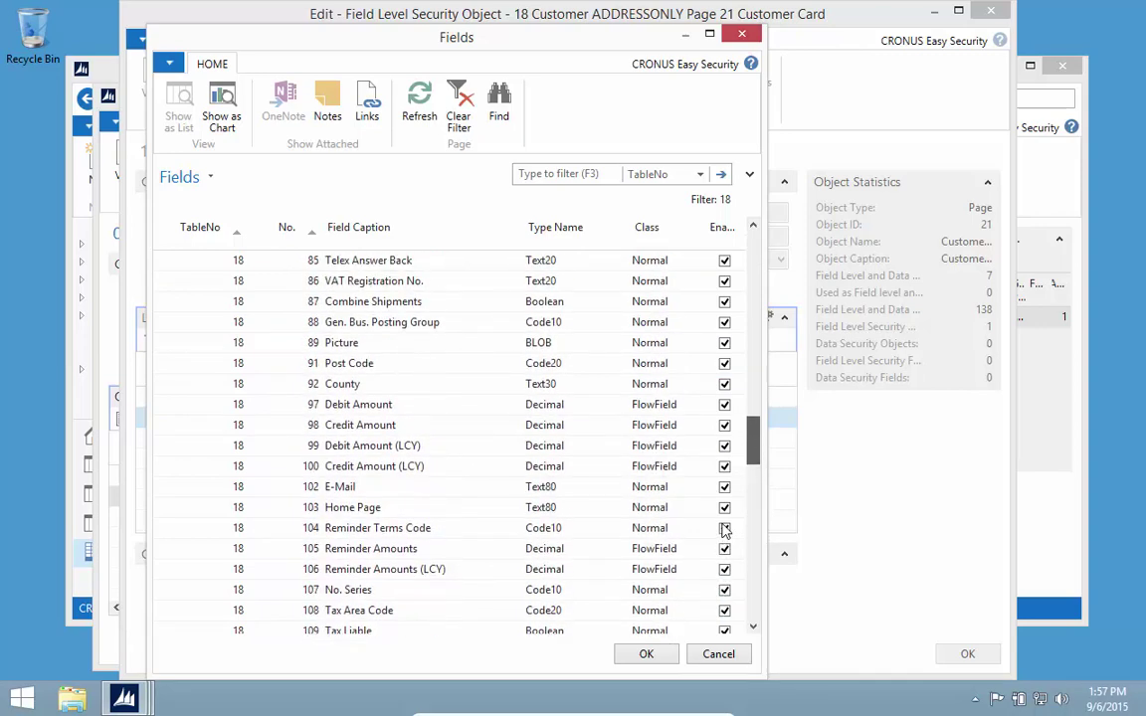
pyautogui.click(348, 364)
pyautogui.keyDown('shift'); pyautogui.click(340, 386); pyautogui.keyUp('shift')
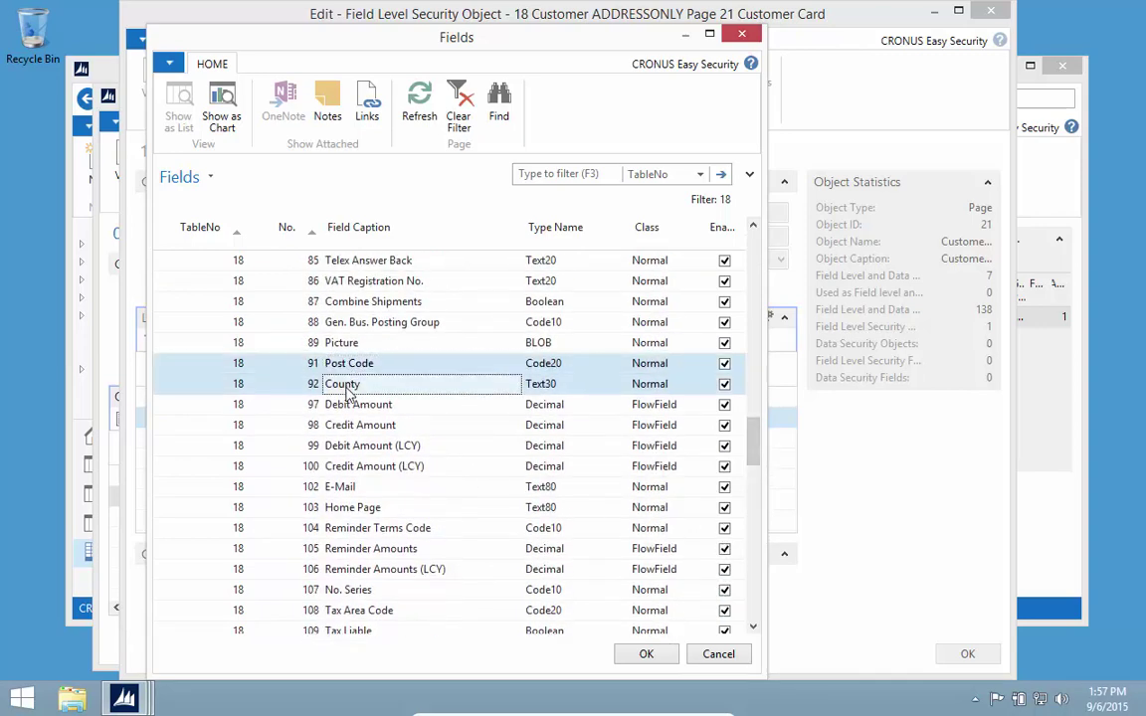
pyautogui.click(652, 658)
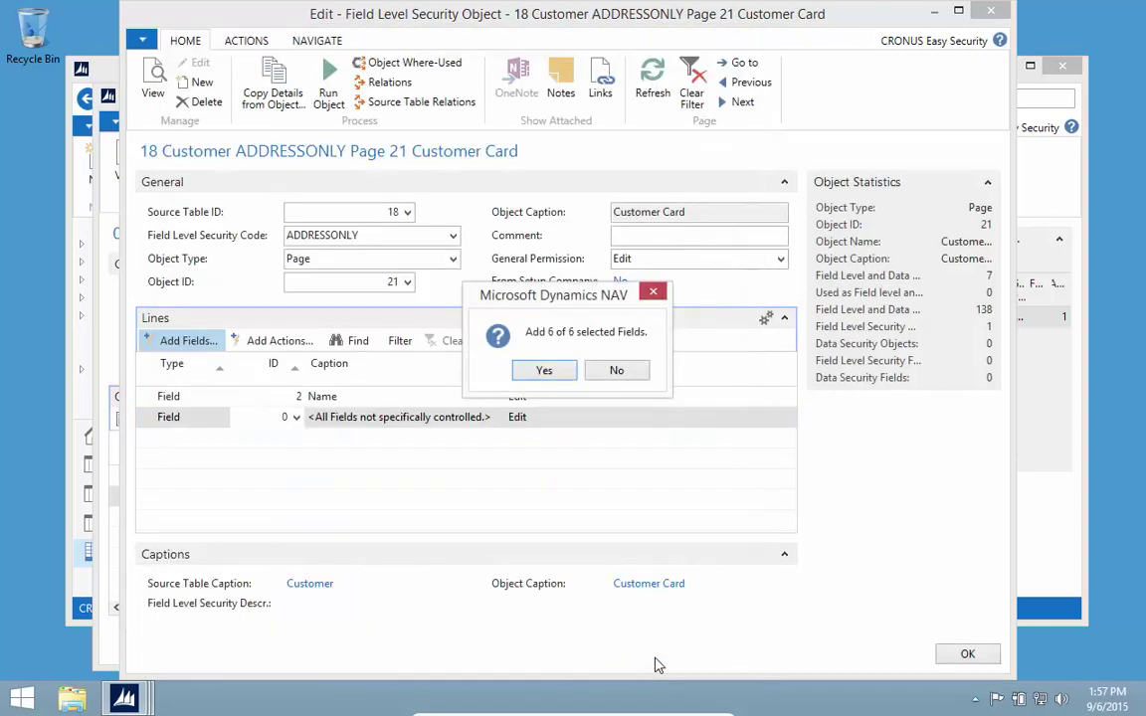
pyautogui.click(544, 370)
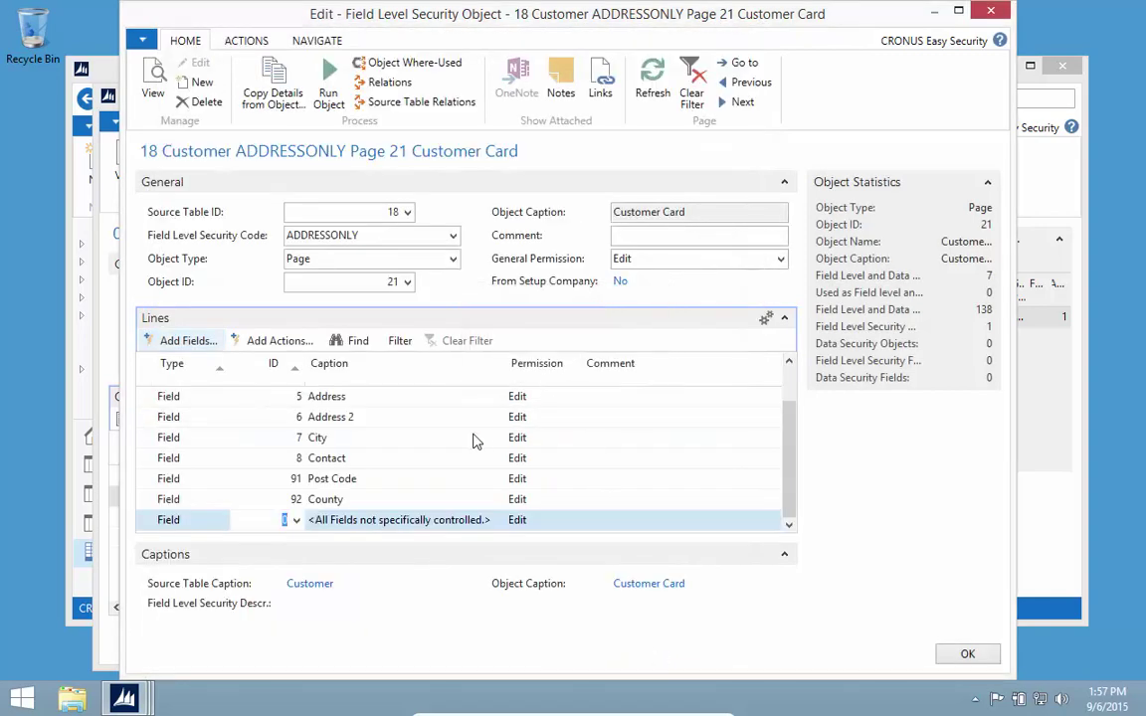
# Add a line for field ID 0, all fields not specifically controlled, with View permission, and close the object and security code
pyautogui.scroll(1, 474, 441)
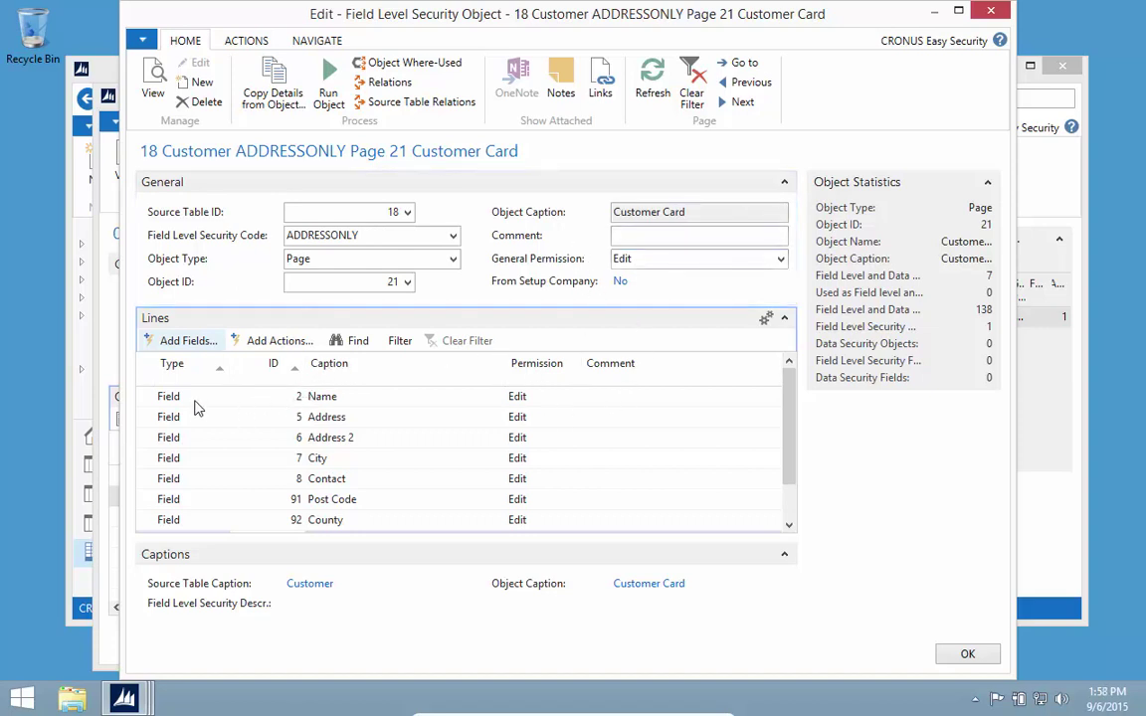
pyautogui.click(233, 404)
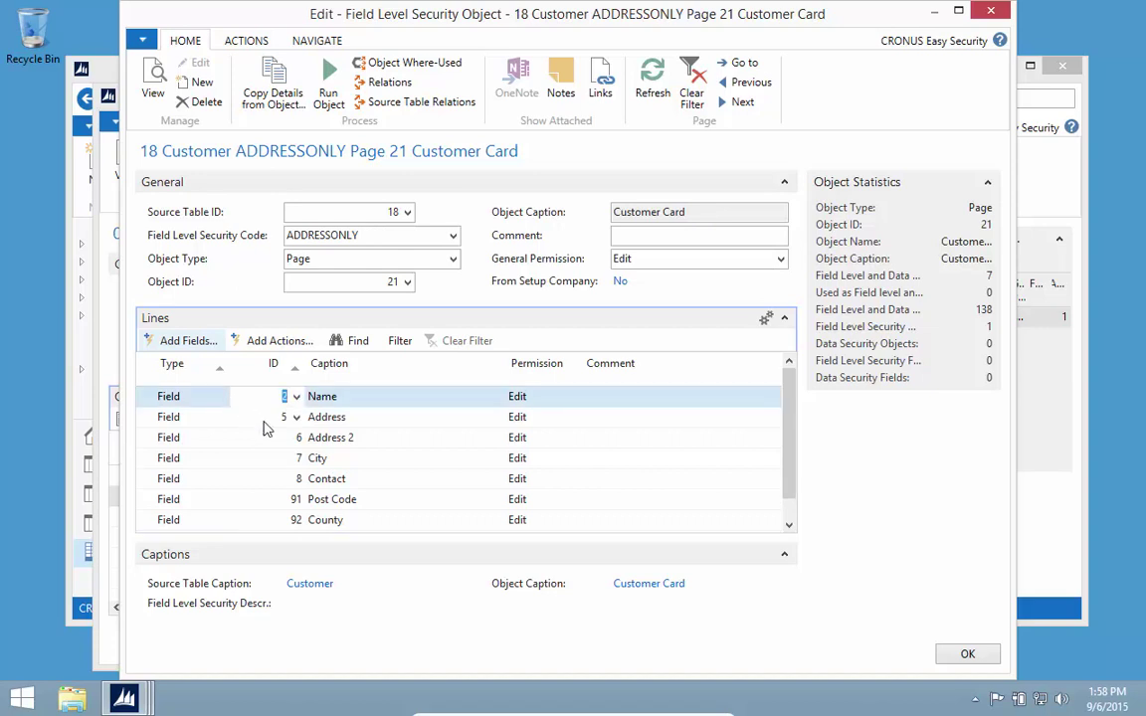
pyautogui.press('Up')
pyautogui.press('Tab')
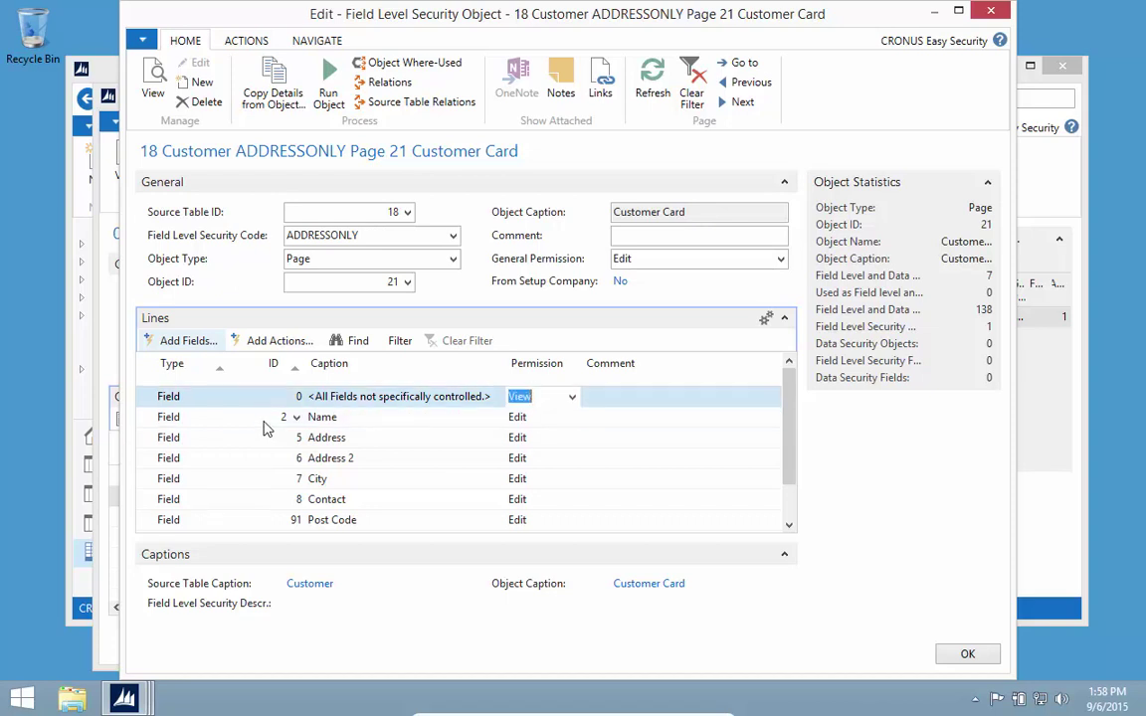
pyautogui.press('Return')
pyautogui.press('Up')
pyautogui.press('Up')
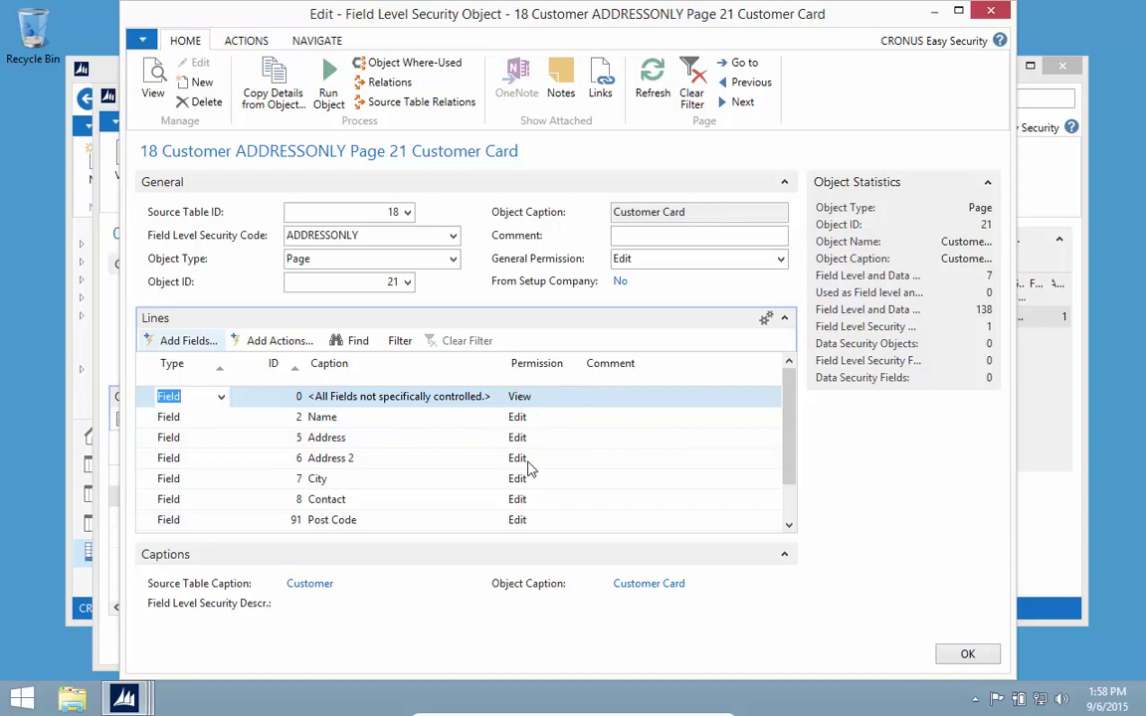
pyautogui.scroll(-1, 527, 468)
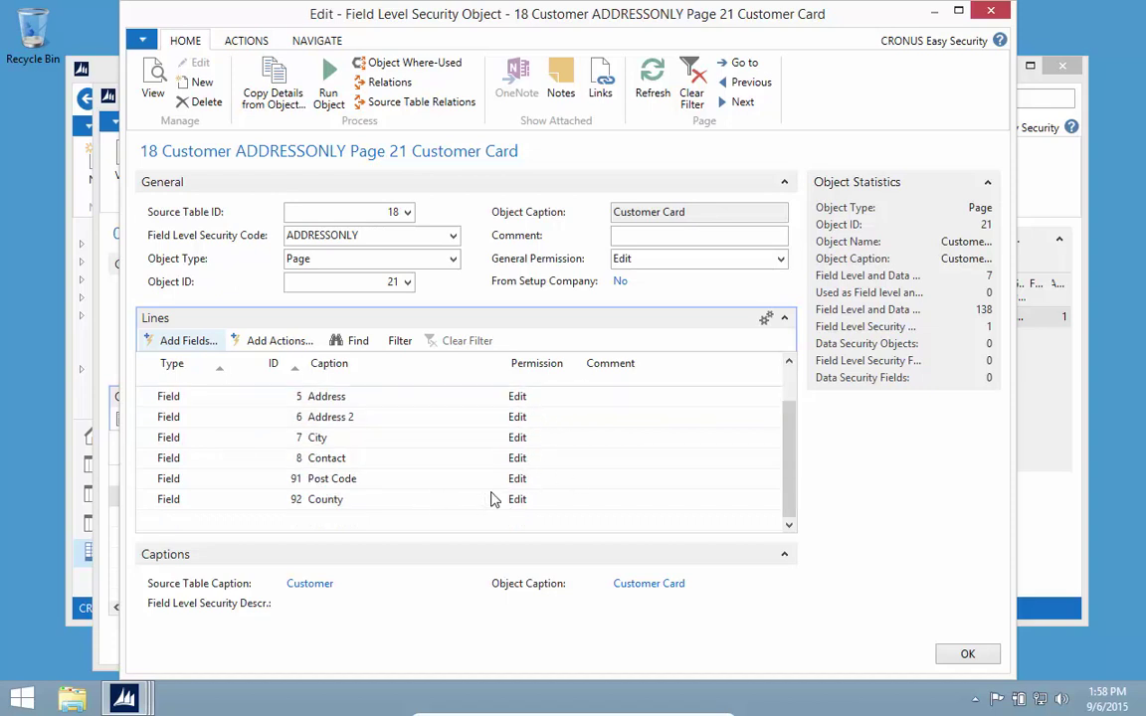
pyautogui.press('Escape')
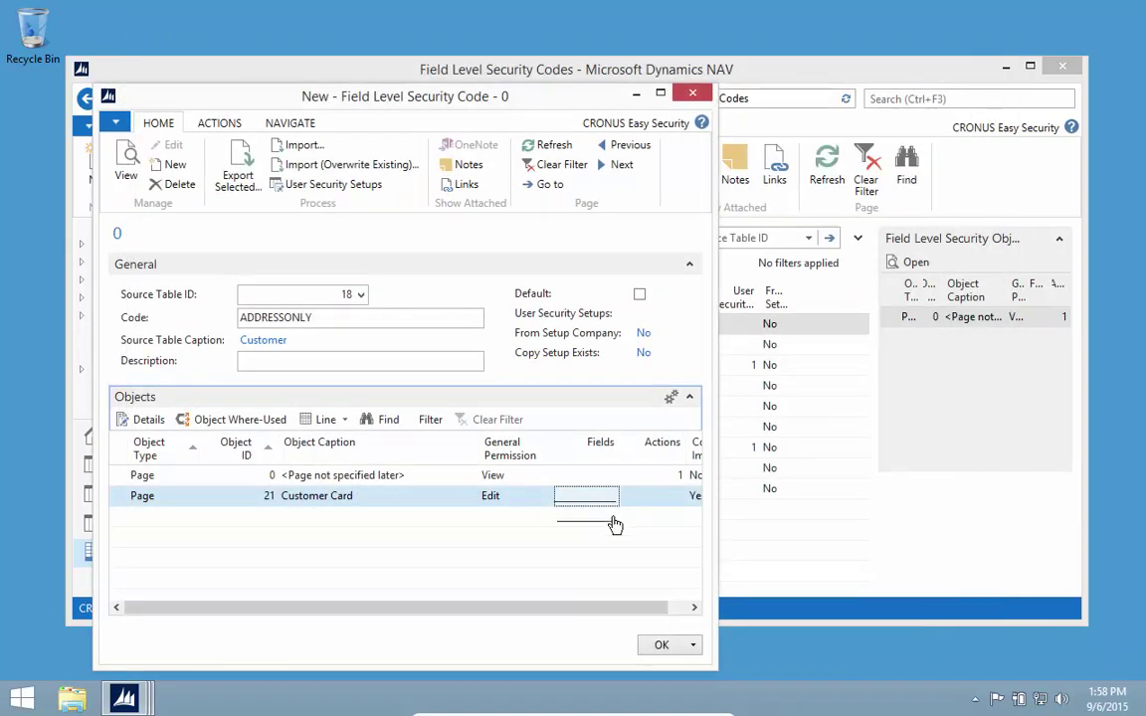
pyautogui.press('Escape')
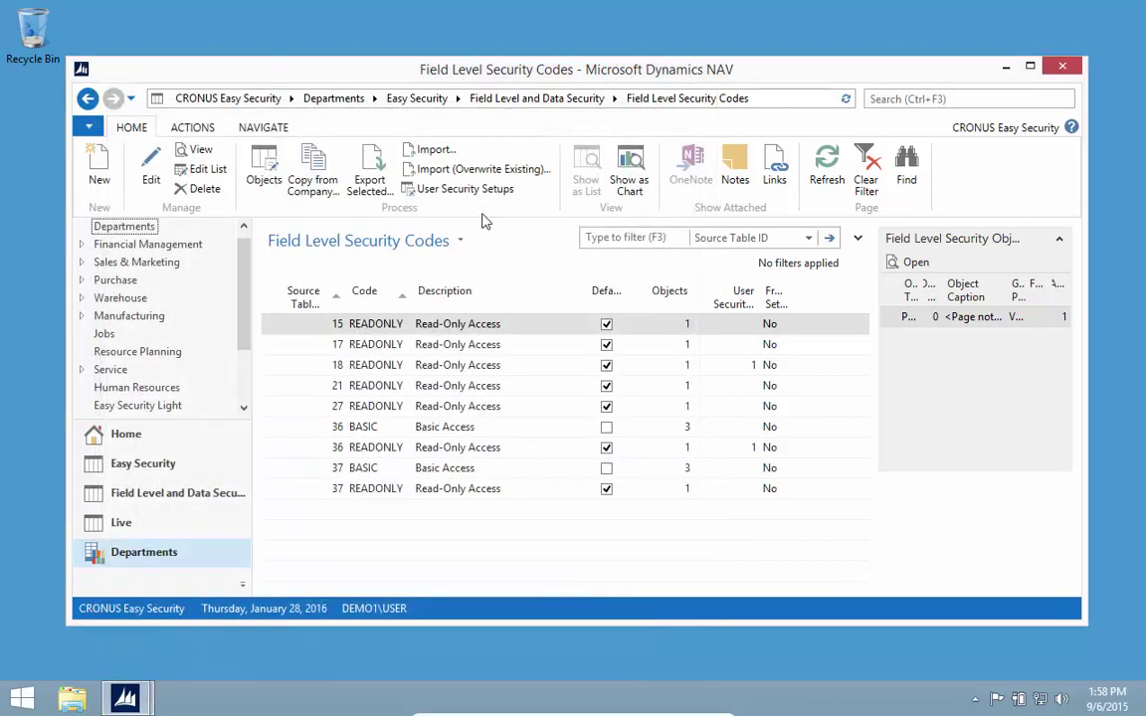
# Create a new User Security Setup entry for the DEMO1\USER account with source table ID 18 (Customer)
pyautogui.click(552, 99)
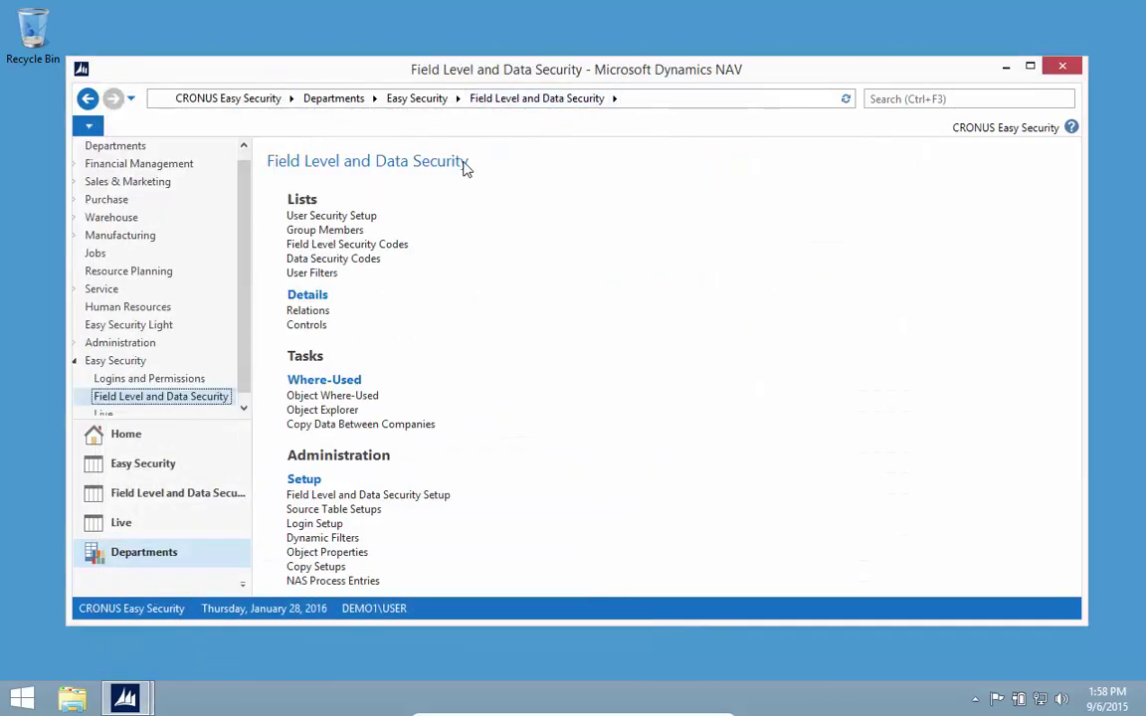
pyautogui.click(349, 217)
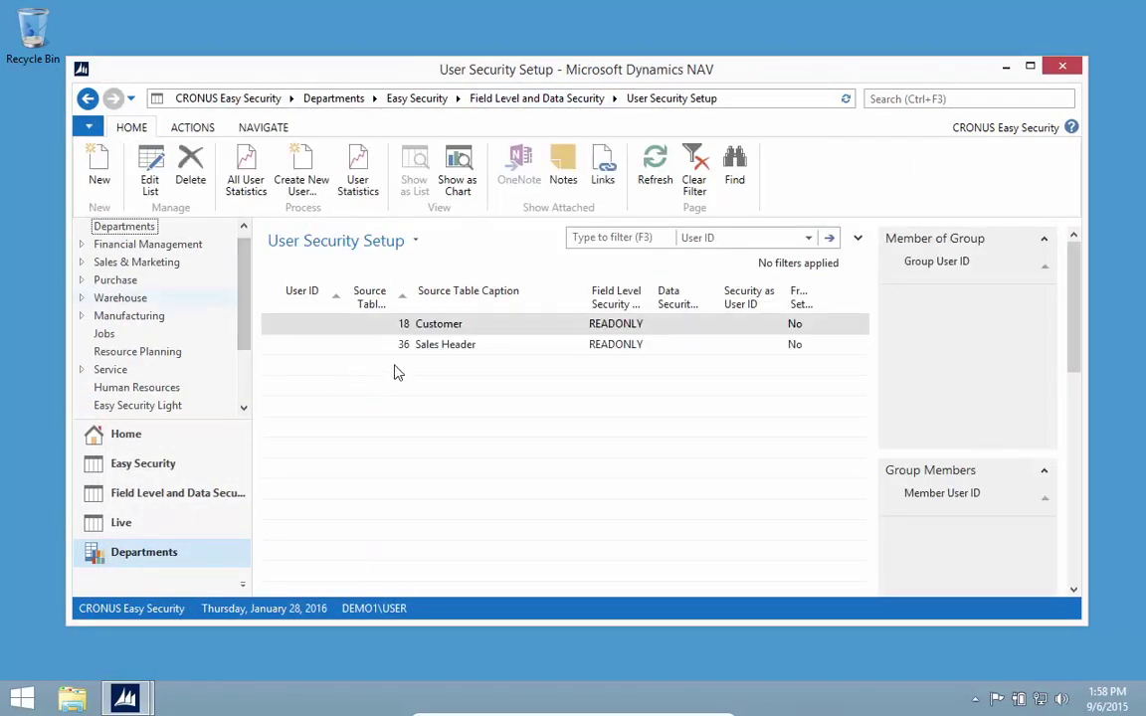
pyautogui.click(92, 178)
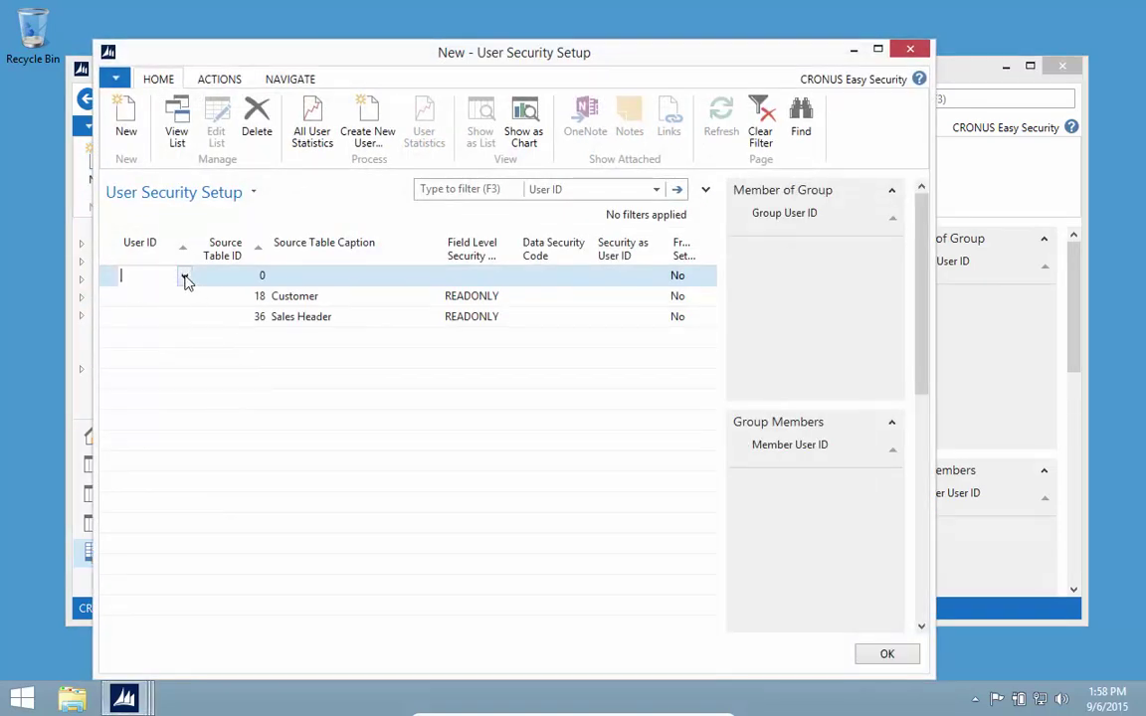
pyautogui.click(184, 277)
pyautogui.click(146, 422)
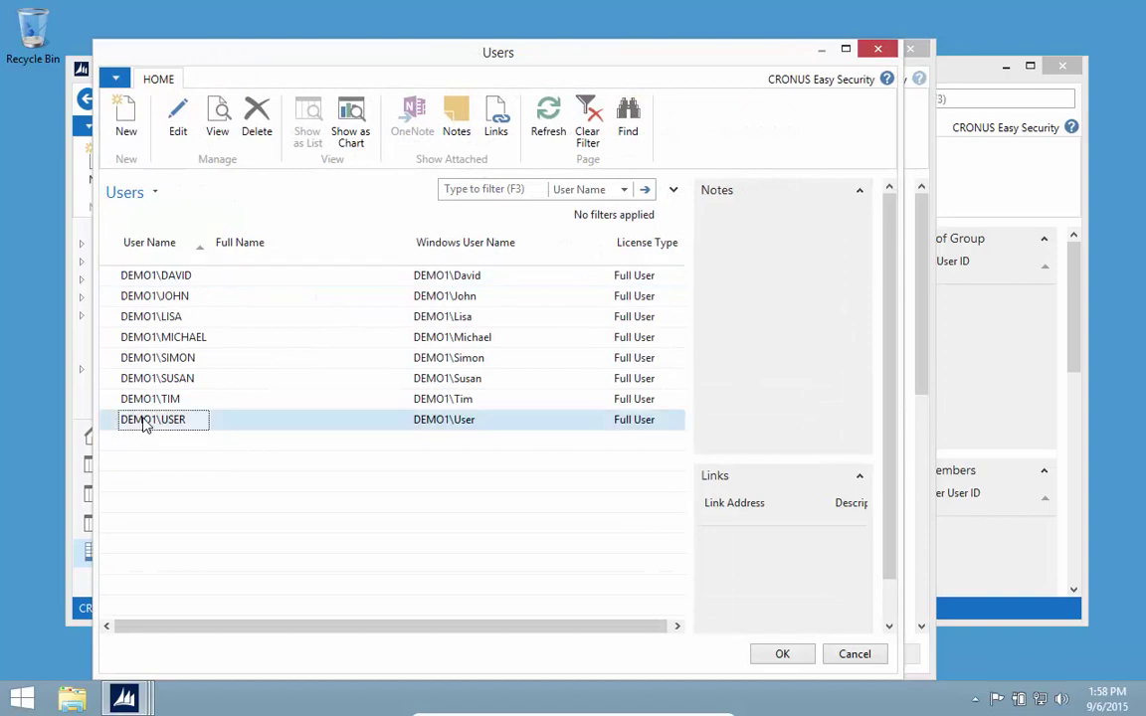
pyautogui.doubleClick(147, 422)
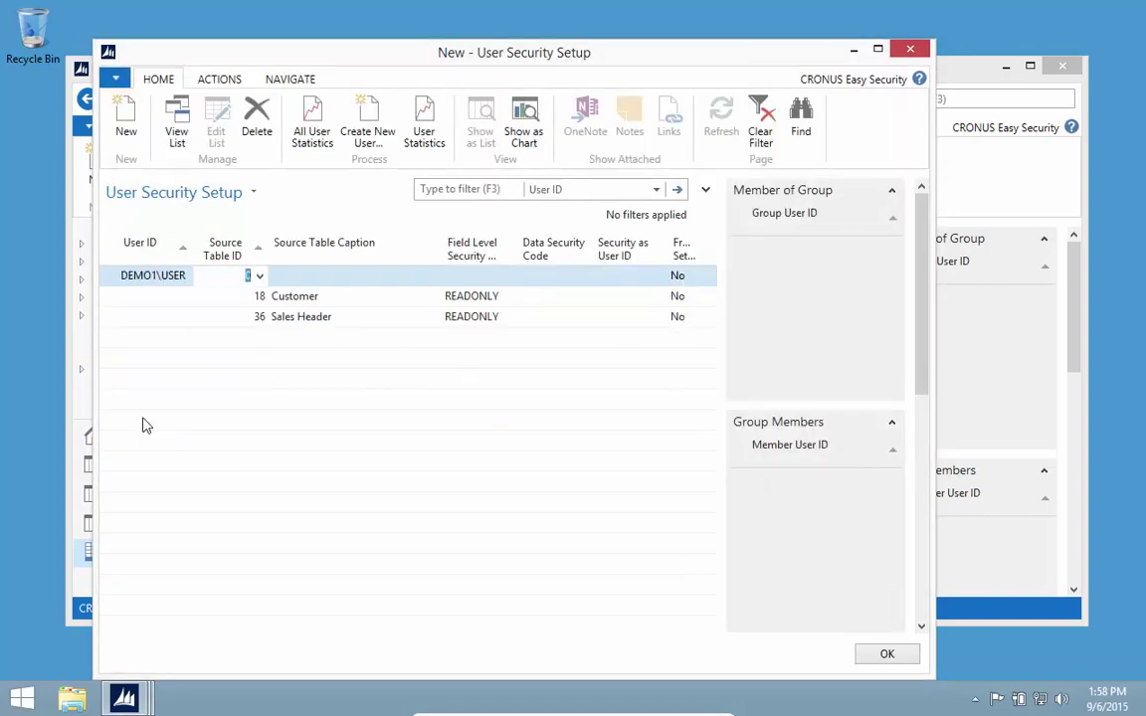
pyautogui.write('18')
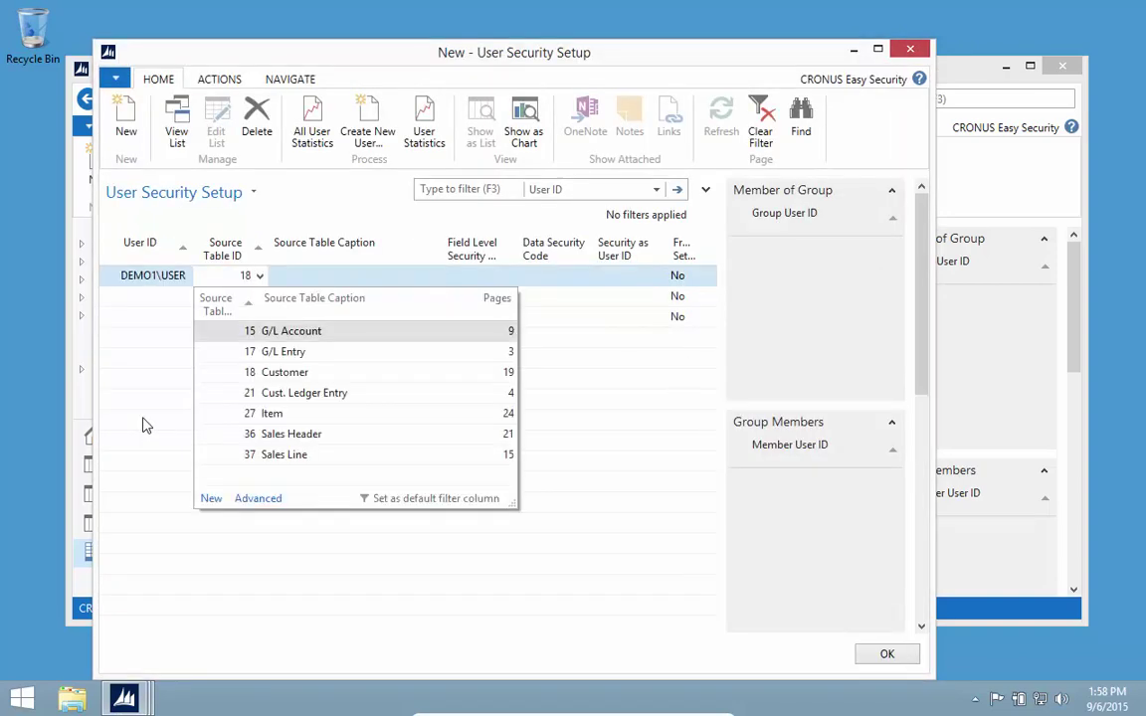
pyautogui.press('Tab')
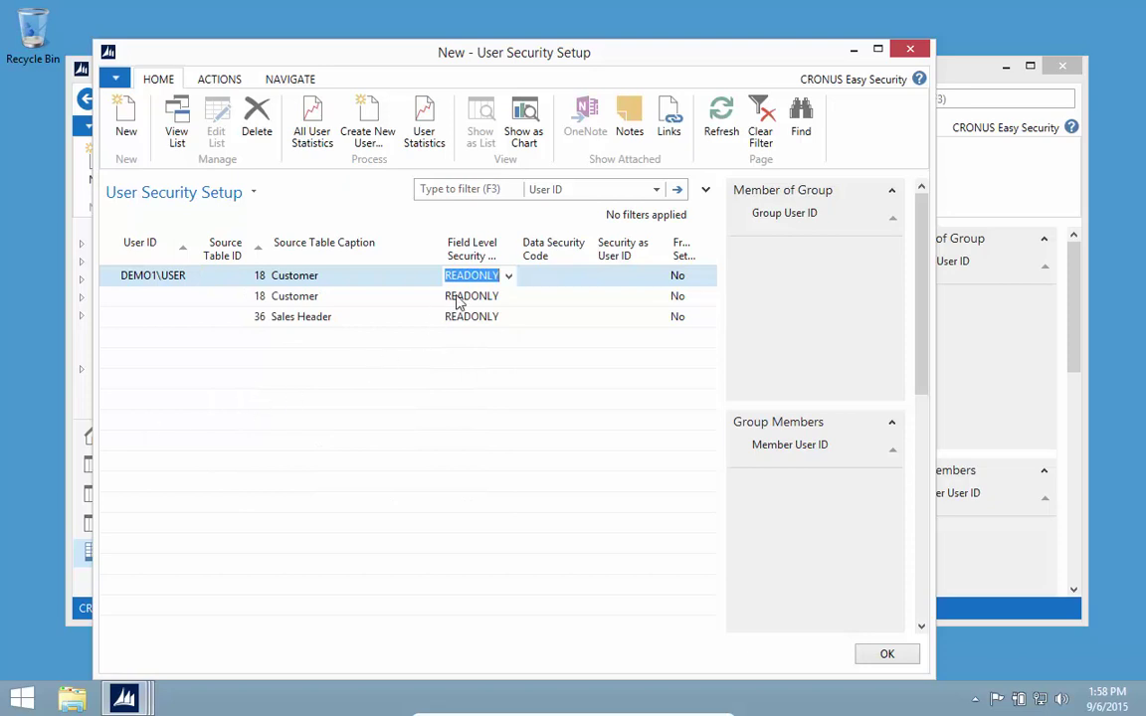
# Assign the ADDRESSONLY field level security code to the new user entry, save the line and close the setup window
pyautogui.click(509, 277)
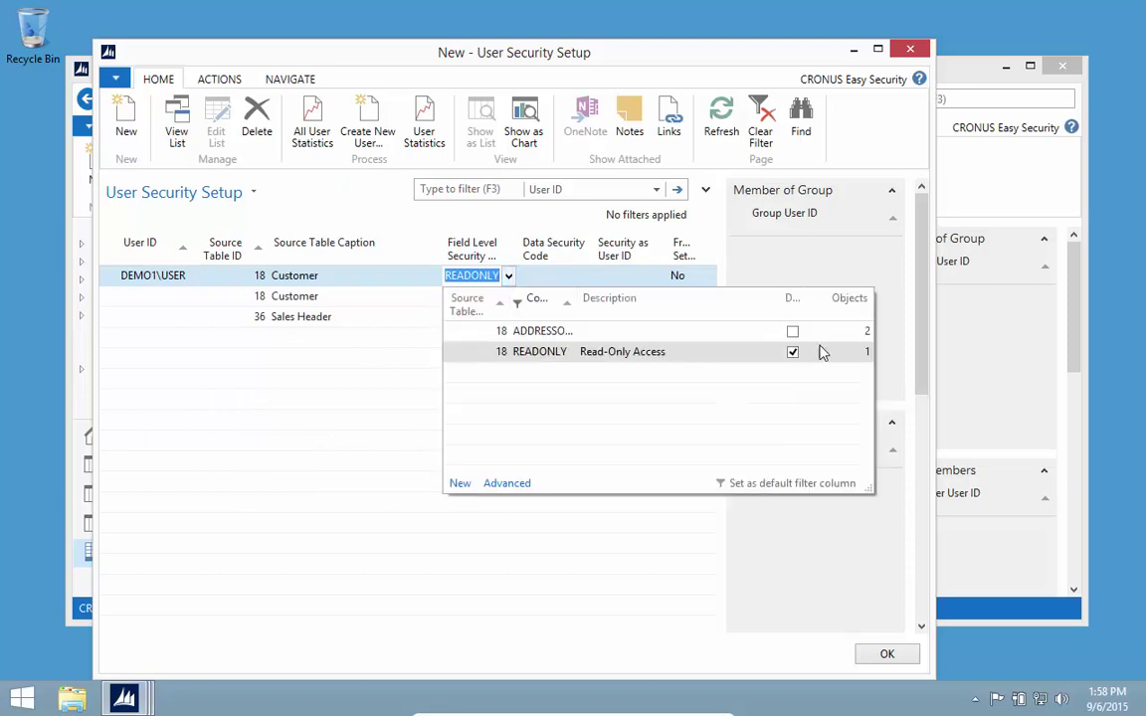
pyautogui.click(546, 331)
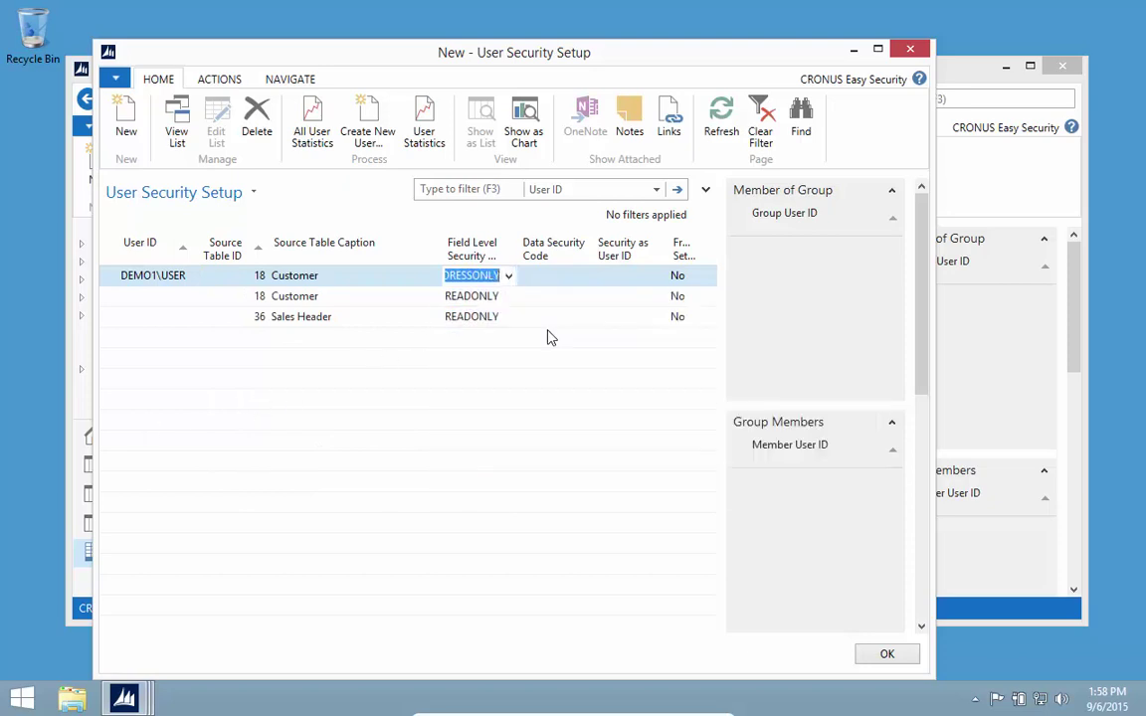
pyautogui.press('Down')
pyautogui.press('Up')
pyautogui.click(911, 49)
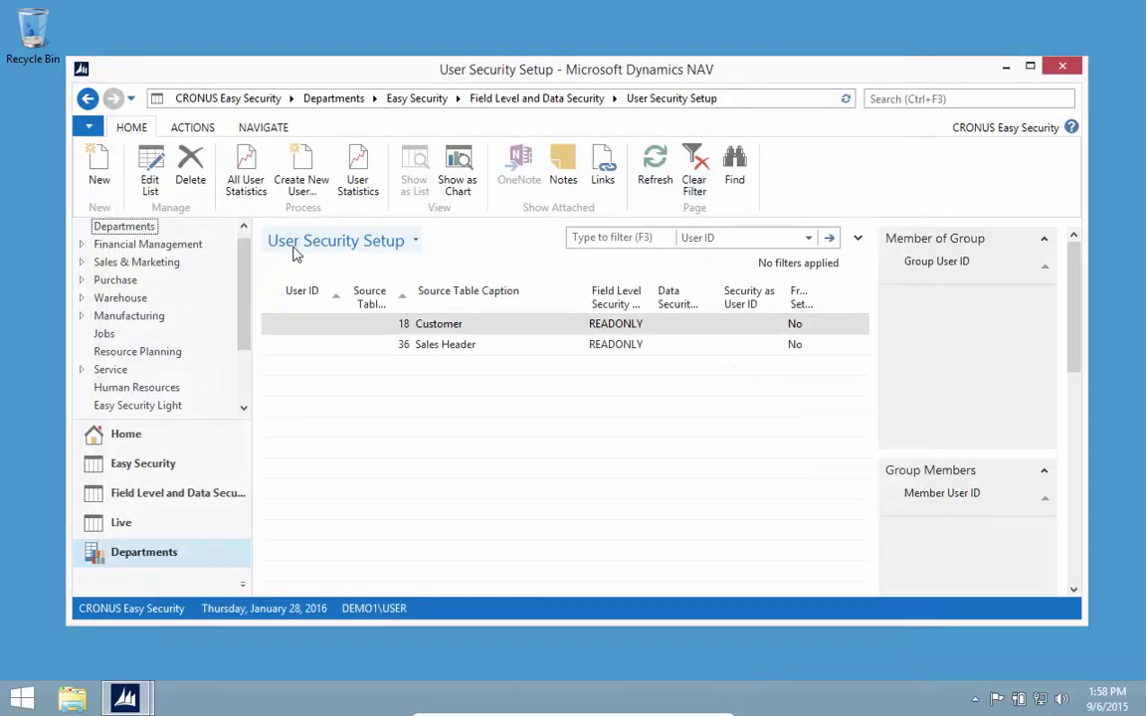
# Open The Cannon Group PLC's card from the Order Processing customer list and examine which fields are editable
pyautogui.click(140, 262)
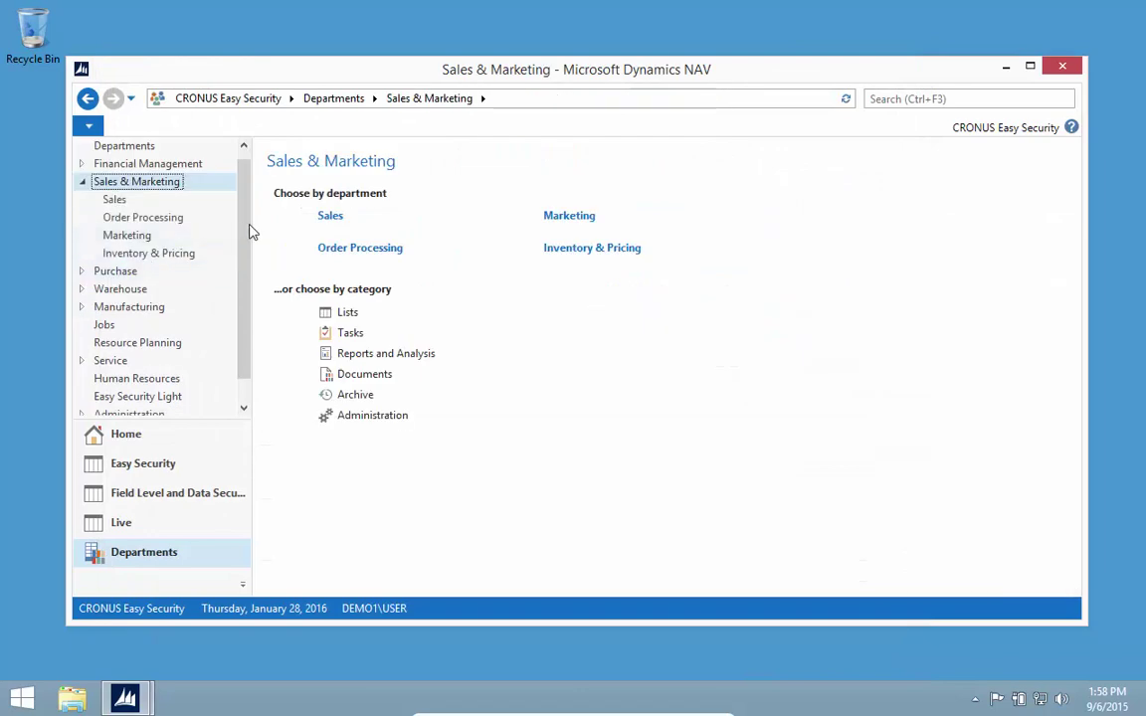
pyautogui.click(327, 251)
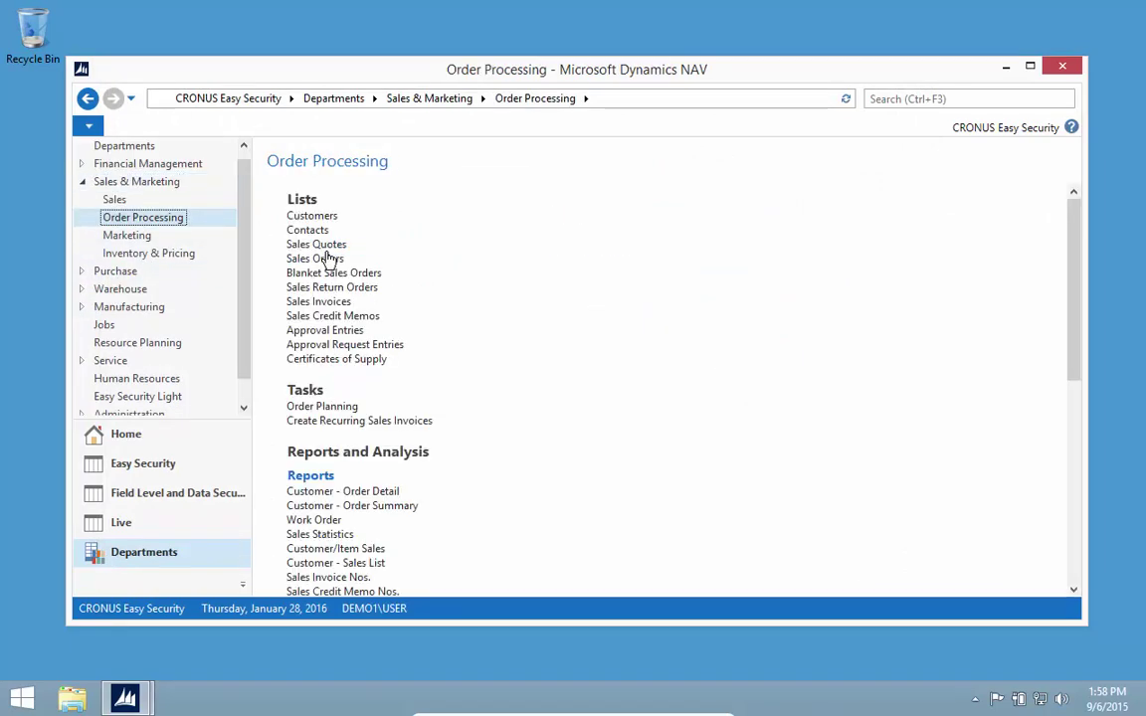
pyautogui.click(299, 216)
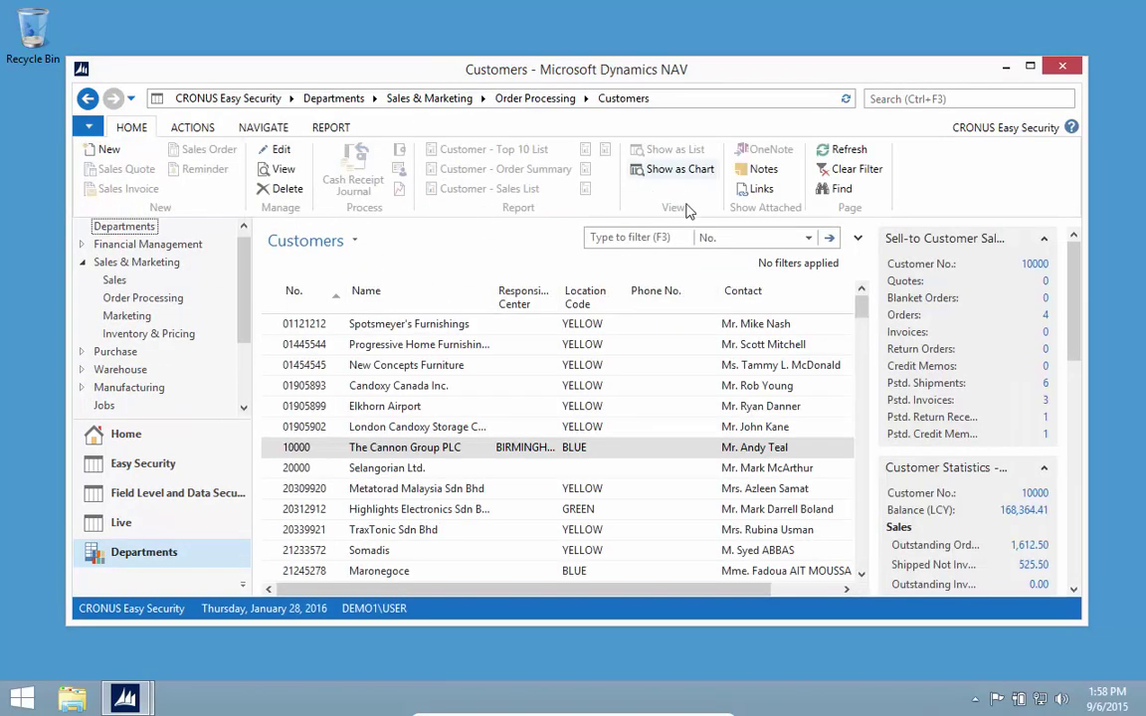
pyautogui.doubleClick(308, 450)
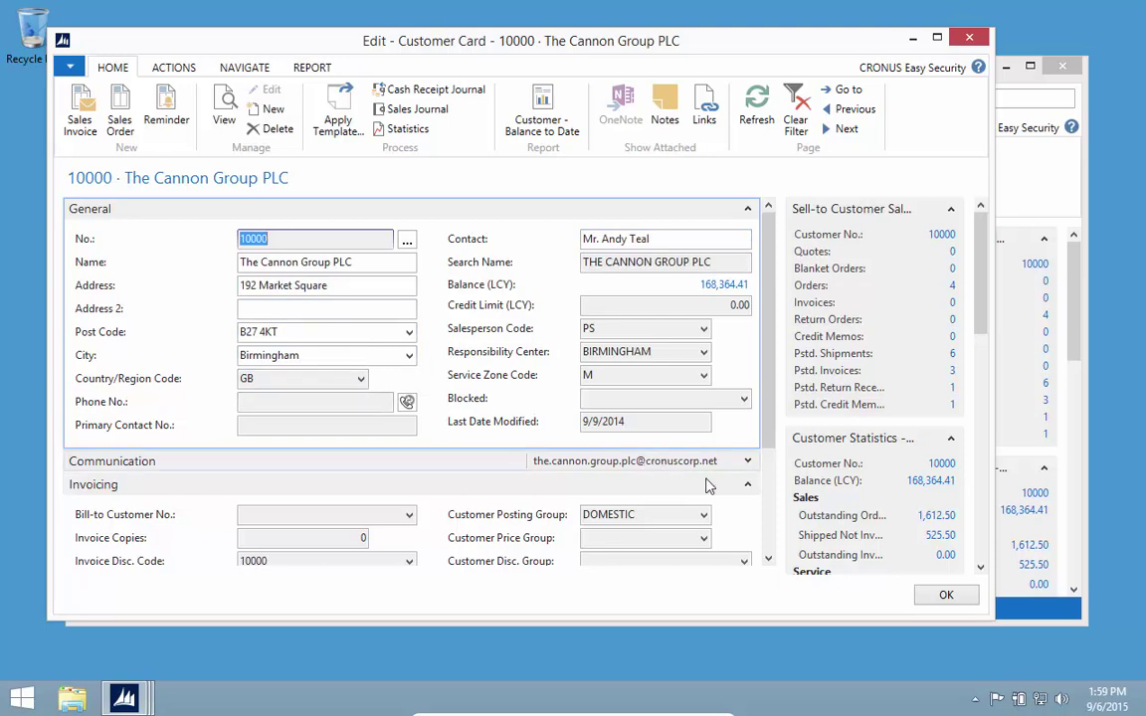
pyautogui.scroll(-3, 418, 438)
pyautogui.scroll(3, 418, 473)
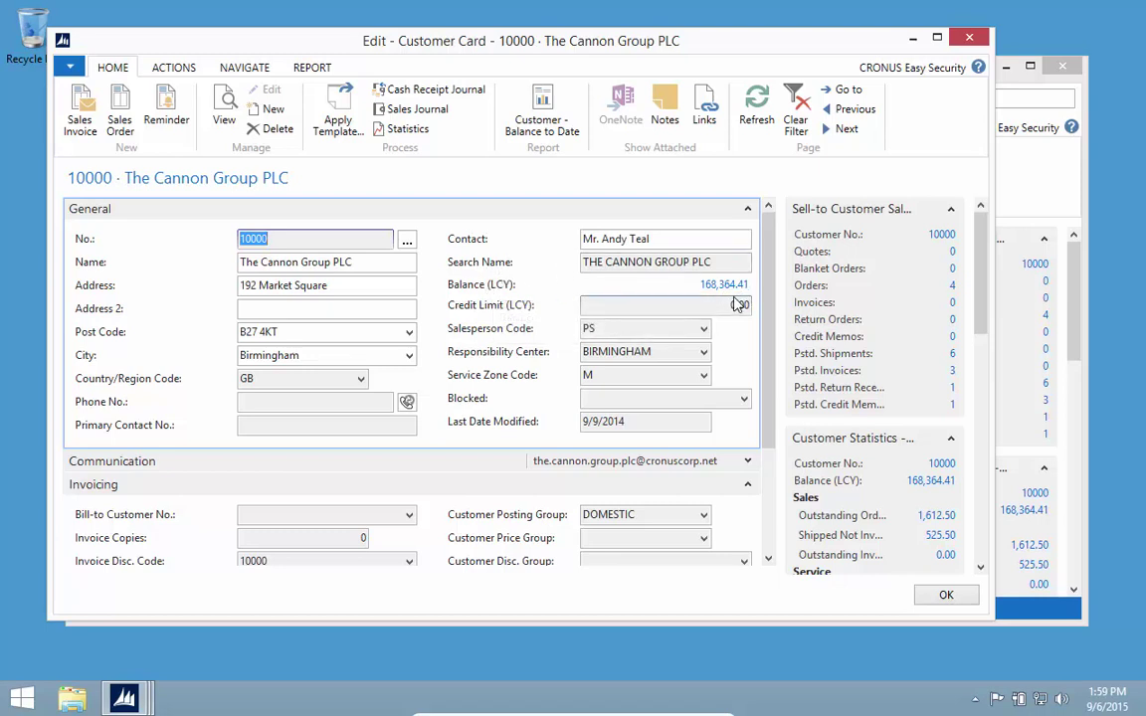
# View the customer's statistics, and close both the statistics and the customer card
pyautogui.click(403, 129)
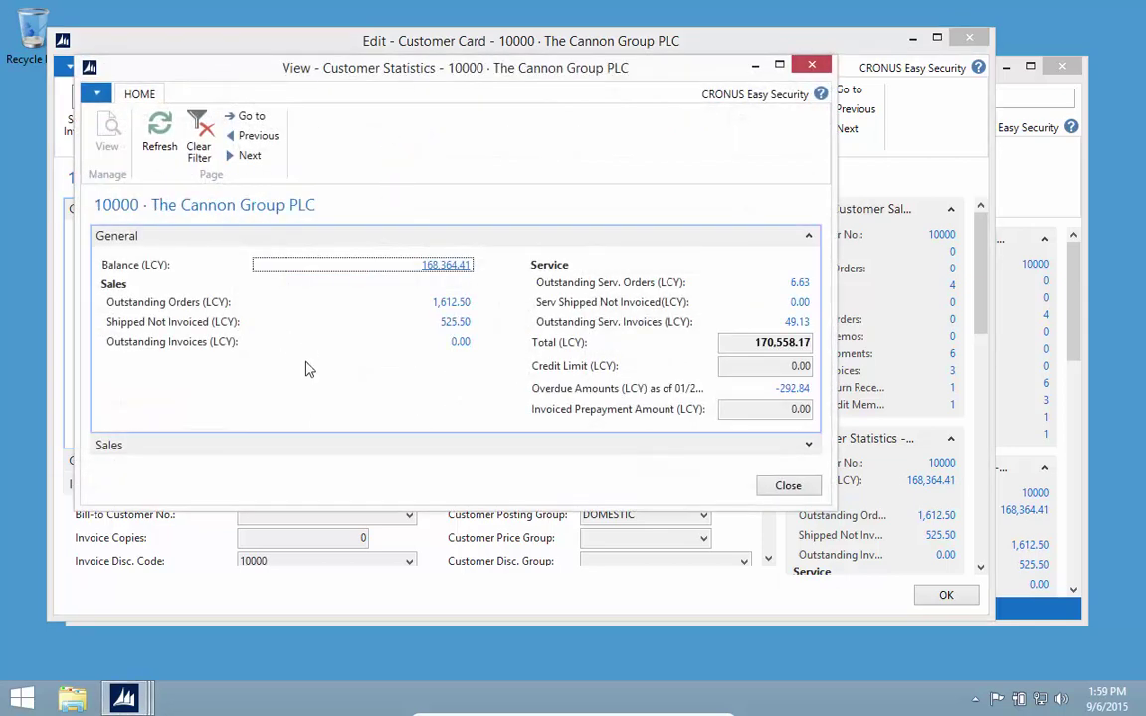
pyautogui.press('Escape')
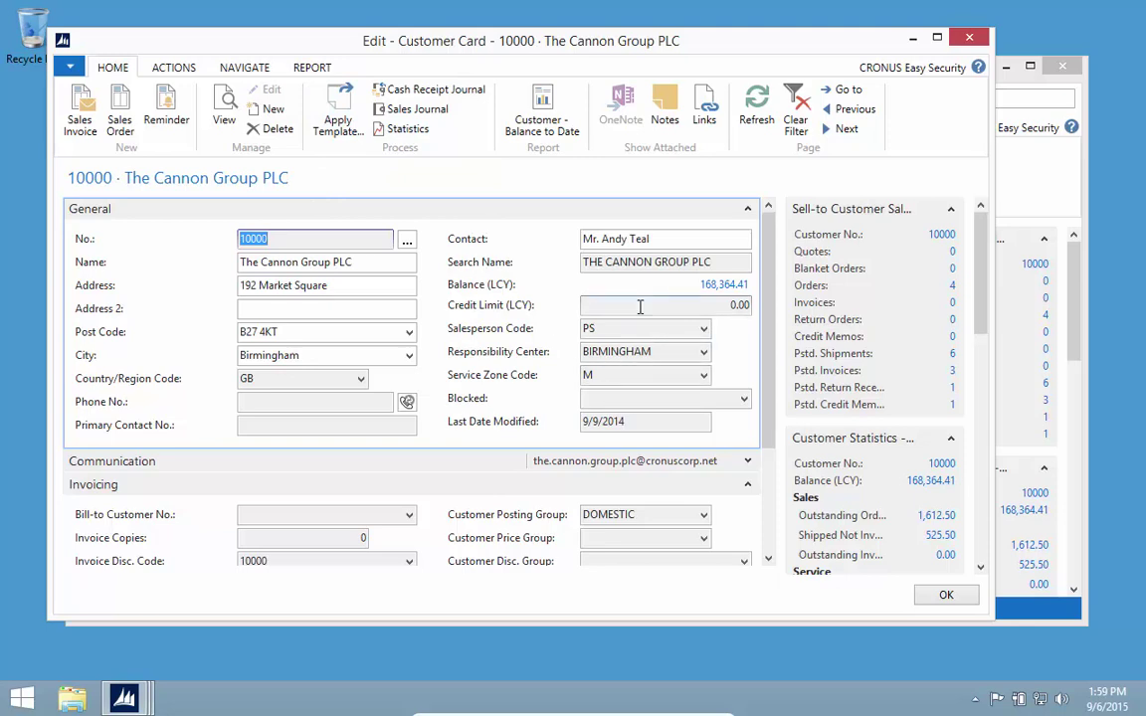
pyautogui.press('Escape')
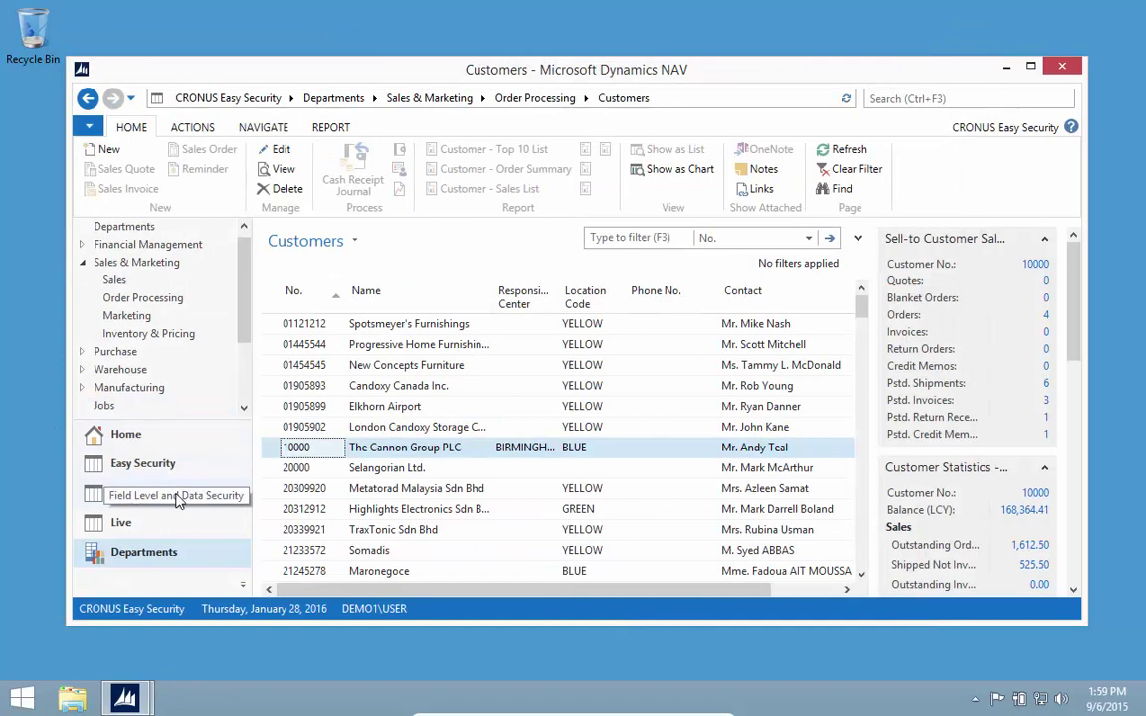
# Open the details of the Customer Card object (page 21) under the ADDRESSONLY field level security code for table 18
pyautogui.scroll(-2, 229, 358)
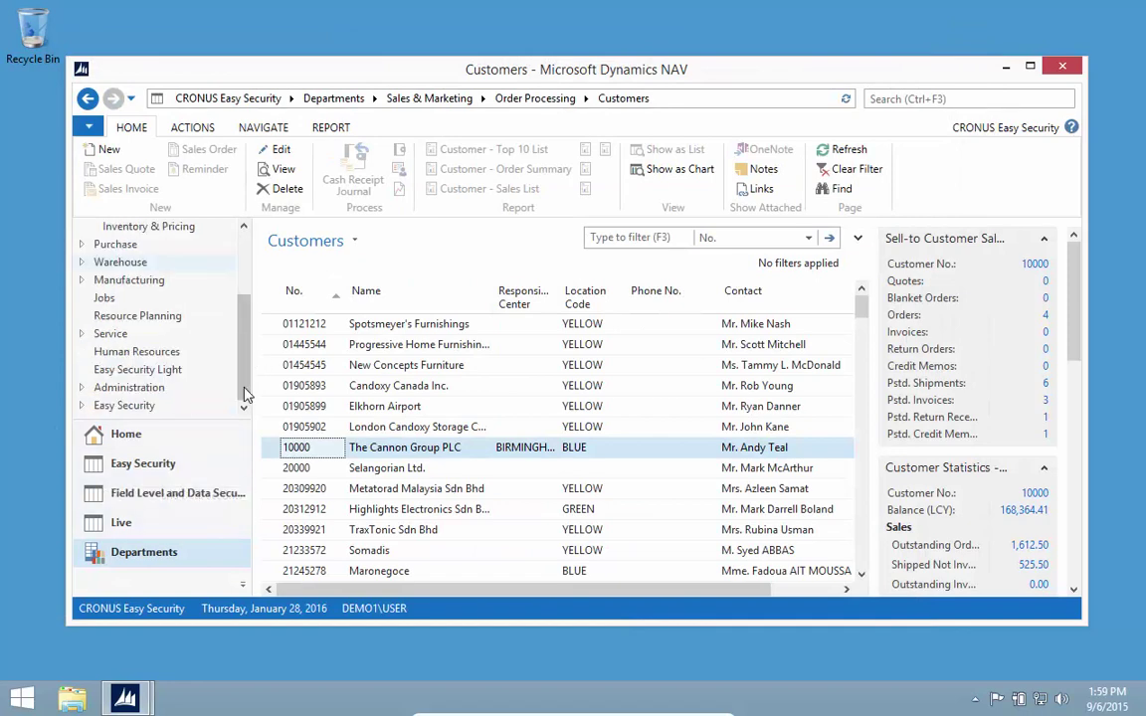
pyautogui.click(144, 403)
pyautogui.click(154, 294)
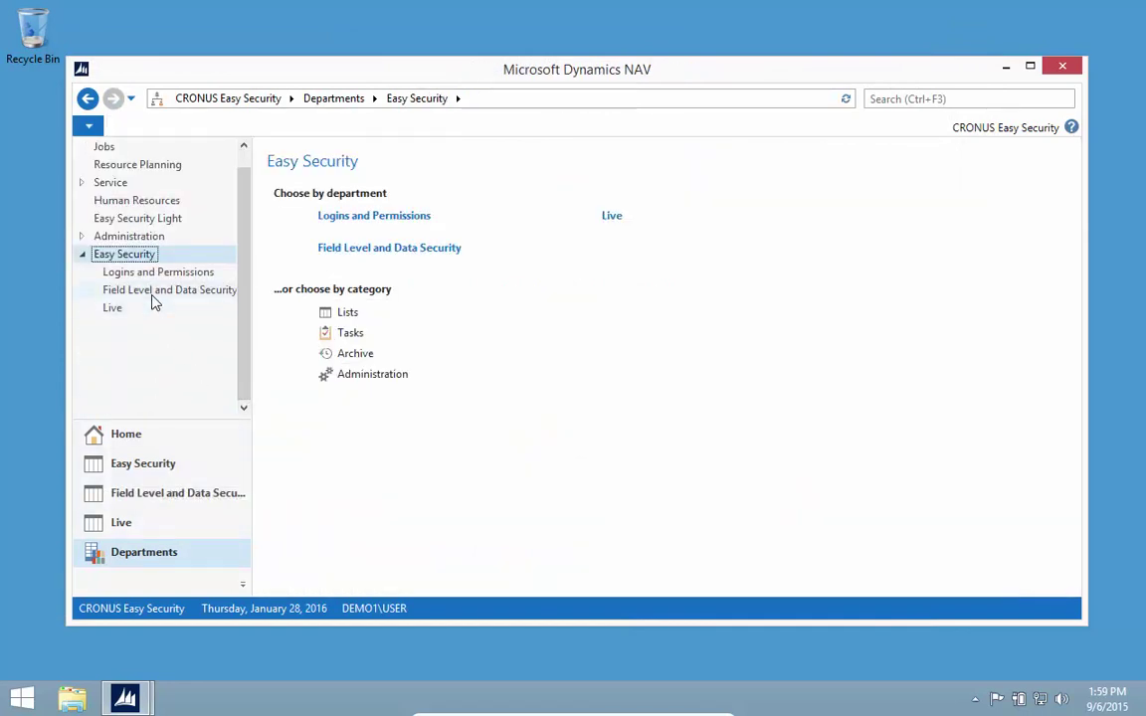
pyautogui.click(345, 245)
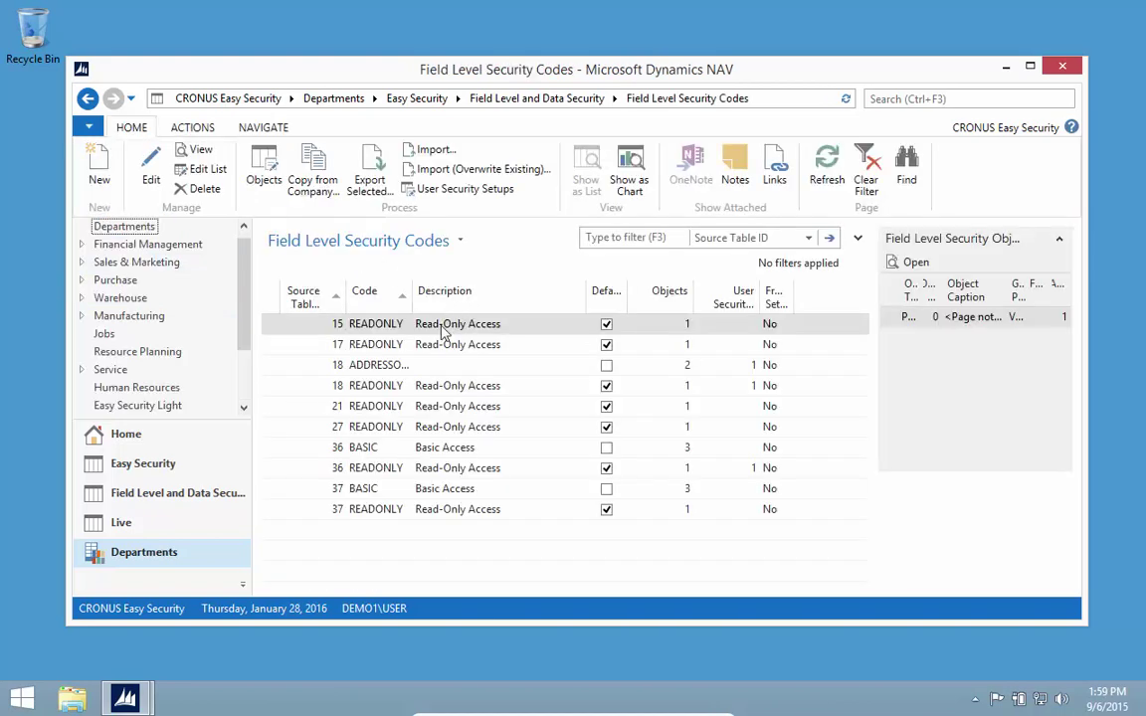
pyautogui.click(388, 367)
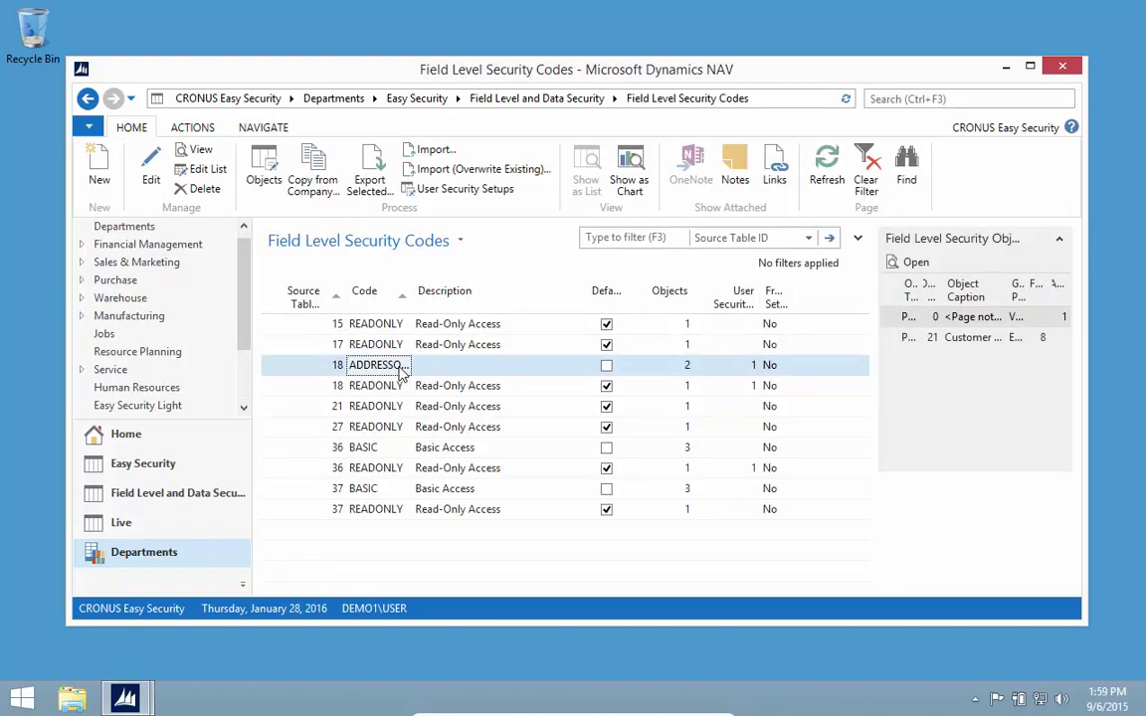
pyautogui.click(264, 168)
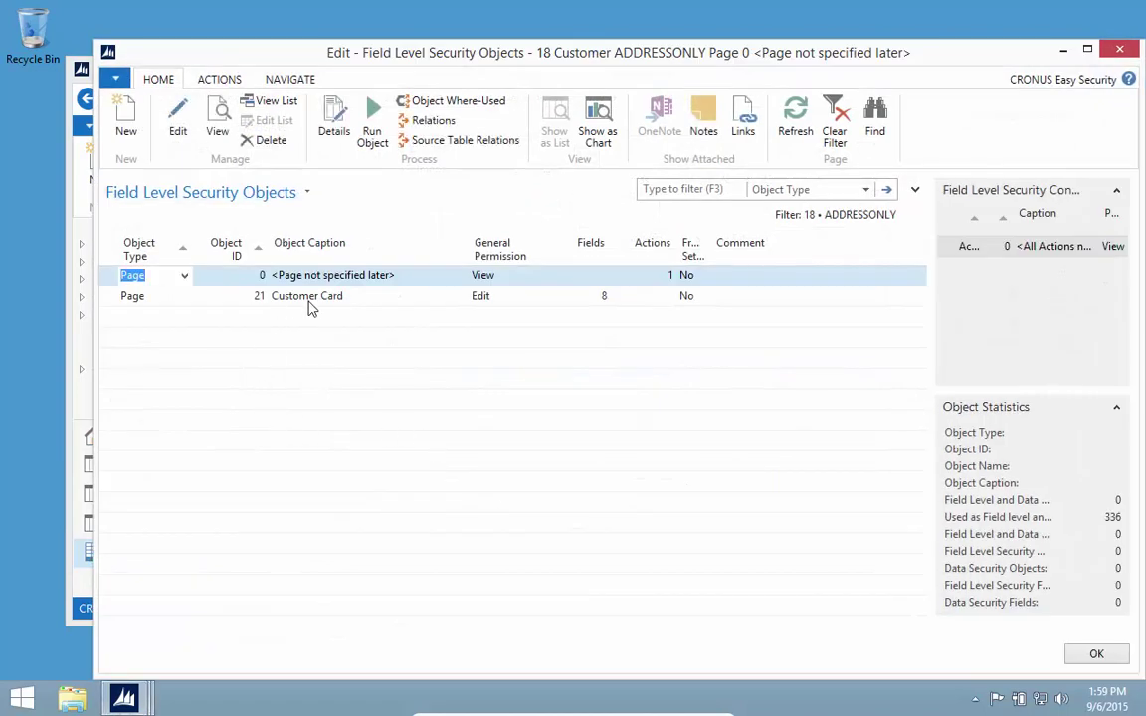
pyautogui.click(312, 303)
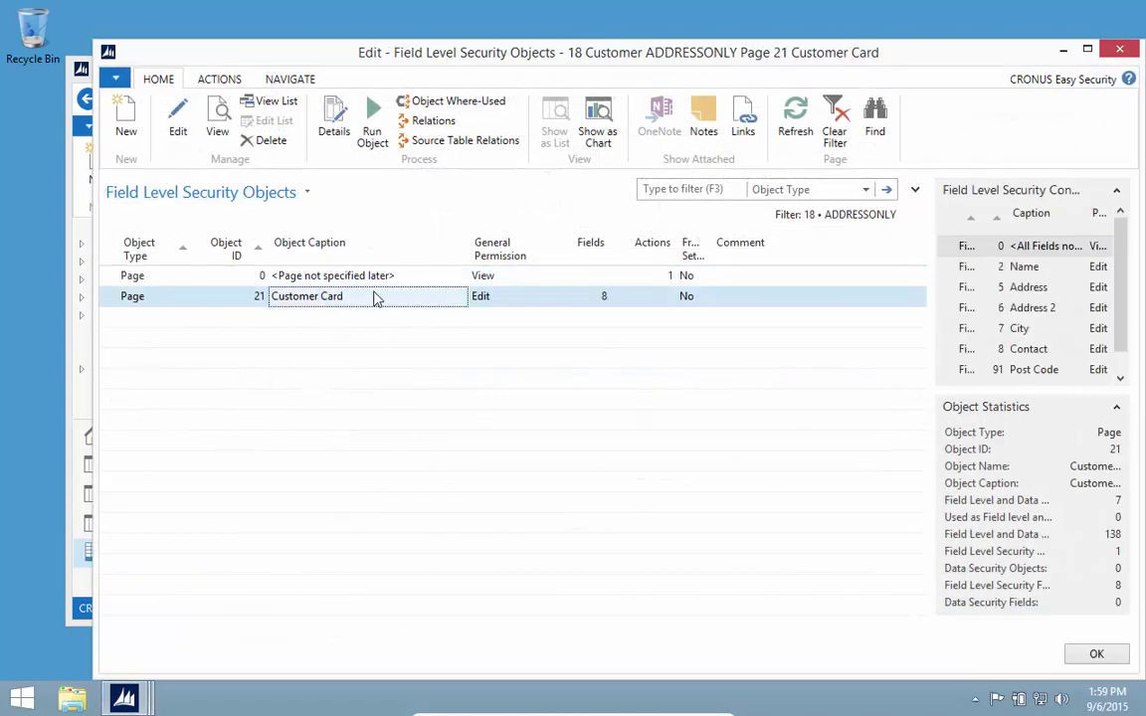
pyautogui.click(335, 132)
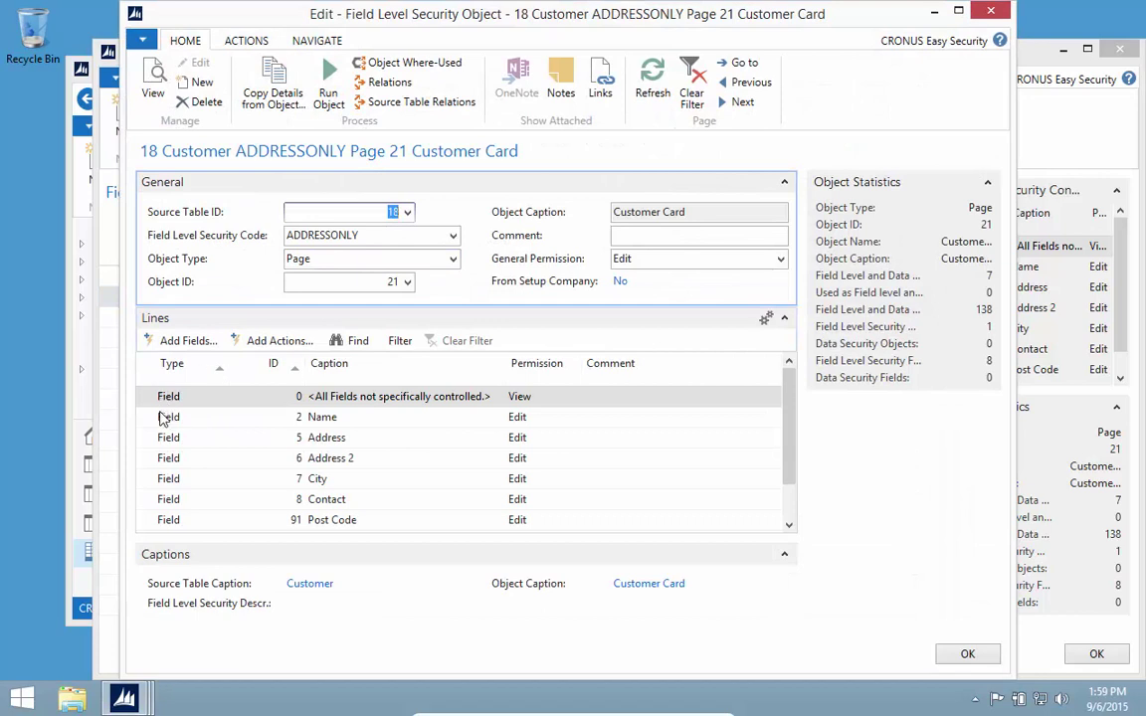
# Add a line of type Action after the Customer Card's controlled fields and open its permission options
pyautogui.scroll(-2, 204, 450)
pyautogui.click(192, 521)
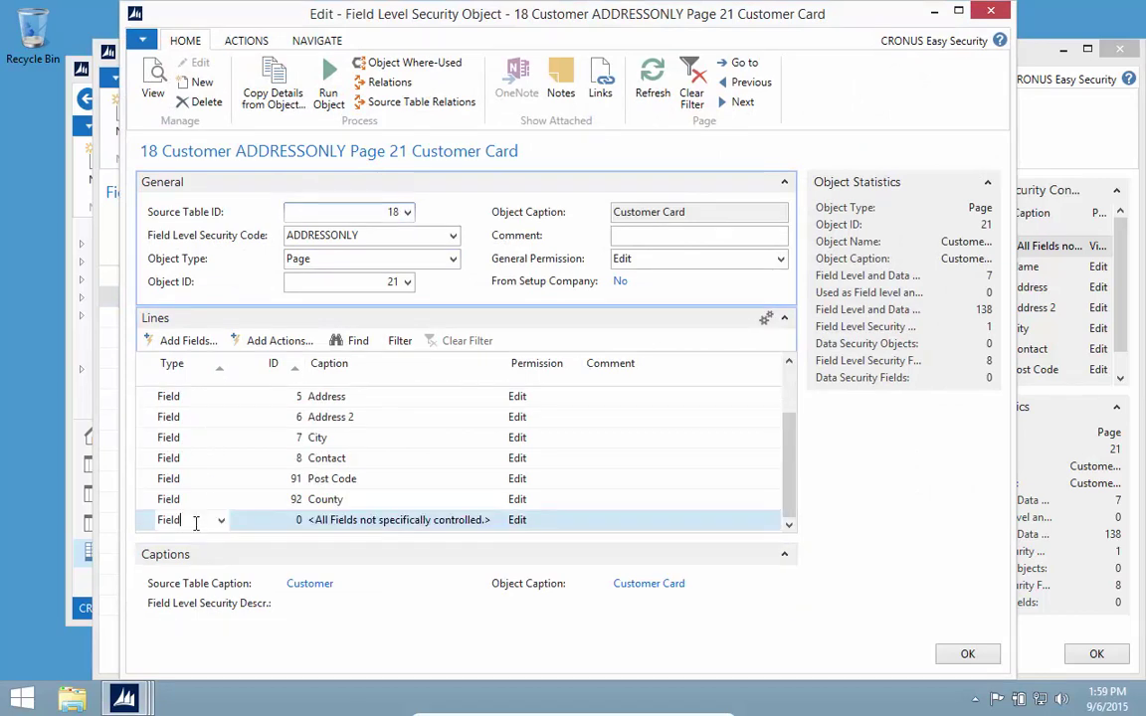
pyautogui.click(220, 521)
pyautogui.click(179, 563)
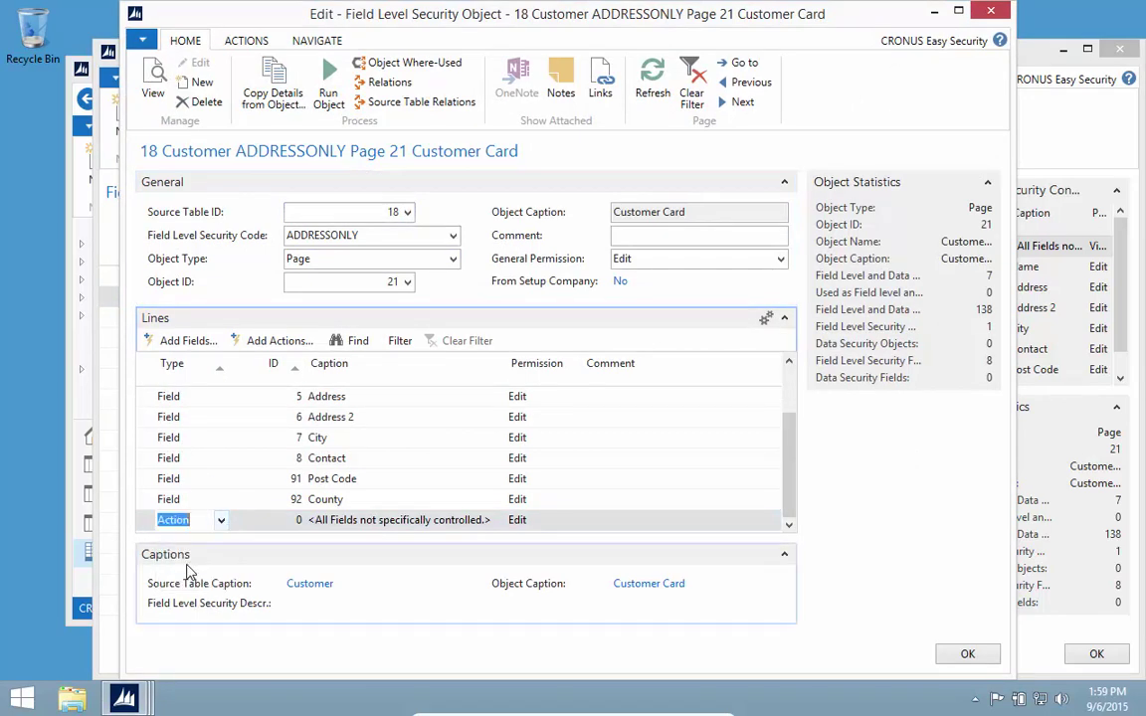
pyautogui.click(259, 520)
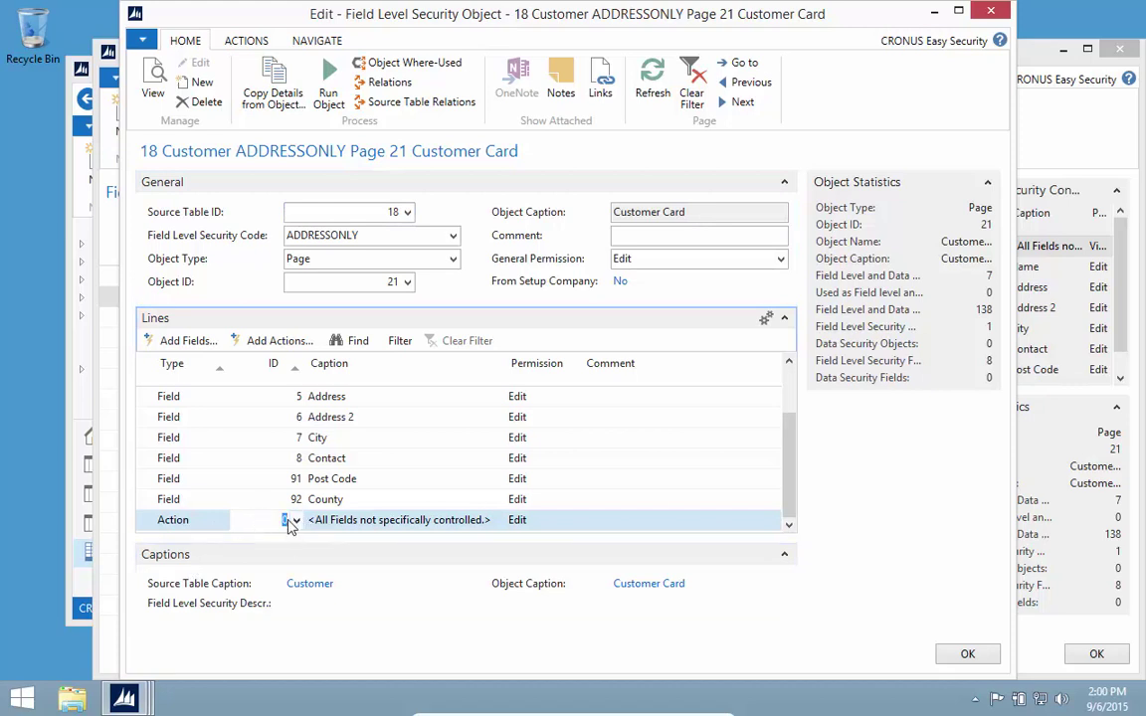
pyautogui.click(548, 521)
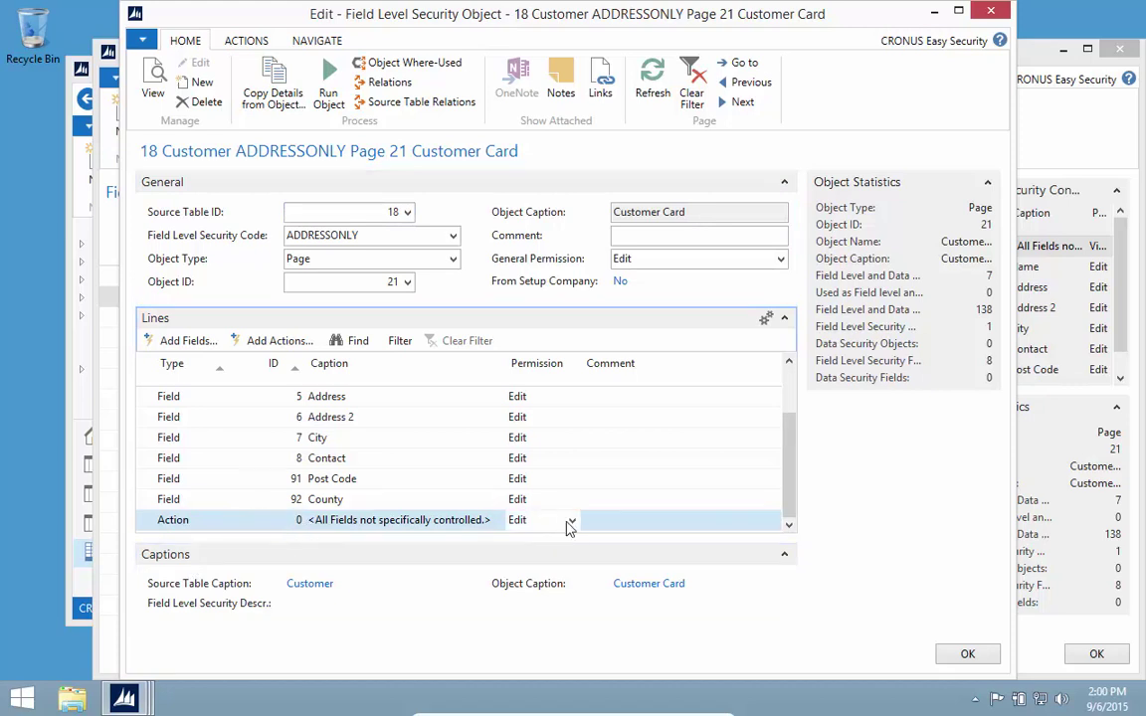
pyautogui.click(571, 522)
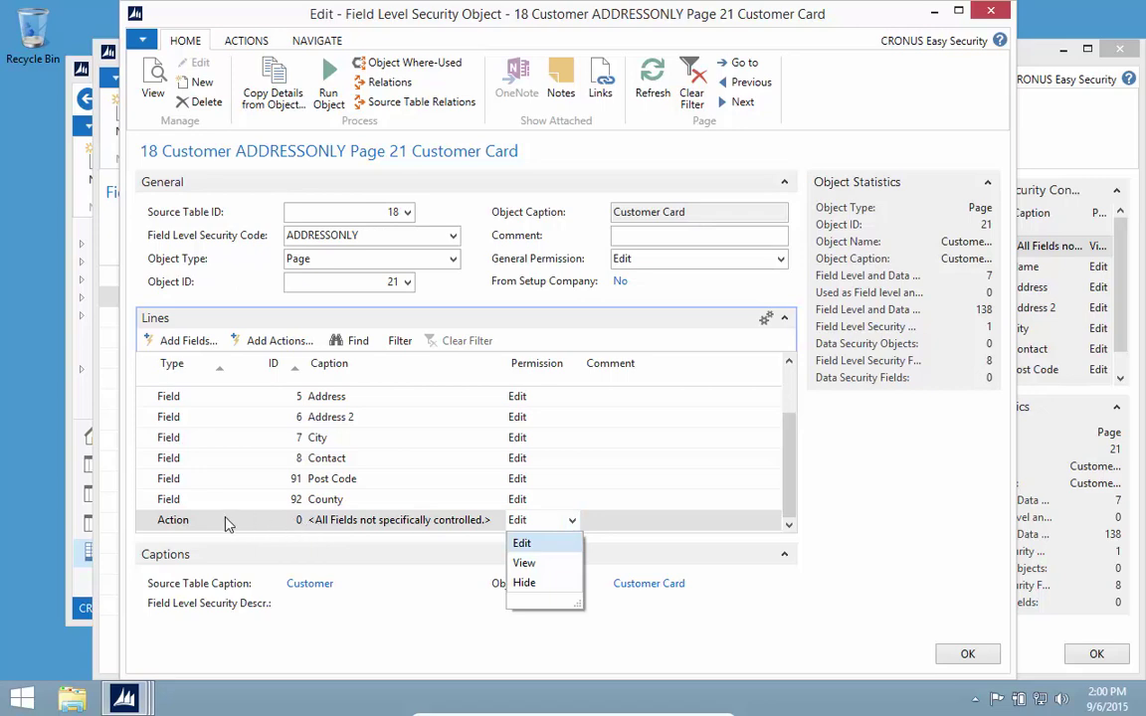
# Choose the Apply Template action (control ID 167) for the new Action line and set its permission to Hide
pyautogui.click(297, 520)
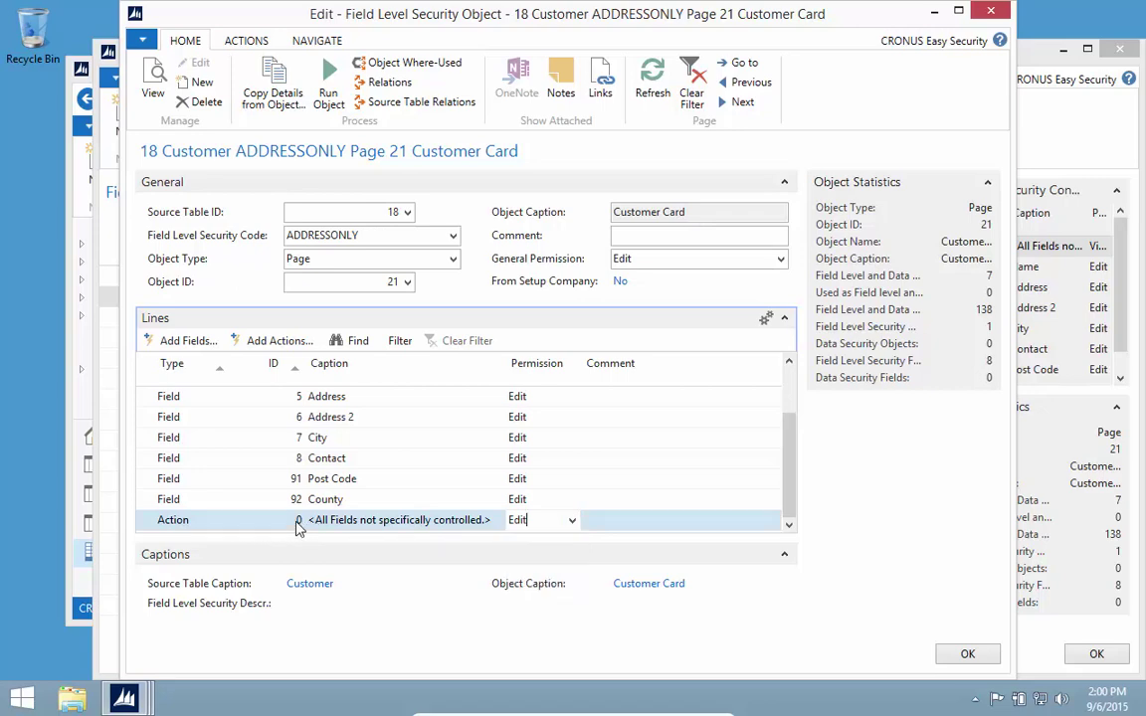
pyautogui.click(292, 521)
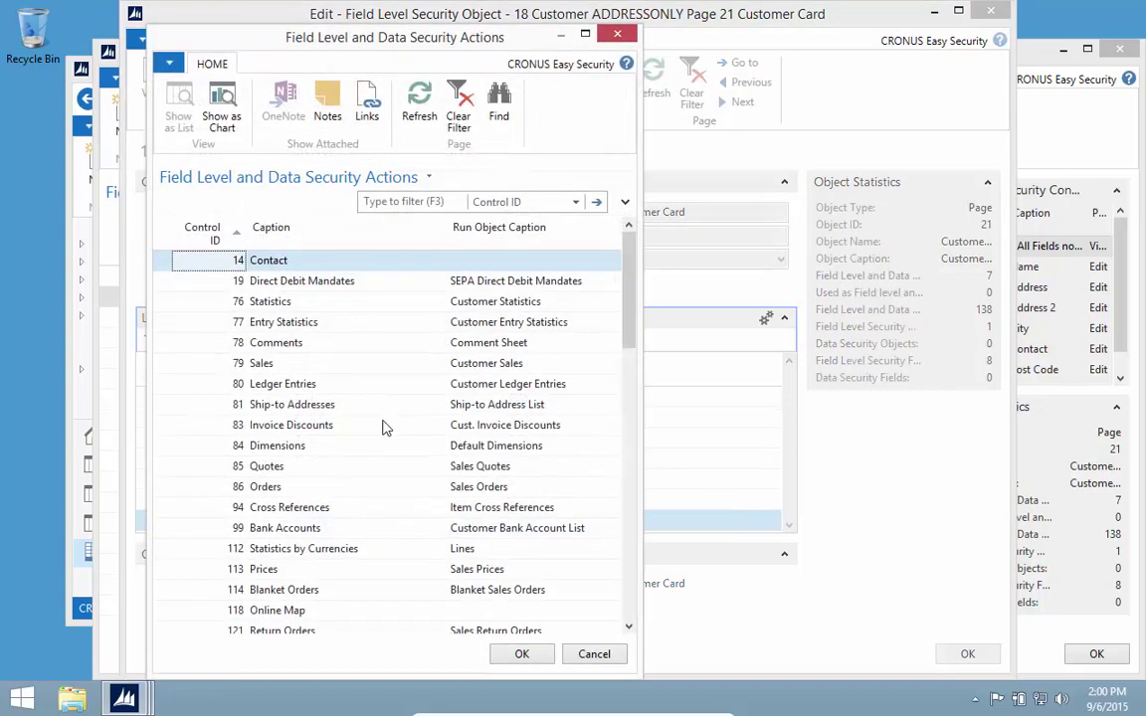
pyautogui.scroll(-5, 485, 438)
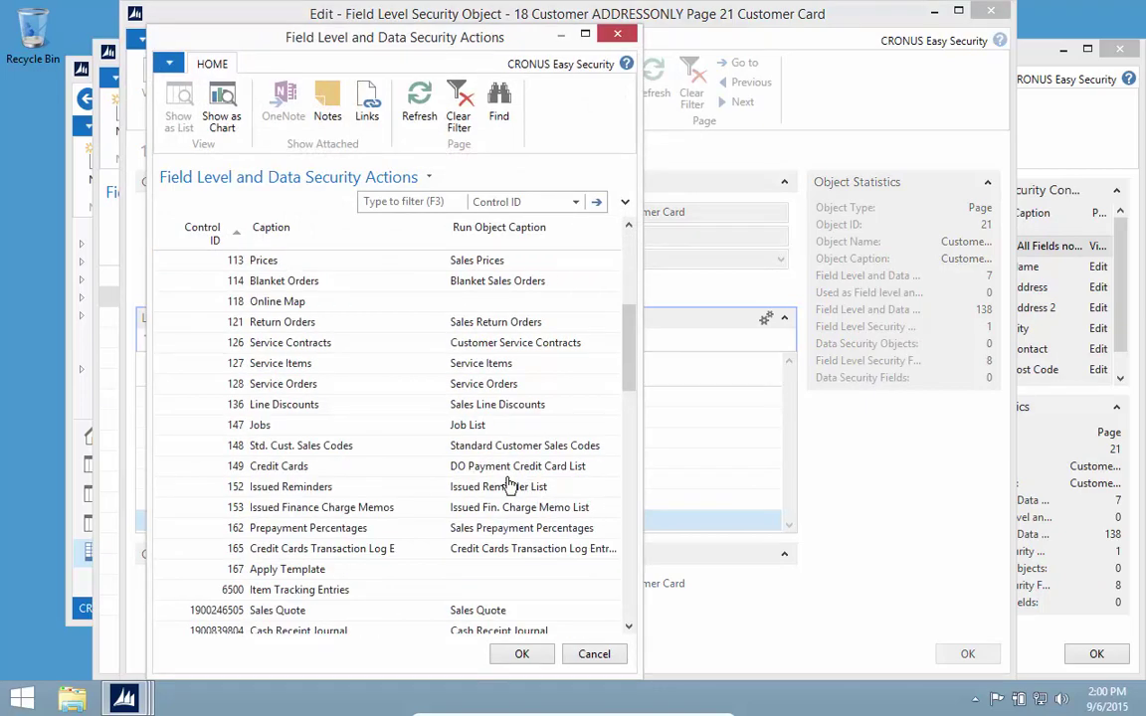
pyautogui.scroll(-5, 497, 466)
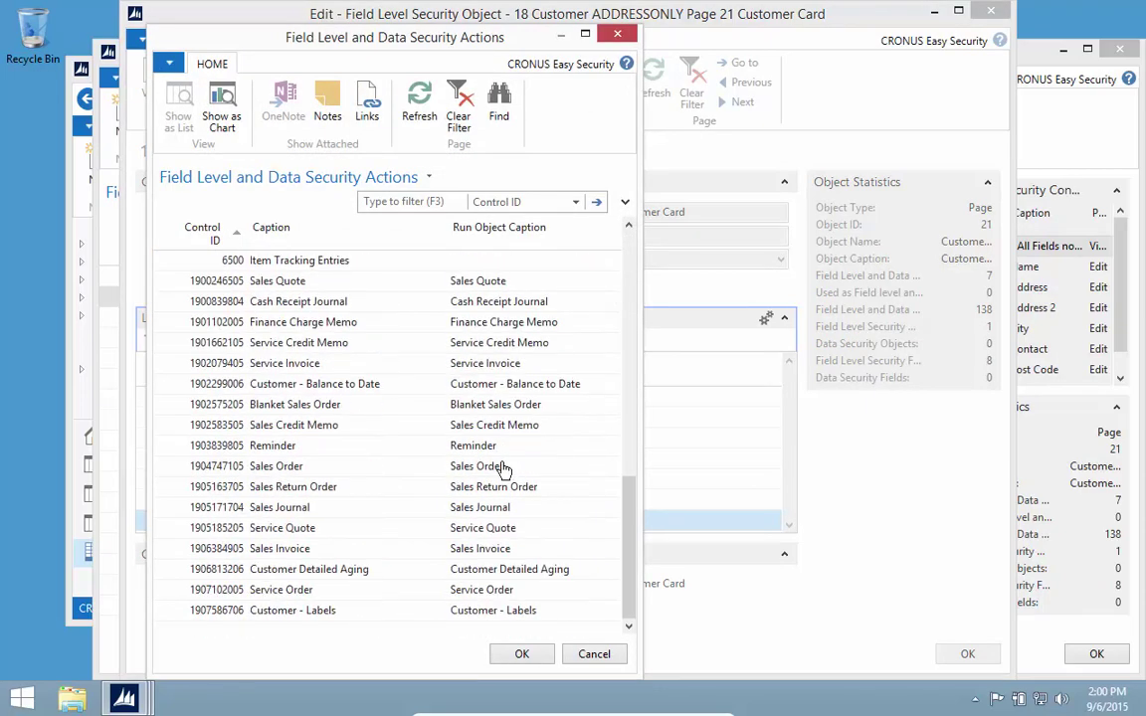
pyautogui.scroll(8, 497, 466)
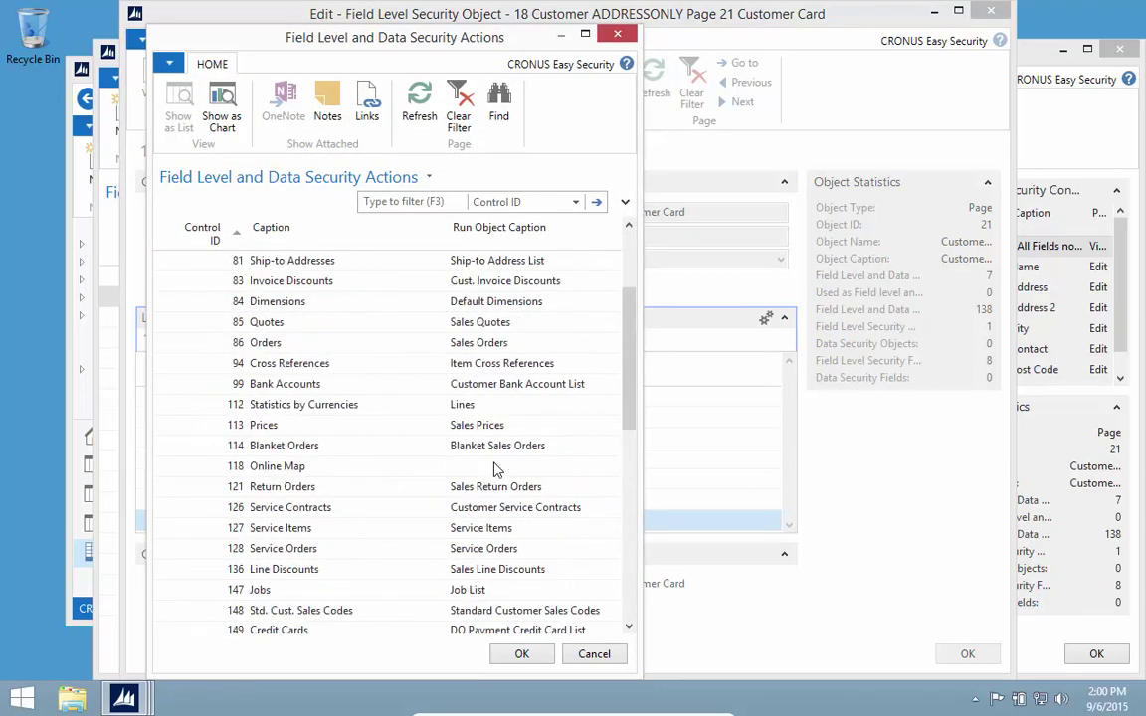
pyautogui.scroll(2, 498, 466)
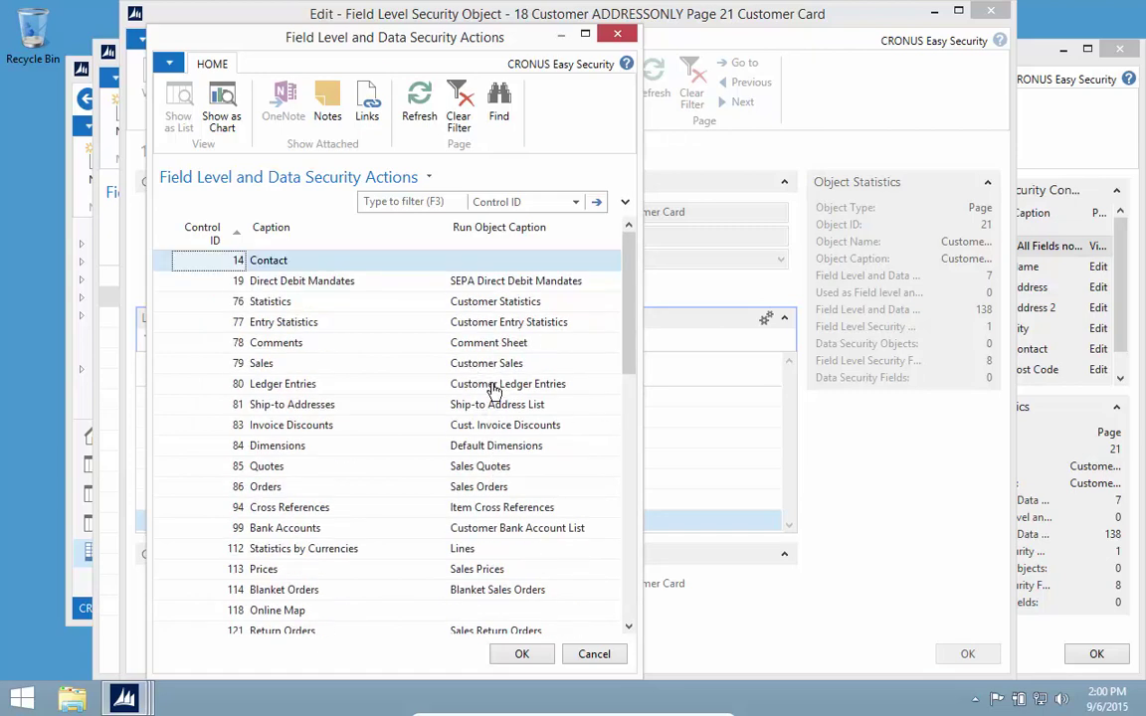
pyautogui.scroll(-6, 503, 492)
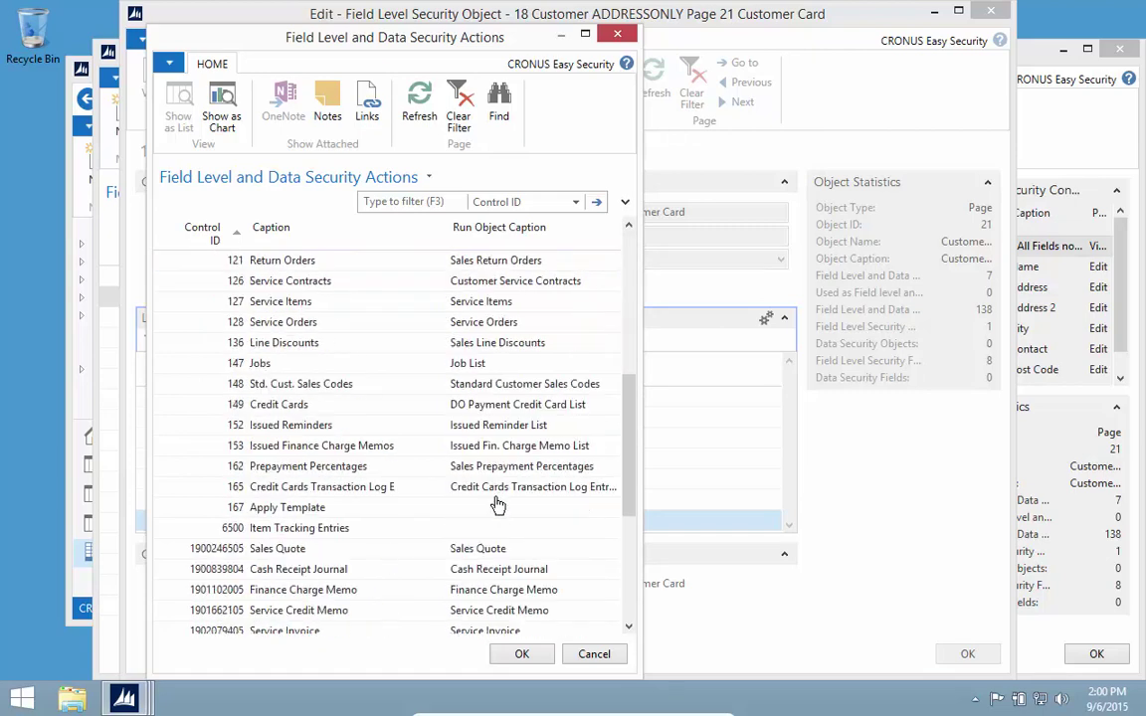
pyautogui.scroll(-5, 487, 506)
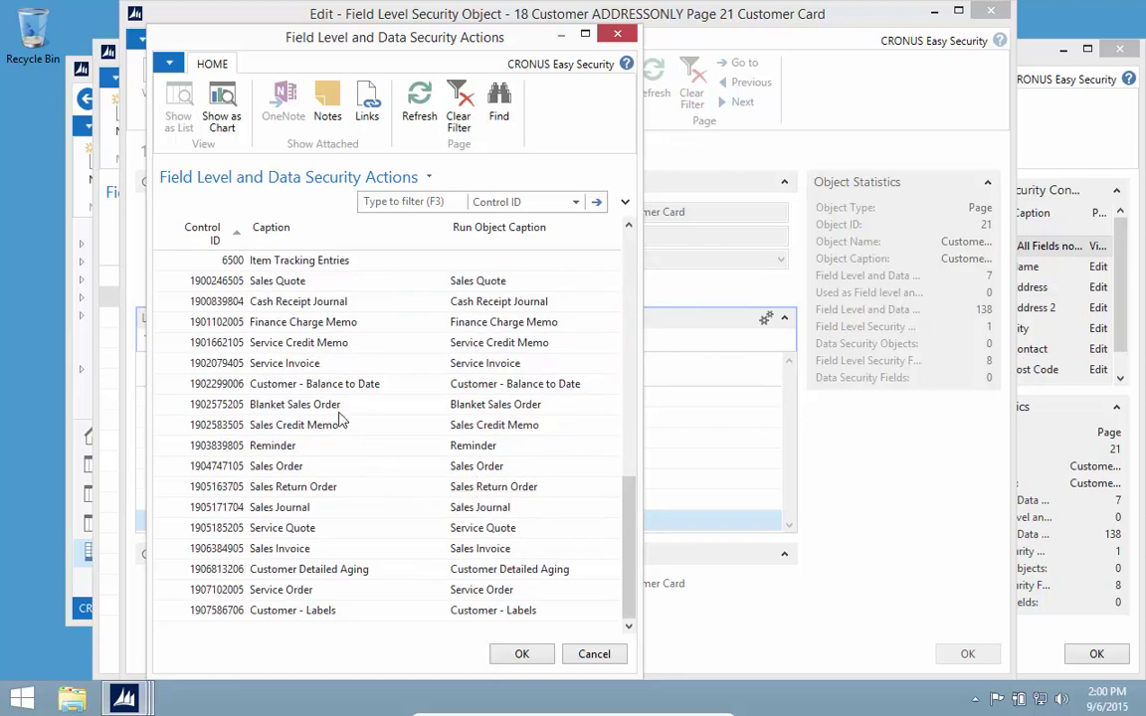
pyautogui.scroll(4, 290, 430)
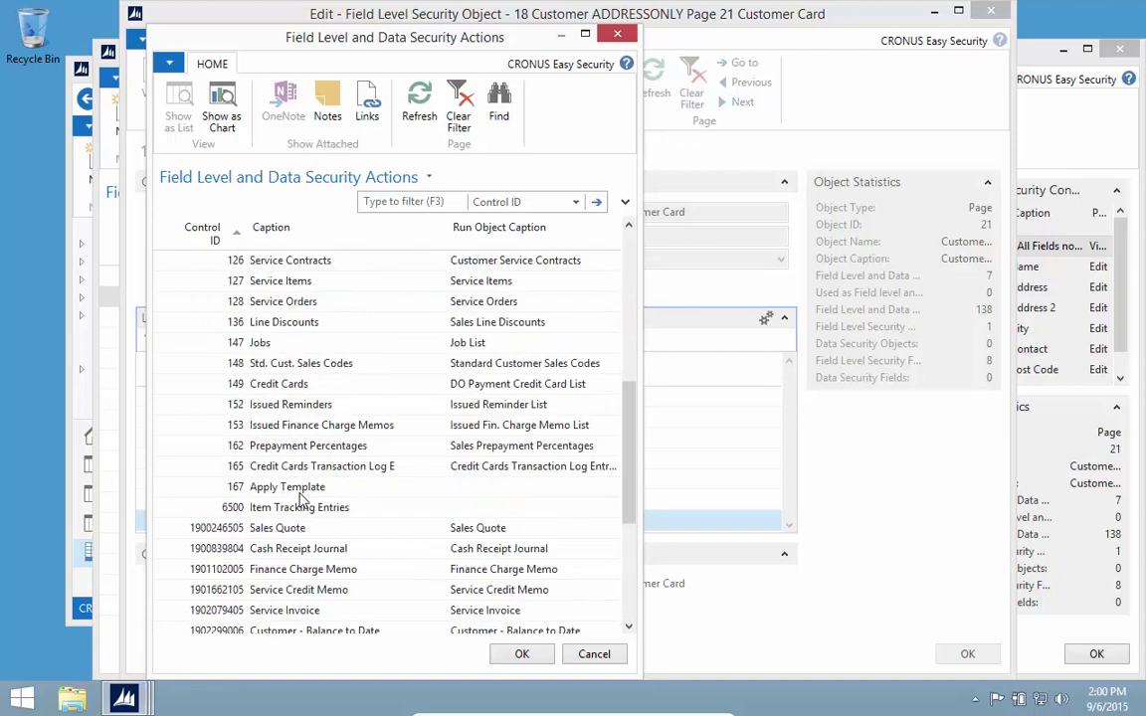
pyautogui.click(298, 488)
pyautogui.press('Return')
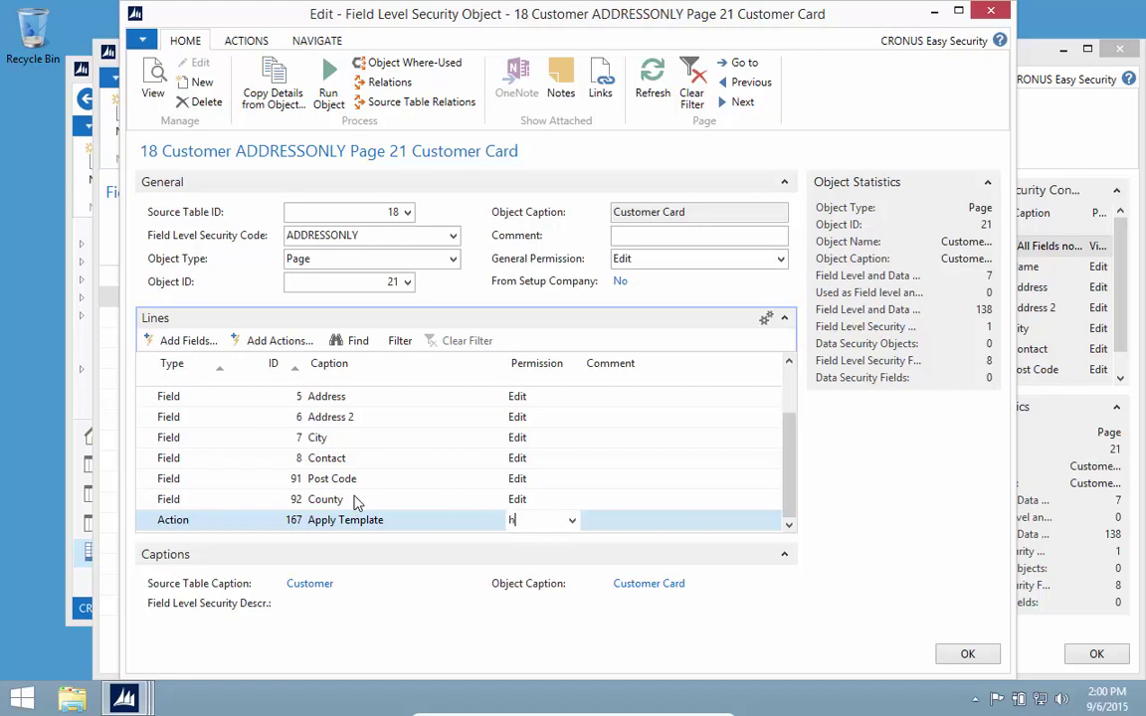
pyautogui.press('Tab')
pyautogui.press('Tab')
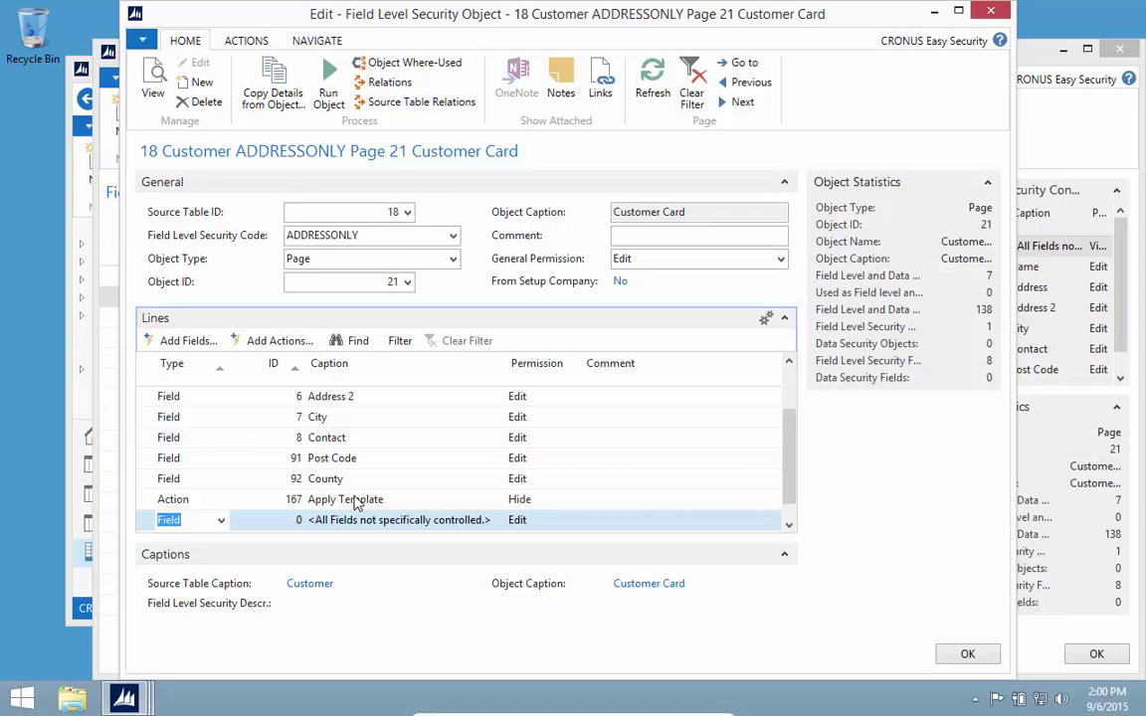
# Add another Action line for Statistics (control ID 76) with the permission View
pyautogui.write('a')
pyautogui.press('Tab')
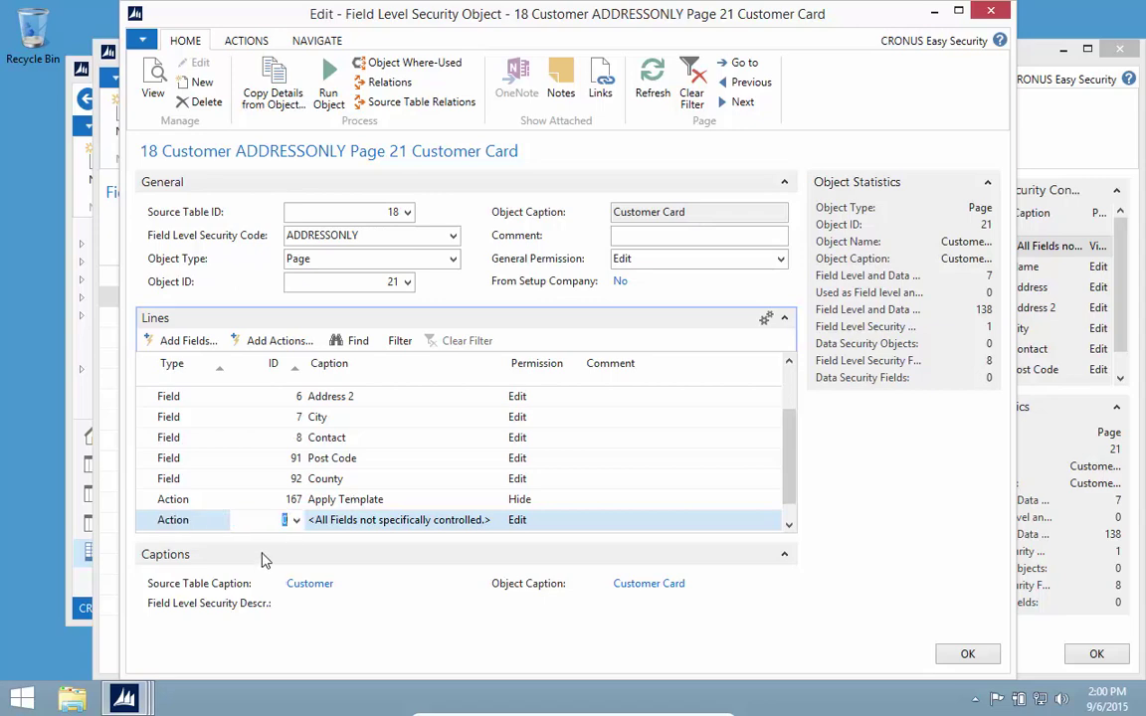
pyautogui.click(296, 520)
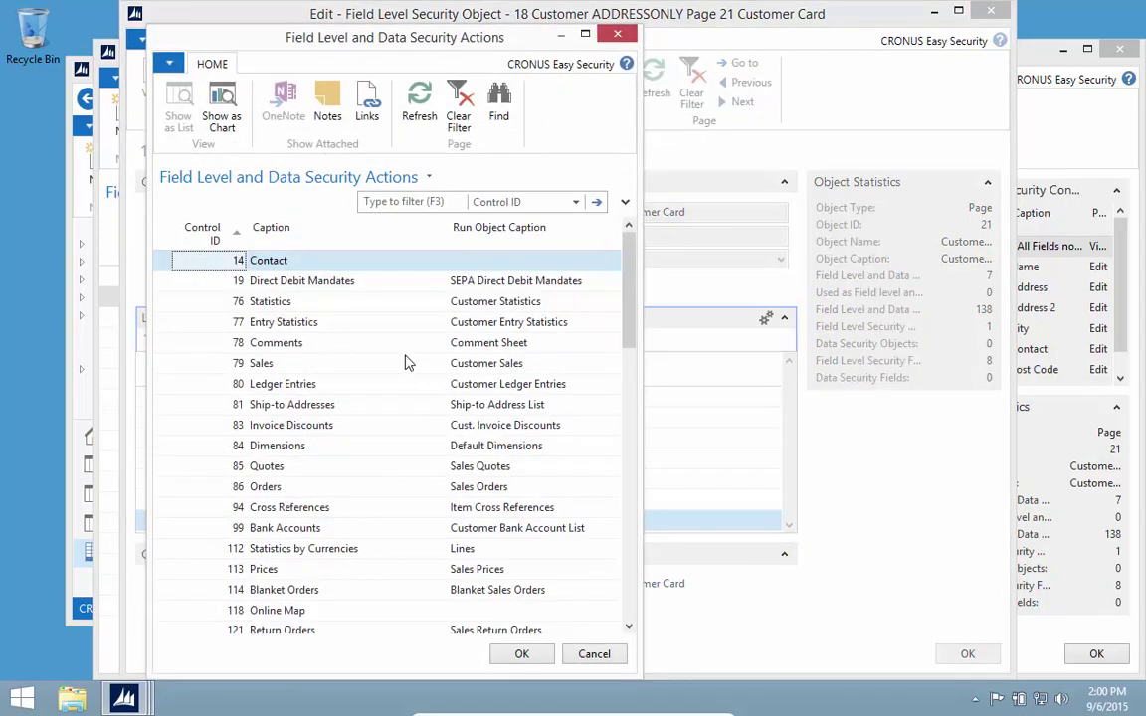
pyautogui.click(289, 304)
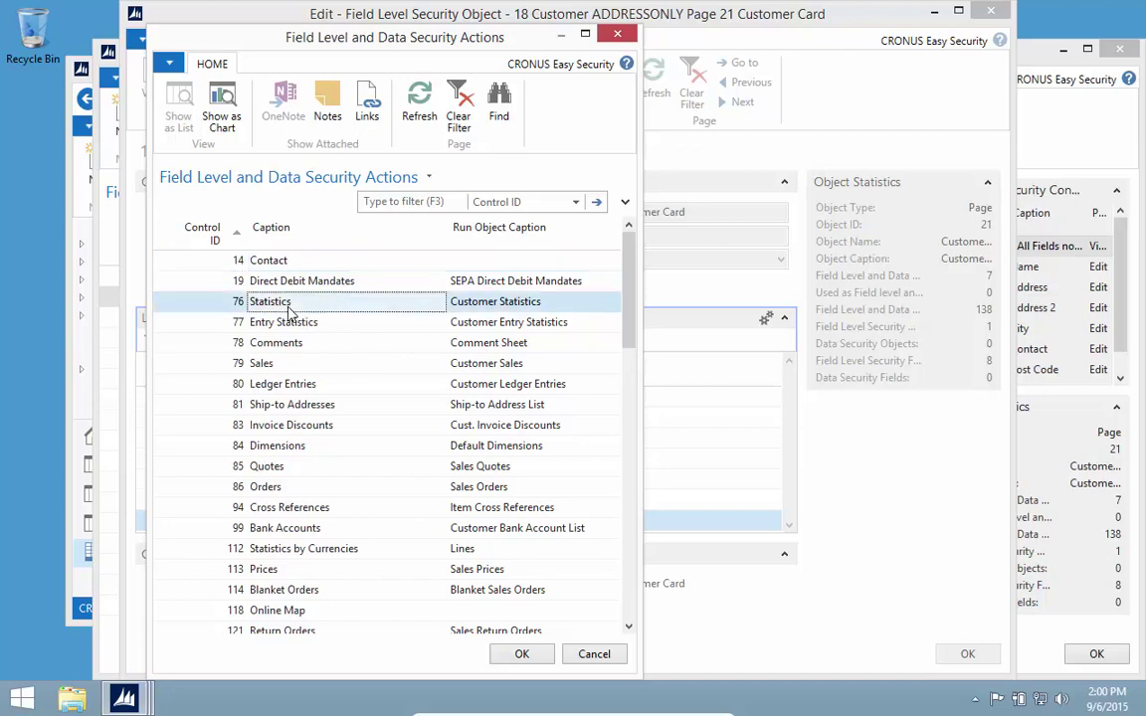
pyautogui.doubleClick(289, 303)
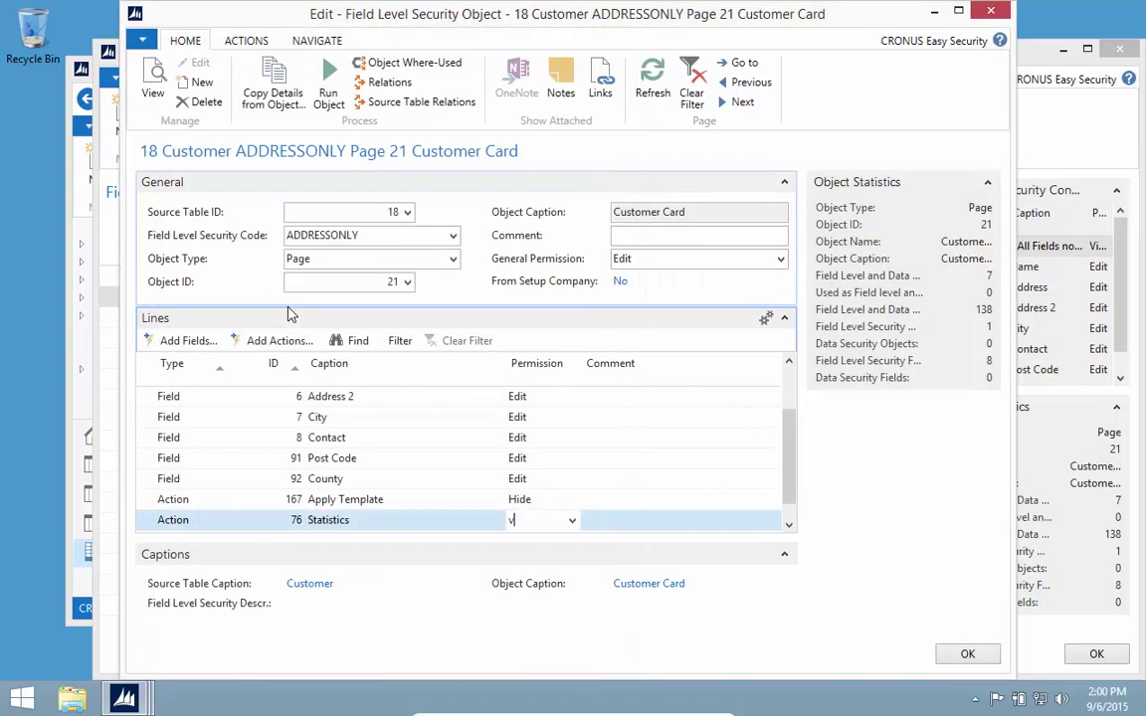
pyautogui.press('Up')
pyautogui.press('Up')
pyautogui.press('Up')
pyautogui.press('Down')
pyautogui.press('Down')
pyautogui.press('Down')
pyautogui.press('Up')
# Look over the new action lines, and close the Customer Card object details and the list of field level security objects
pyautogui.hotkey('shift', 'Tab')
pyautogui.hotkey('shift', 'Tab')
pyautogui.press('Up')
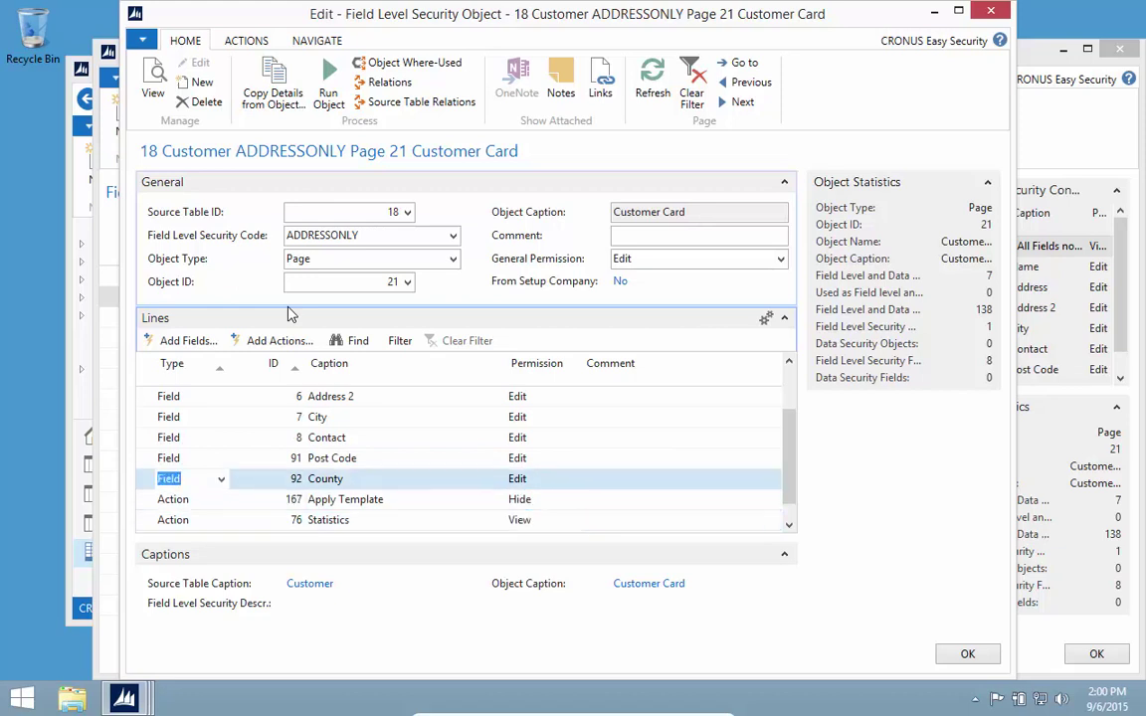
pyautogui.press('Down')
pyautogui.press('Down')
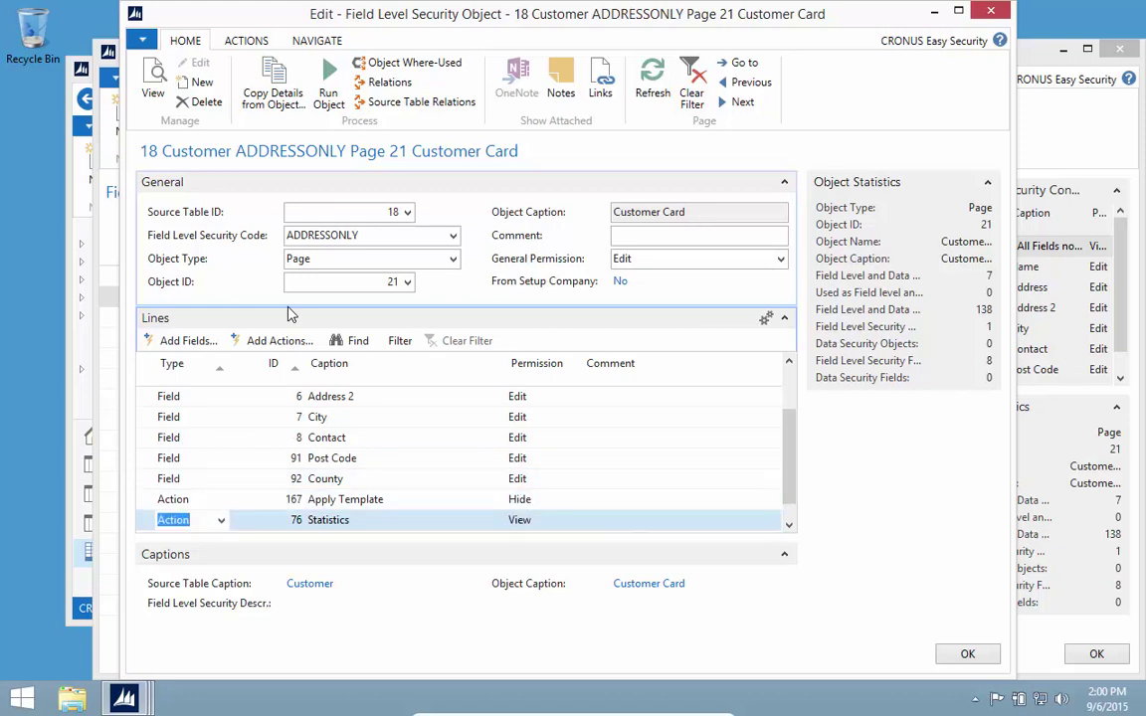
pyautogui.press('Up')
pyautogui.press('Up')
pyautogui.press('Escape')
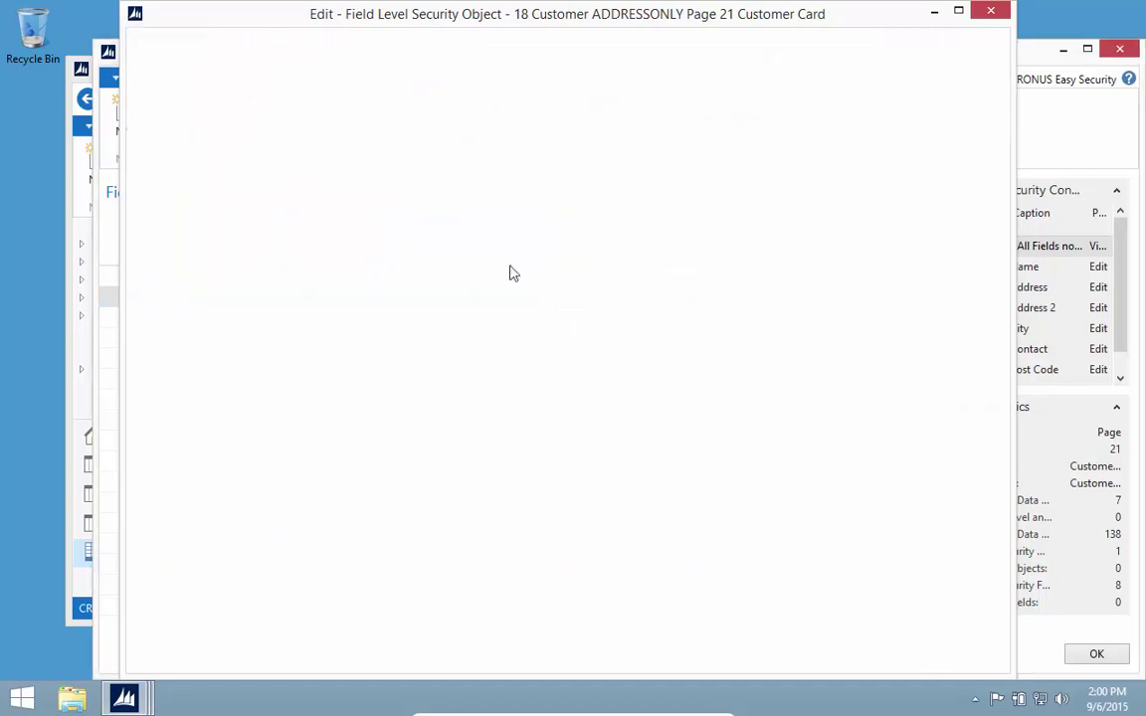
pyautogui.press('Escape')
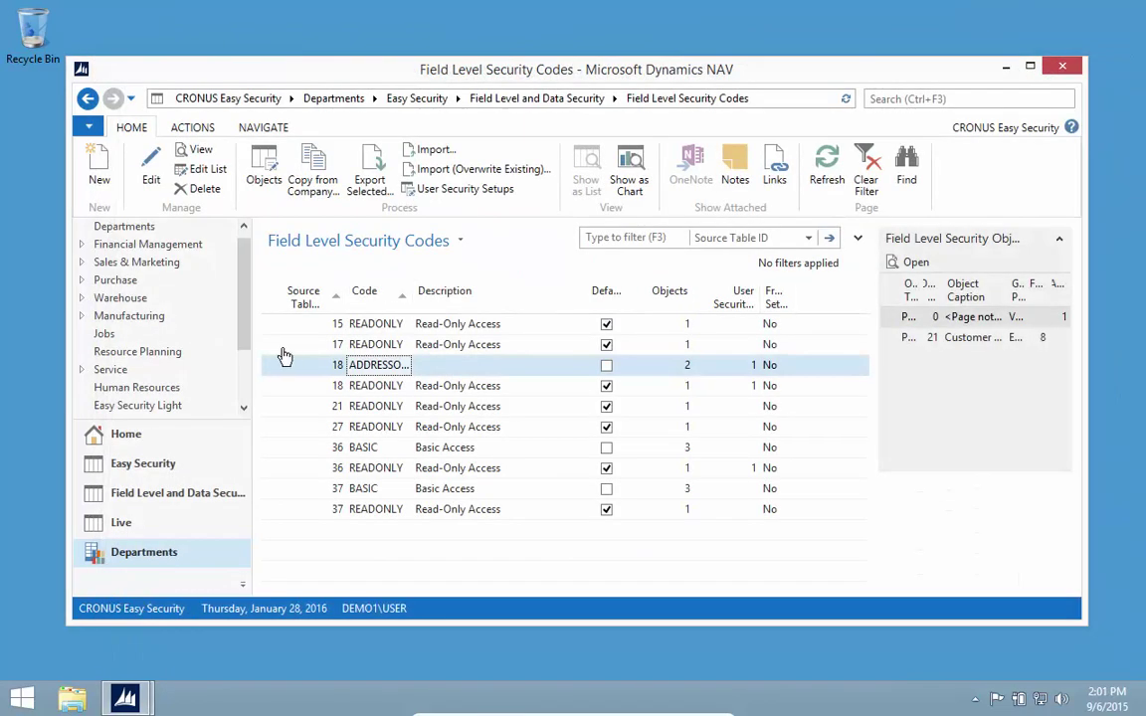
# Open The Cannon Group PLC's card from the Order Processing customers, check its Statistics and Apply Template actions, and close the card
pyautogui.click(113, 261)
pyautogui.click(350, 251)
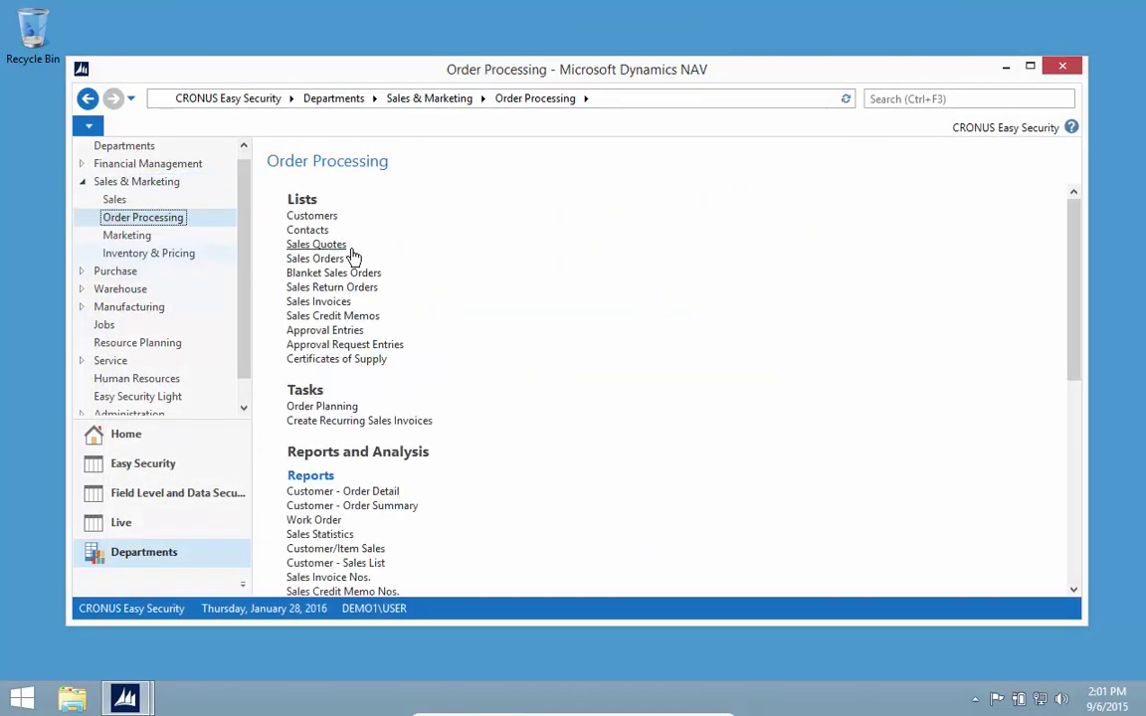
pyautogui.click(310, 221)
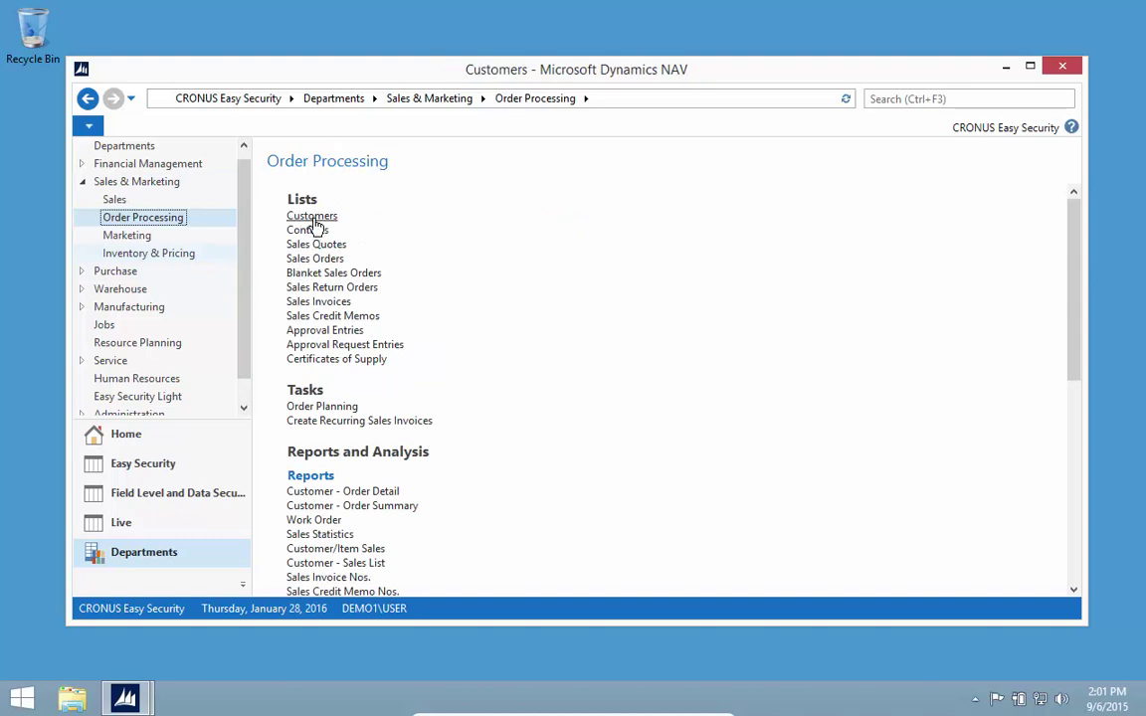
pyautogui.doubleClick(328, 450)
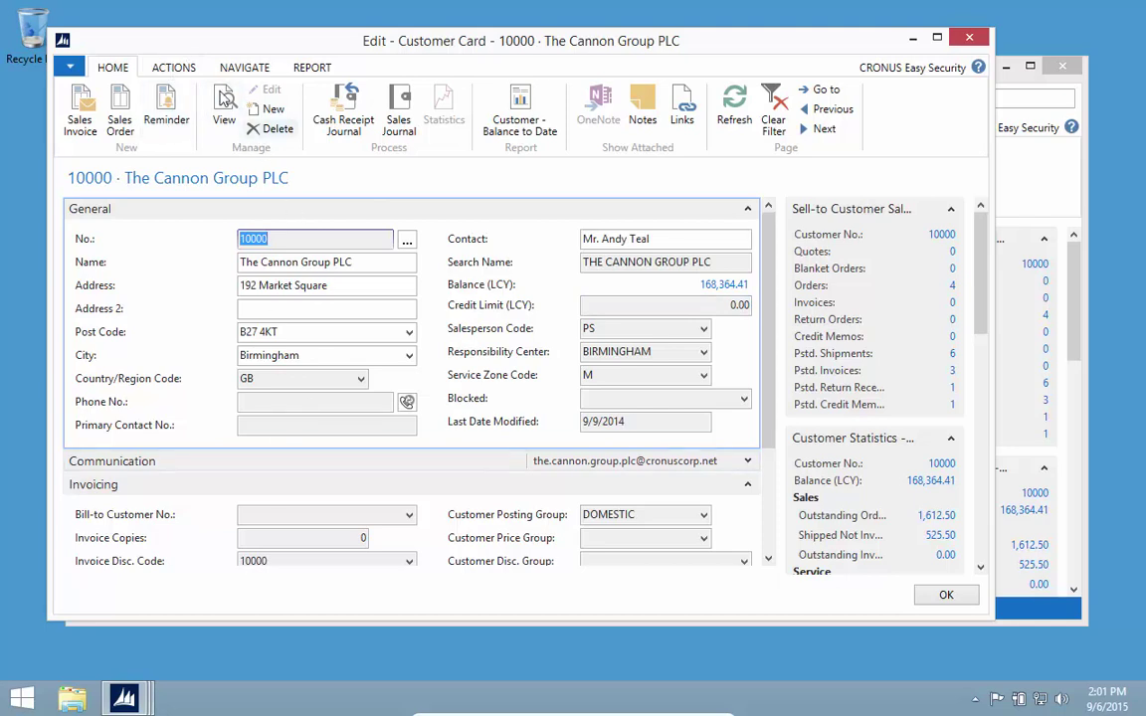
pyautogui.press('Escape')
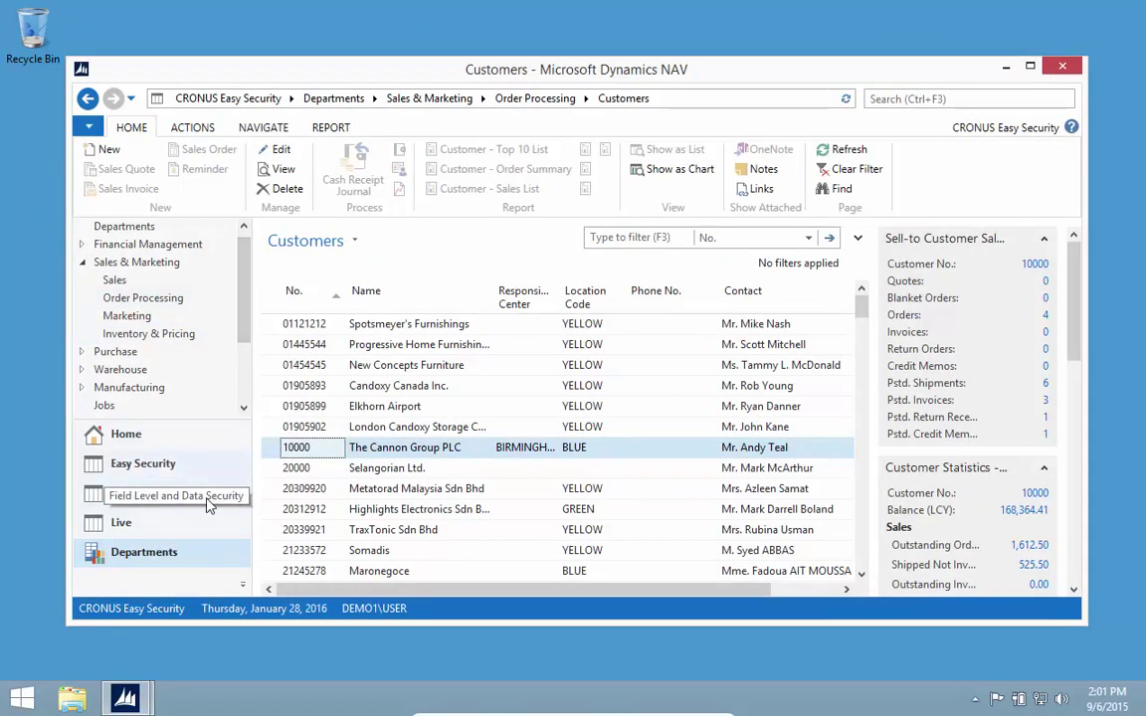
# Return to the Field Level Security Codes and open the details of ADDRESSONLY's Customer Card object (page 21)
pyautogui.scroll(-2, 244, 408)
pyautogui.click(150, 401)
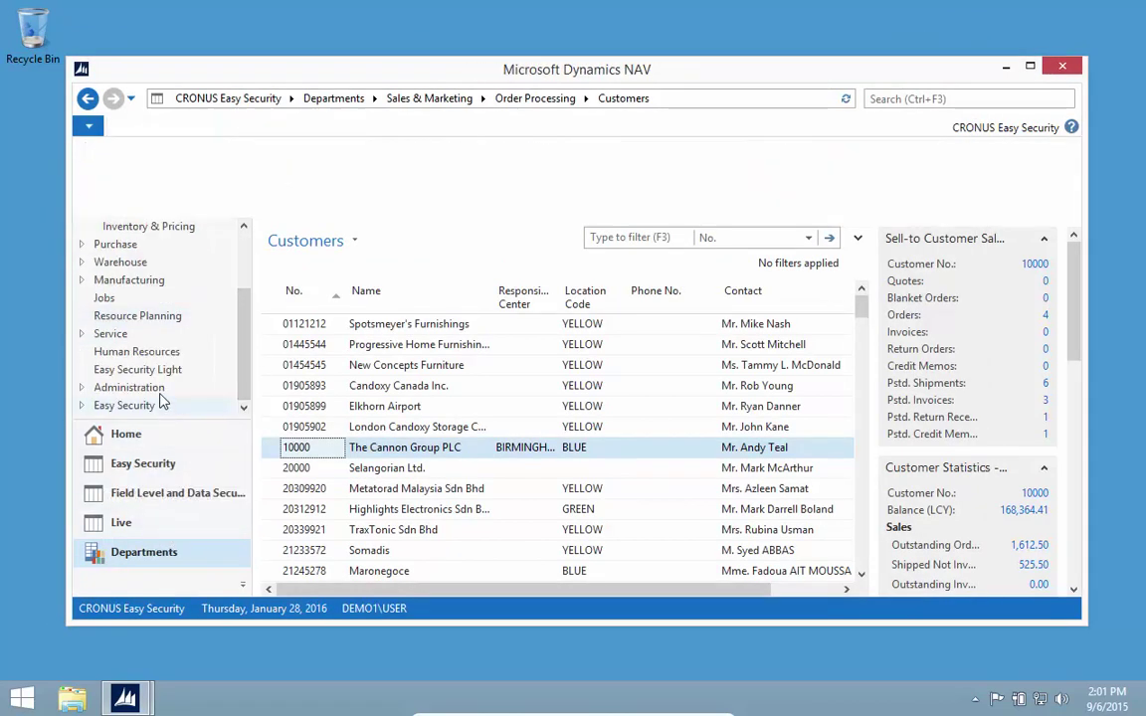
pyautogui.click(152, 292)
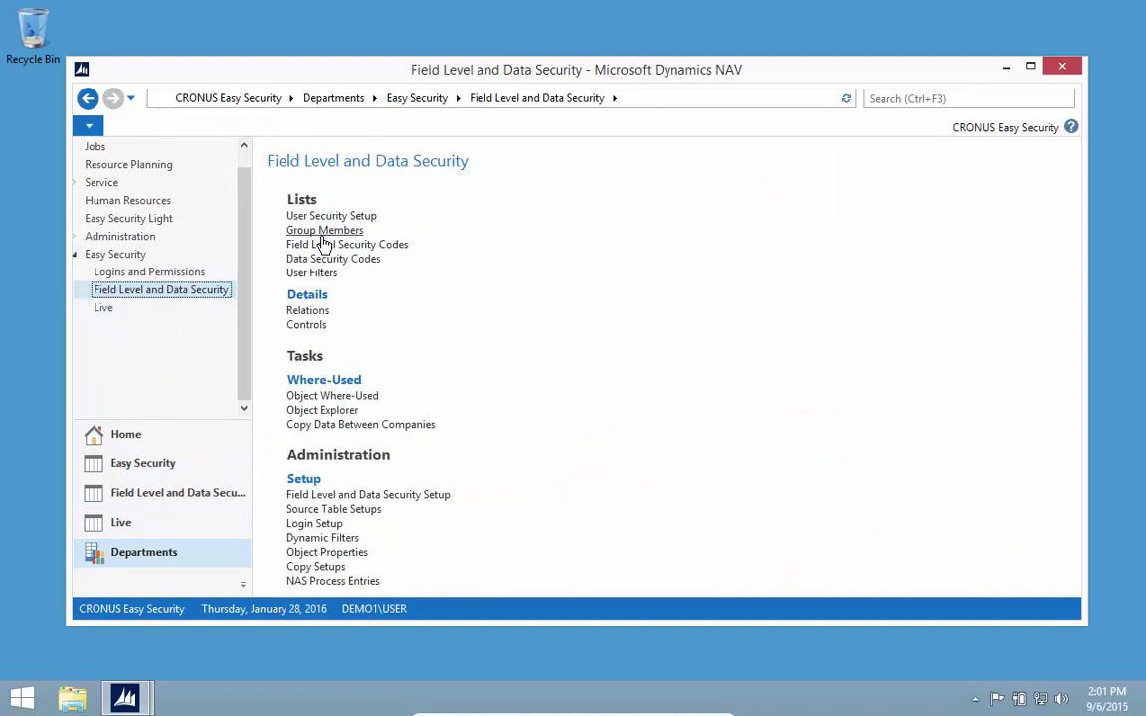
pyautogui.click(316, 245)
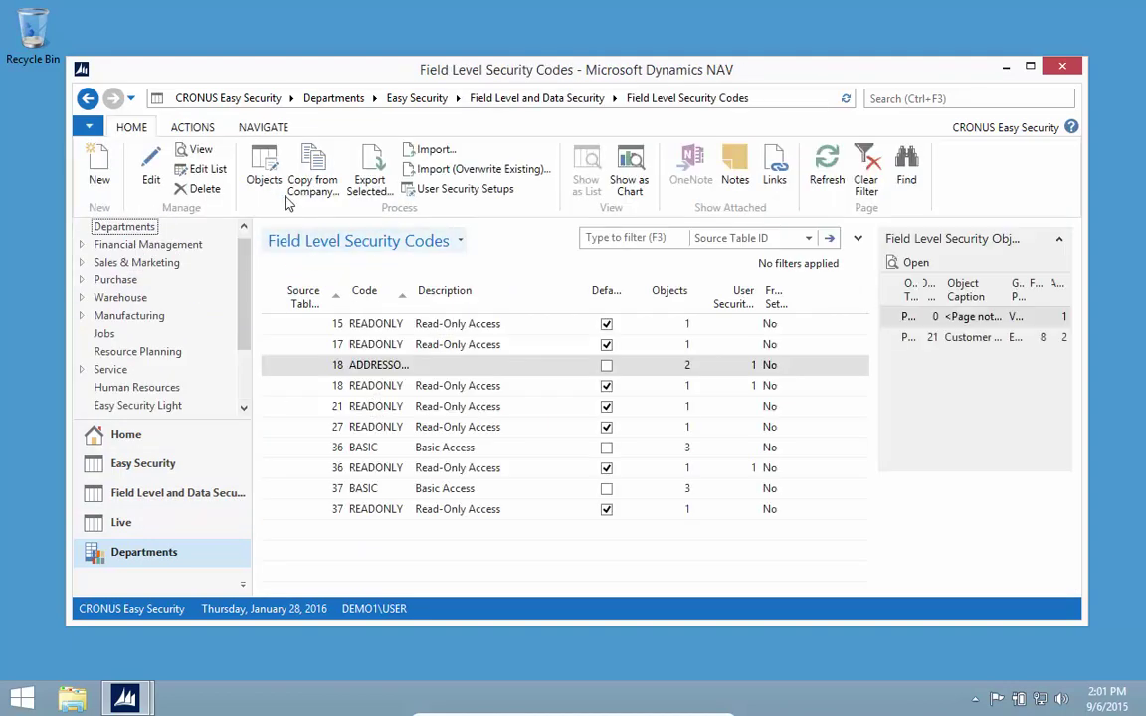
pyautogui.click(260, 177)
pyautogui.click(276, 296)
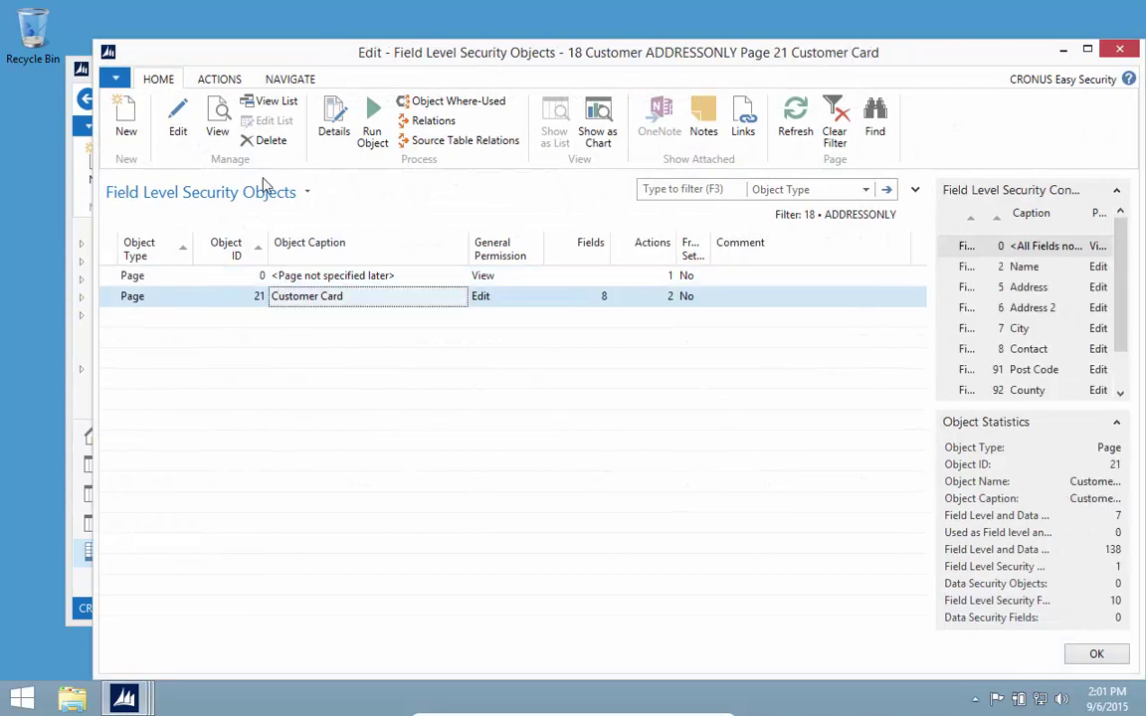
pyautogui.click(333, 120)
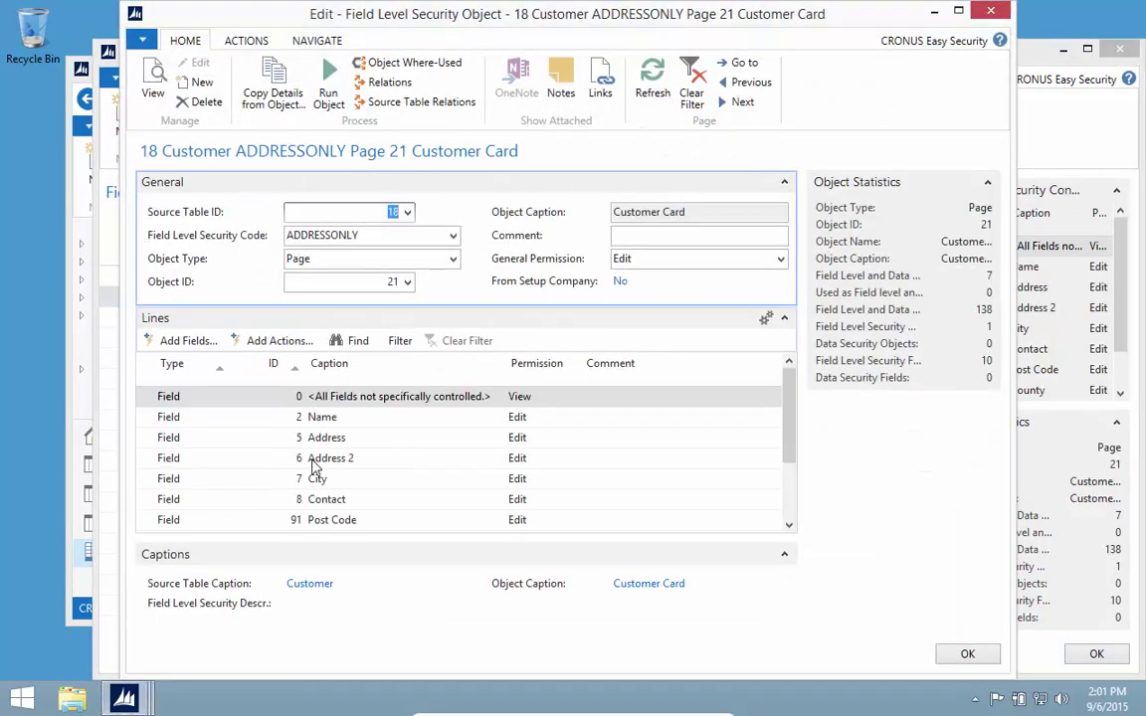
# Add a Field line for Balance (LCY), field 59, at the end of the Customer Card's controlled lines
pyautogui.scroll(-2, 289, 452)
pyautogui.click(223, 521)
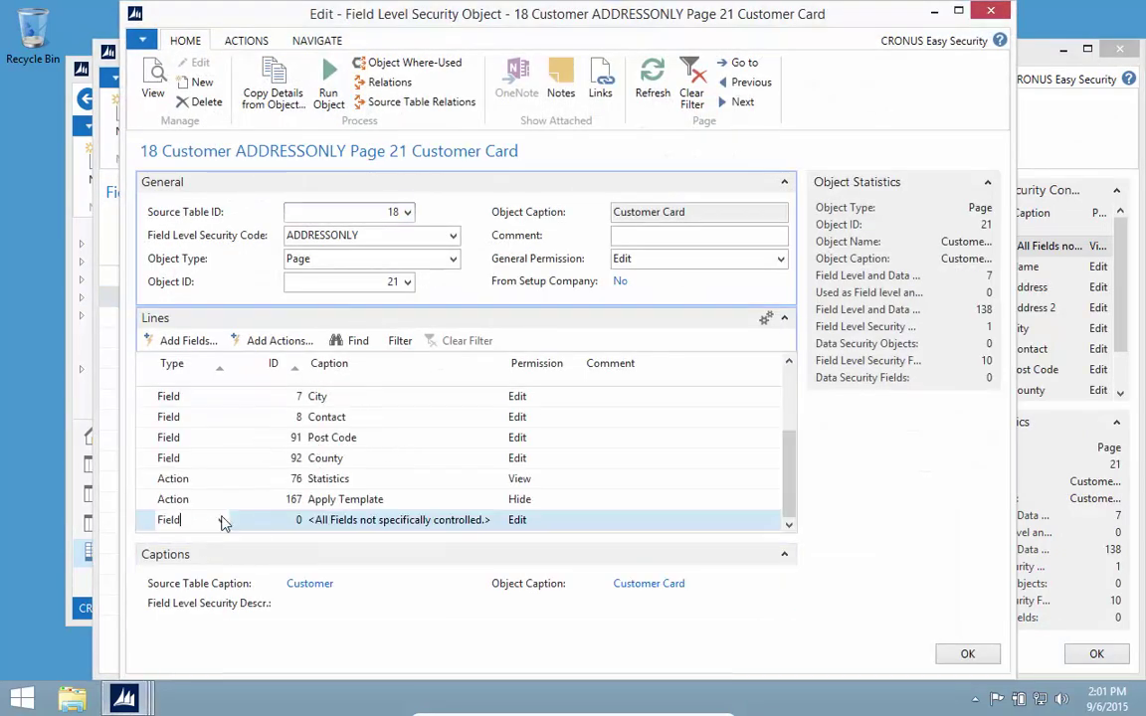
pyautogui.click(288, 521)
pyautogui.click(295, 521)
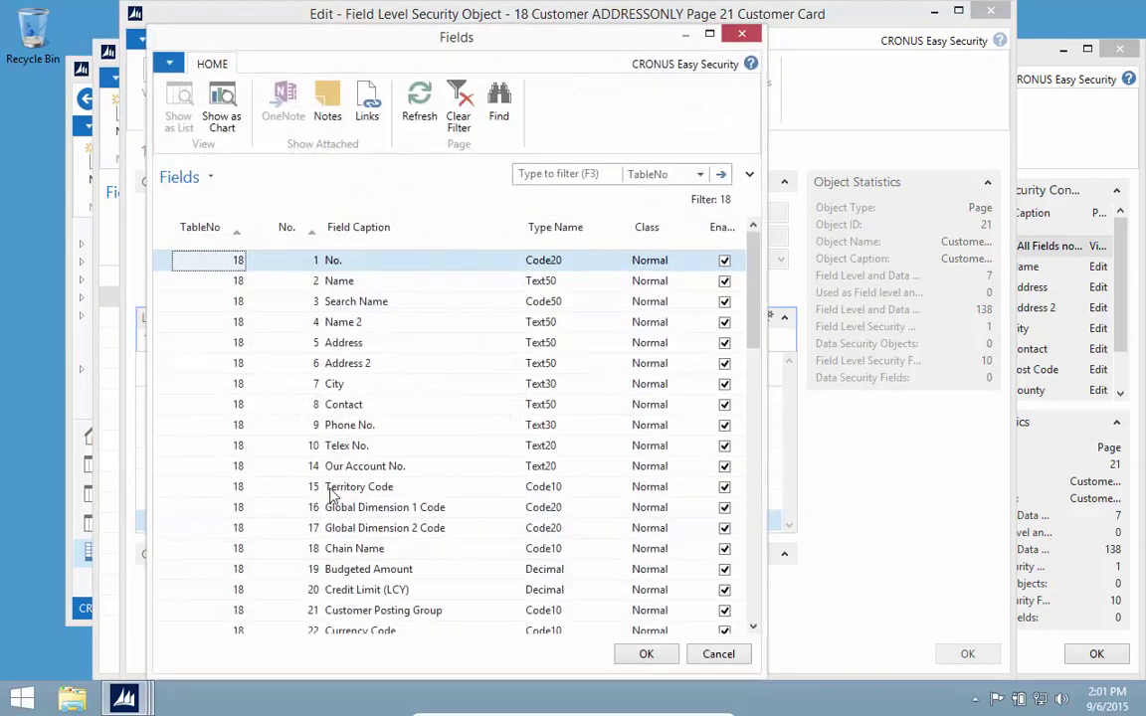
pyautogui.scroll(-1, 448, 542)
pyautogui.click(346, 532)
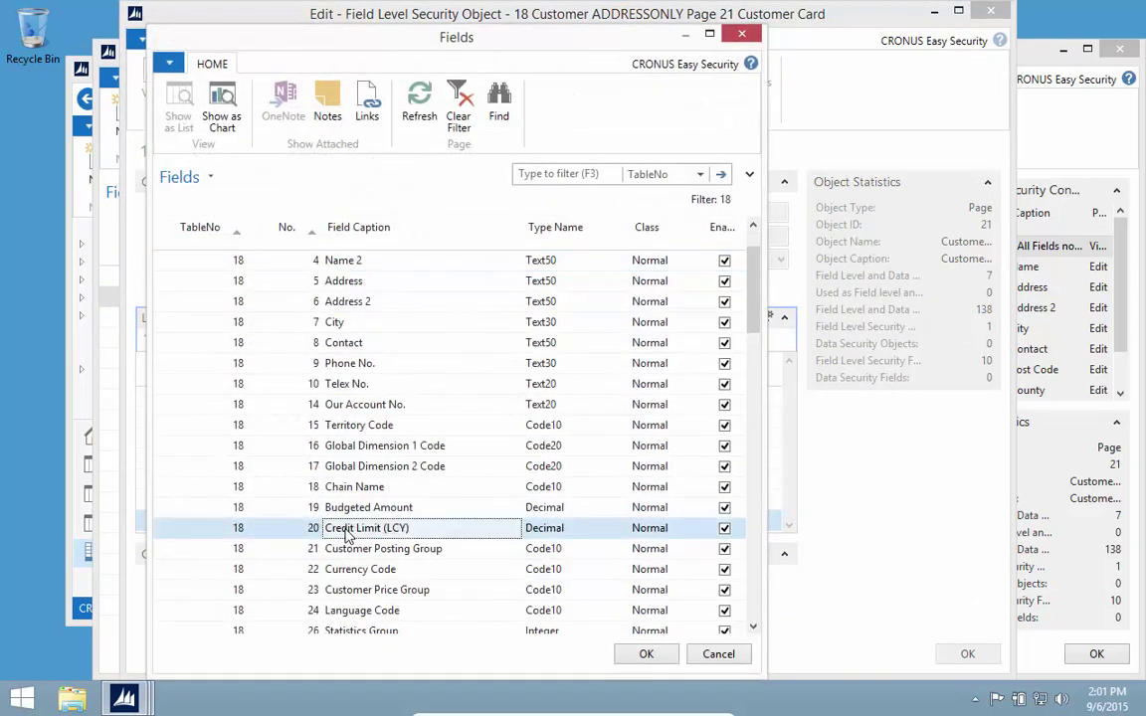
pyautogui.click(756, 589)
pyautogui.click(756, 589)
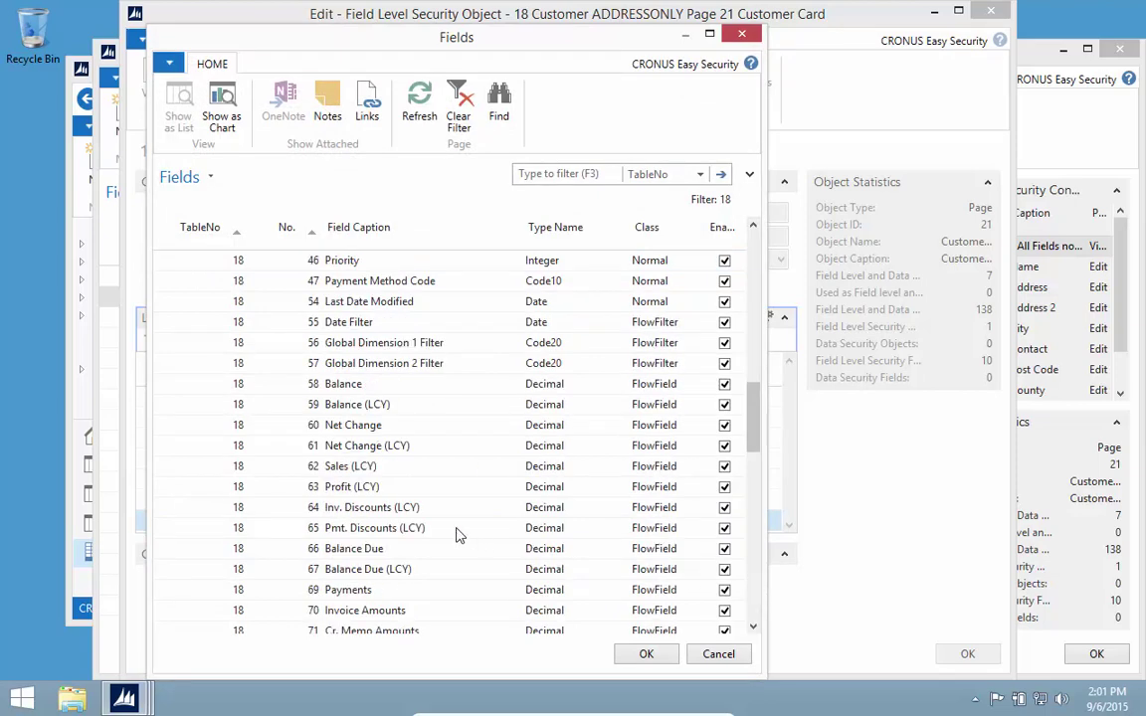
pyautogui.click(360, 408)
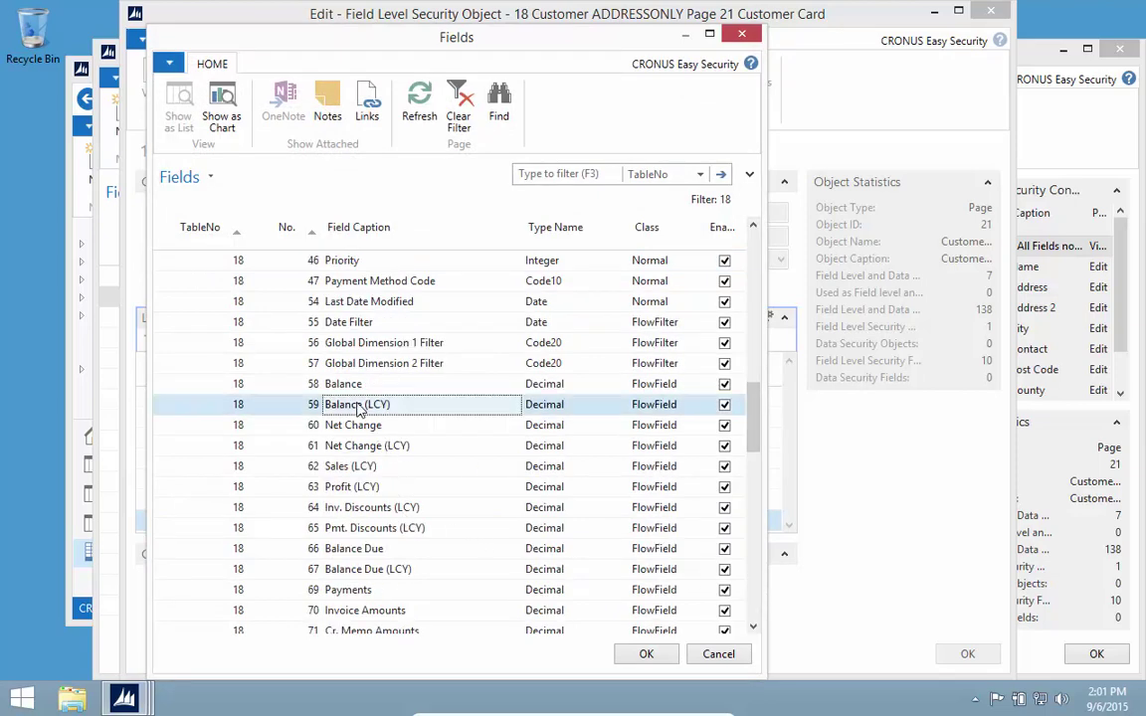
pyautogui.click(649, 654)
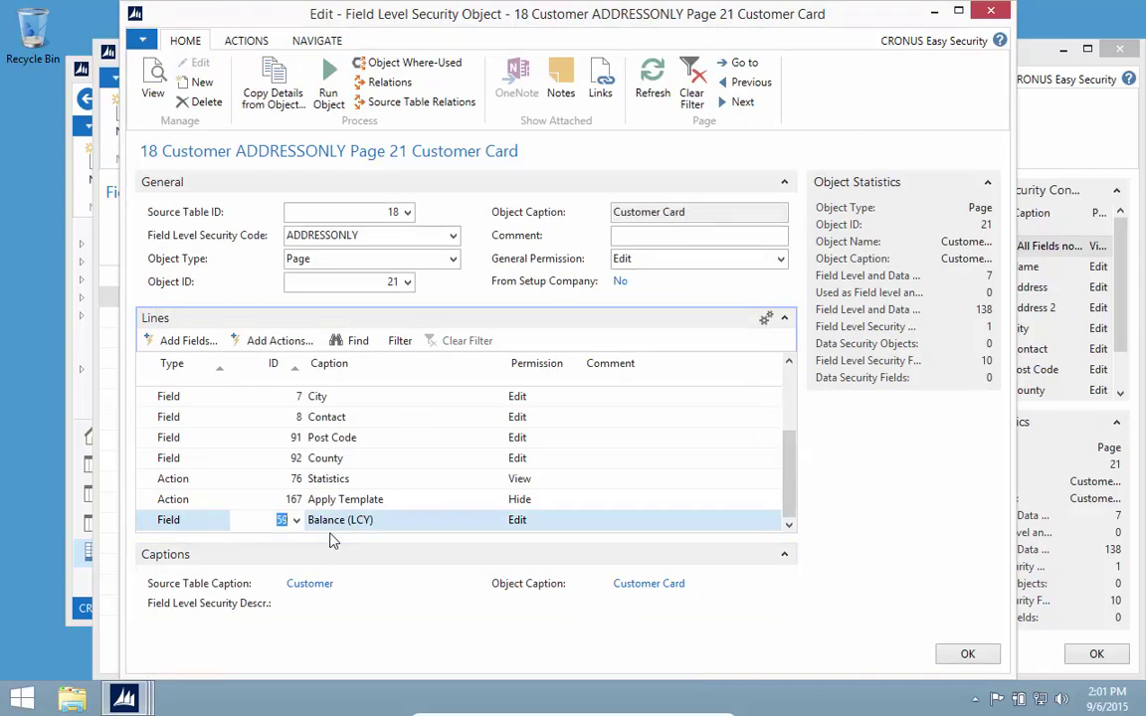
pyautogui.press('Down')
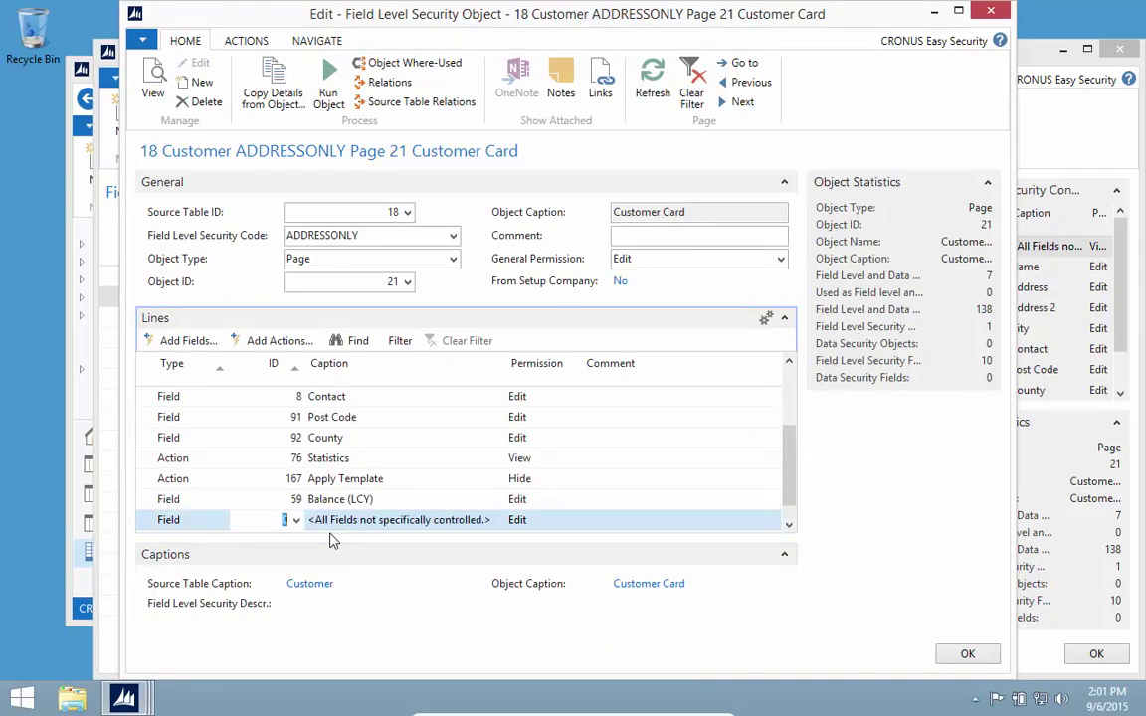
# Assign Credit Limit (LCY), field 20, to the new Field line below Balance (LCY) in the Customer Card's controlled lines
pyautogui.click(294, 522)
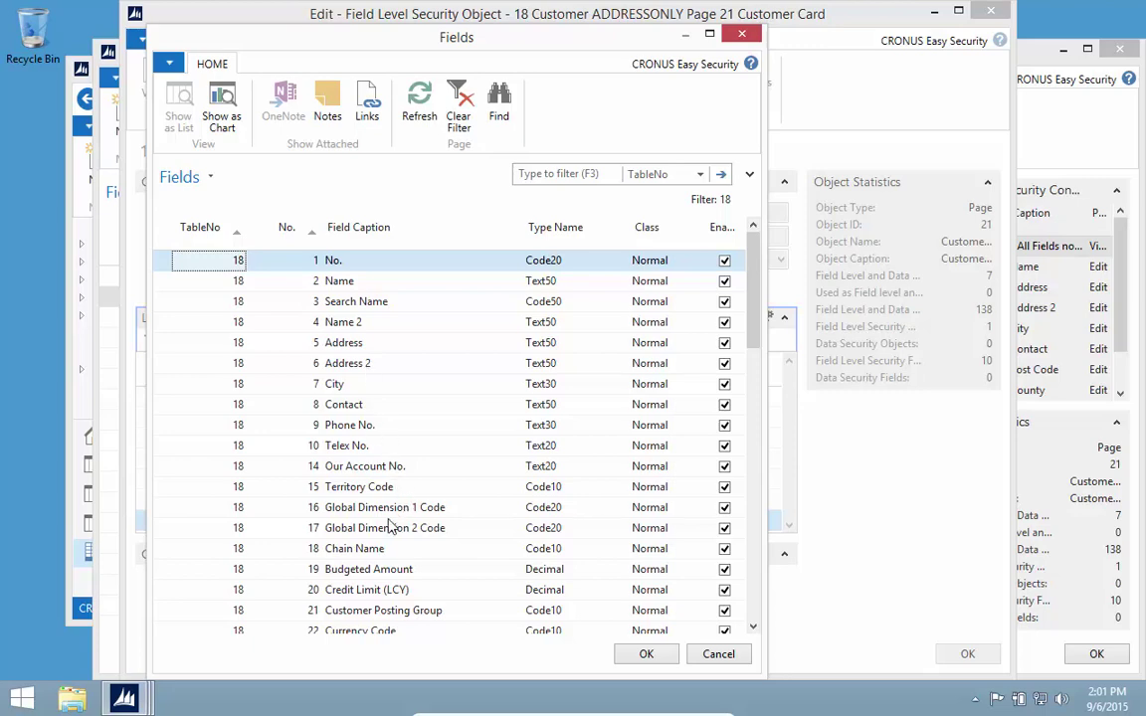
pyautogui.click(377, 590)
pyautogui.doubleClick(378, 590)
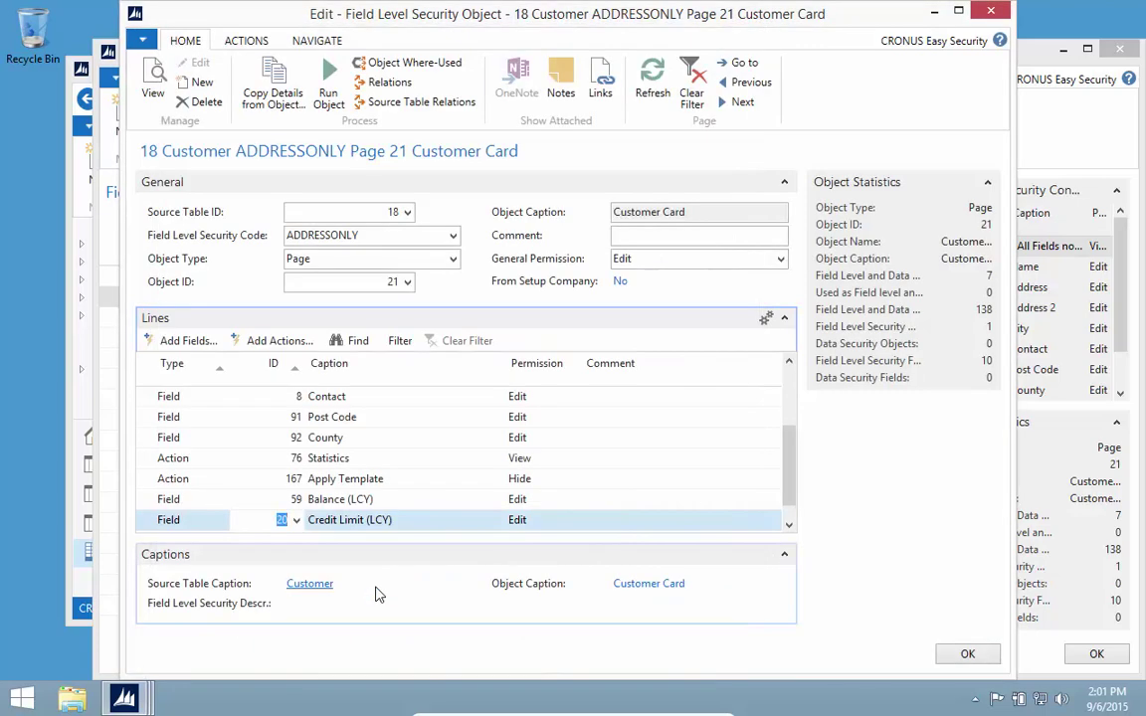
# Set the permission of the Credit Limit (LCY) and Balance (LCY) lines to Hide, and close the object details and the objects list
pyautogui.press('Tab')
pyautogui.write('H')
pyautogui.press('Up')
pyautogui.write('H')
pyautogui.press('Up')
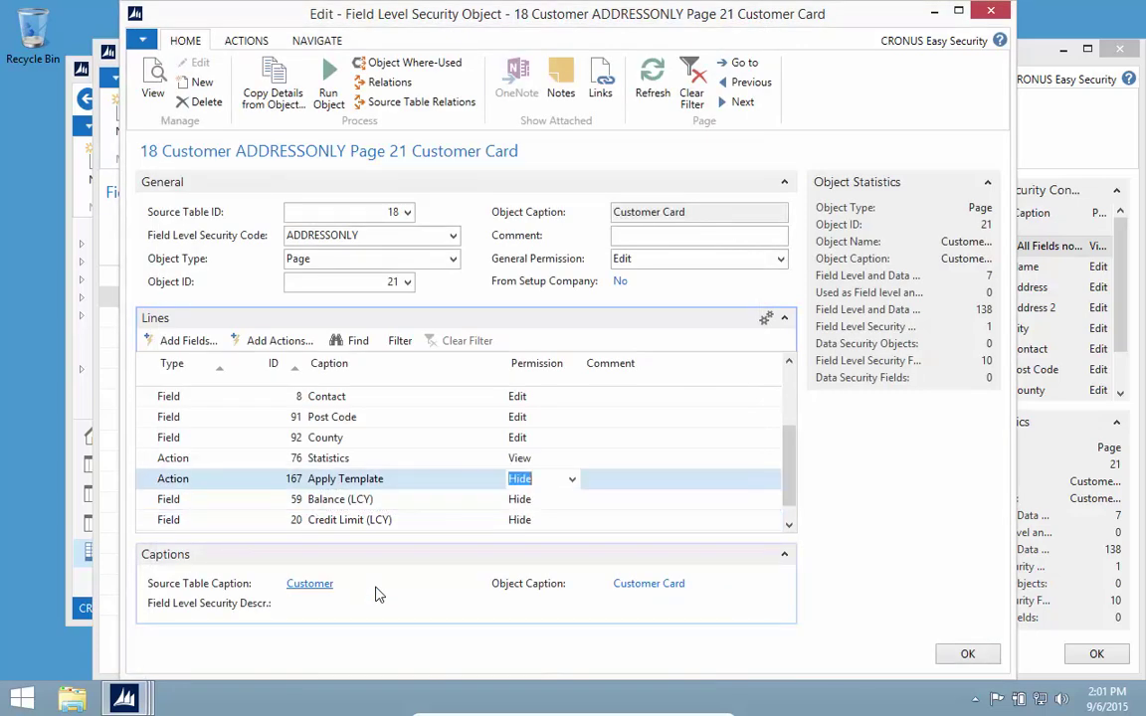
pyautogui.press('Up')
pyautogui.press('Down')
pyautogui.press('Down')
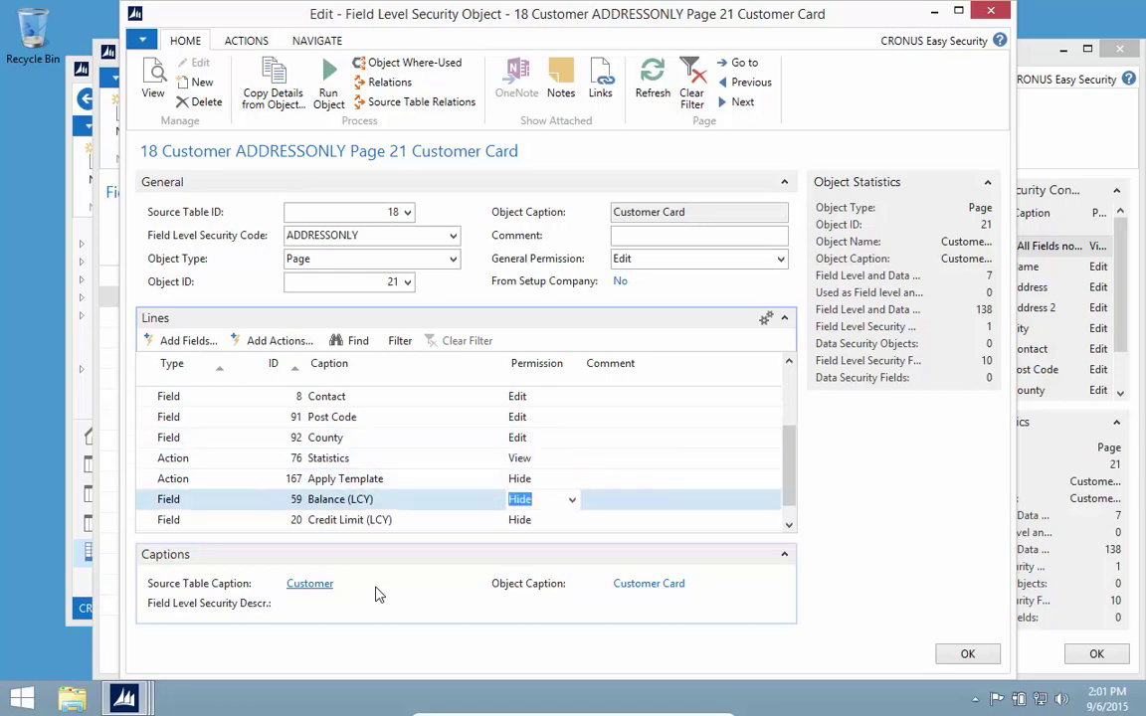
pyautogui.press('Escape')
pyautogui.press('Escape')
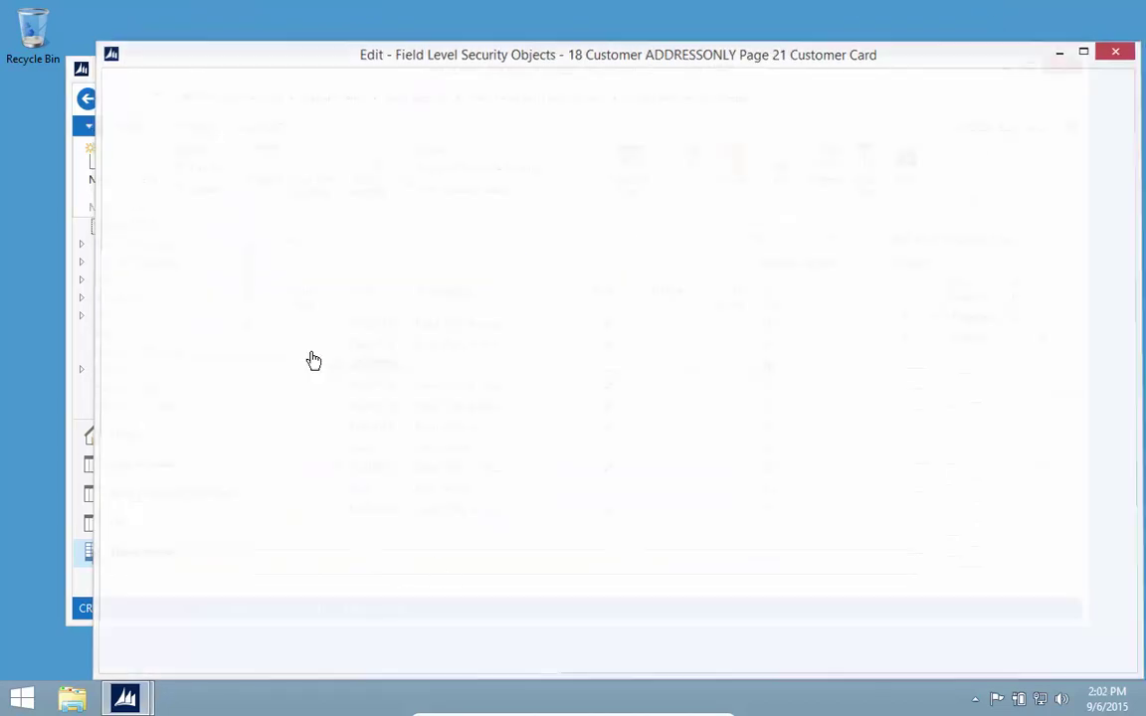
# Open The Cannon Group PLC's card from the Order Processing customers, check its action and navigation commands, and widen the card window
pyautogui.click(204, 264)
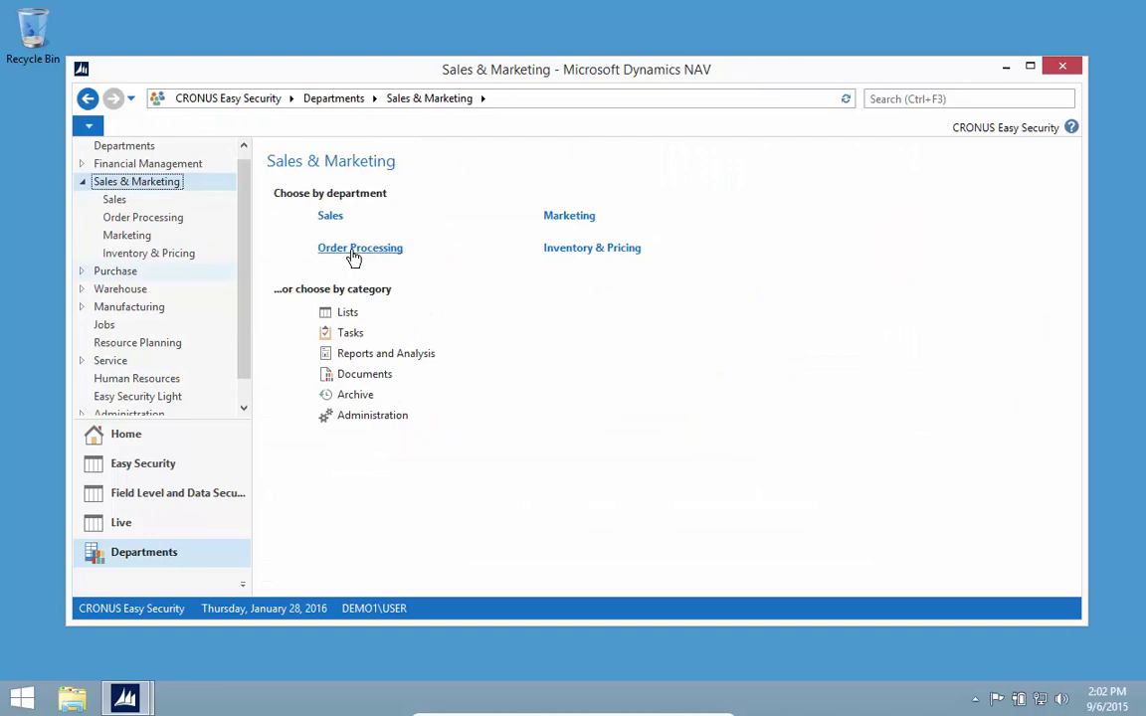
pyautogui.click(353, 250)
pyautogui.click(312, 217)
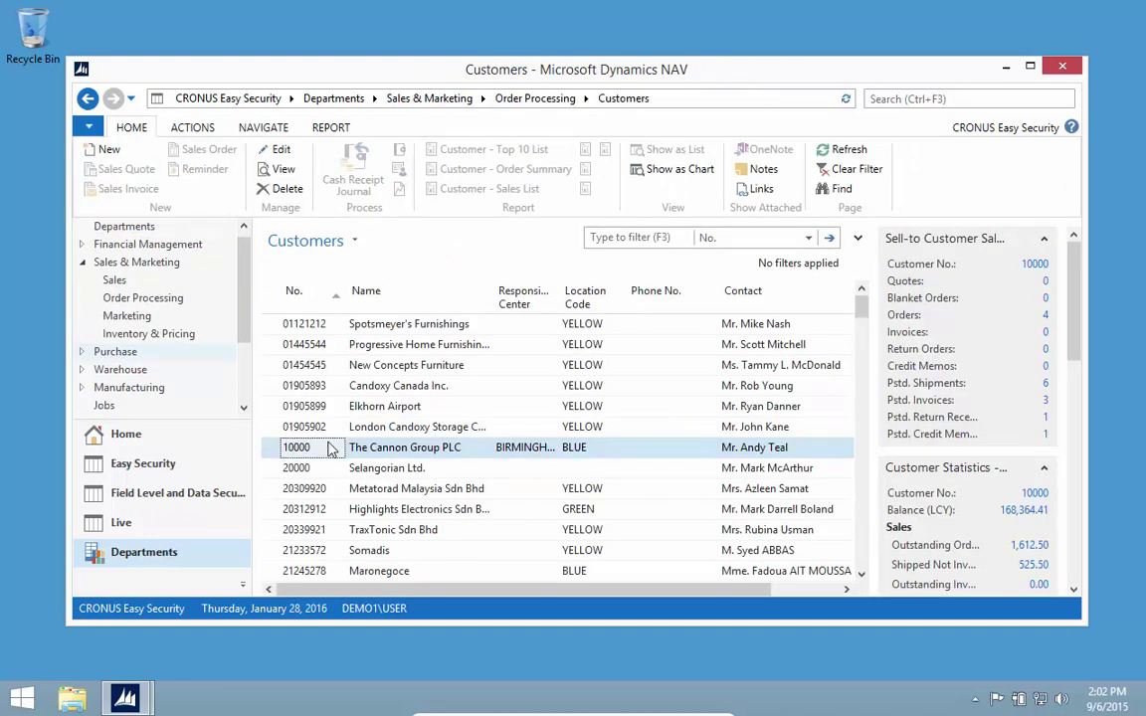
pyautogui.doubleClick(329, 449)
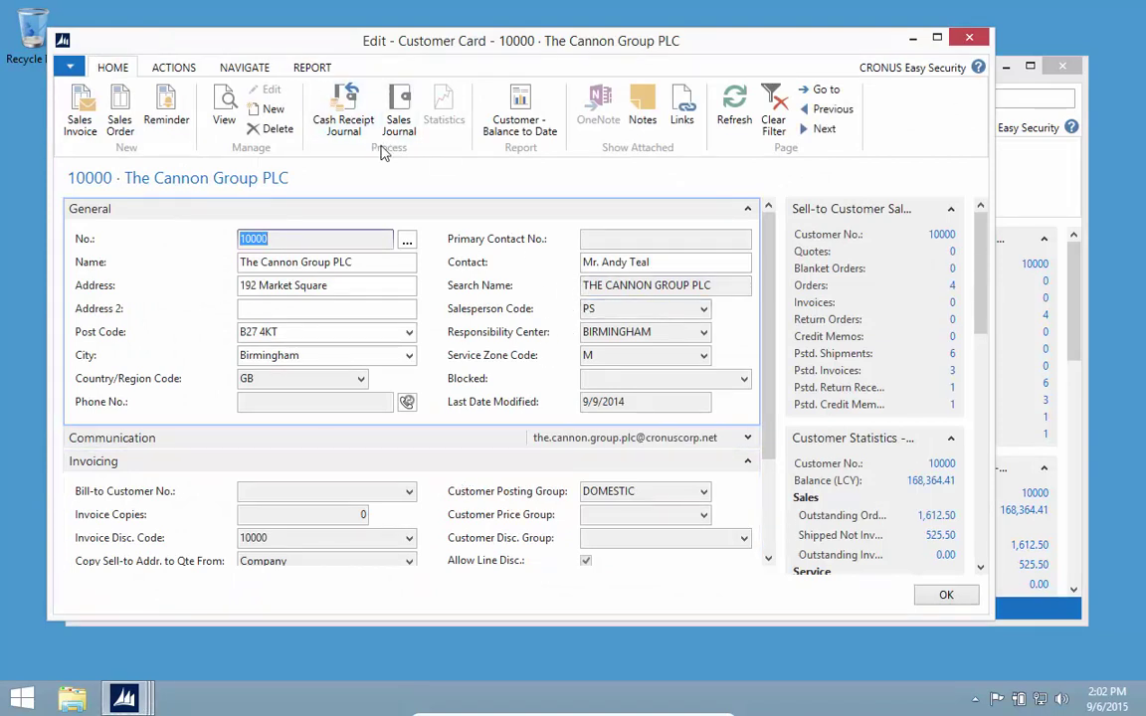
pyautogui.click(175, 73)
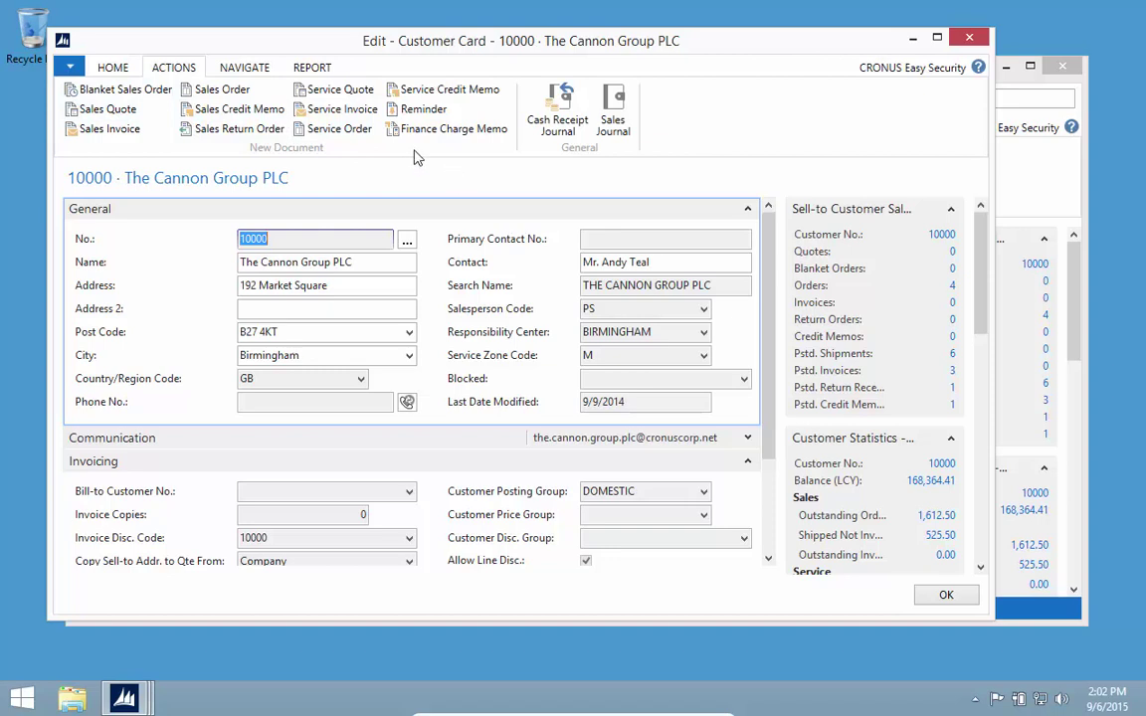
pyautogui.click(247, 70)
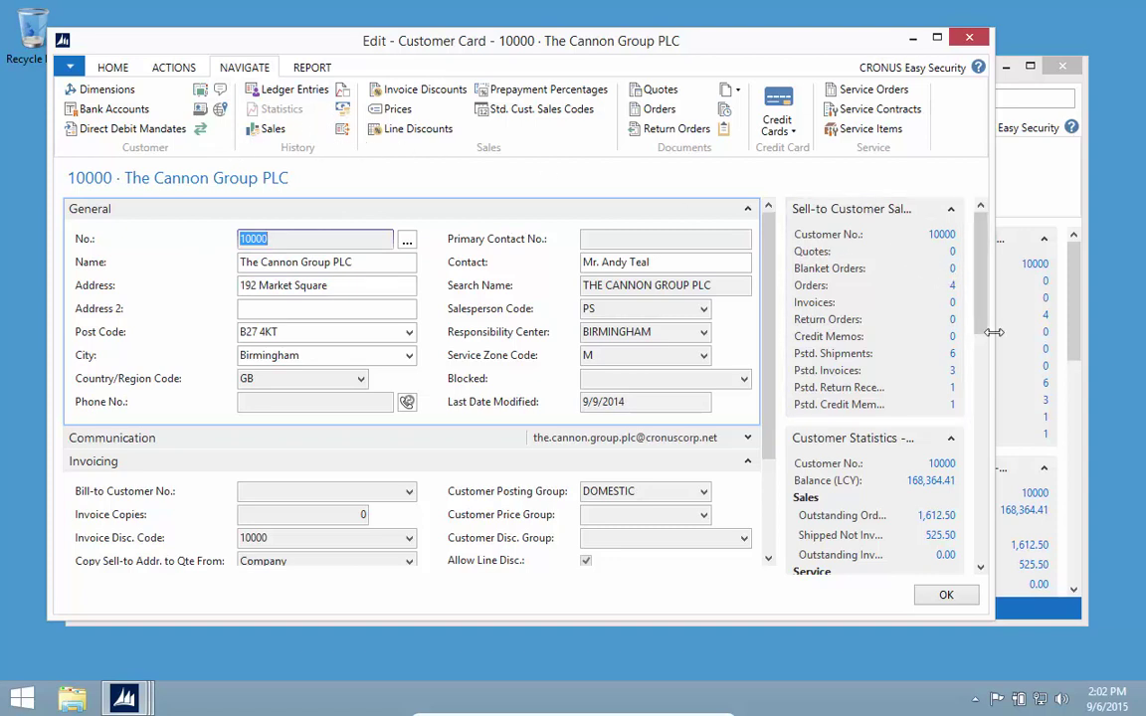
pyautogui.moveTo(1002, 333); pyautogui.dragTo(1127, 332)
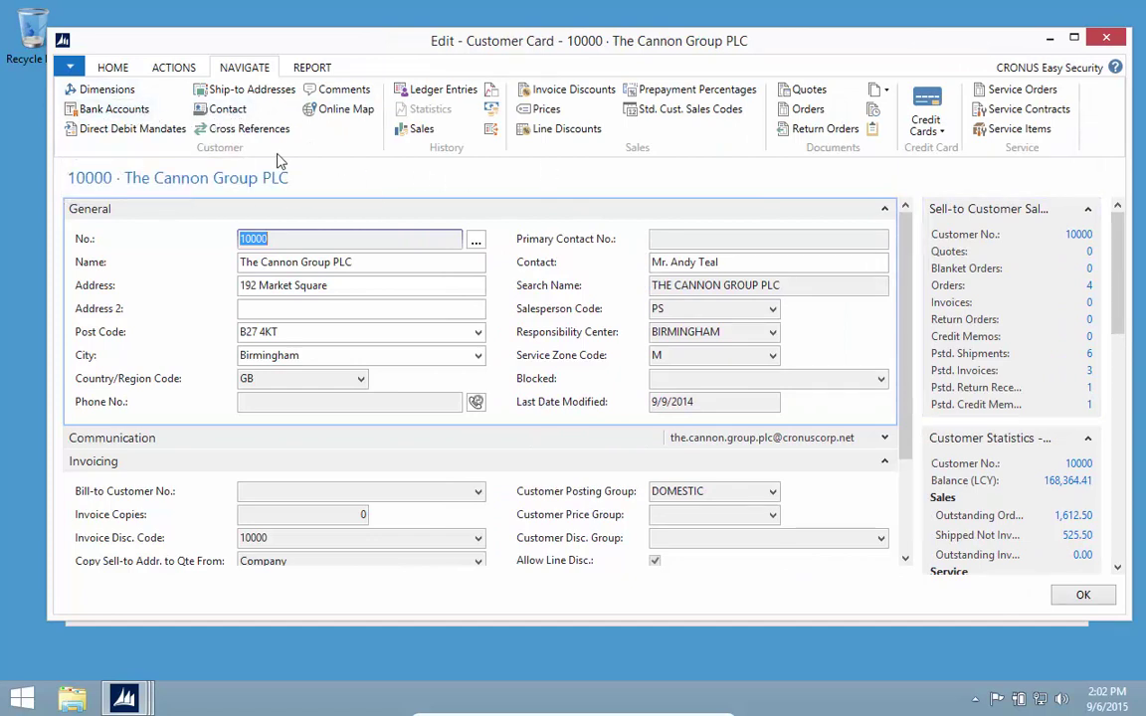
# View the page information of the Customer Card, check its Statistics action again, and close the card
pyautogui.click(69, 66)
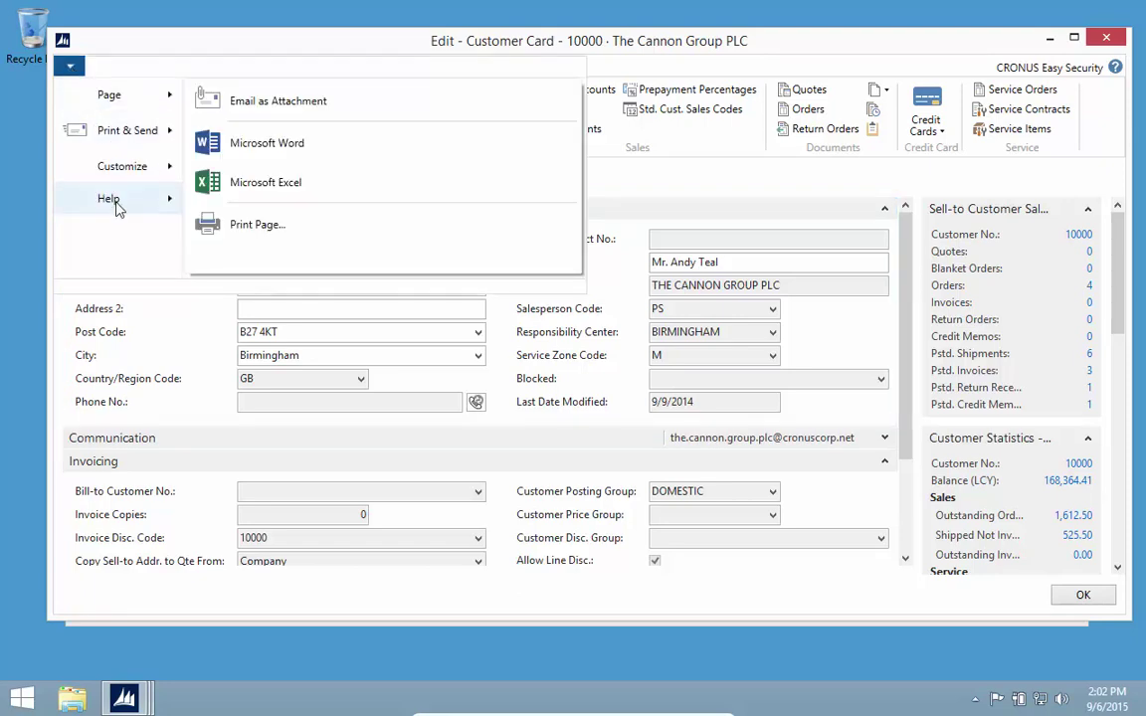
pyautogui.moveTo(115, 200)
pyautogui.click(277, 182)
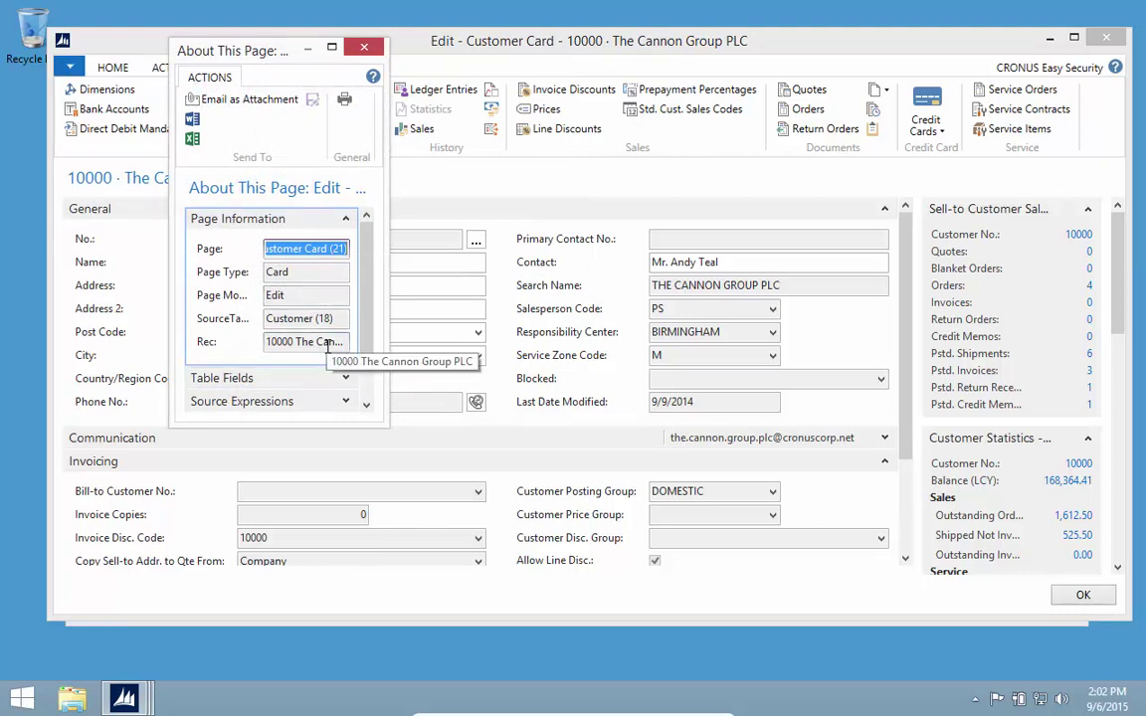
pyautogui.press('Escape')
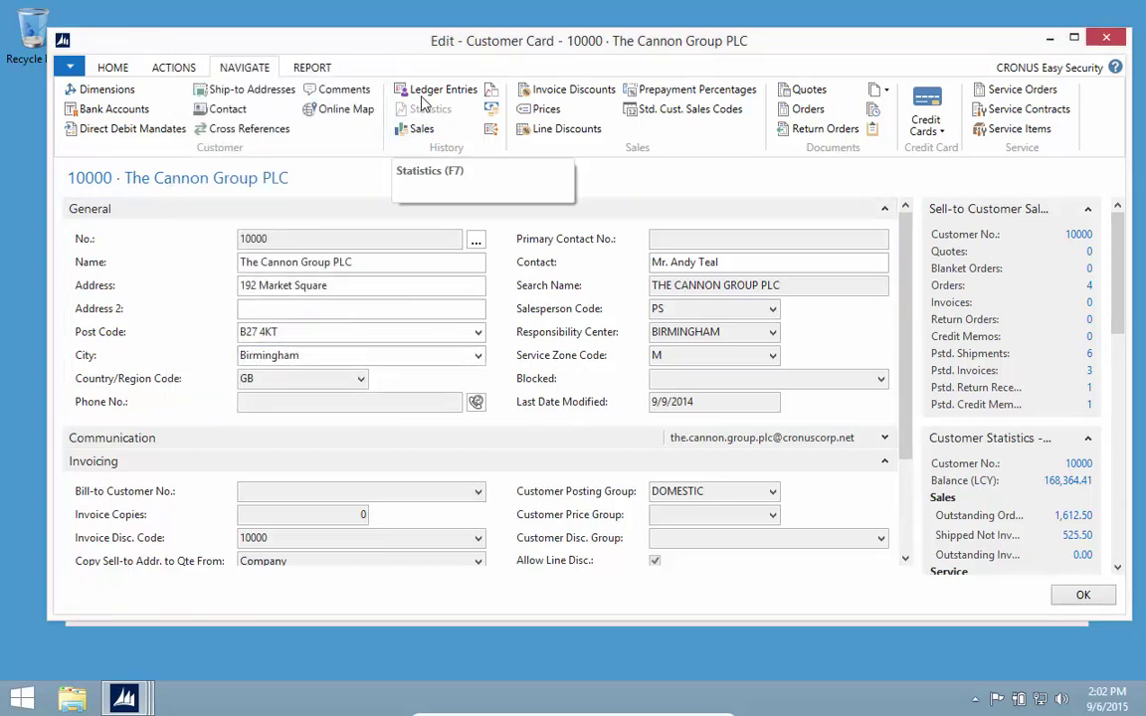
pyautogui.click(113, 68)
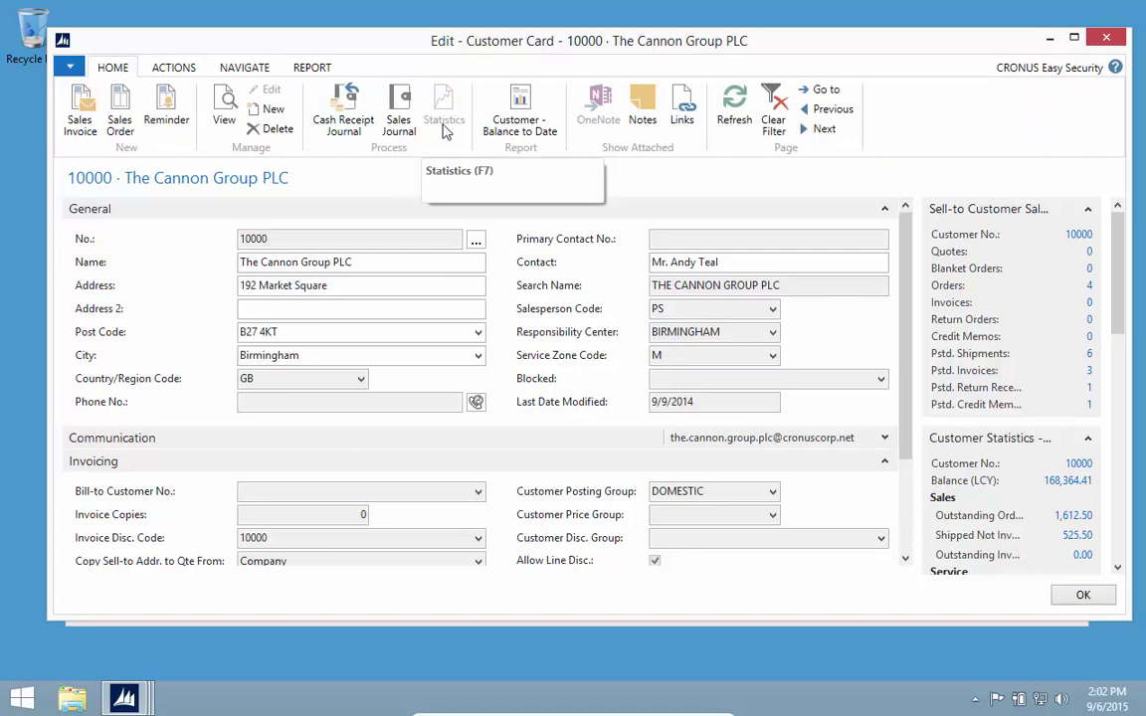
pyautogui.press('Escape')
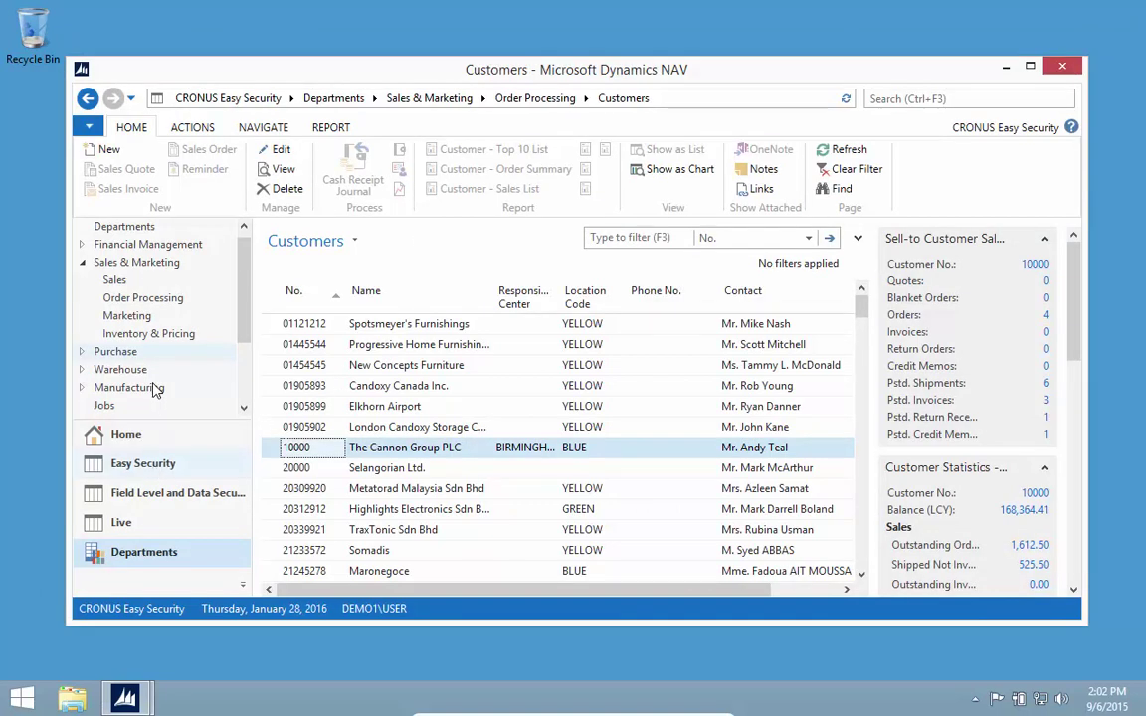
# Return to Easy Security's Field Level Security Codes and open the details of ADDRESSONLY's Customer Card object (page 21)
pyautogui.scroll(-2, 238, 394)
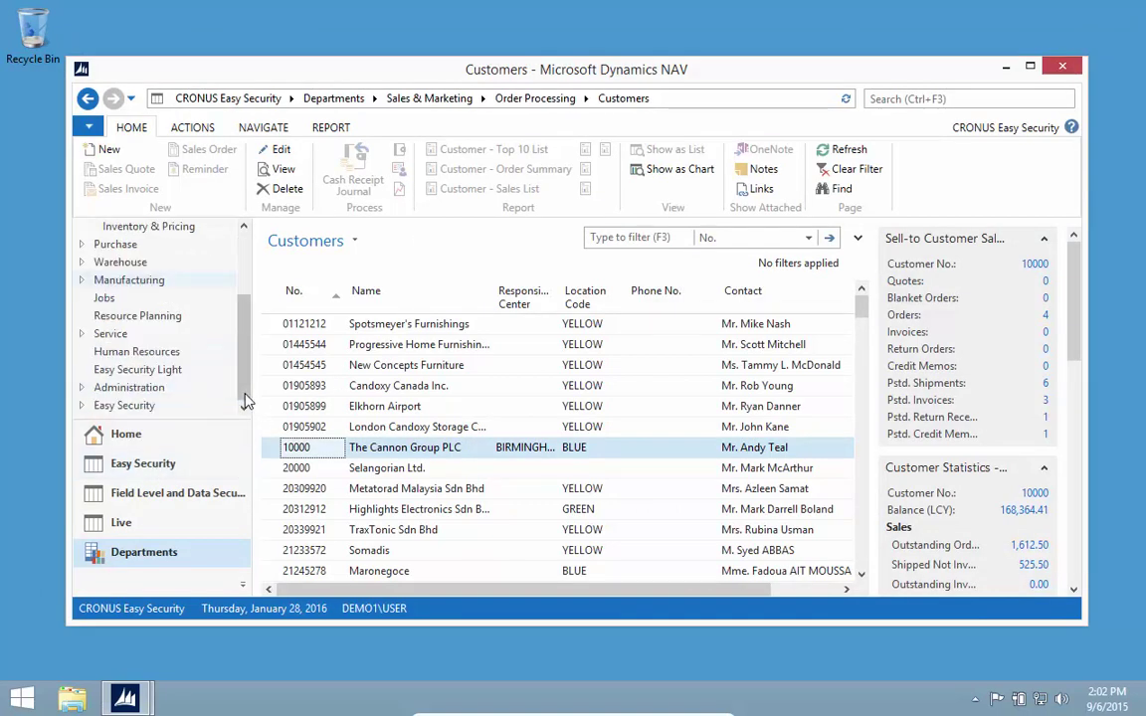
pyautogui.click(148, 404)
pyautogui.click(343, 217)
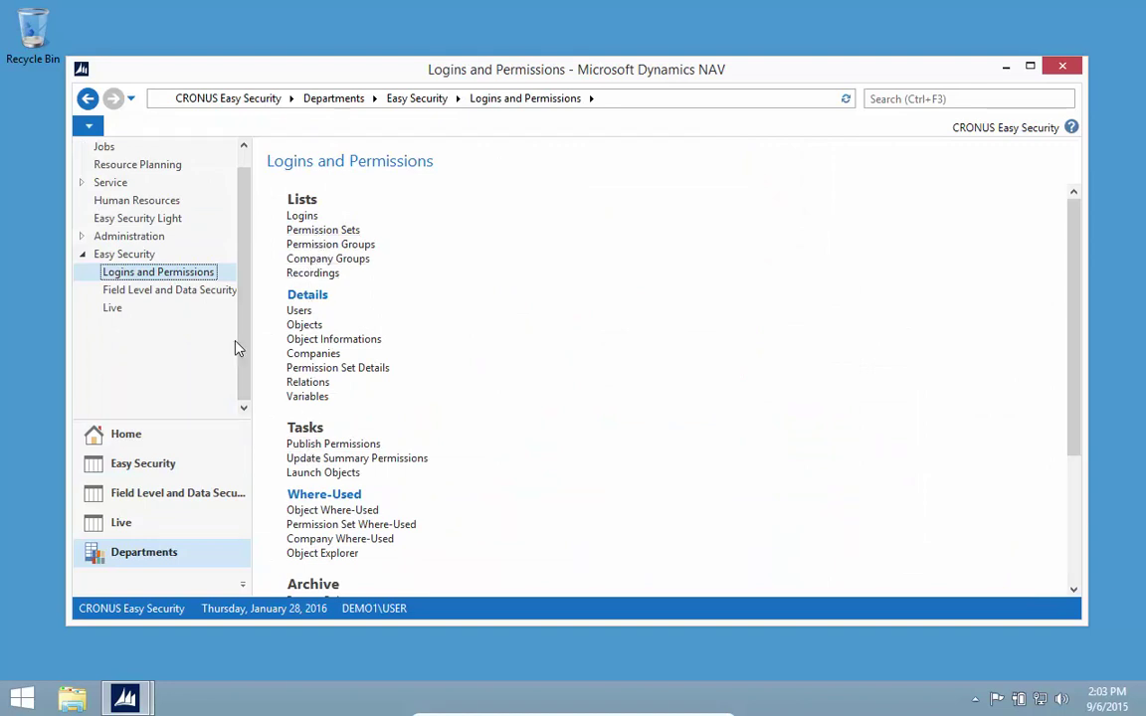
pyautogui.click(193, 295)
pyautogui.click(323, 244)
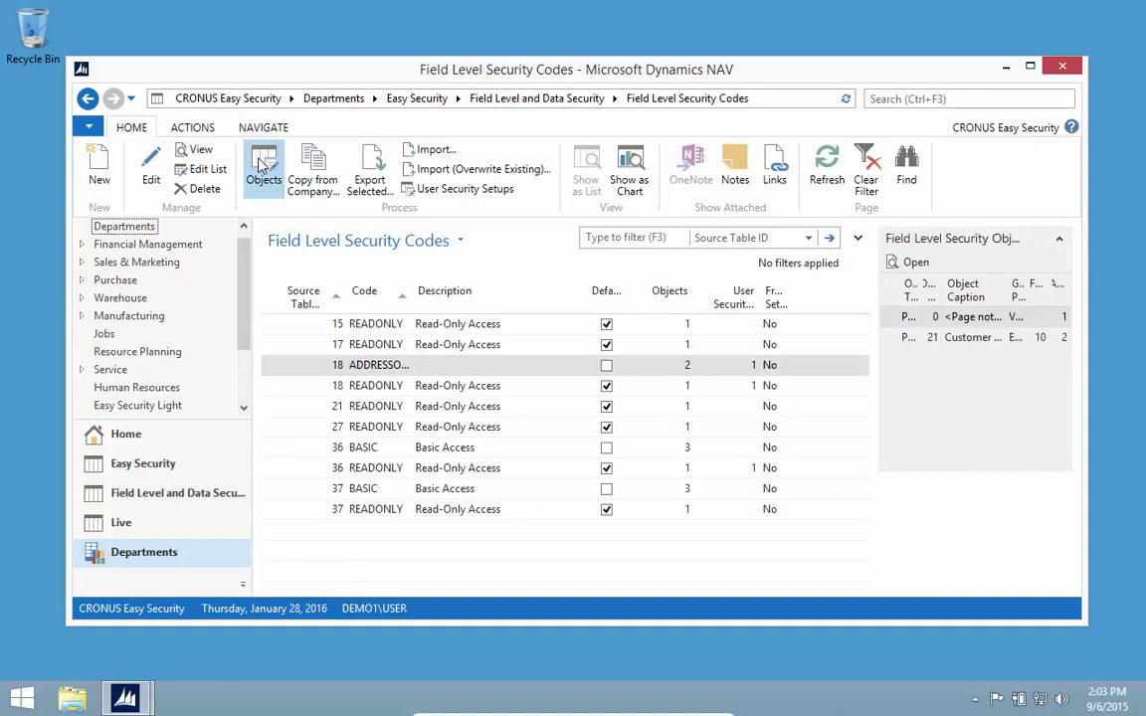
pyautogui.click(264, 171)
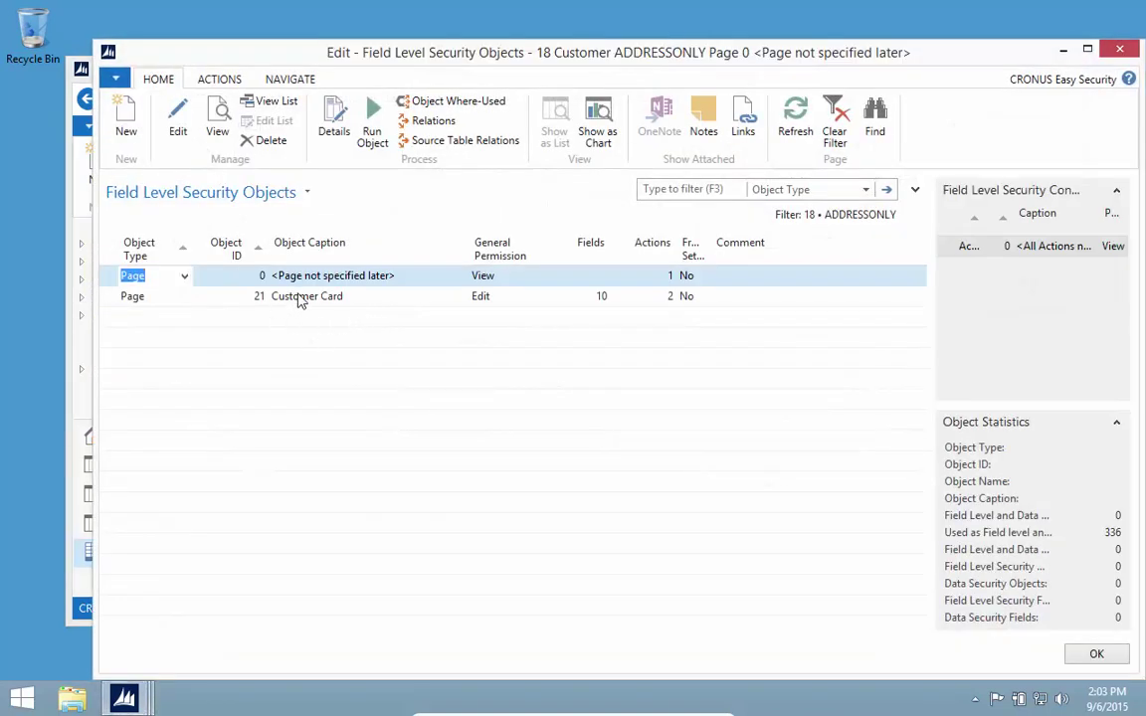
pyautogui.click(301, 296)
pyautogui.click(332, 121)
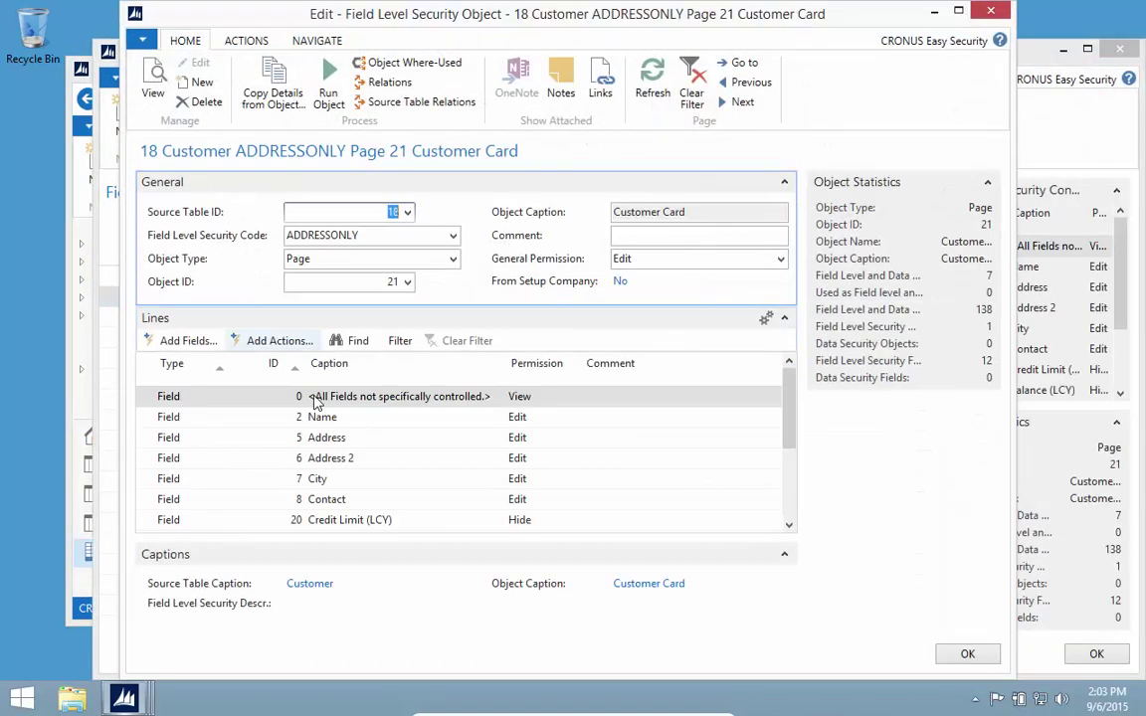
# Delete the Statistics action line (76) from the Customer Card's controlled lines and close the object details
pyautogui.scroll(-2, 314, 400)
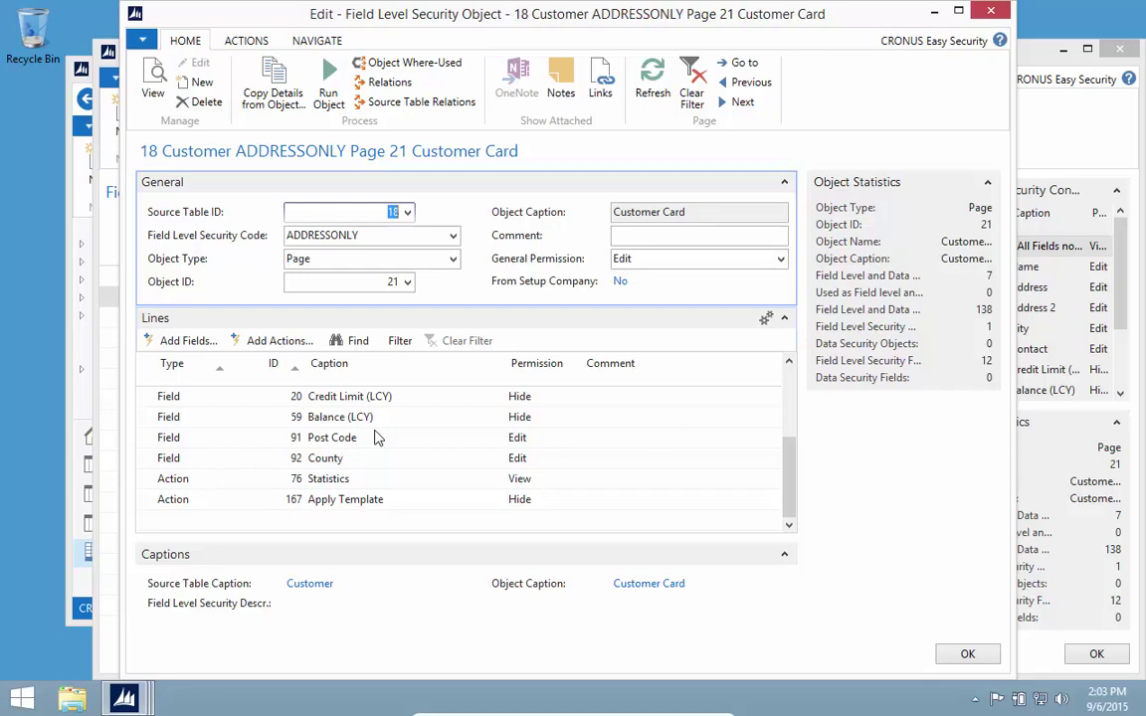
pyautogui.click(149, 482)
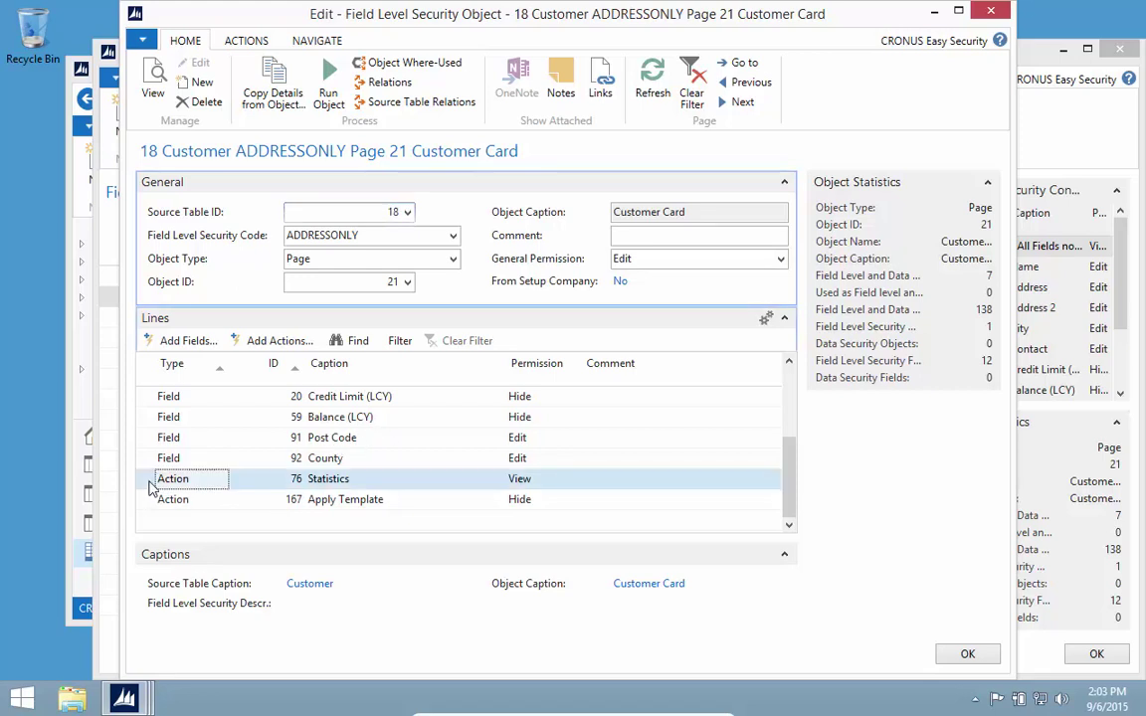
pyautogui.rightClick(249, 485)
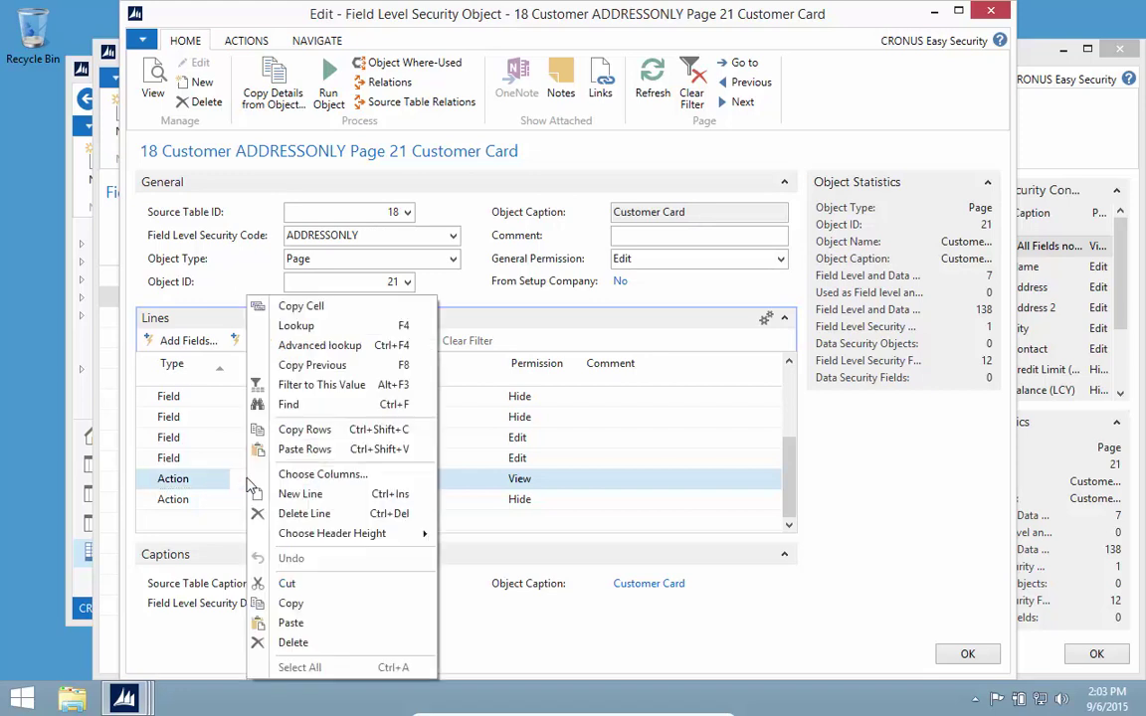
pyautogui.click(333, 512)
pyautogui.click(597, 369)
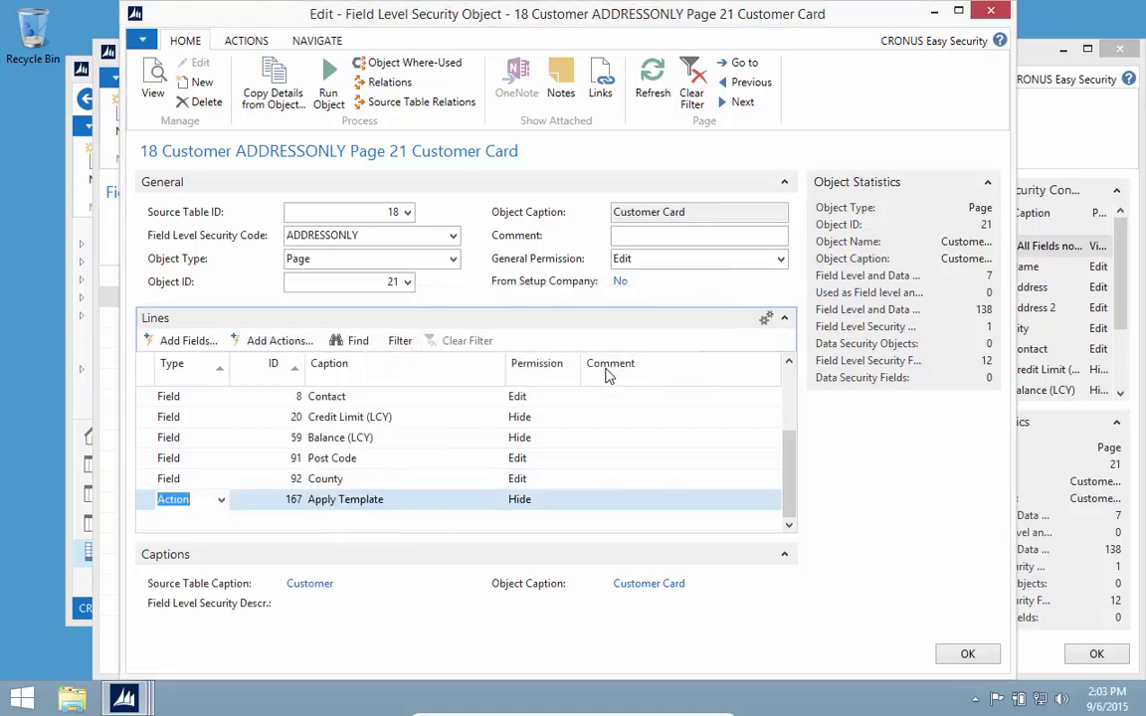
pyautogui.scroll(3, 295, 468)
pyautogui.press('Escape')
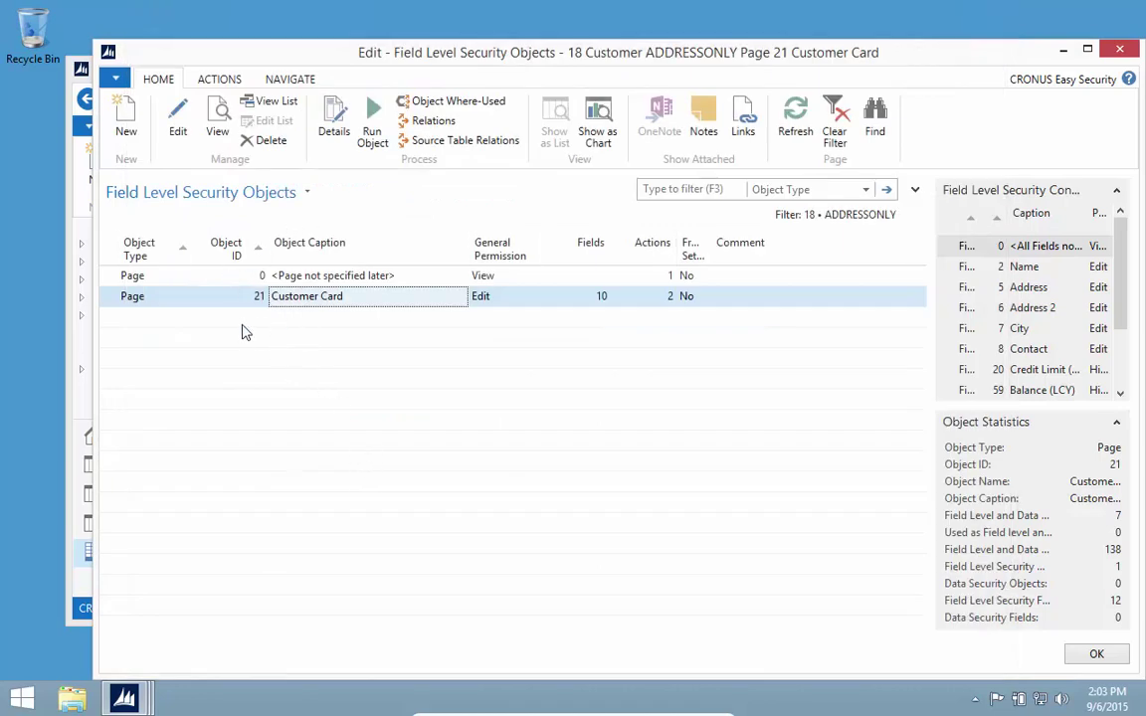
# Add page 151 Customer Statistics to ADDRESSONLY's field level security objects with general permission Hide, and close the objects list
pyautogui.click(247, 320)
pyautogui.click(259, 317)
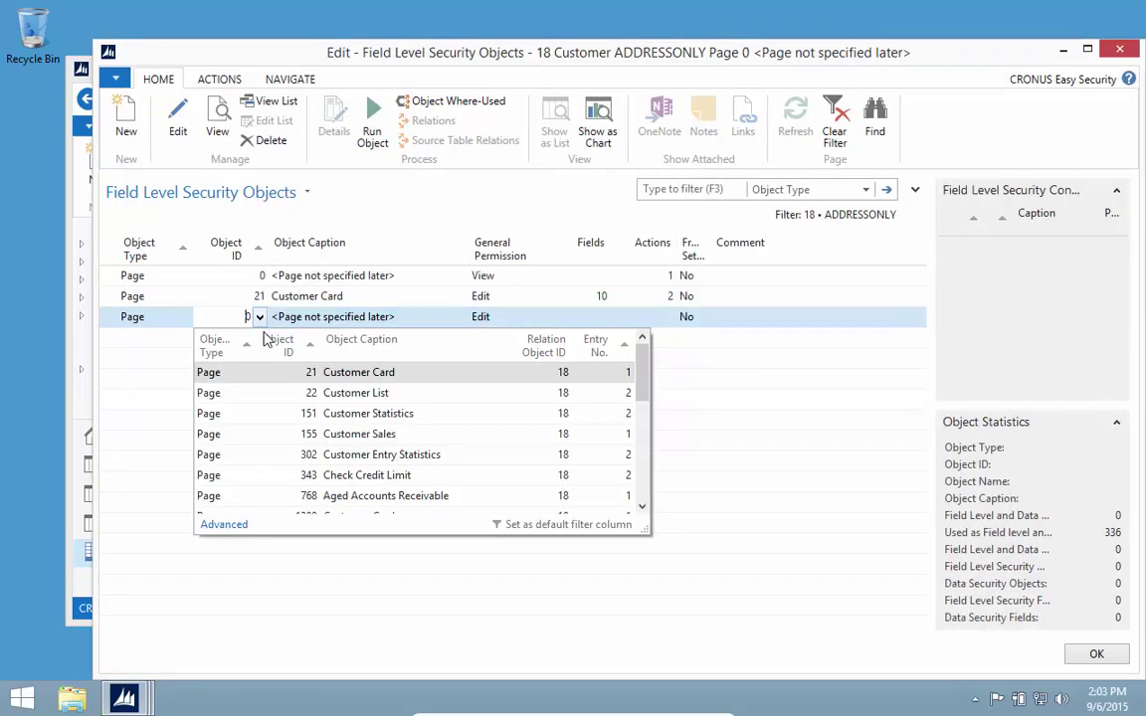
pyautogui.click(361, 413)
pyautogui.press('Tab')
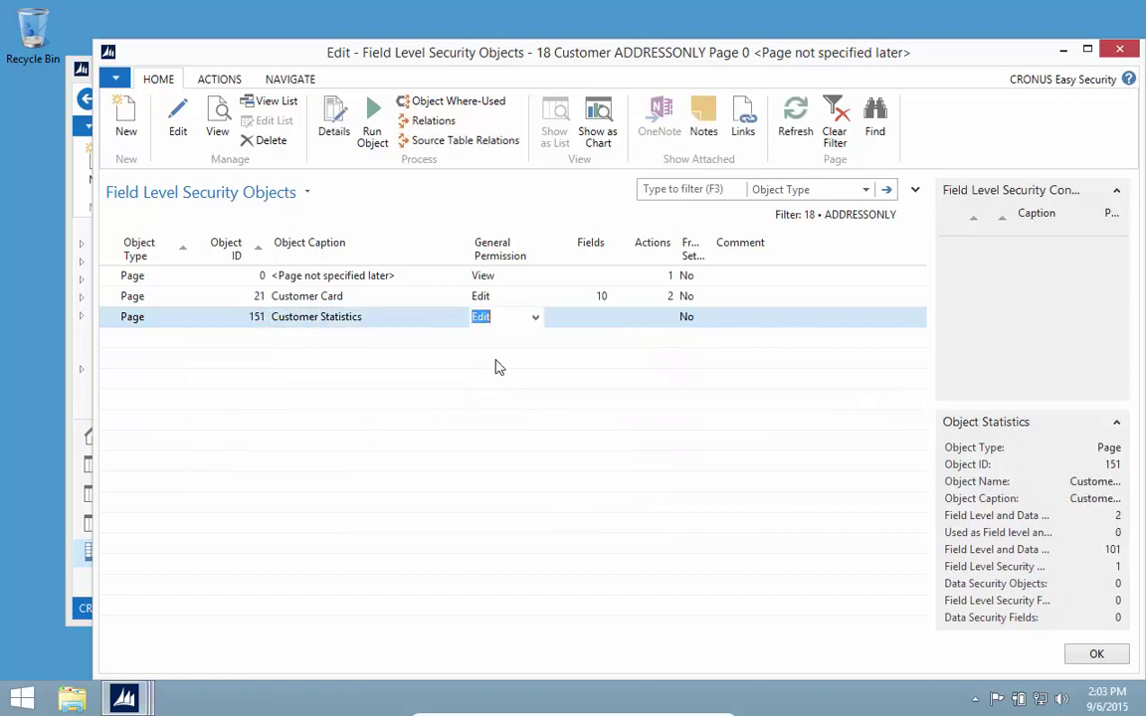
pyautogui.click(535, 319)
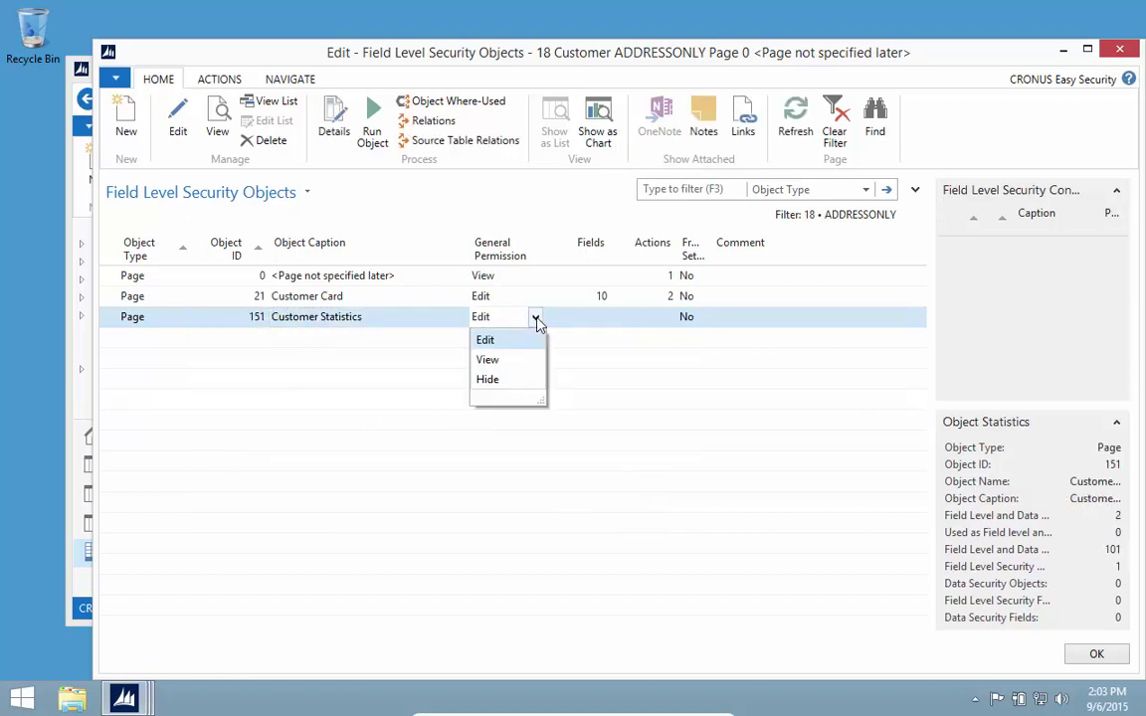
pyautogui.click(495, 378)
pyautogui.press('Up')
pyautogui.press('Up')
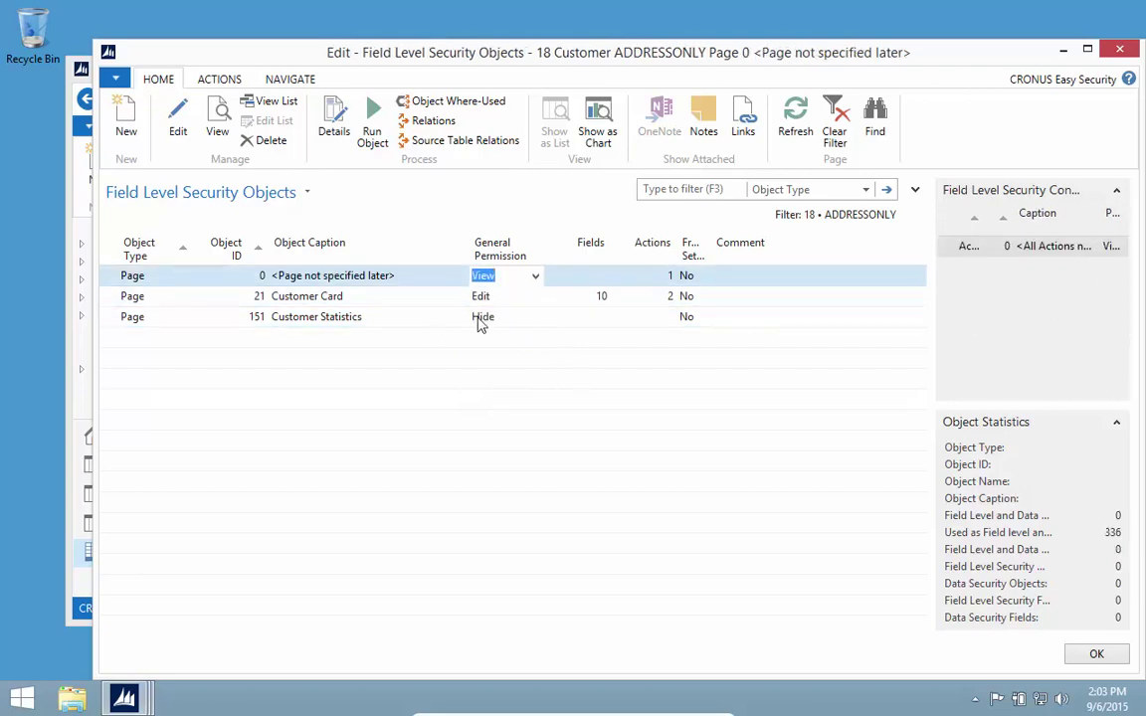
pyautogui.press('Escape')
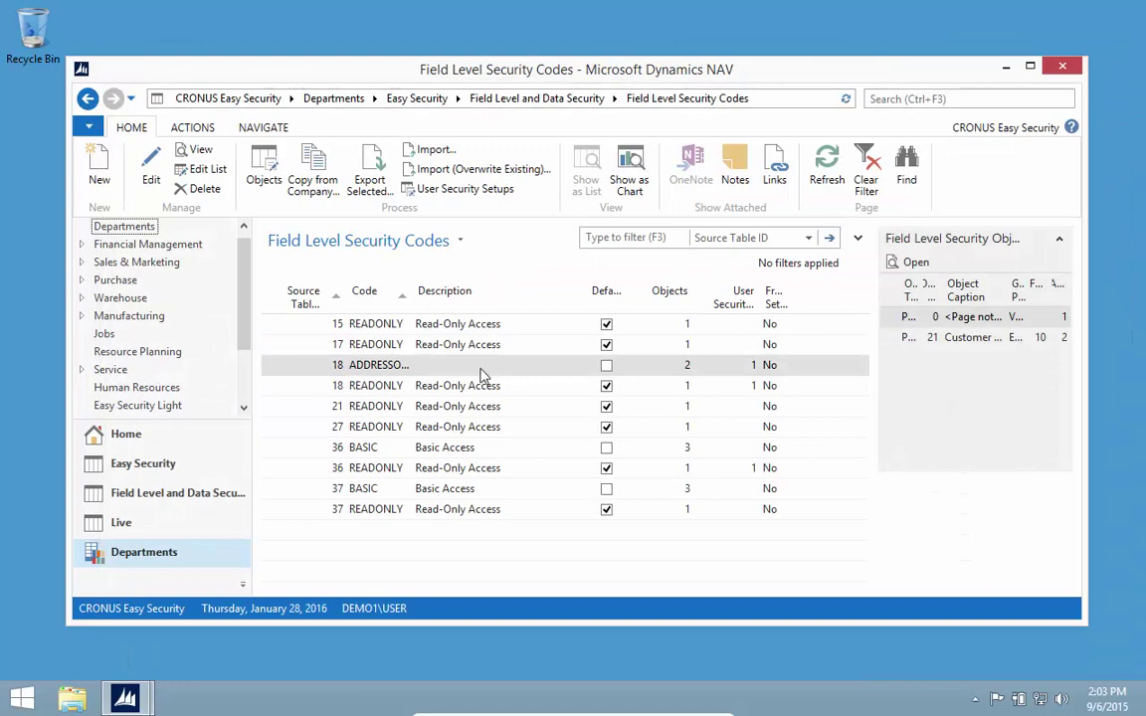
# Reopen The Cannon Group PLC's card from the Order Processing customers to check its Statistics action
pyautogui.click(123, 262)
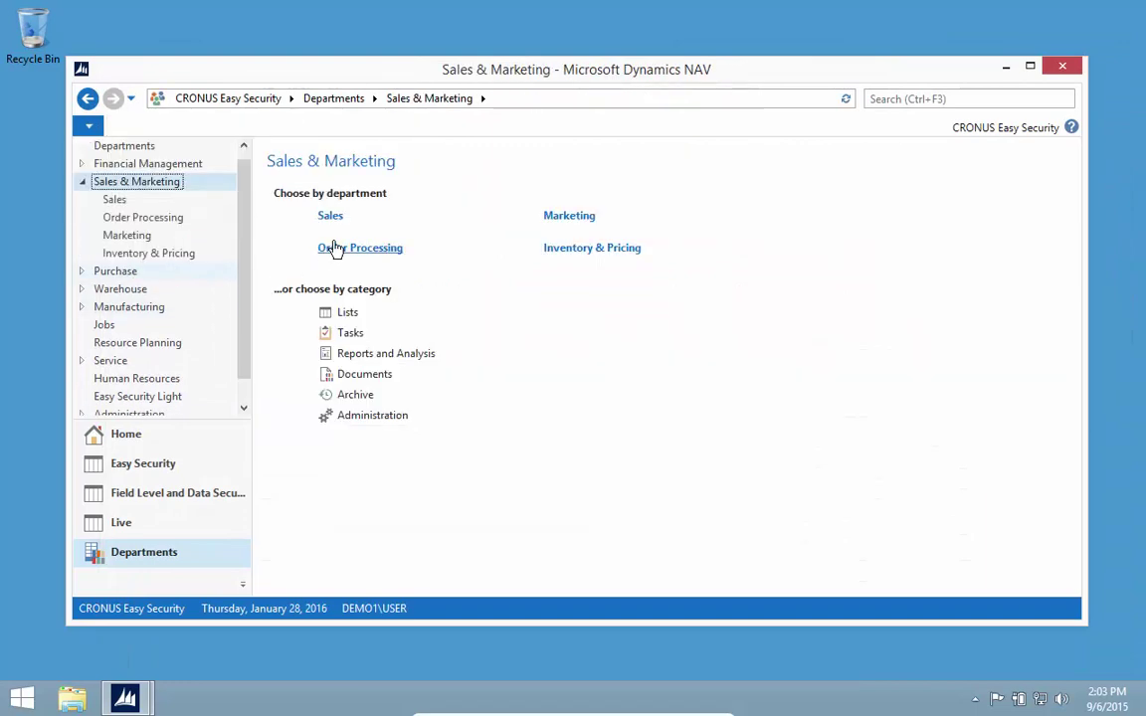
pyautogui.click(339, 253)
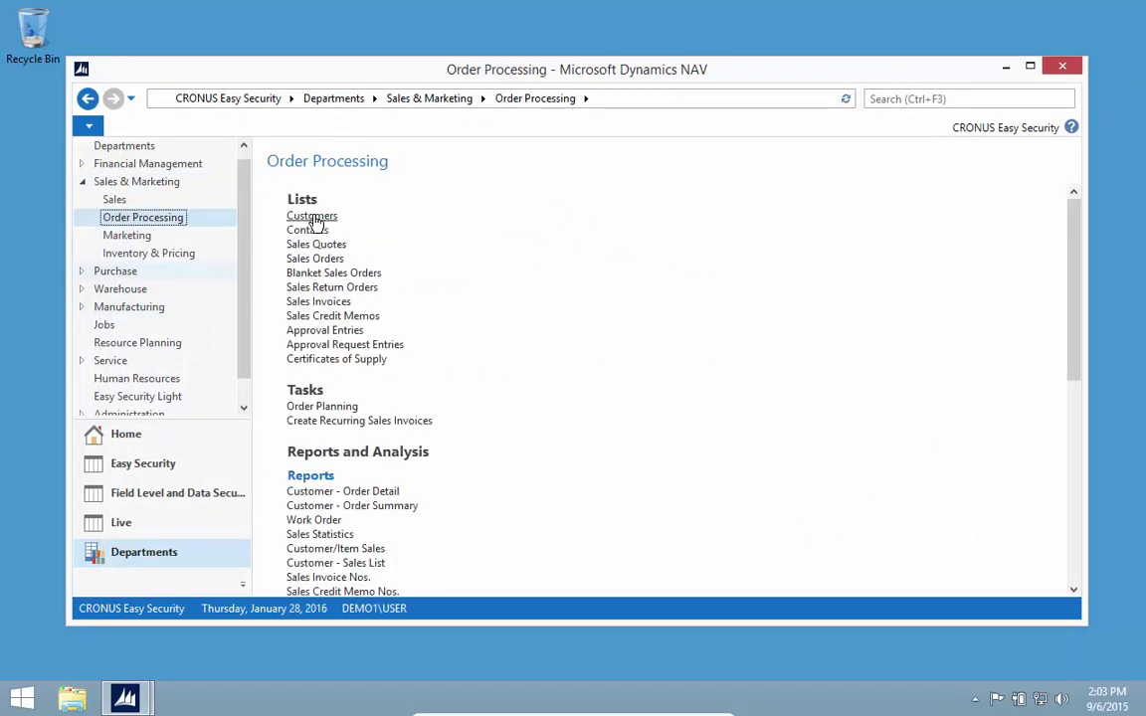
pyautogui.click(319, 216)
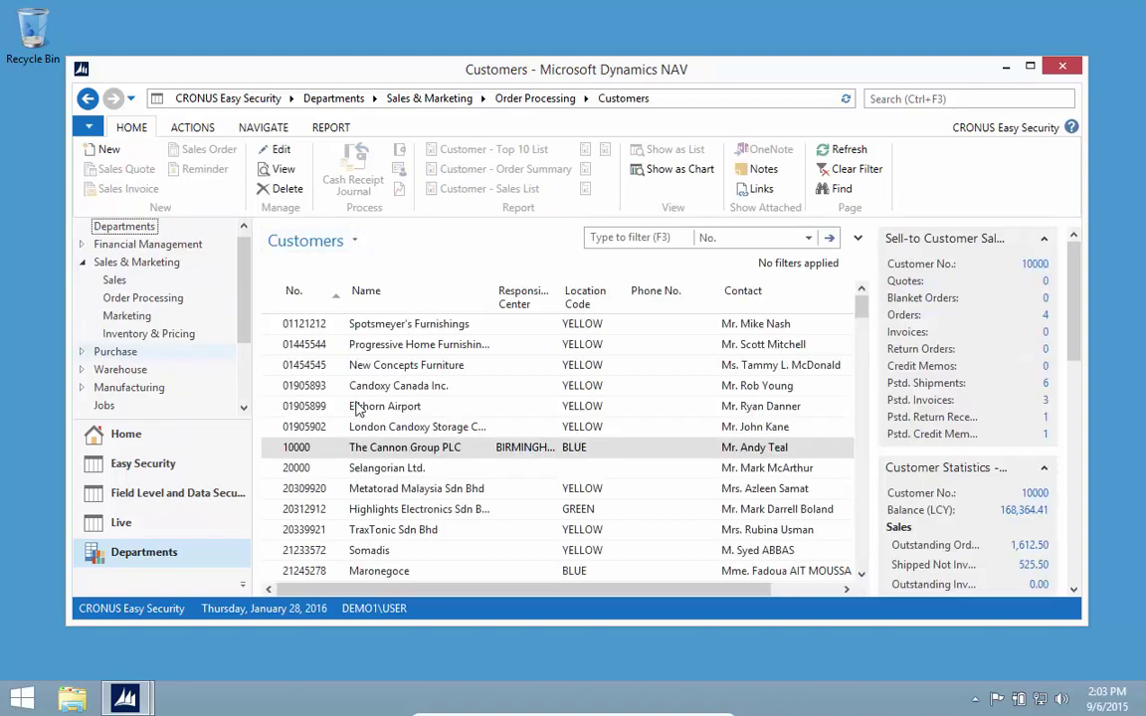
pyautogui.click(318, 450)
pyautogui.doubleClick(409, 447)
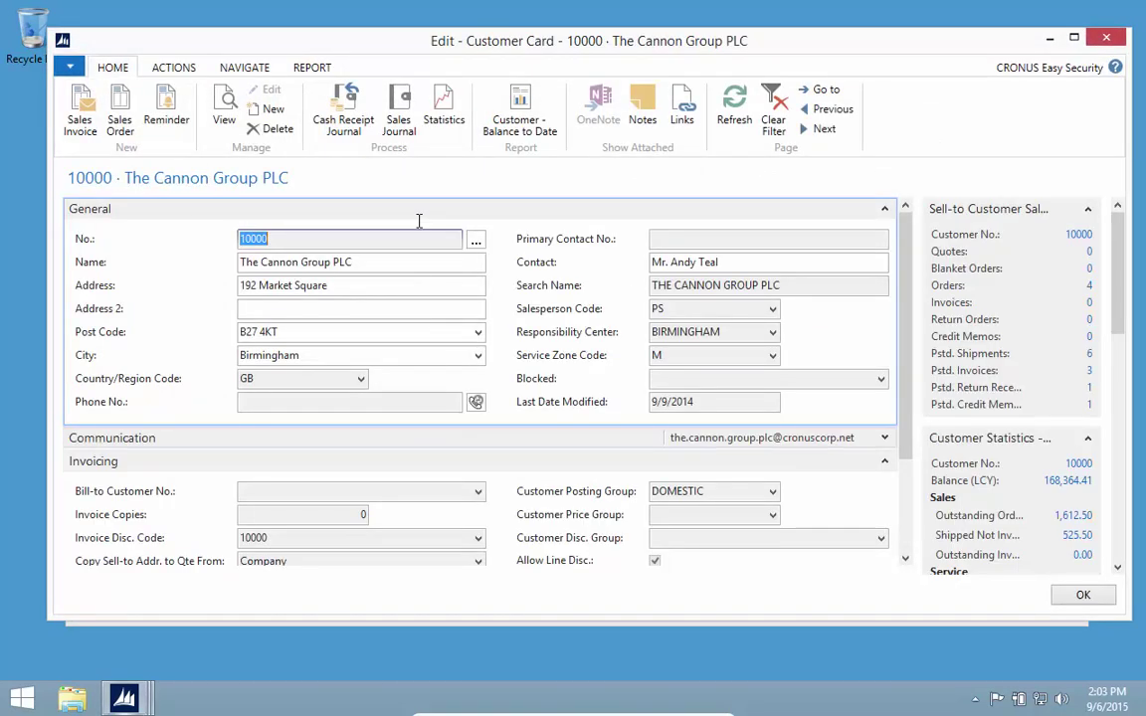
# Test the Statistics action on The Cannon Group PLC's customer card and close the card
pyautogui.click(447, 105)
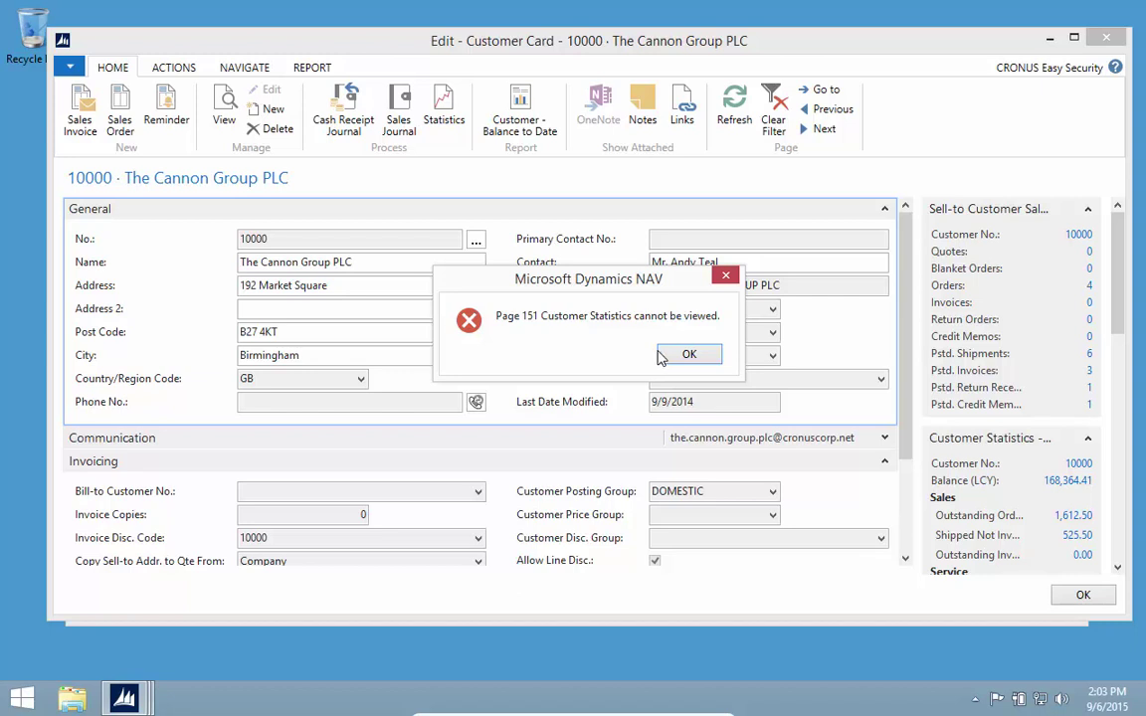
pyautogui.click(660, 357)
pyautogui.press('Escape')
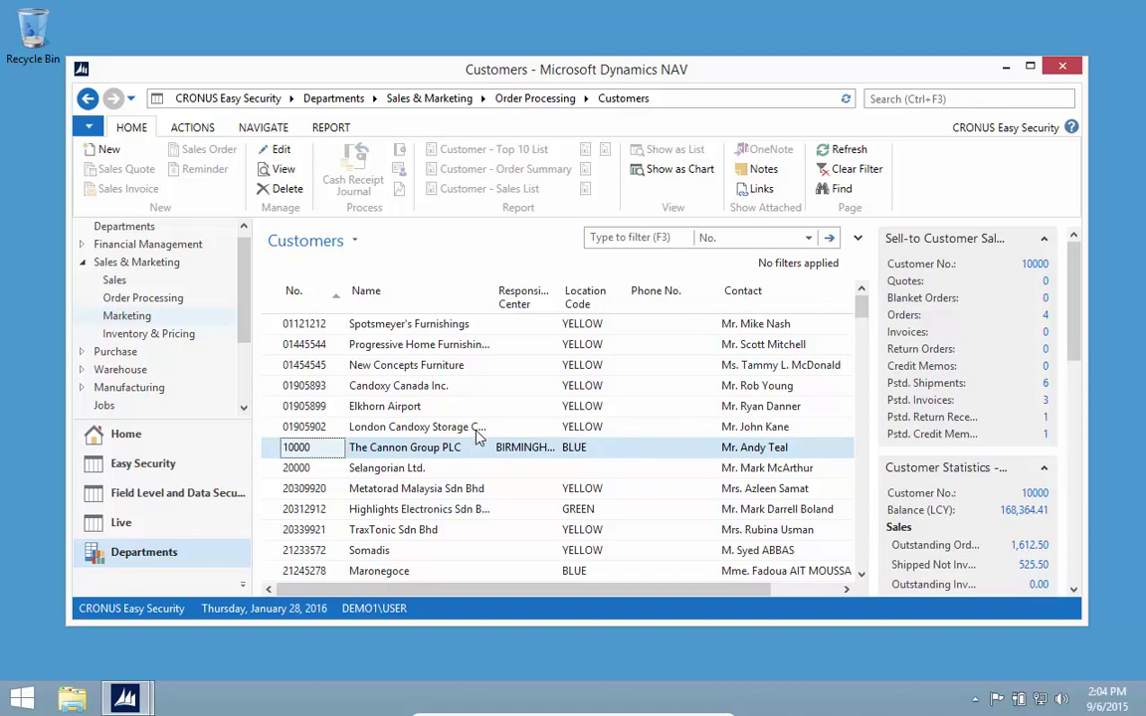
# Open sales order 101011 from the Order Processing sales orders, review its lines and Invoicing fields, and close it
pyautogui.click(142, 297)
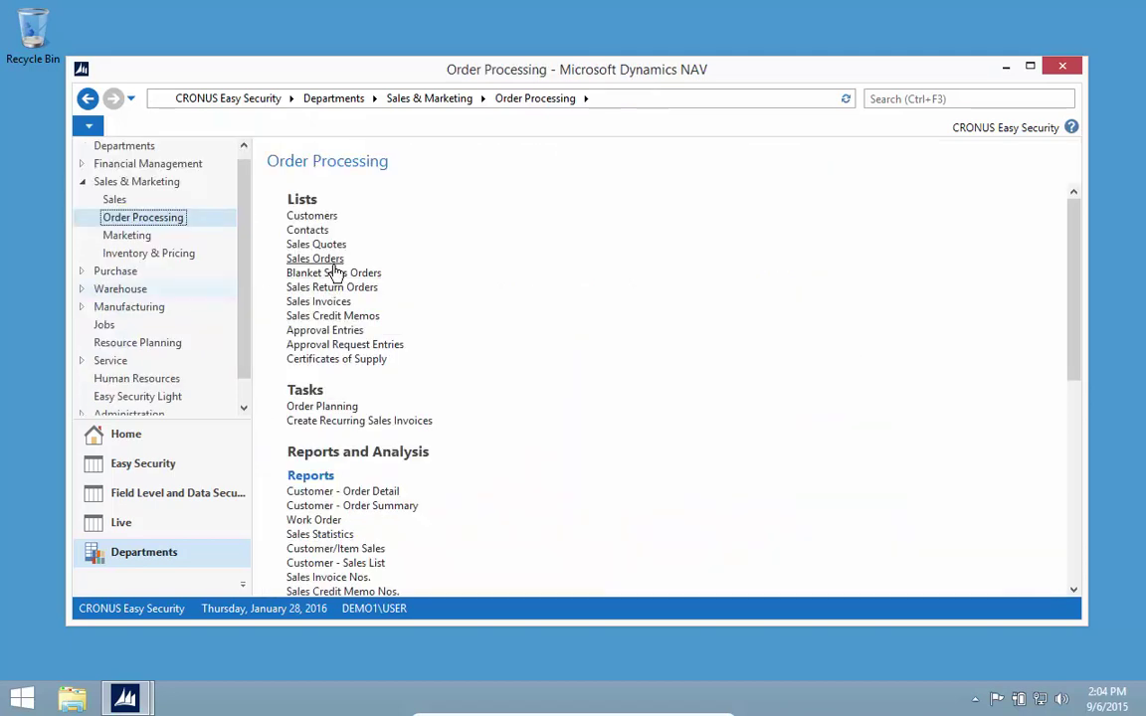
pyautogui.click(331, 262)
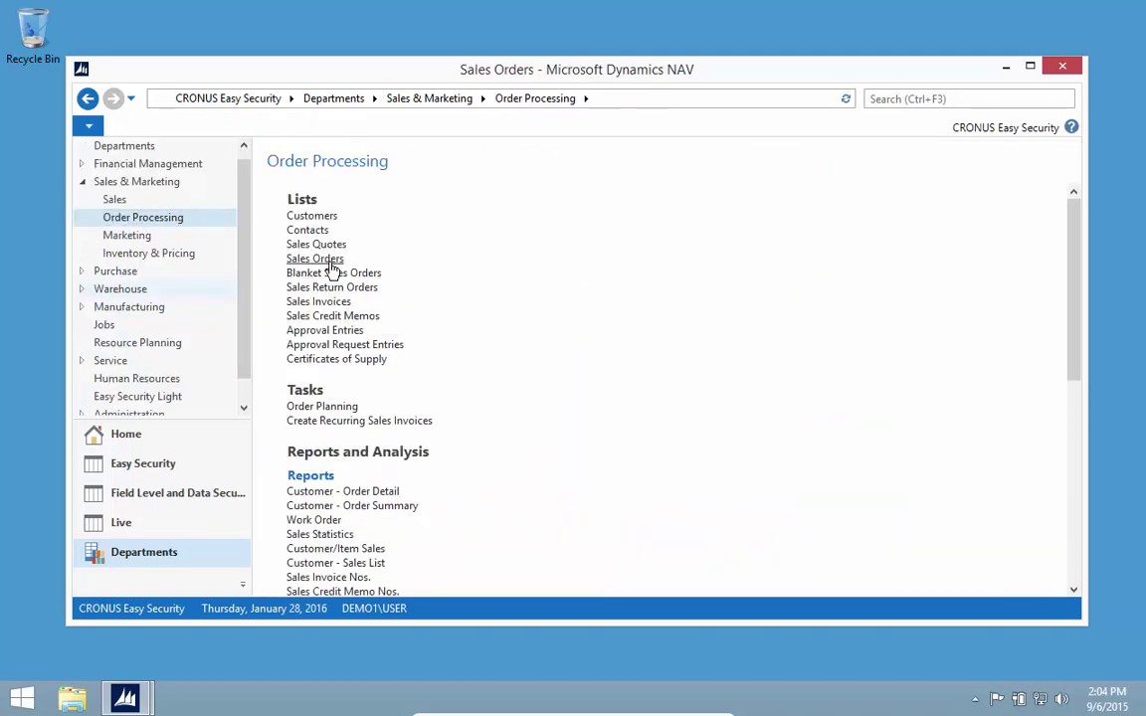
pyautogui.click(299, 365)
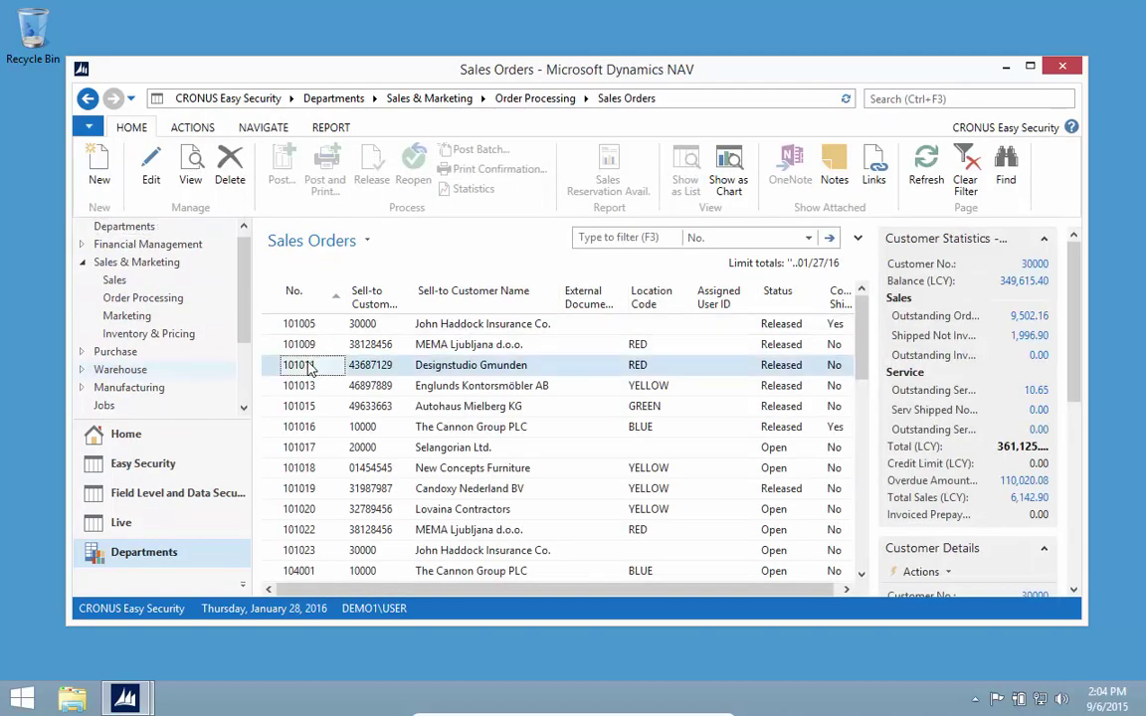
pyautogui.doubleClick(432, 368)
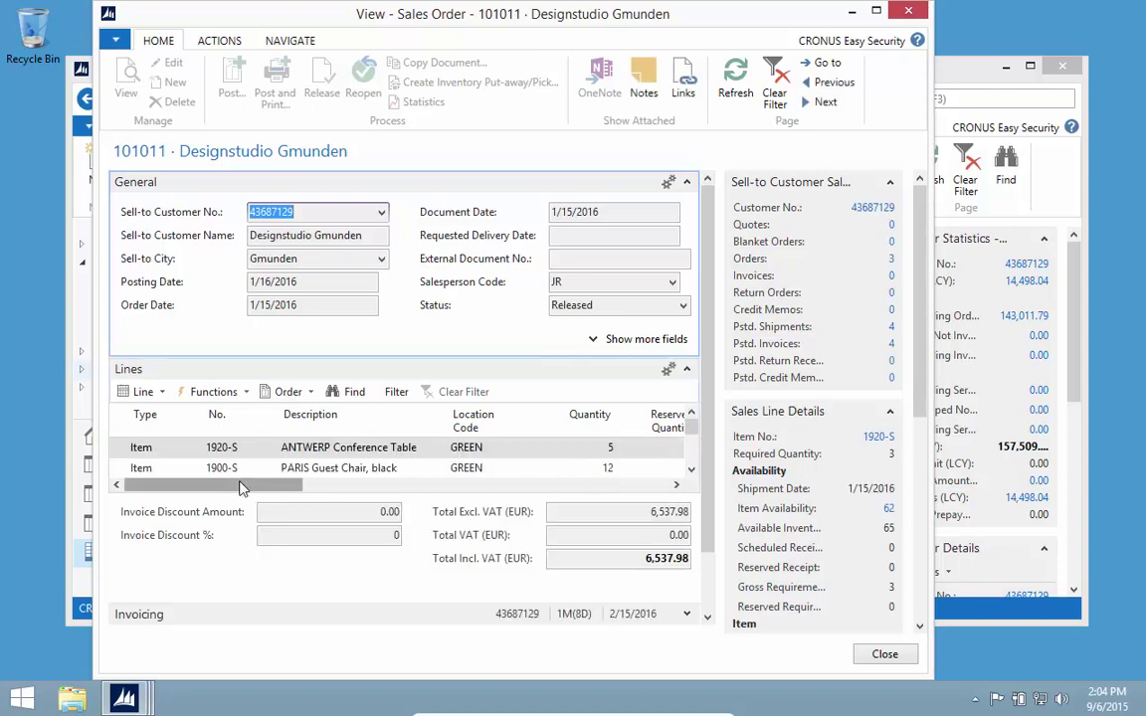
pyautogui.click(572, 484)
pyautogui.moveTo(321, 487); pyautogui.dragTo(207, 522)
pyautogui.scroll(-1, 623, 384)
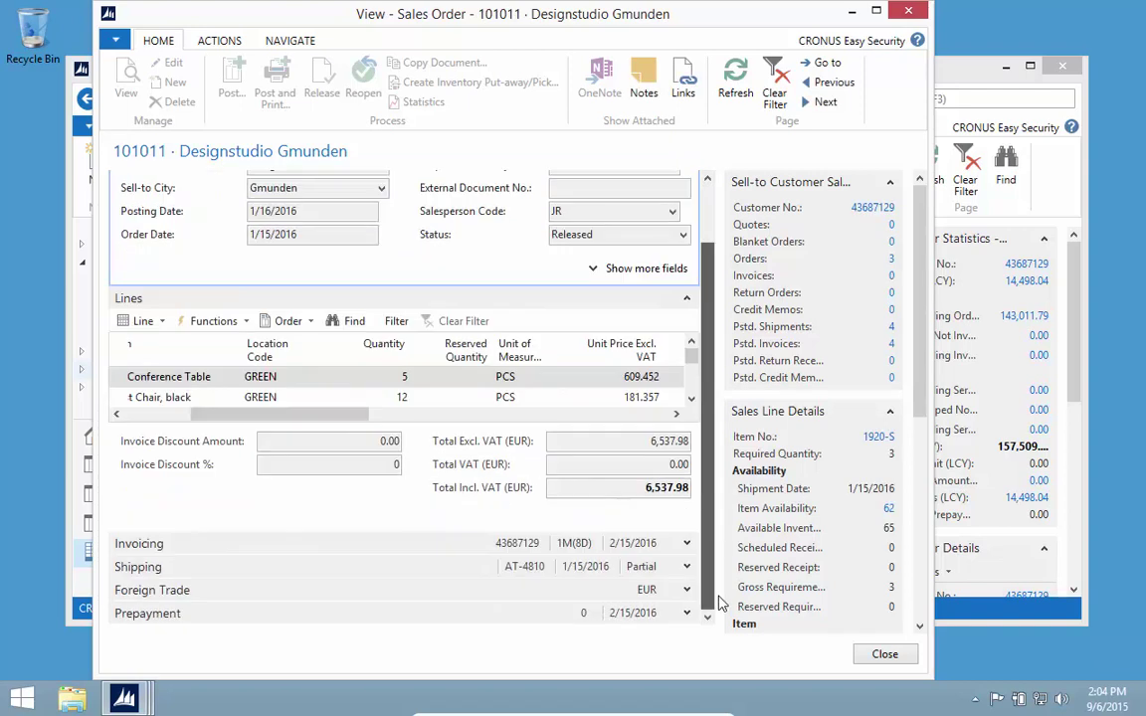
pyautogui.click(686, 543)
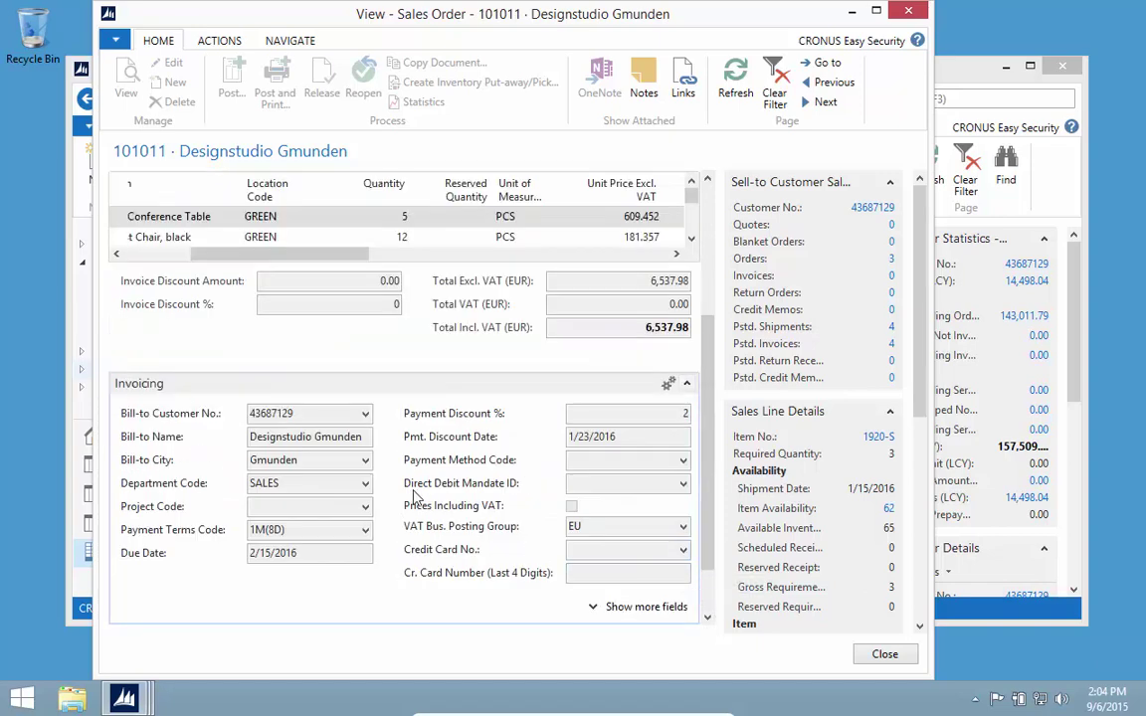
pyautogui.press('Escape')
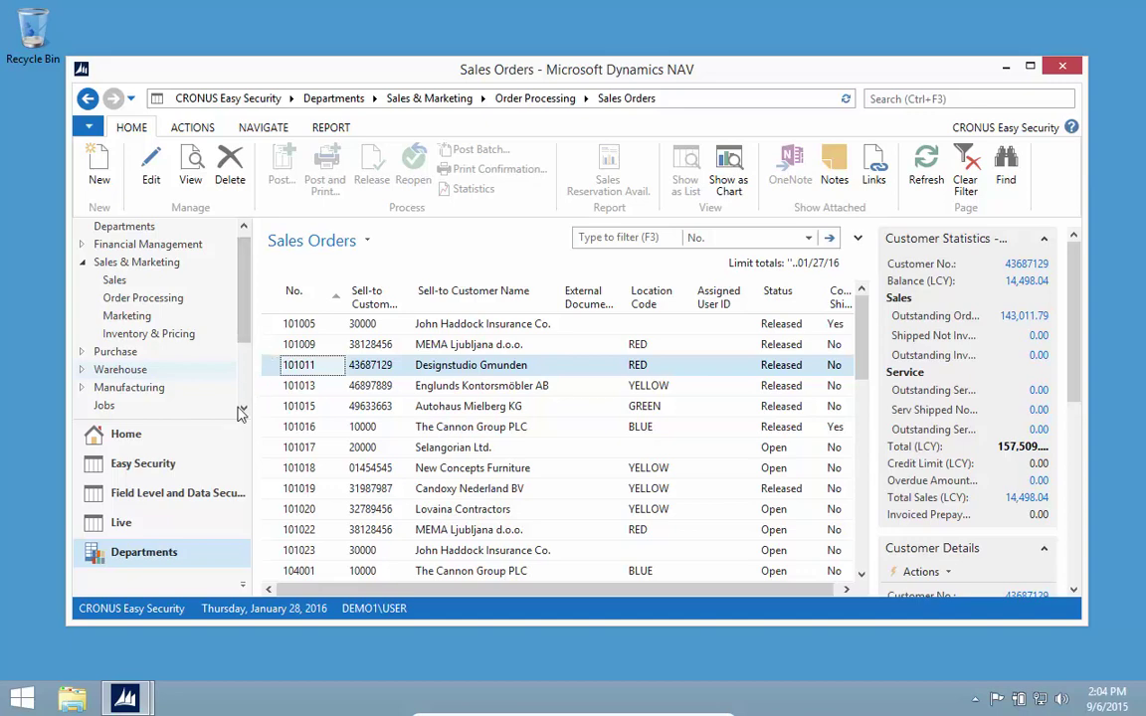
# Return to the Field Level Security Codes under Easy Security's Field Level and Data Security
pyautogui.scroll(-2, 233, 405)
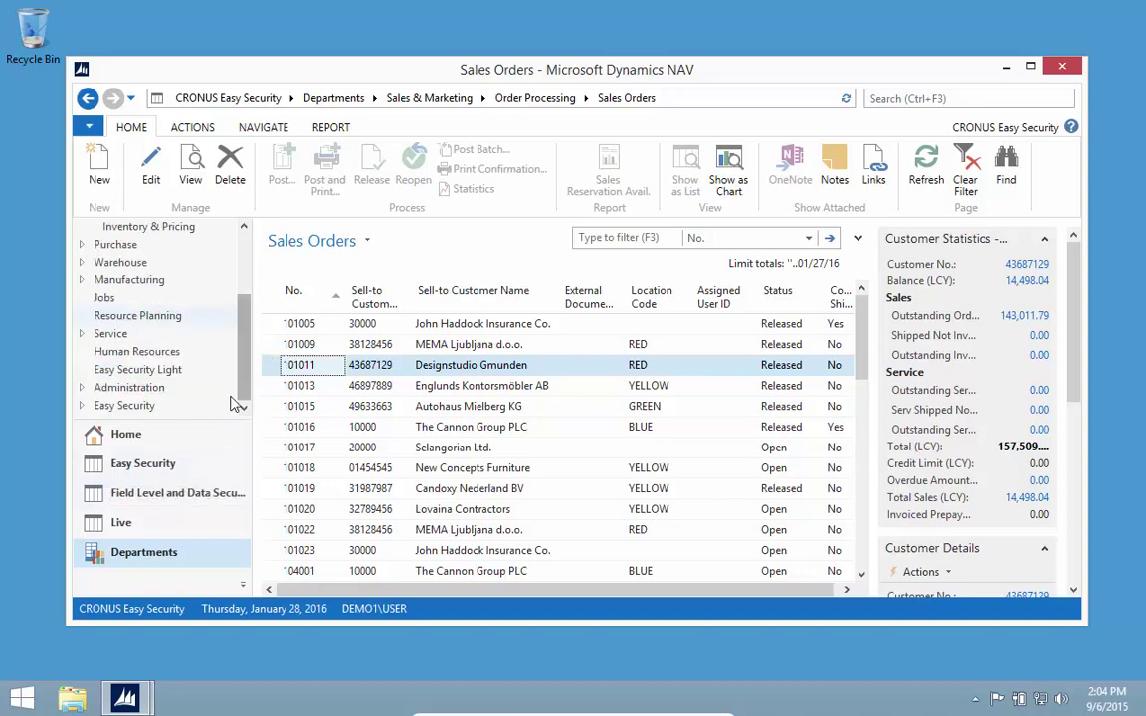
pyautogui.click(126, 405)
pyautogui.click(183, 292)
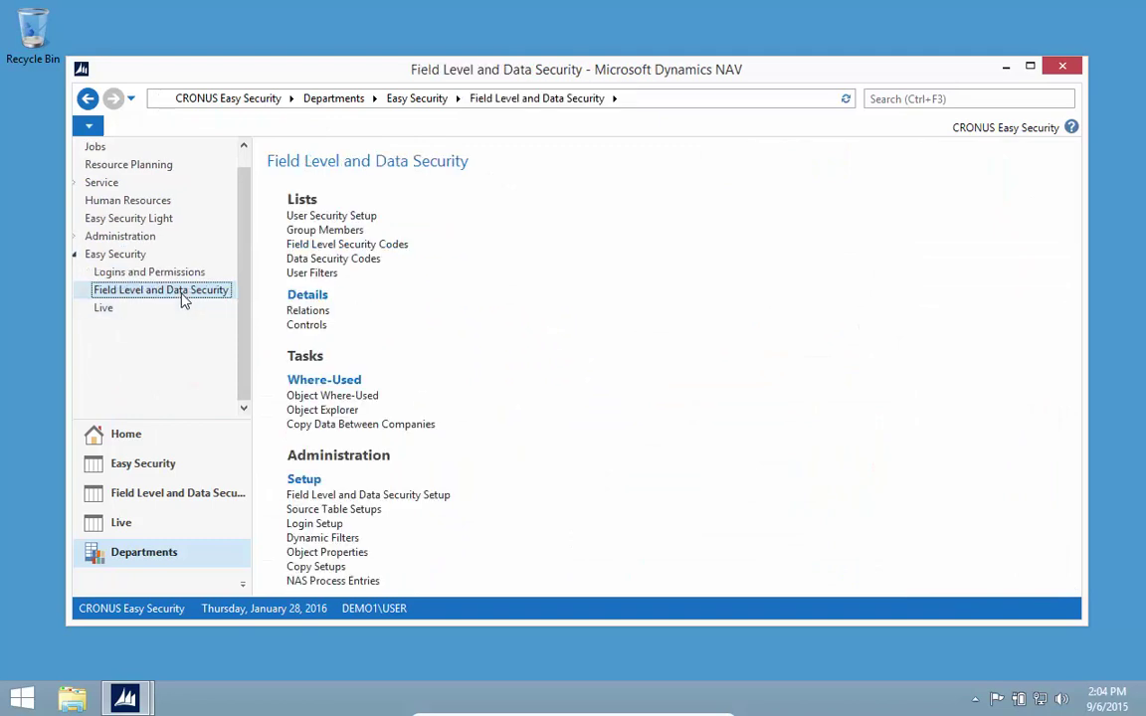
pyautogui.click(331, 245)
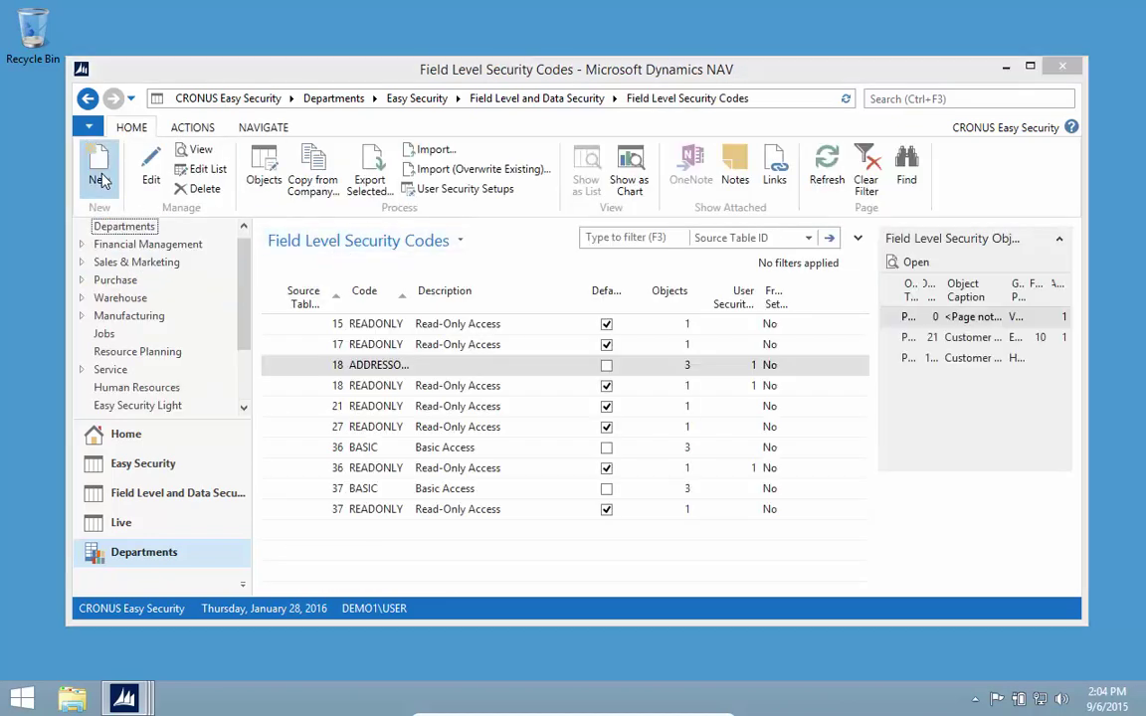
# Create field level security code SIMPLE for source table 36 Sales Header, copying the permissions from the default
pyautogui.click(100, 177)
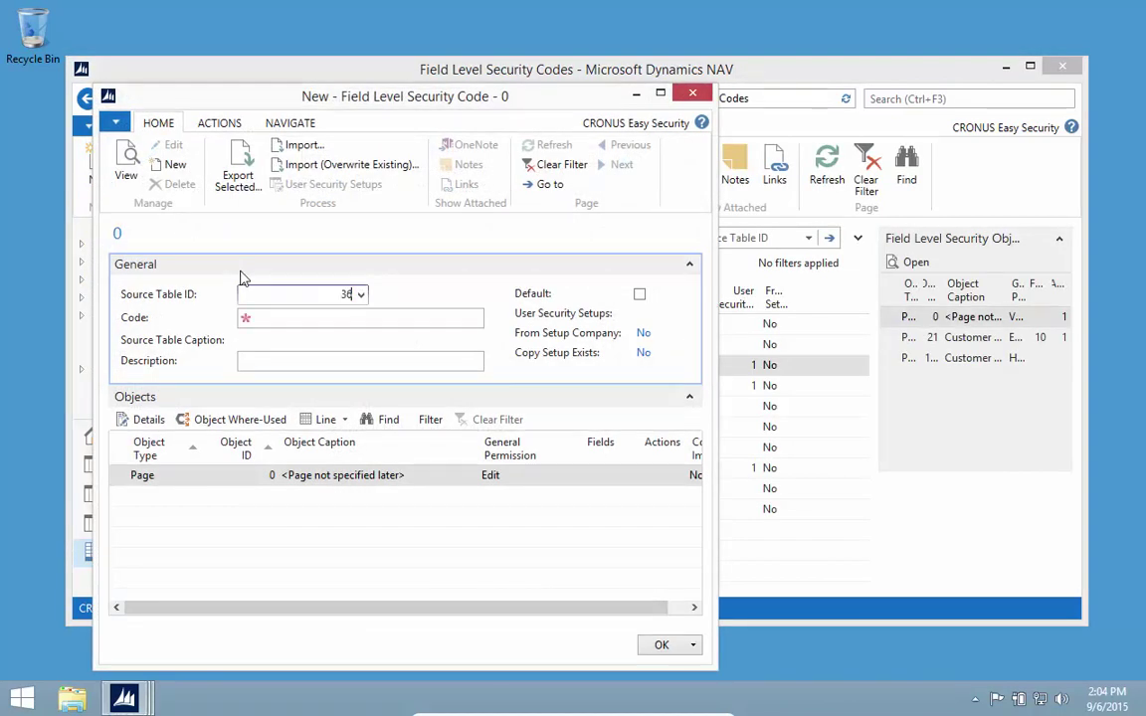
pyautogui.write('36')
pyautogui.press('Tab')
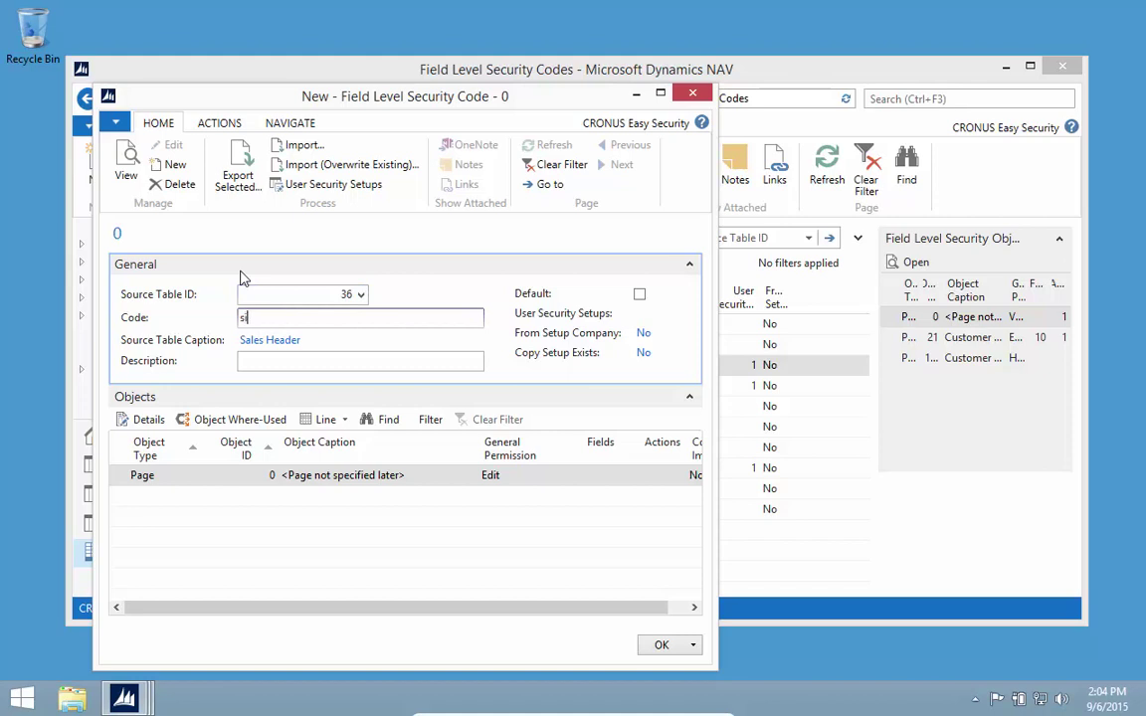
pyautogui.press('Tab')
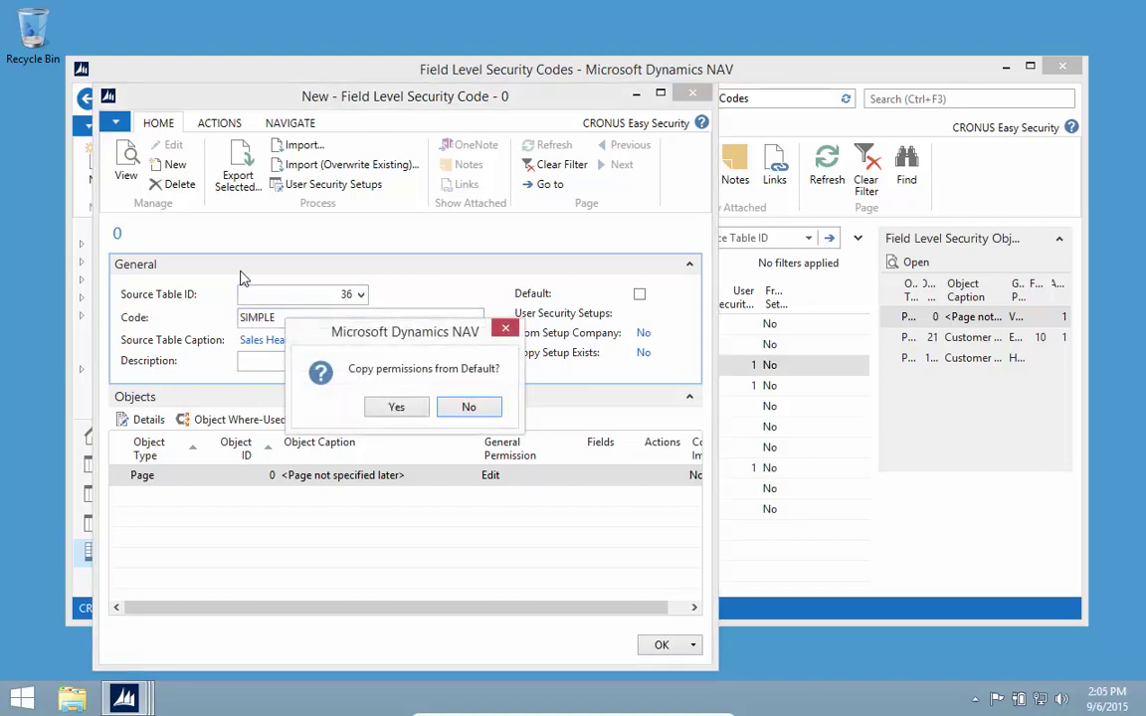
pyautogui.click(397, 410)
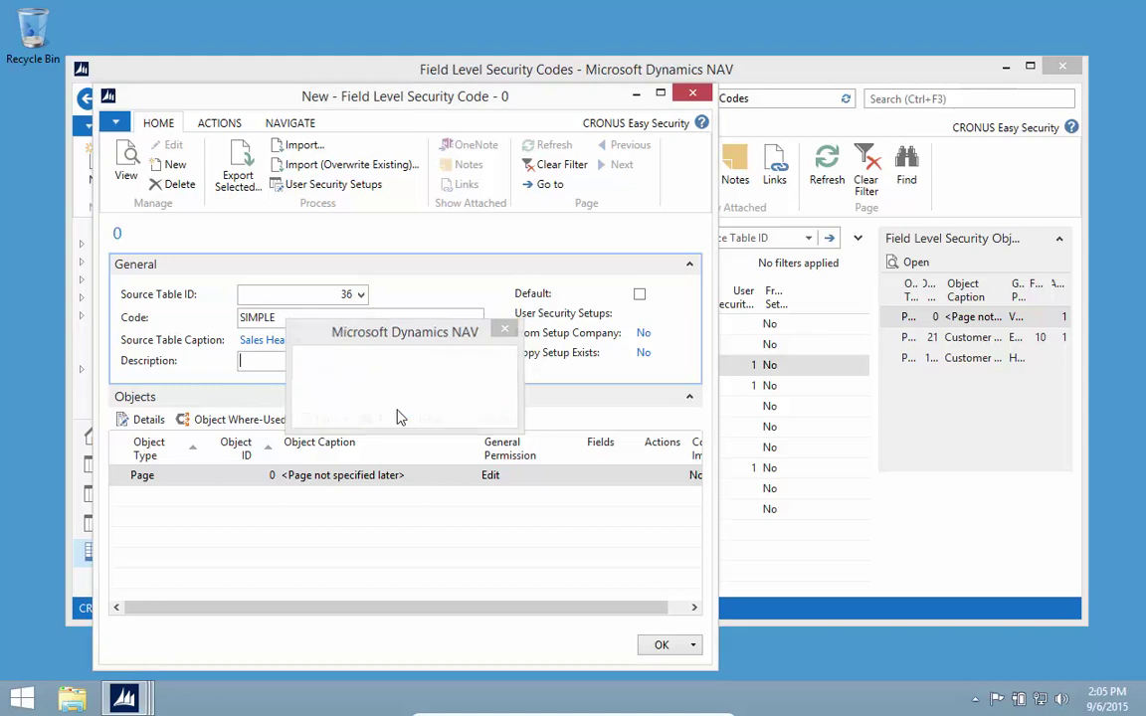
# Add page 42 Sales Order to the SIMPLE code's objects with general permission Edit and open its details
pyautogui.click(248, 503)
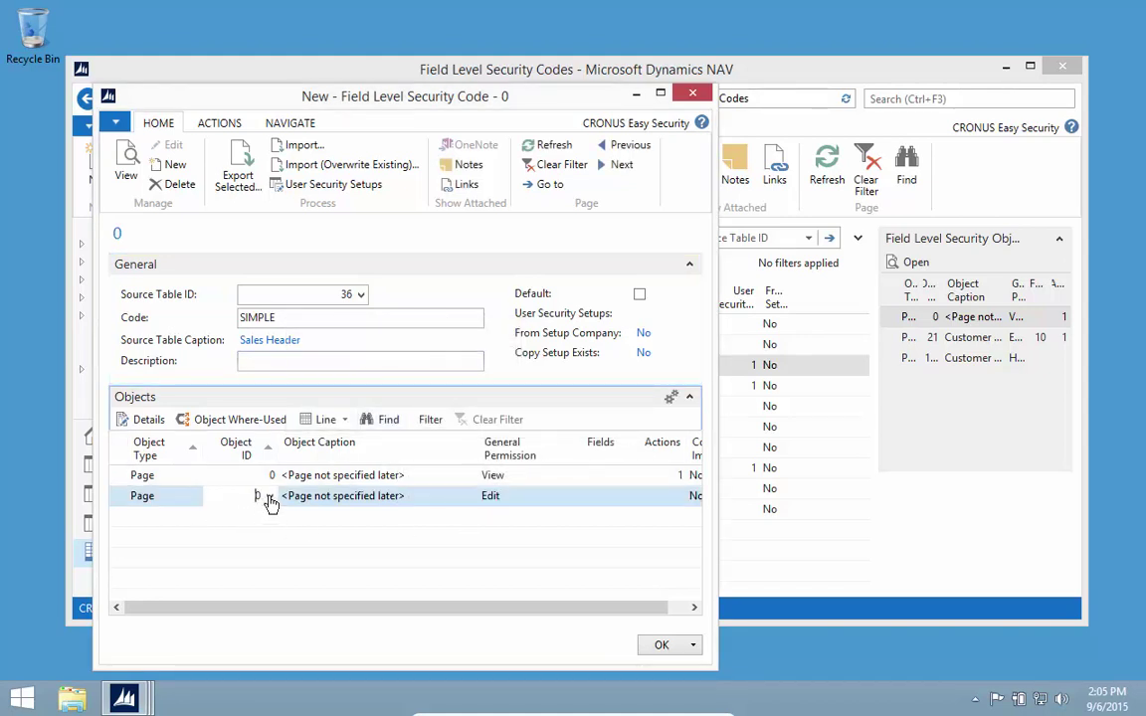
pyautogui.click(269, 497)
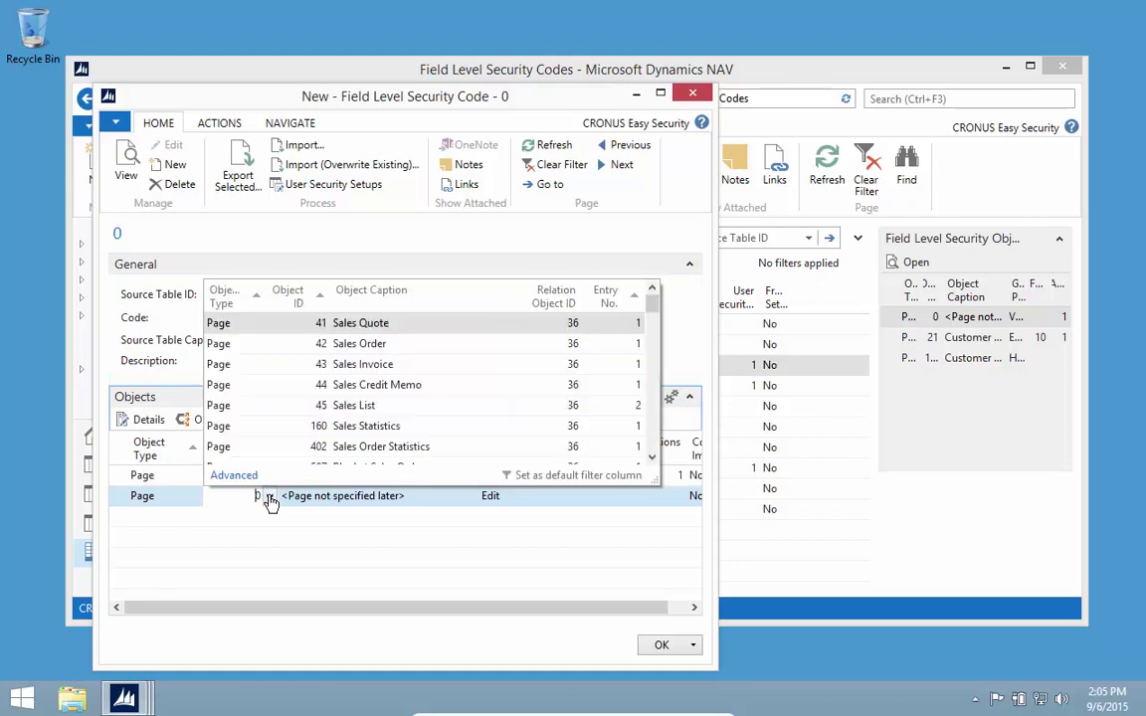
pyautogui.click(366, 350)
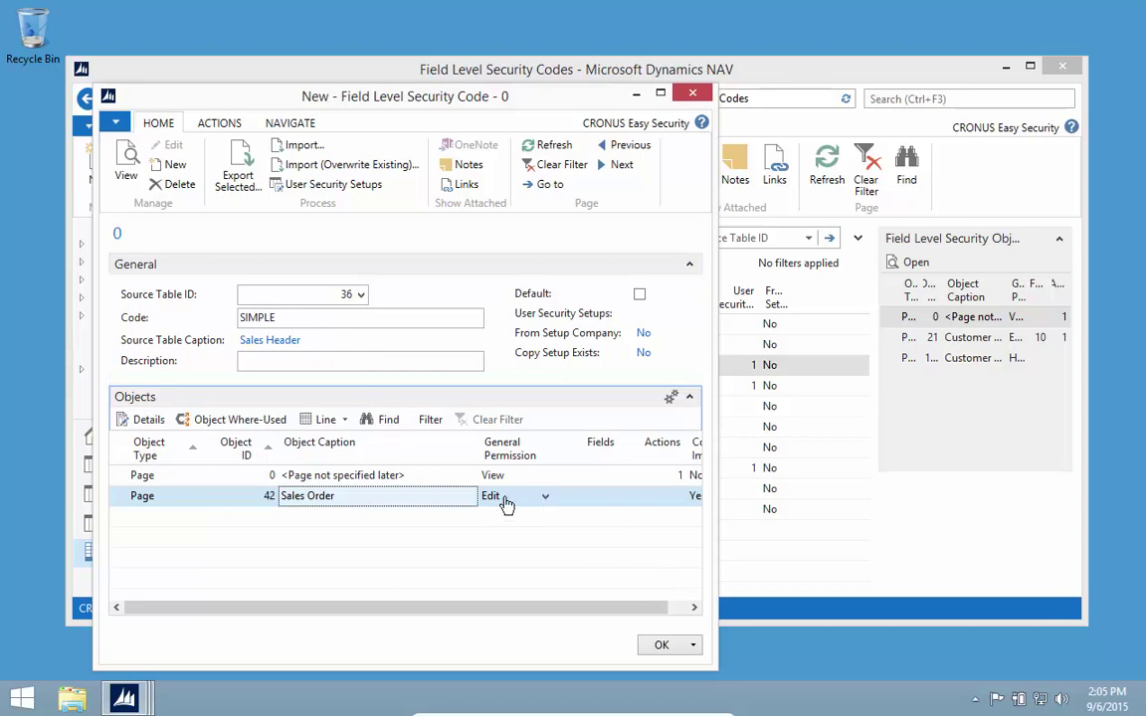
pyautogui.click(125, 419)
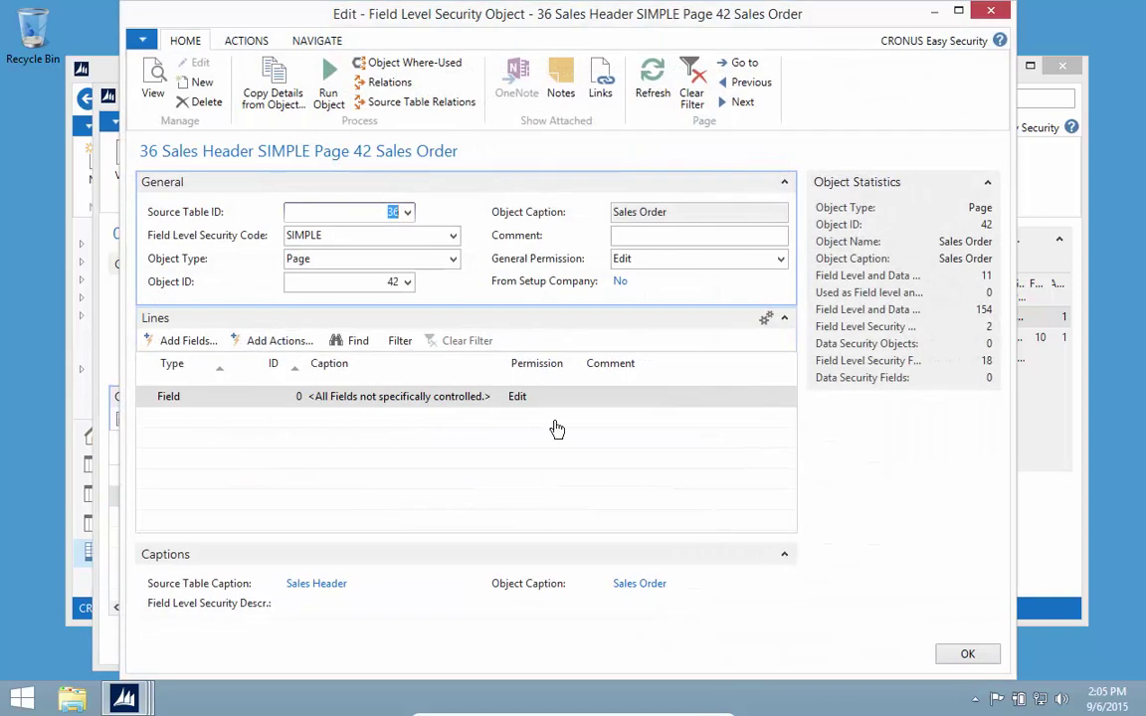
# Set the line for all uncontrolled fields to Hide and add an Action line hiding all actions not specifically controlled
pyautogui.click(574, 398)
pyautogui.click(524, 457)
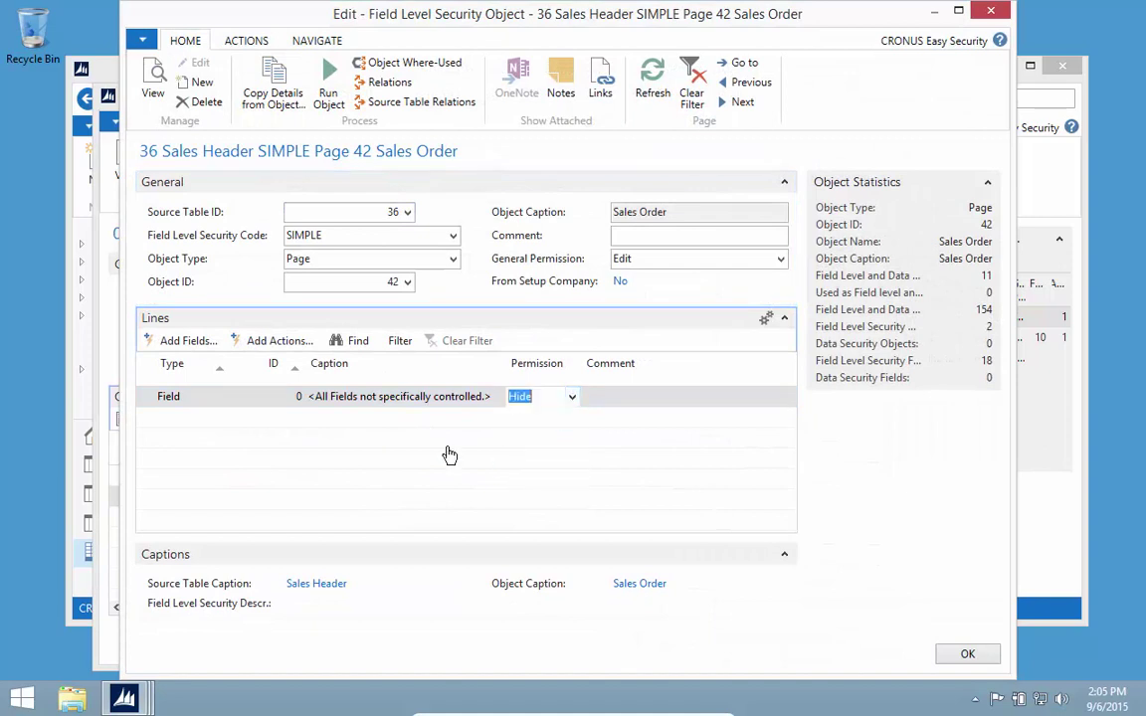
pyautogui.click(288, 430)
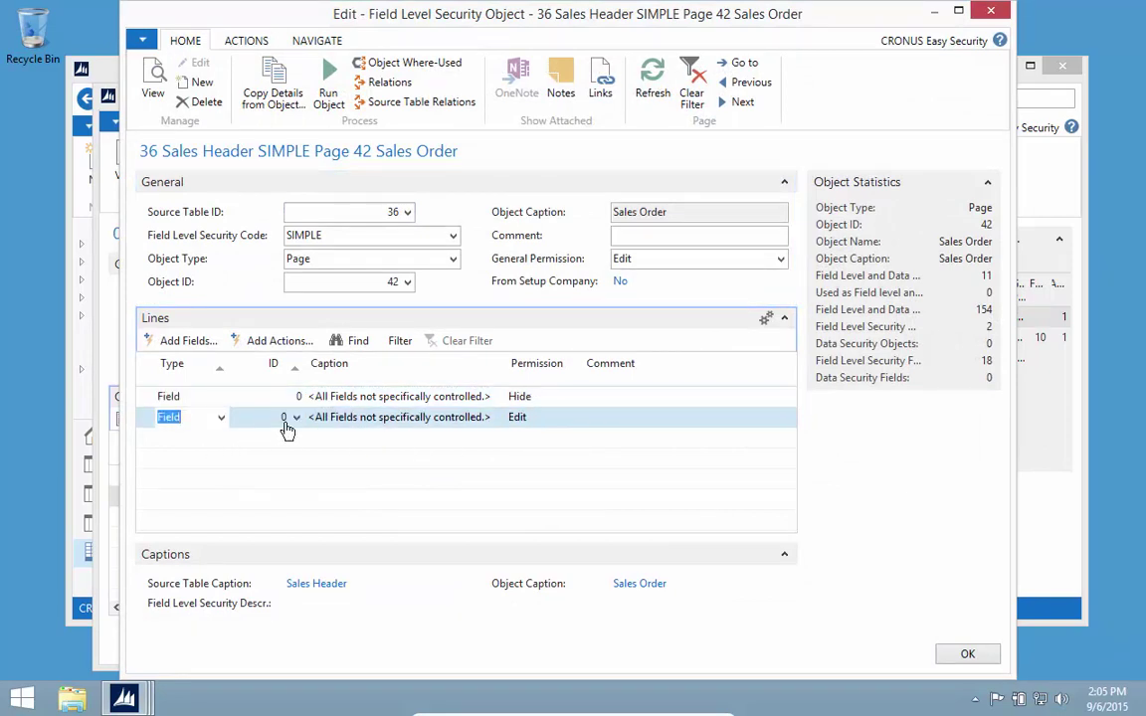
pyautogui.press('Down')
pyautogui.press('Tab')
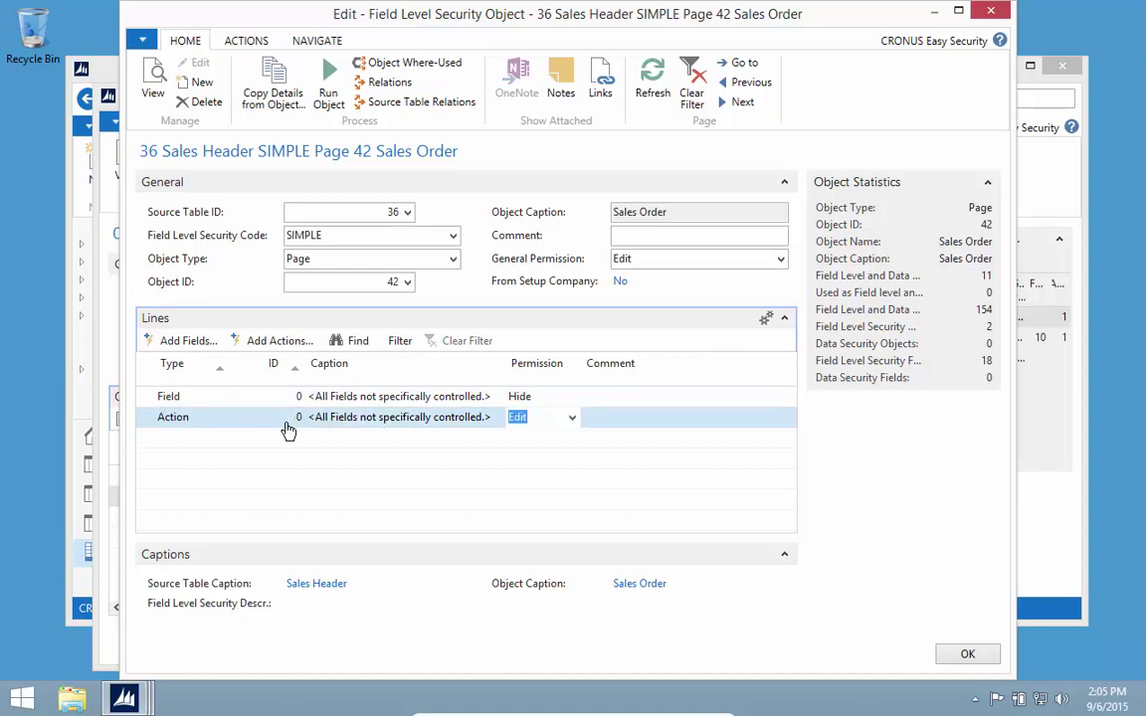
pyautogui.write('h')
pyautogui.press('Up')
pyautogui.click(281, 422)
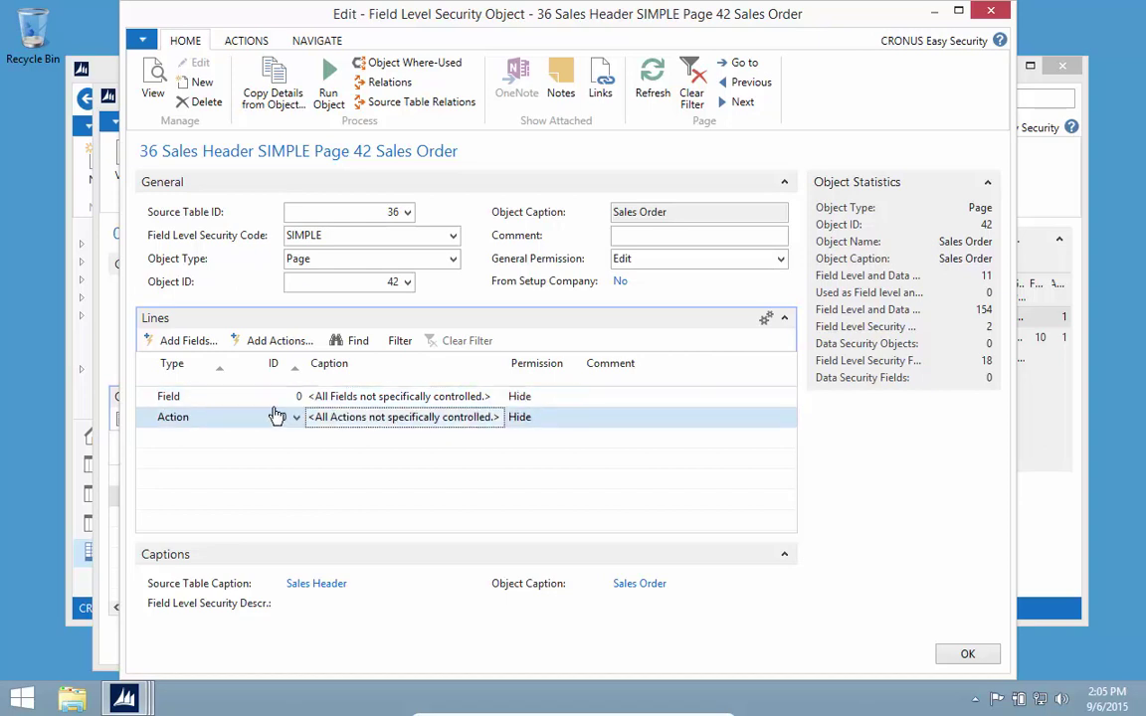
# Start adding fields to the Sales Order object, selecting Sell-to Customer No., No., and fields 11 Your Reference through 19 Order Date
pyautogui.click(185, 341)
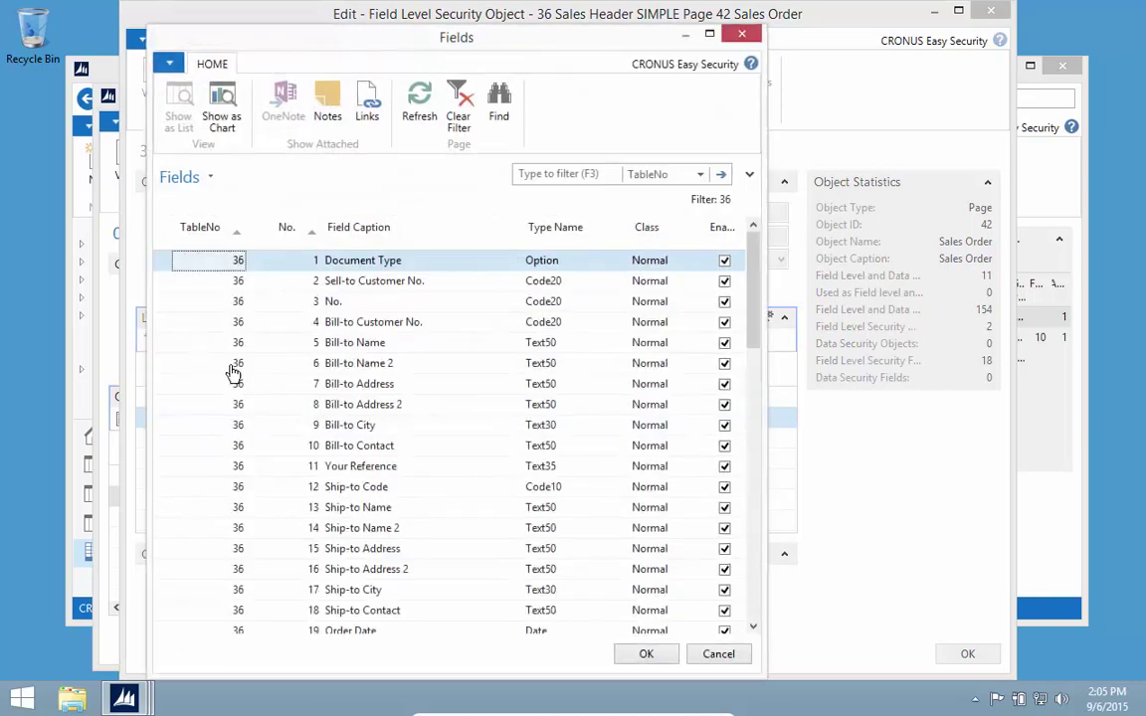
pyautogui.click(336, 301)
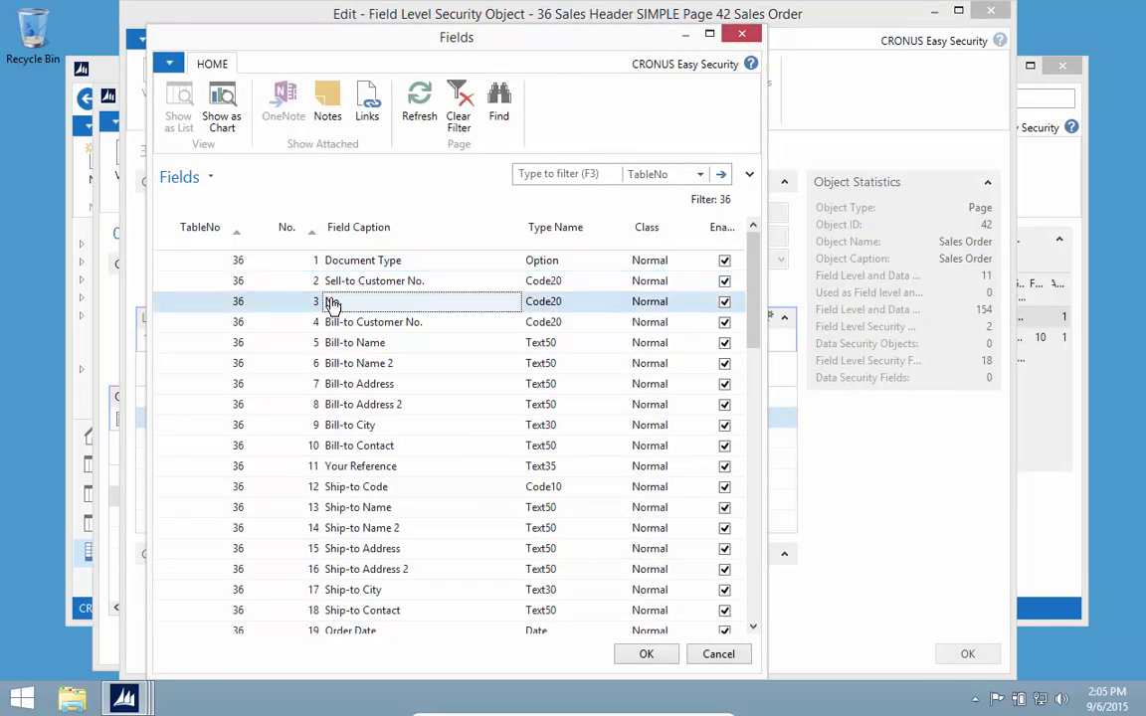
pyautogui.keyDown('shift'); pyautogui.click(338, 283); pyautogui.keyUp('shift')
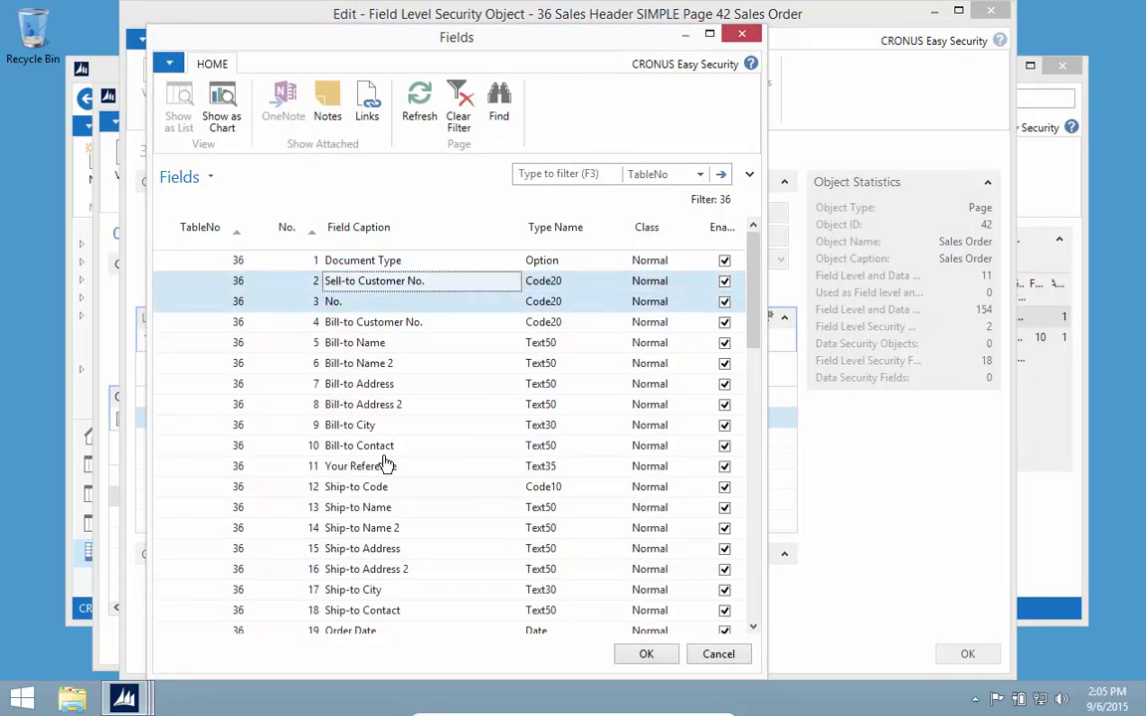
pyautogui.moveTo(344, 490); pyautogui.dragTo(348, 631)
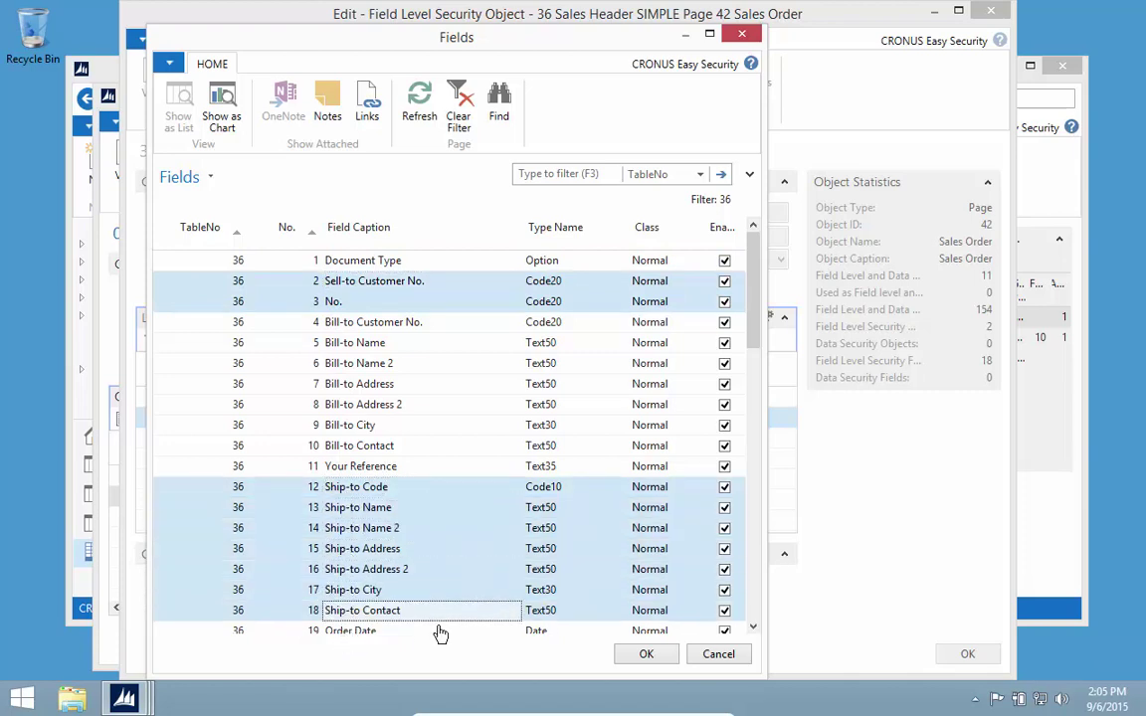
pyautogui.moveTo(440, 634); pyautogui.dragTo(384, 627)
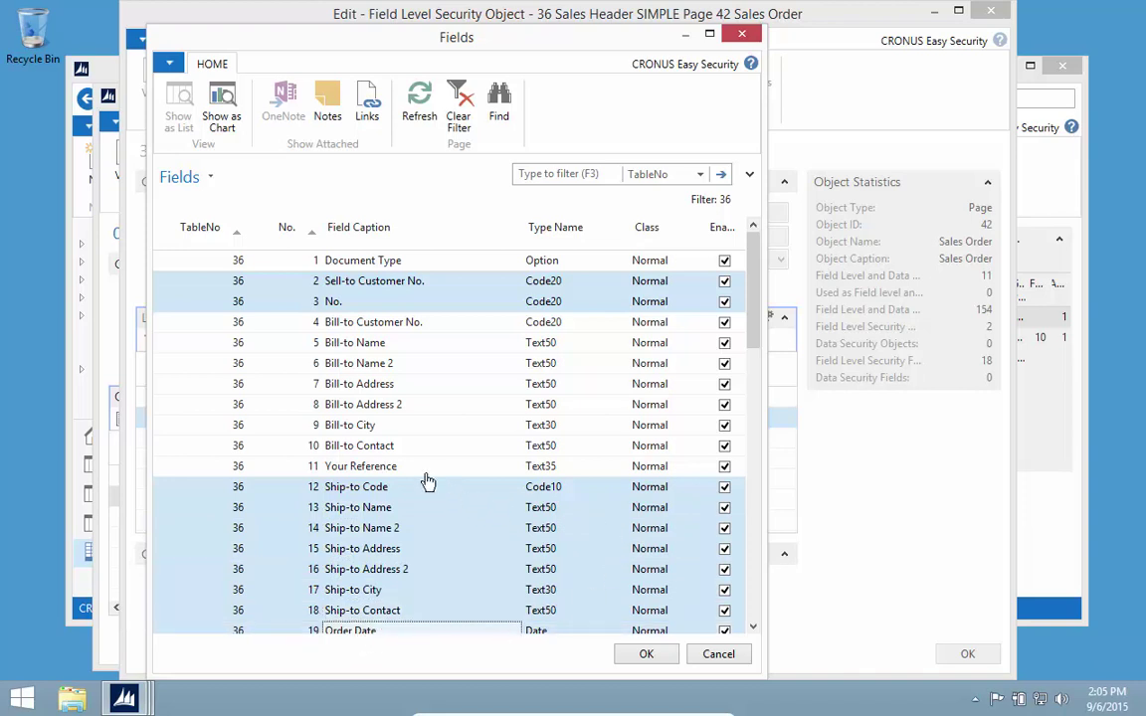
pyautogui.keyDown('ctrl'); pyautogui.click(377, 467); pyautogui.keyUp('ctrl')
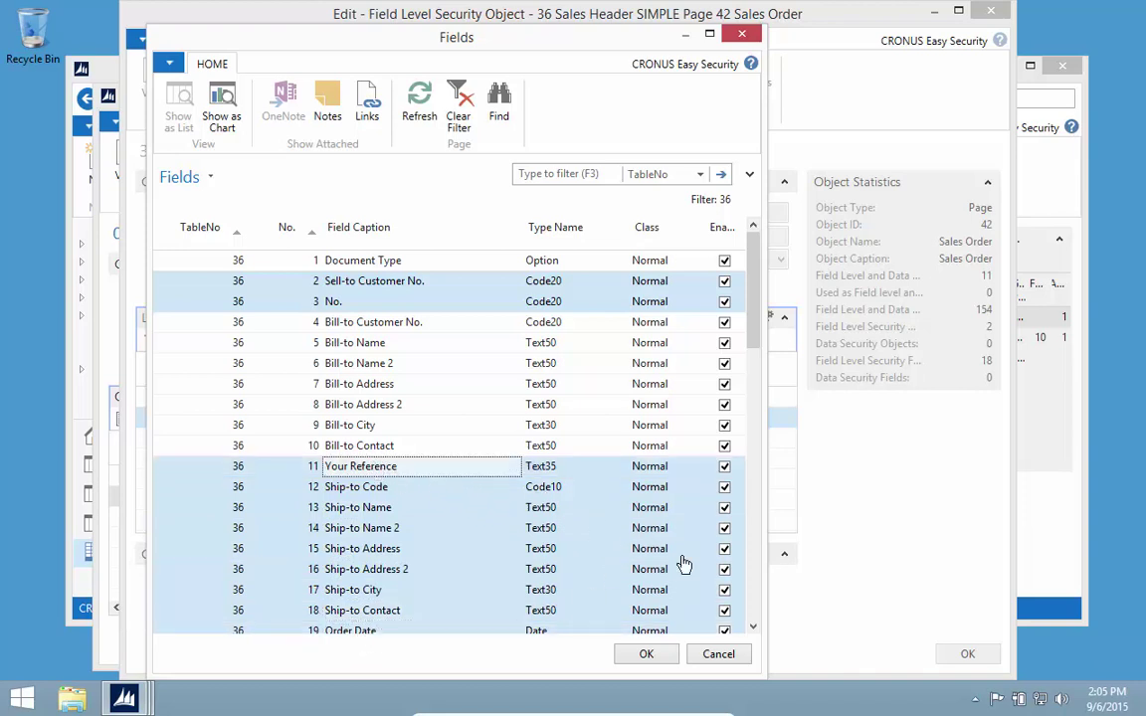
# Extend the field selection with Shipment Date, Sell-to Customer Name, Sell-to Address, Sell-to Address 2 and Sell-to City
pyautogui.scroll(-6, 680, 542)
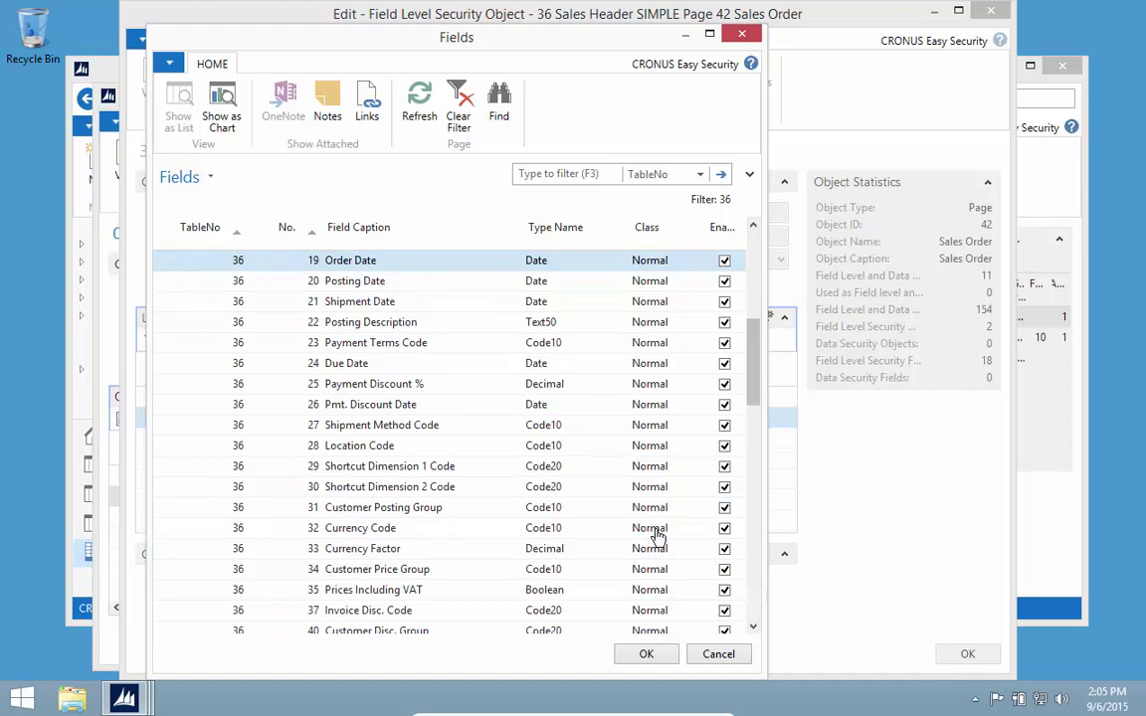
pyautogui.keyDown('ctrl'); pyautogui.click(359, 303); pyautogui.keyUp('ctrl')
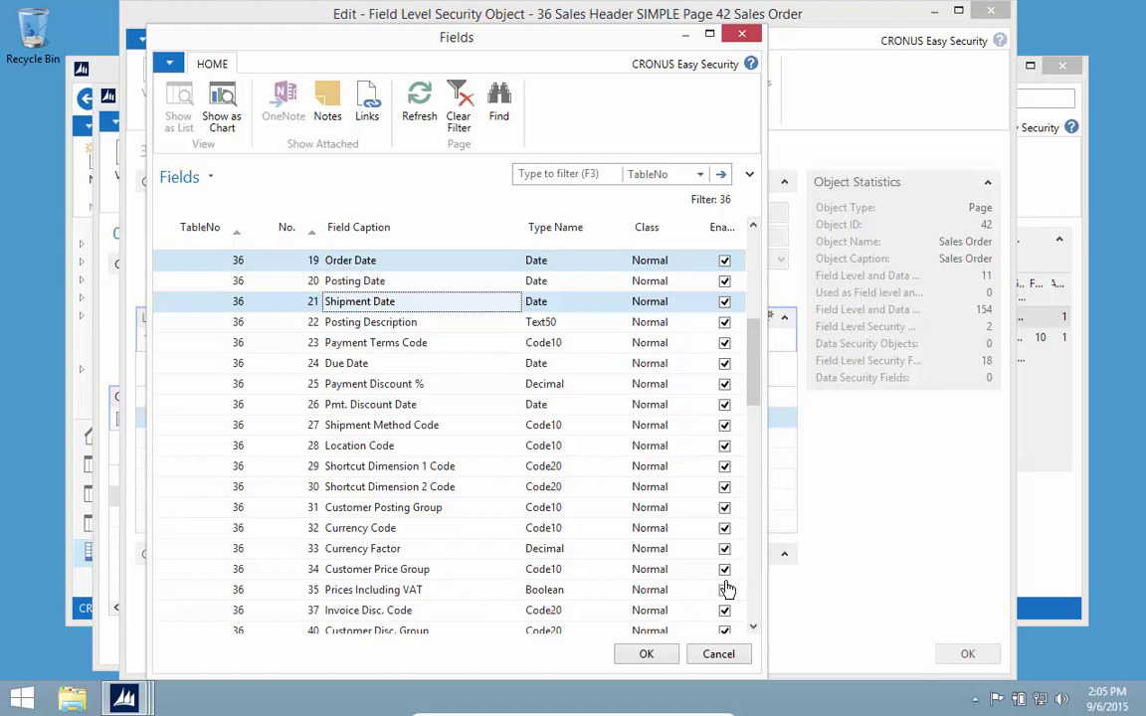
pyautogui.click(756, 601)
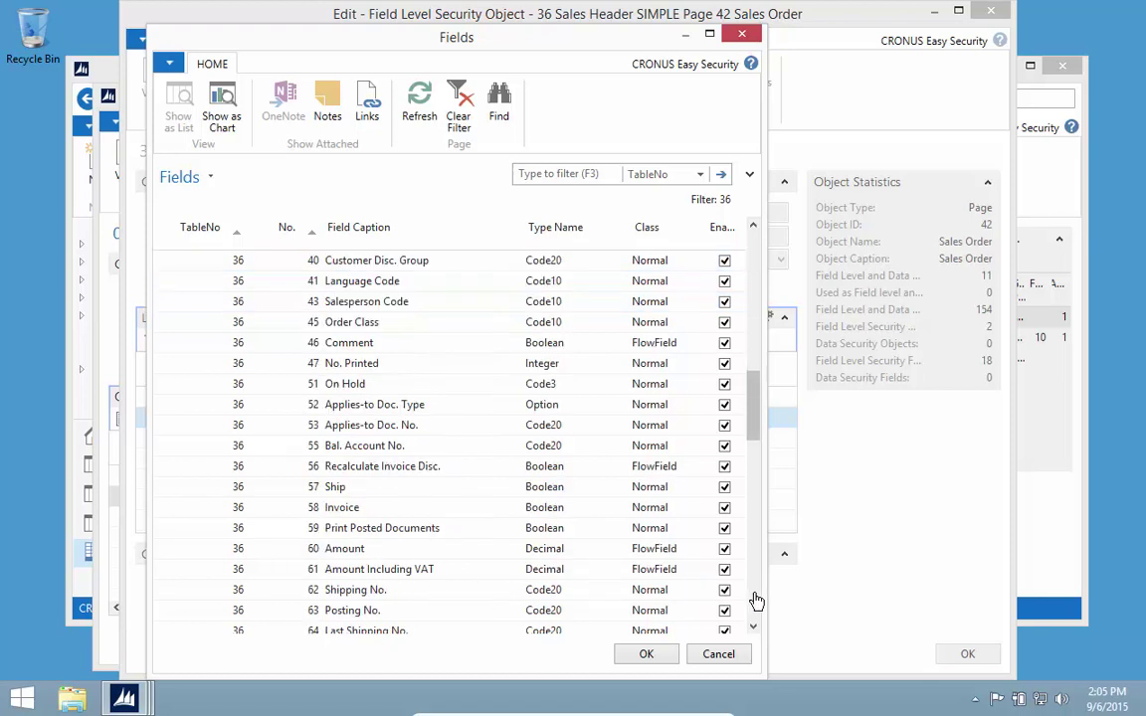
pyautogui.click(756, 601)
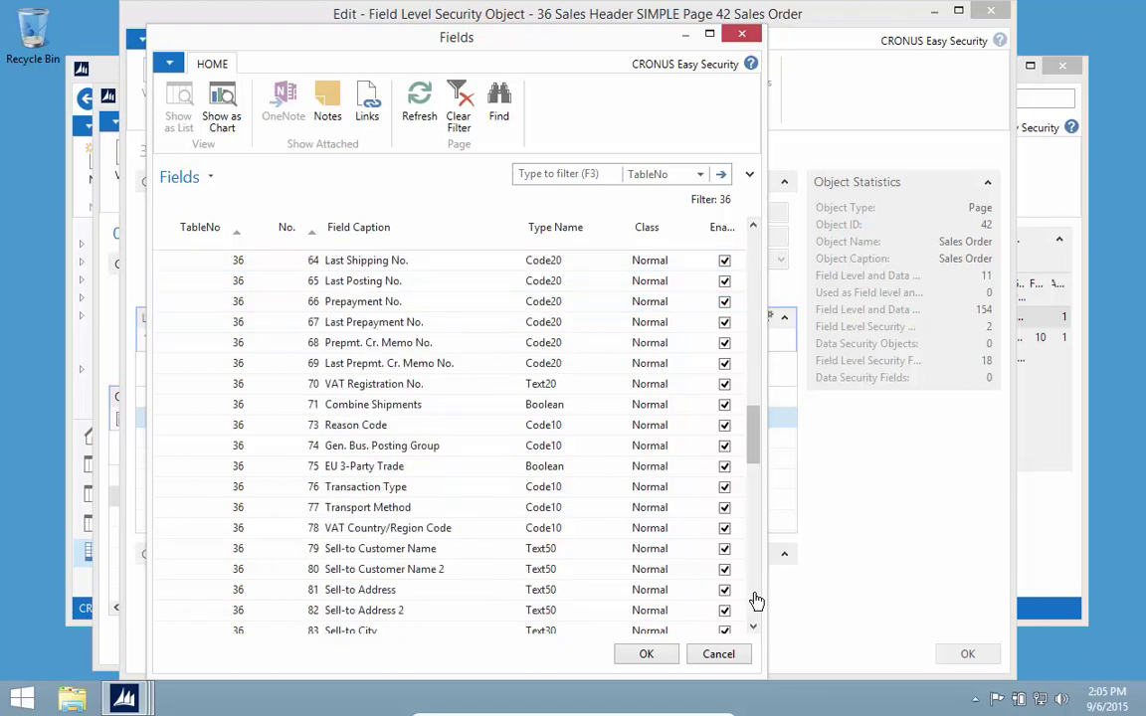
pyautogui.click(403, 548)
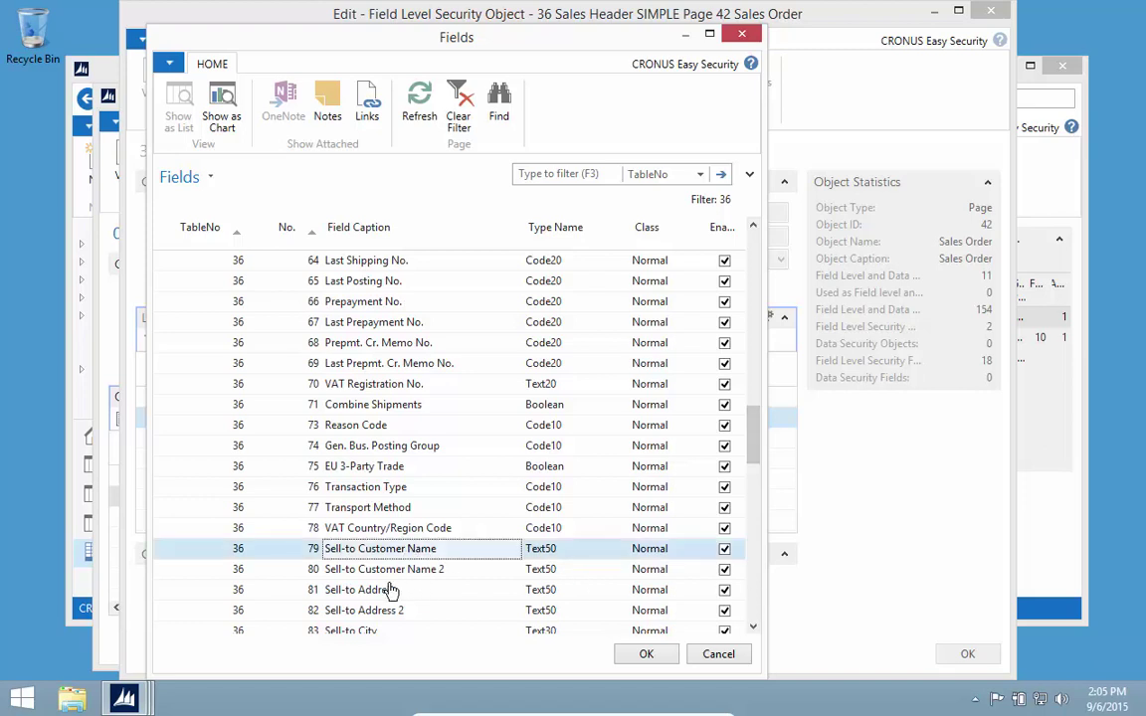
pyautogui.keyDown('ctrl'); pyautogui.click(384, 590); pyautogui.keyUp('ctrl')
pyautogui.keyDown('ctrl'); pyautogui.click(364, 610); pyautogui.keyUp('ctrl')
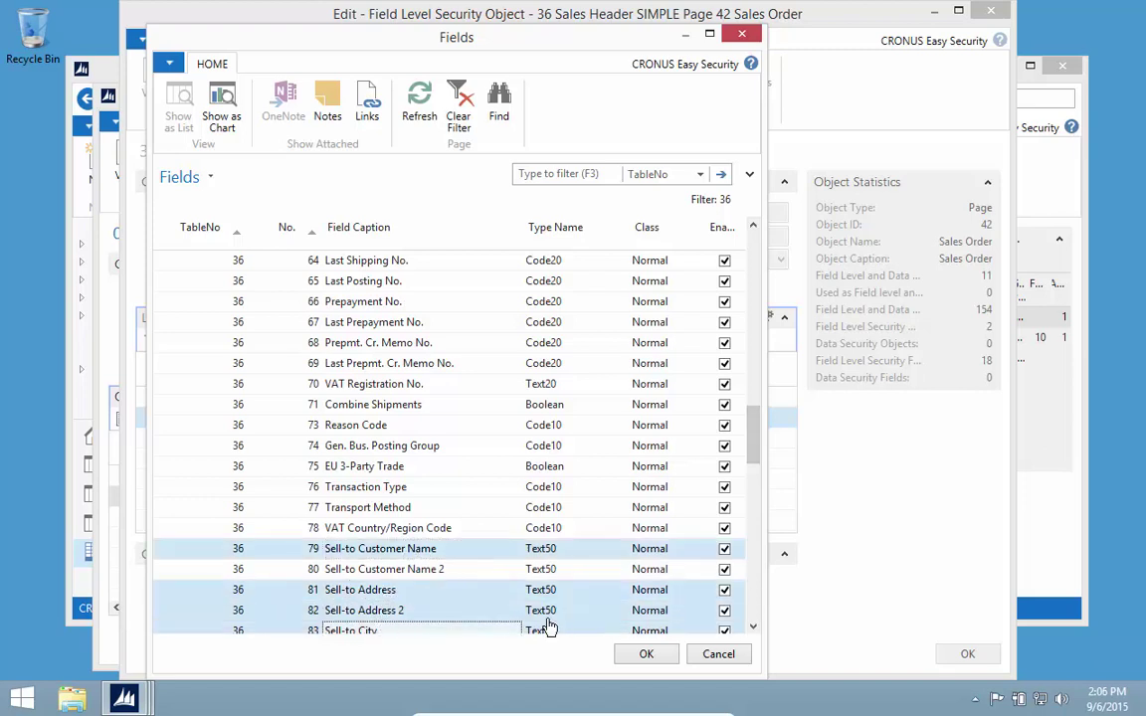
pyautogui.click(758, 605)
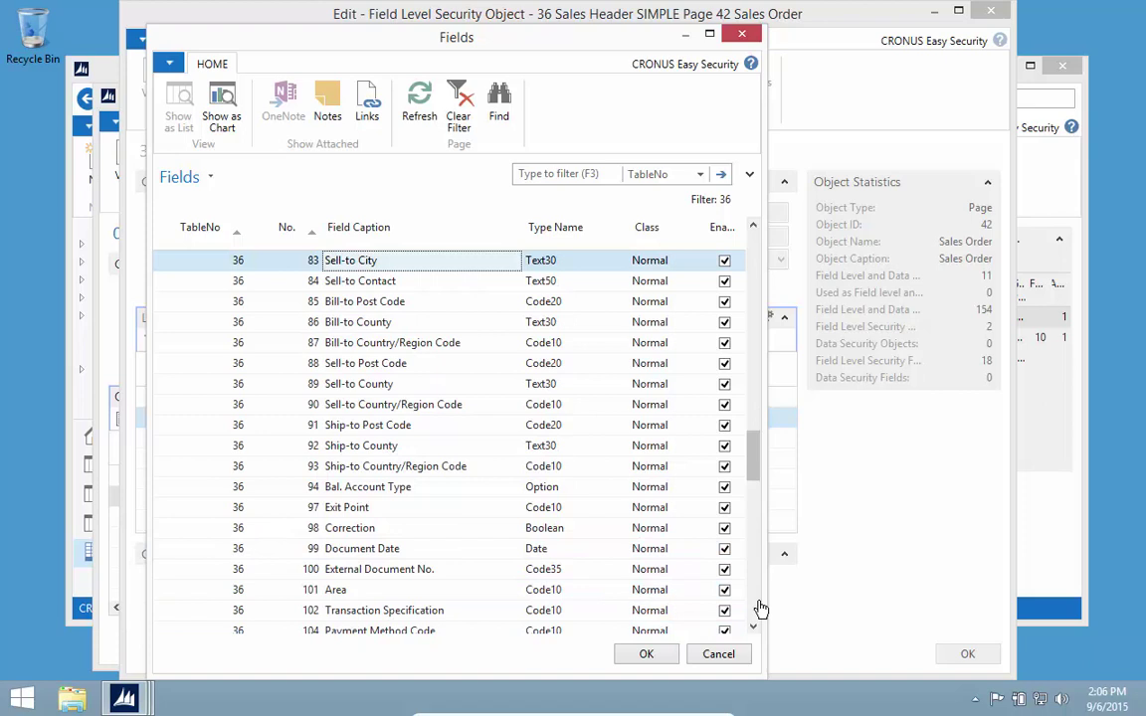
# Also select the Post Code, County and Country/Region Code fields for both Ship-to and Sell-to
pyautogui.keyDown('ctrl'); pyautogui.click(343, 428); pyautogui.keyUp('ctrl')
pyautogui.keyDown('ctrl'); pyautogui.click(348, 448); pyautogui.keyUp('ctrl')
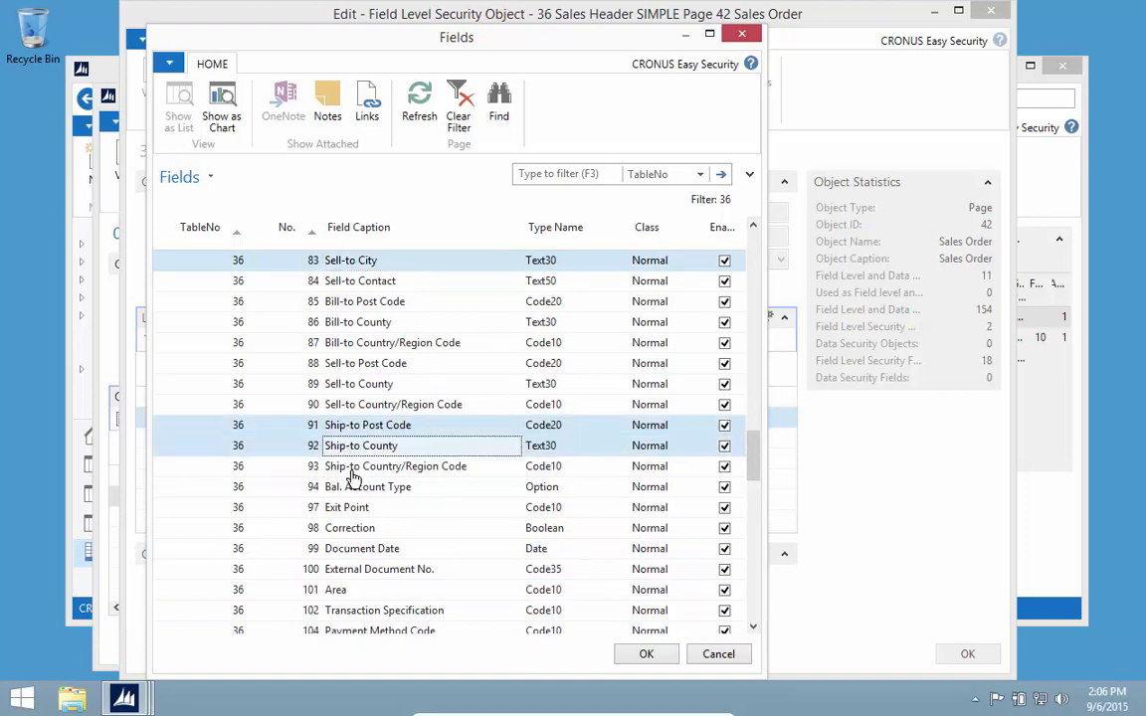
pyautogui.keyDown('ctrl'); pyautogui.click(352, 470); pyautogui.keyUp('ctrl')
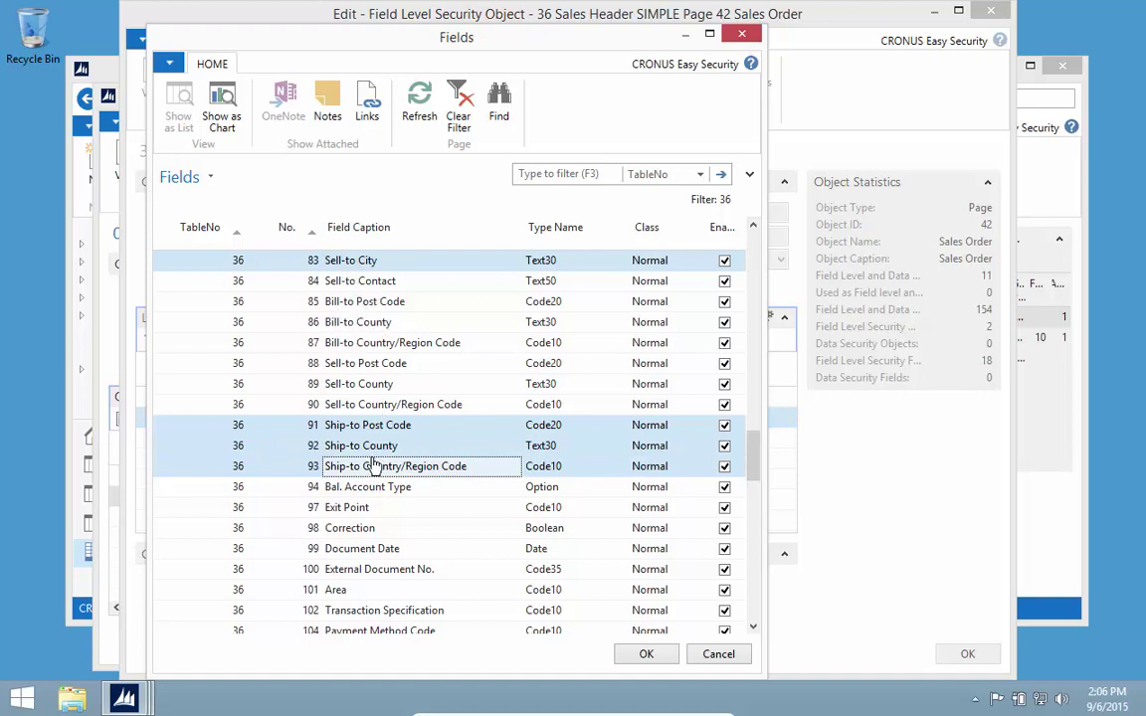
pyautogui.keyDown('ctrl'); pyautogui.click(364, 365); pyautogui.keyUp('ctrl')
pyautogui.keyDown('ctrl'); pyautogui.click(364, 386); pyautogui.keyUp('ctrl')
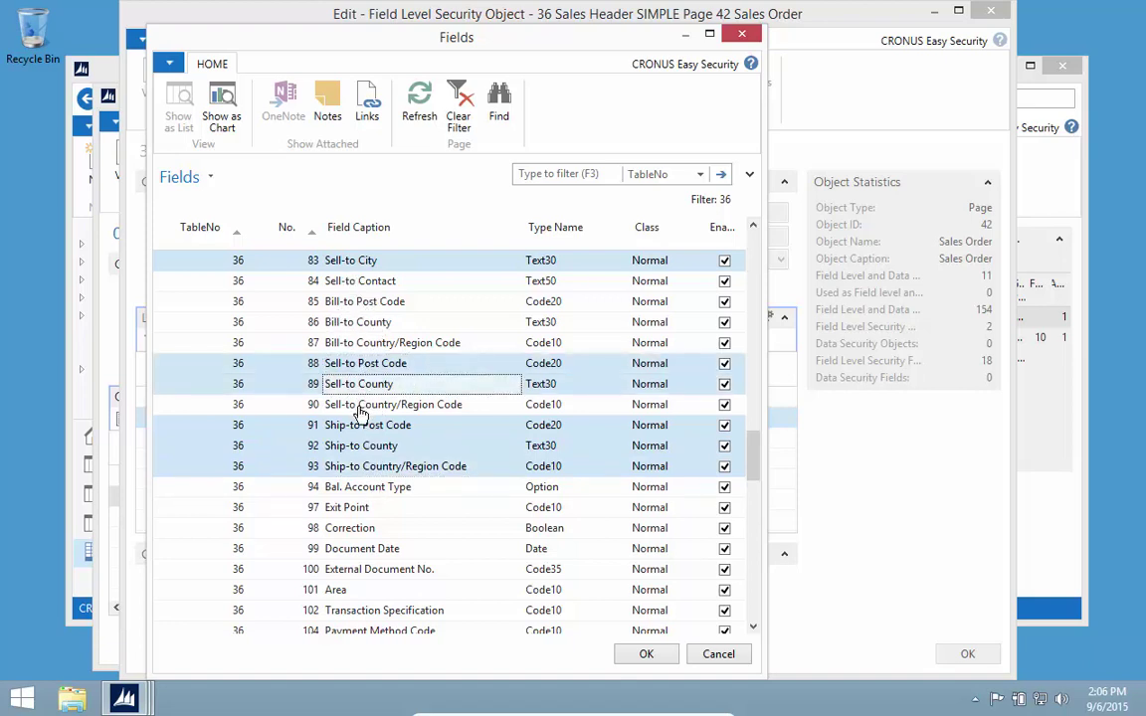
pyautogui.keyDown('ctrl'); pyautogui.click(361, 407); pyautogui.keyUp('ctrl')
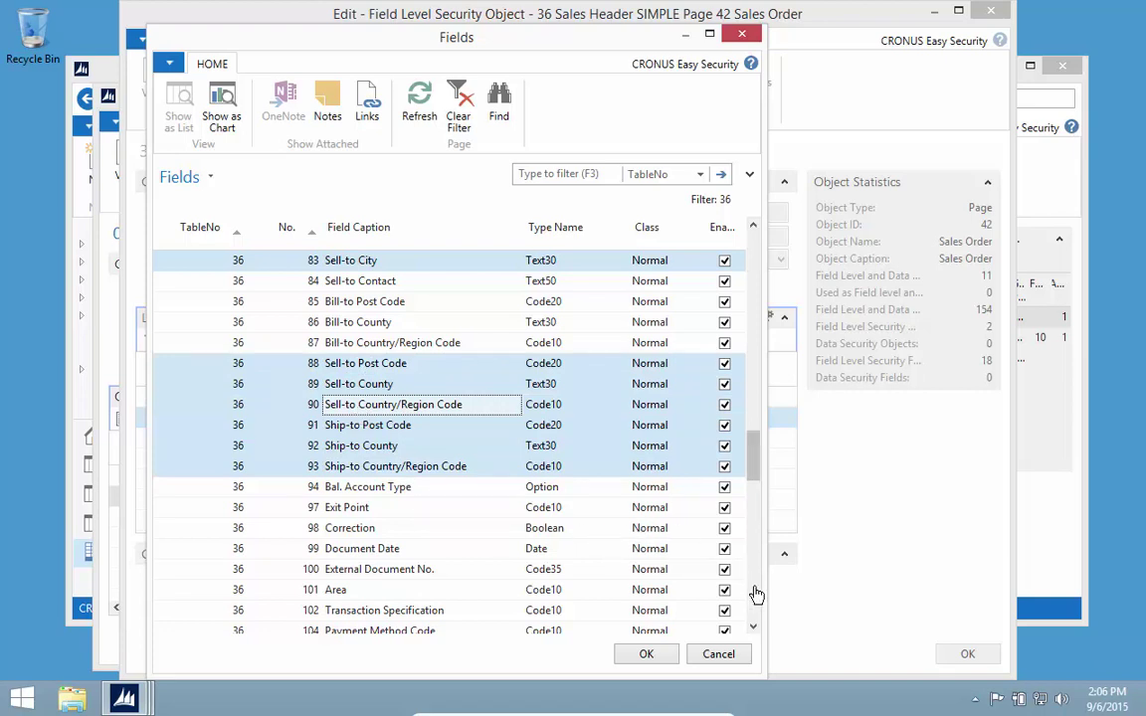
# Include Location Code in the selection and add all selected fields to the Sales Order object's lines
pyautogui.moveTo(760, 473); pyautogui.dragTo(773, 317)
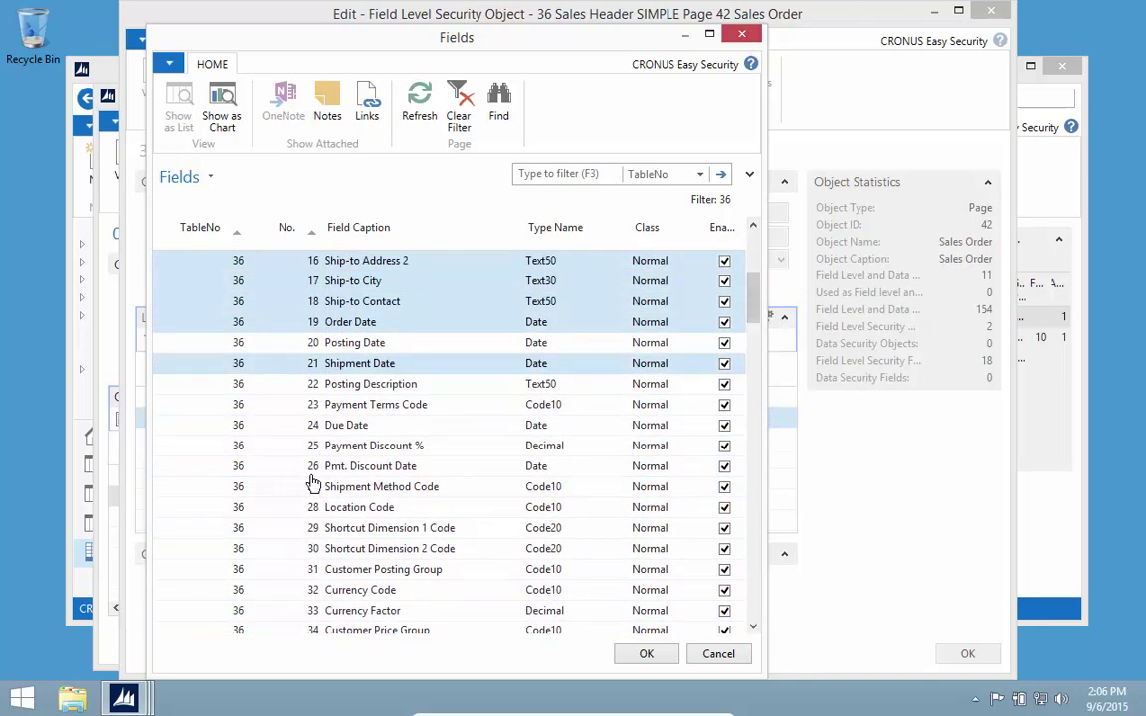
pyautogui.keyDown('ctrl'); pyautogui.click(317, 507); pyautogui.keyUp('ctrl')
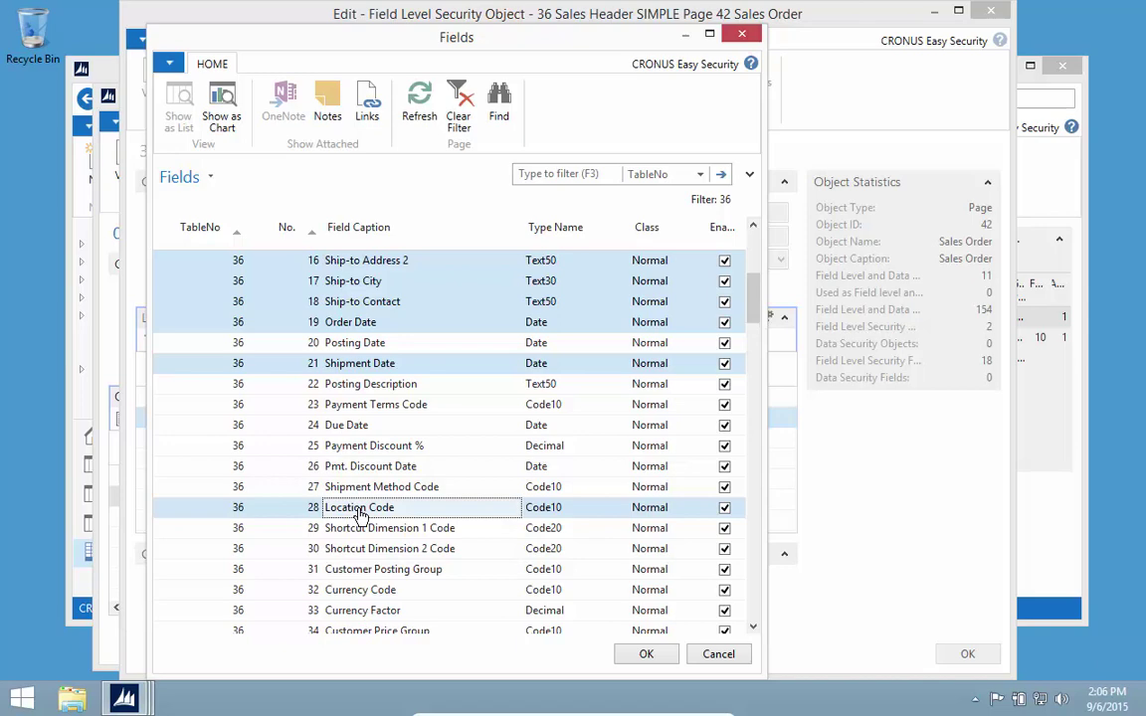
pyautogui.click(649, 657)
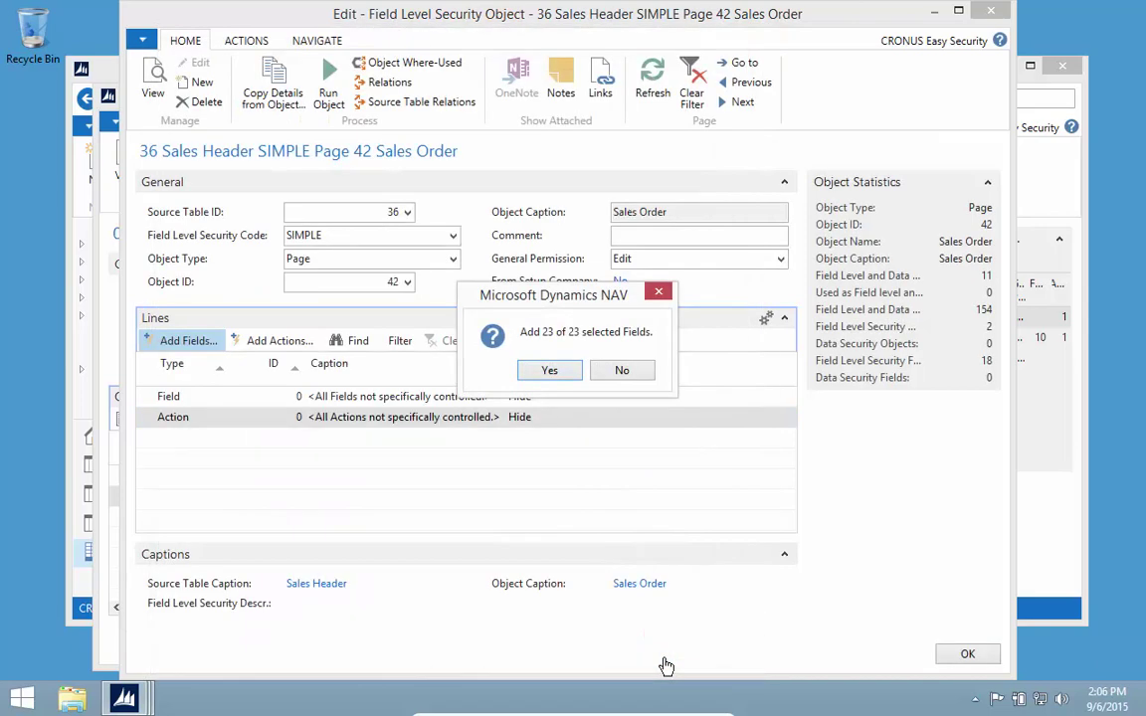
pyautogui.click(572, 380)
pyautogui.scroll(6, 488, 486)
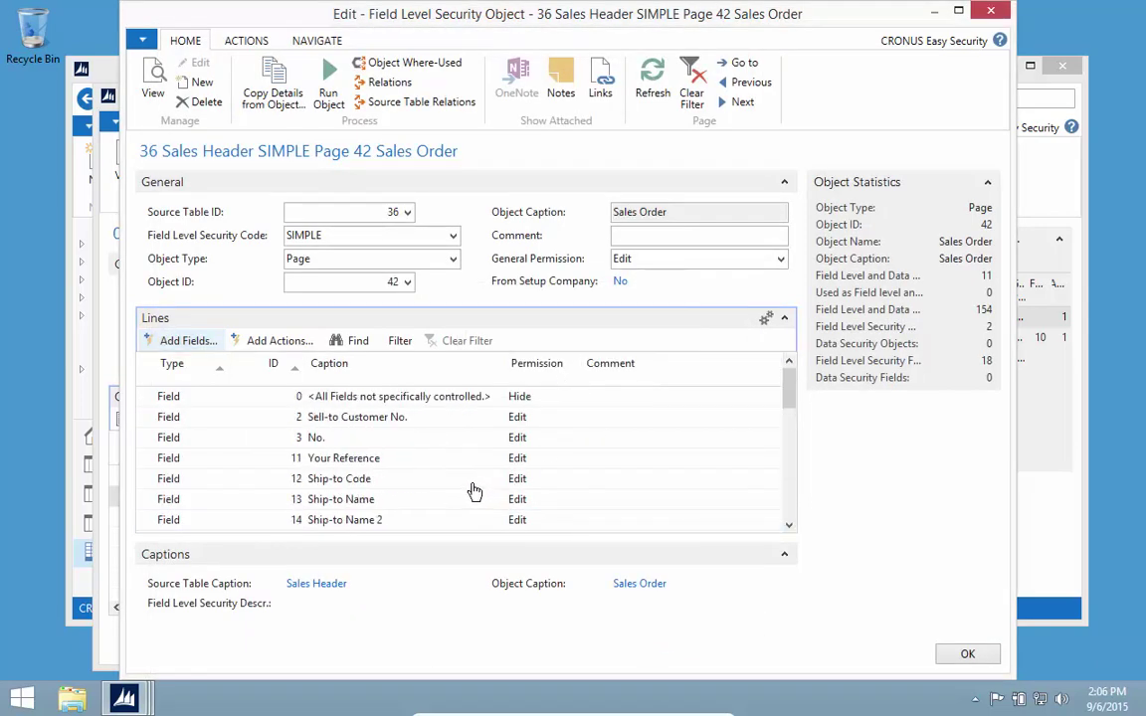
# Set the permission of the Sell-to Customer No. and No. fields to View
pyautogui.click(550, 426)
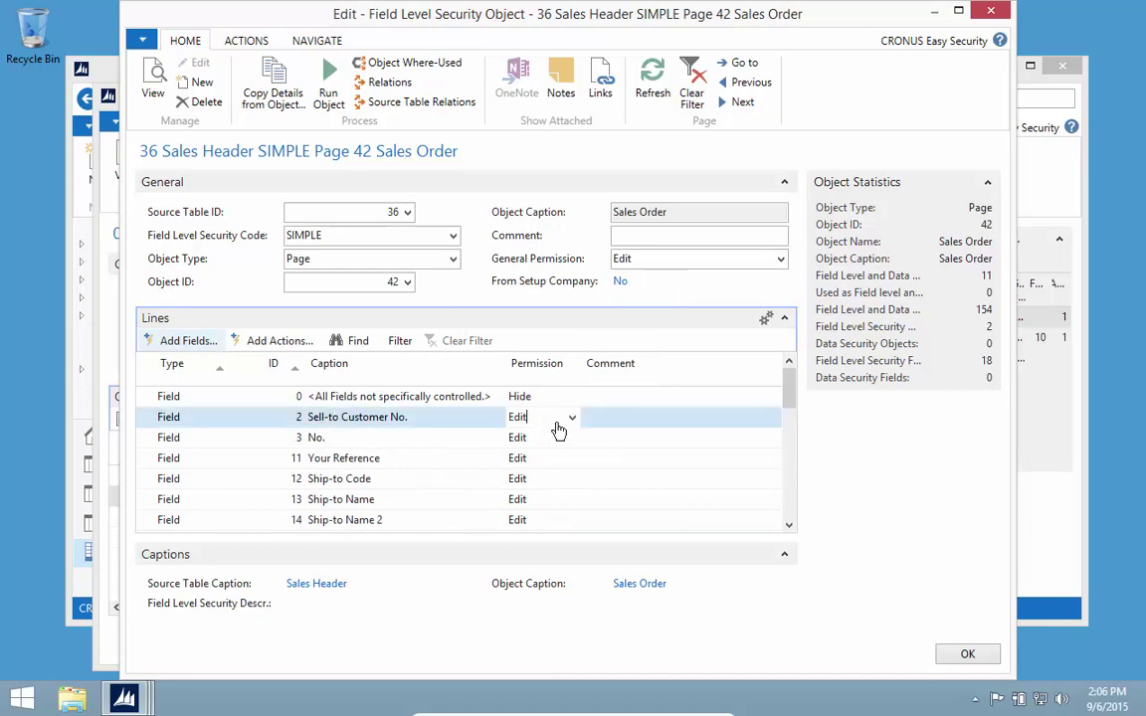
pyautogui.click(576, 419)
pyautogui.press('Down')
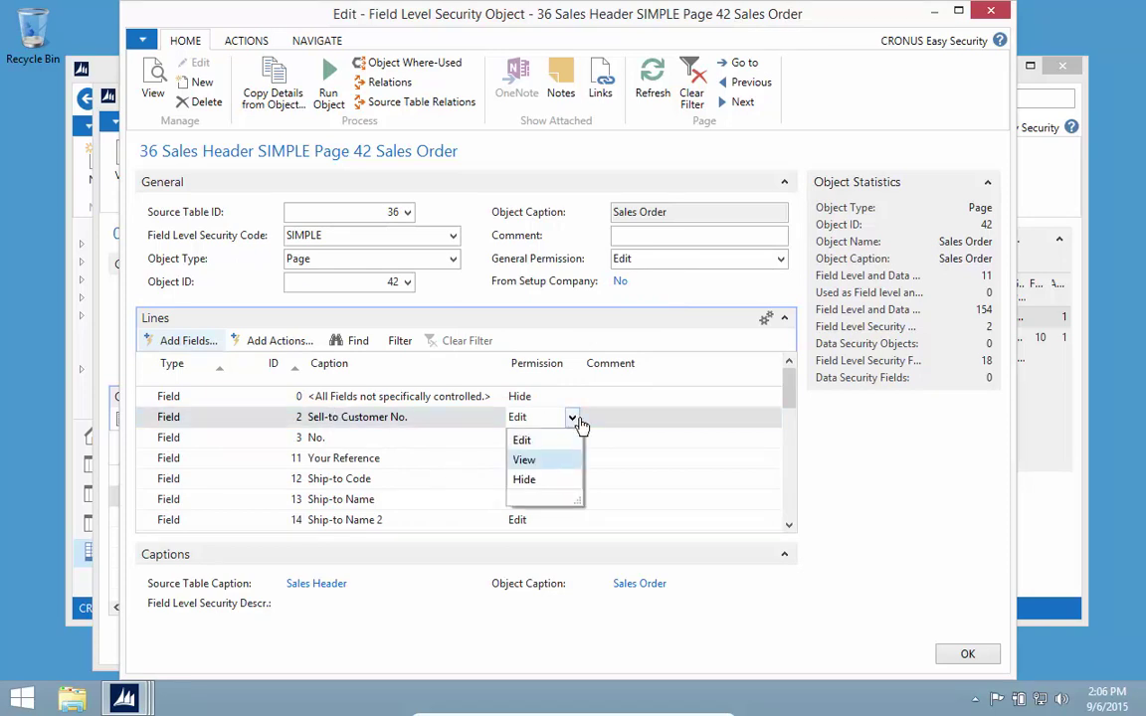
pyautogui.press('Return')
pyautogui.press('Down')
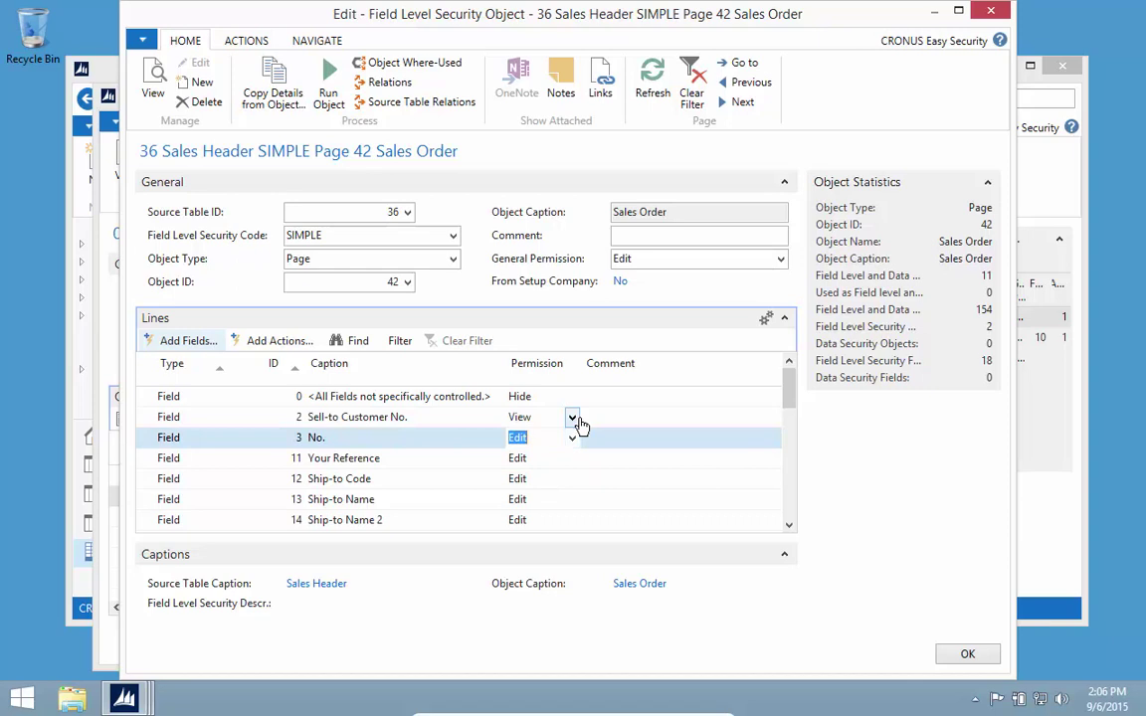
pyautogui.write('V')
pyautogui.press('Down')
# Set the permission of the Order Date field to View
pyautogui.press('Down')
pyautogui.press('Down')
pyautogui.press('Down')
pyautogui.press('Down')
pyautogui.press('Down')
pyautogui.press('Down')
pyautogui.press('Down')
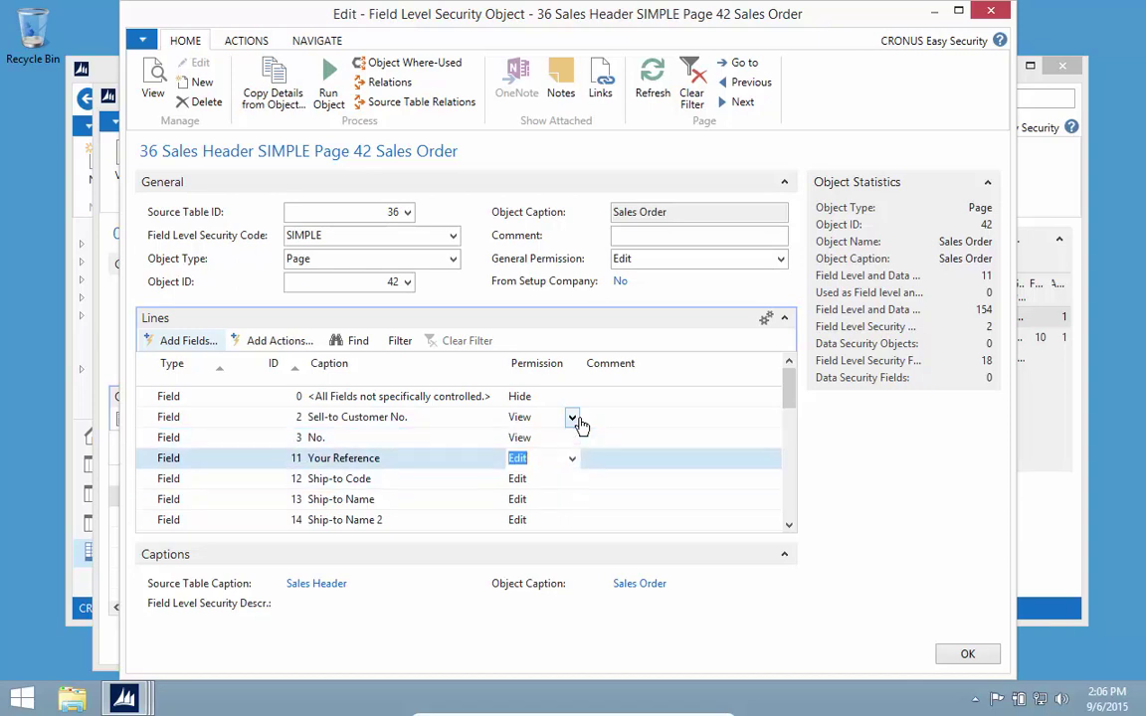
pyautogui.press('Down')
pyautogui.press('Down')
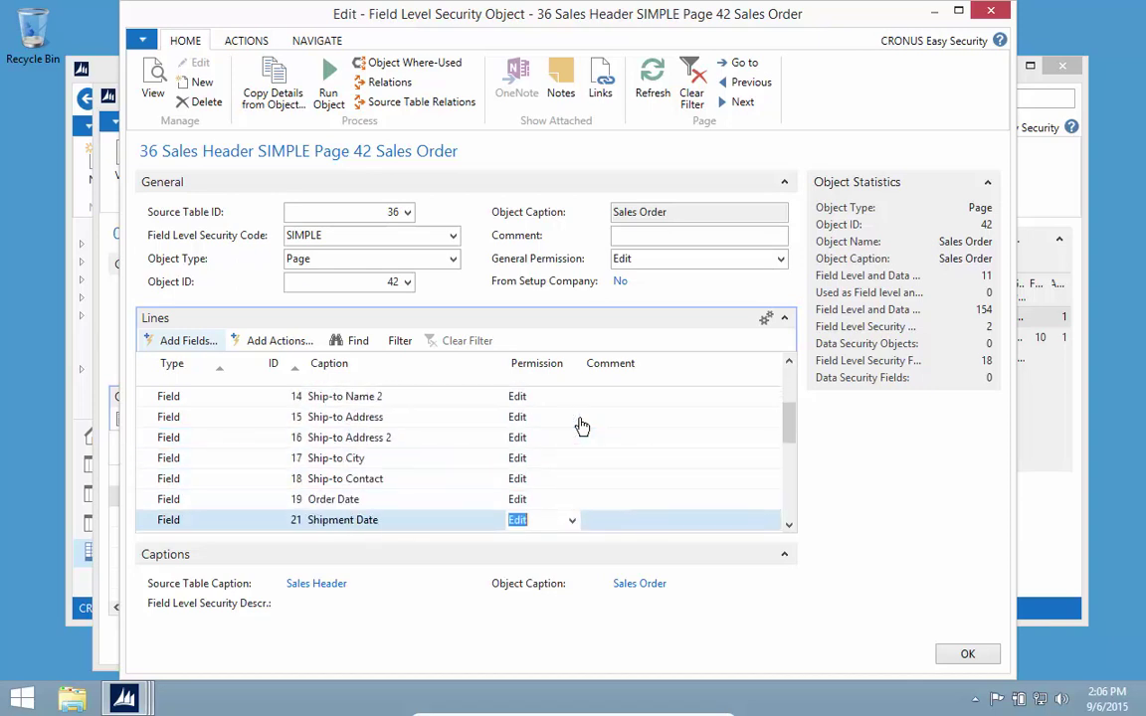
pyautogui.press('Up')
pyautogui.write('V')
pyautogui.press('Down')
pyautogui.press('Down')
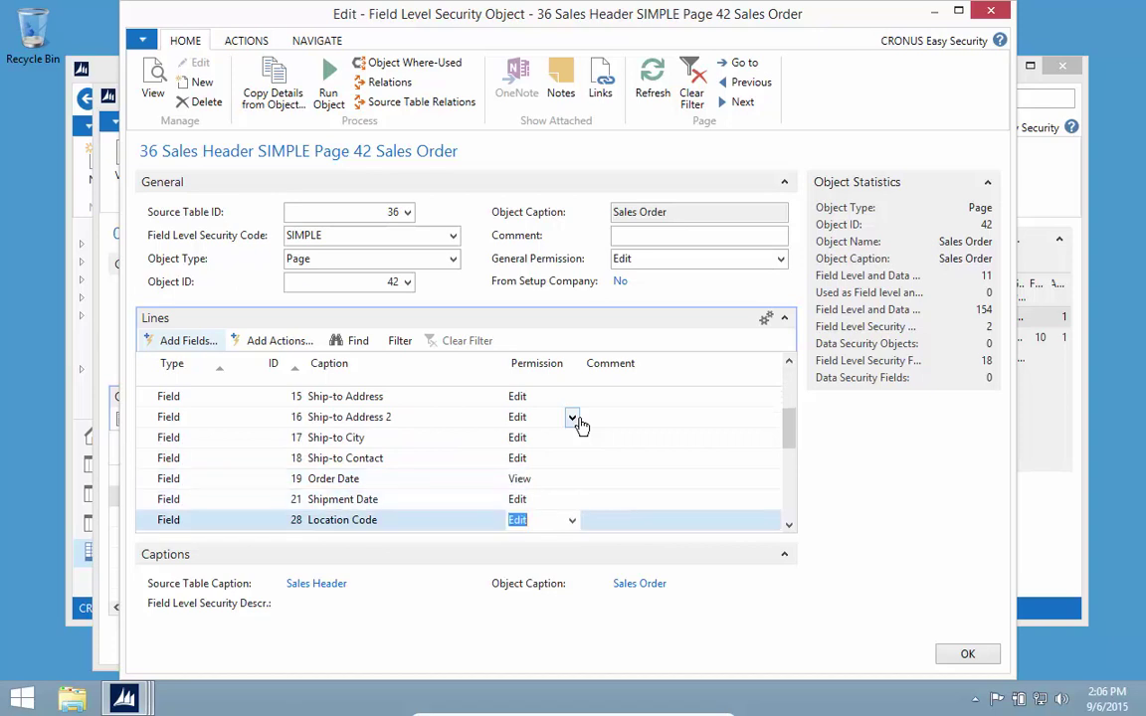
# Set Location Code, Sell-to Customer Name, Sell-to Address and Sell-to Address 2 to View
pyautogui.write('V')
pyautogui.press('Down')
pyautogui.write('V')
pyautogui.press('Down')
pyautogui.press('v')
pyautogui.press('Down')
pyautogui.press('v')
pyautogui.press('Down')
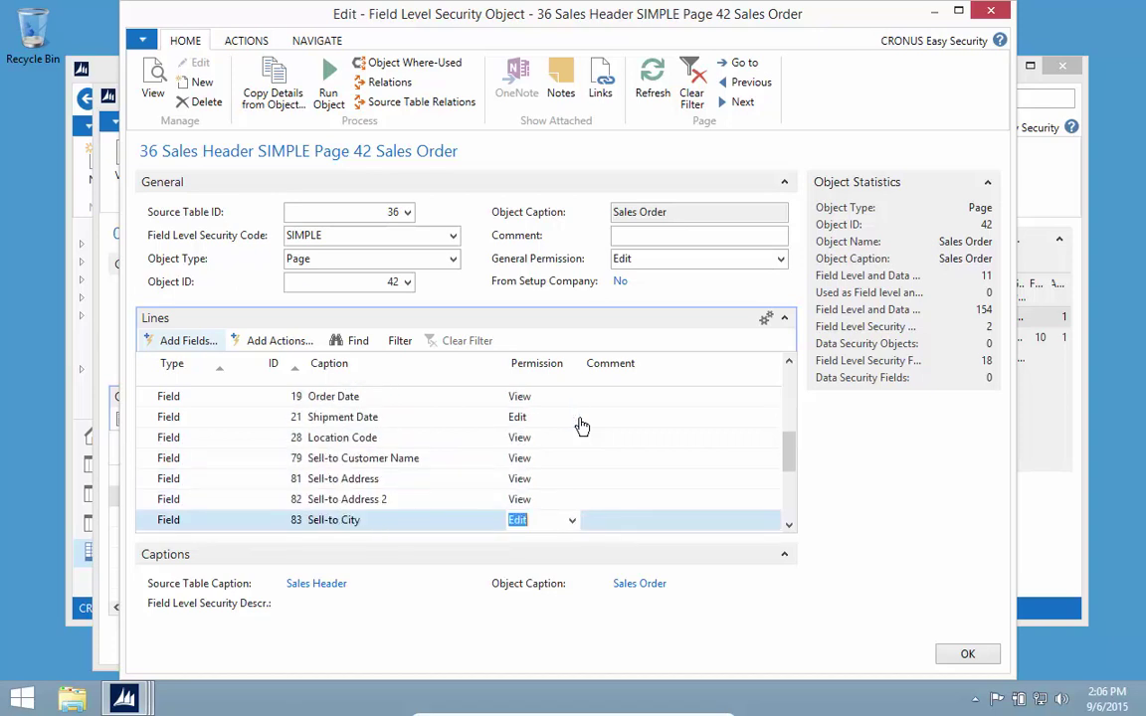
# Set Sell-to City, Sell-to Post Code, Sell-to County and Sell-to Country/Region Code to View
pyautogui.write('V')
pyautogui.press('Down')
pyautogui.write('V')
pyautogui.press('Down')
pyautogui.write('V')
pyautogui.press('Down')
pyautogui.write('V')
pyautogui.press('Down')
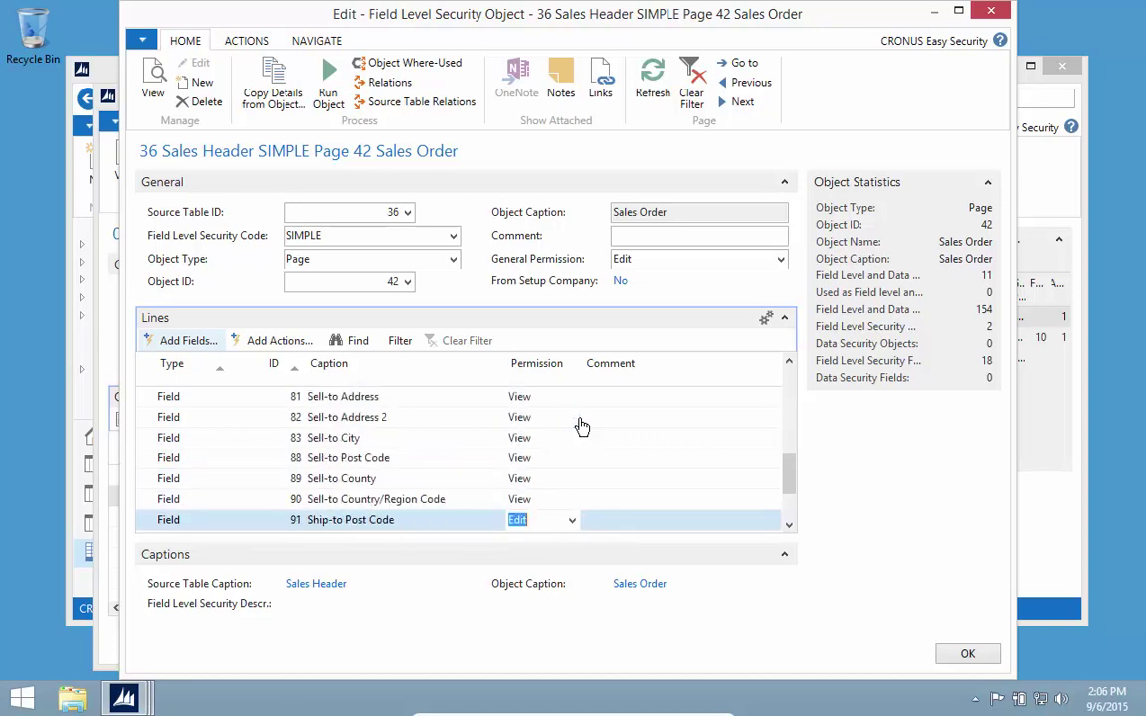
# Start adding actions to the Sales Order object, selecting Pick Instruction, Comments, Shipments and Post and Print
pyautogui.press('Down')
pyautogui.press('Down')
pyautogui.press('Down')
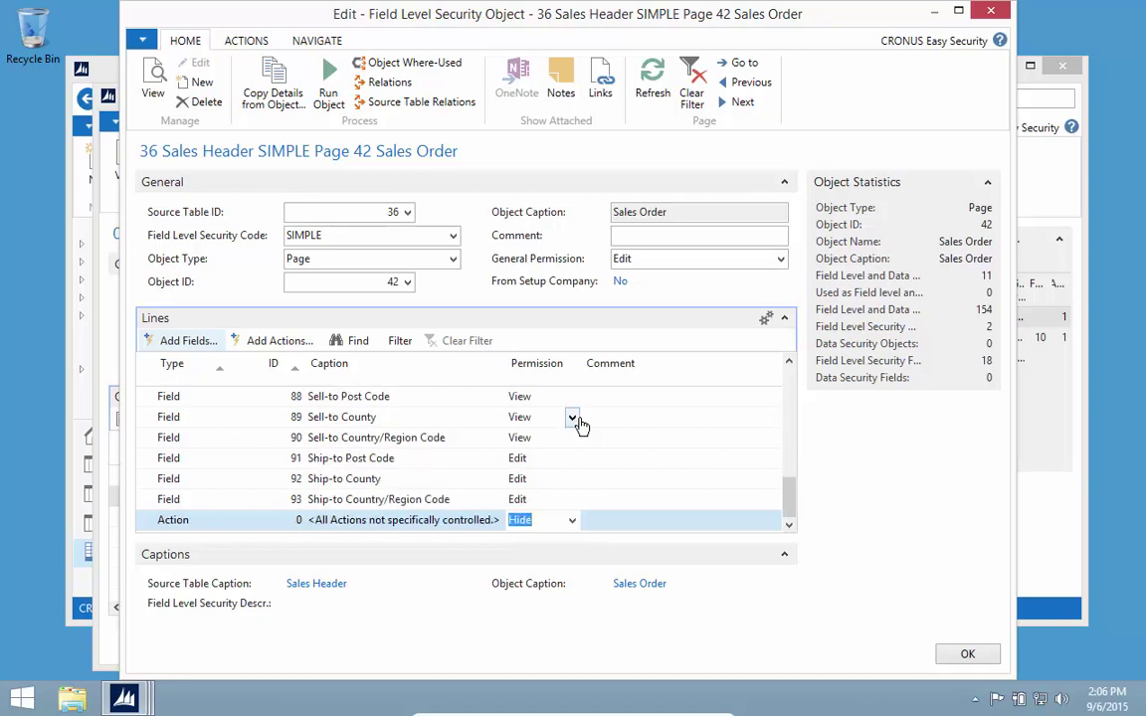
pyautogui.hotkey('shift', 'Tab')
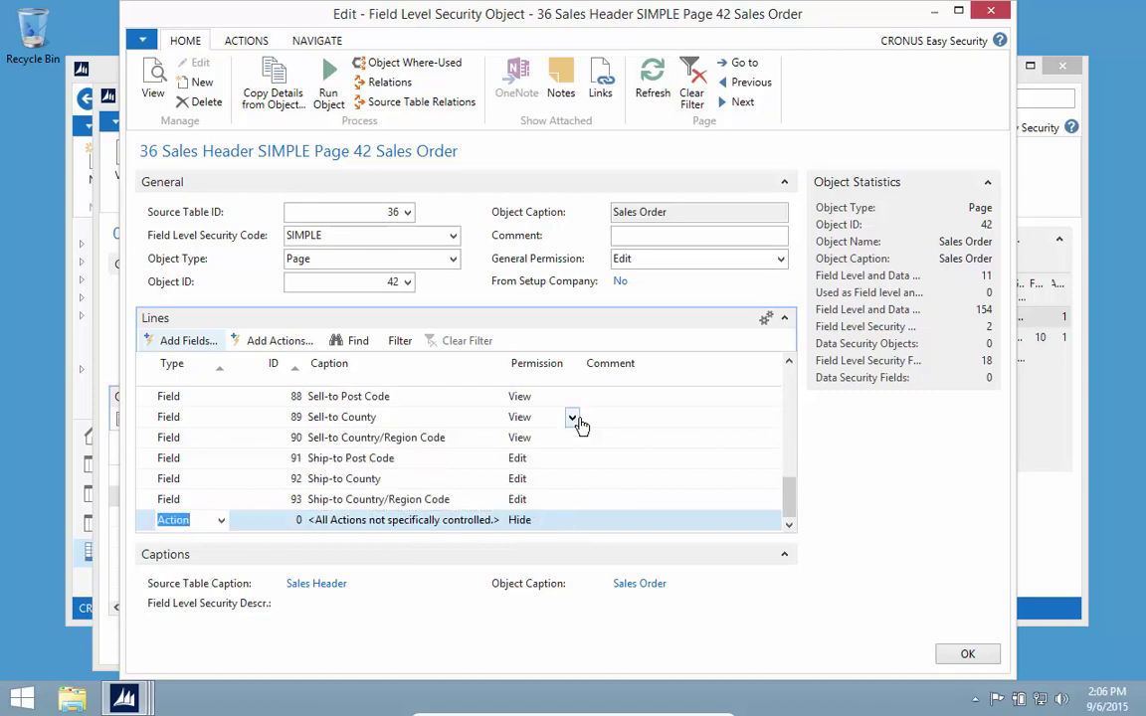
pyautogui.press('Down')
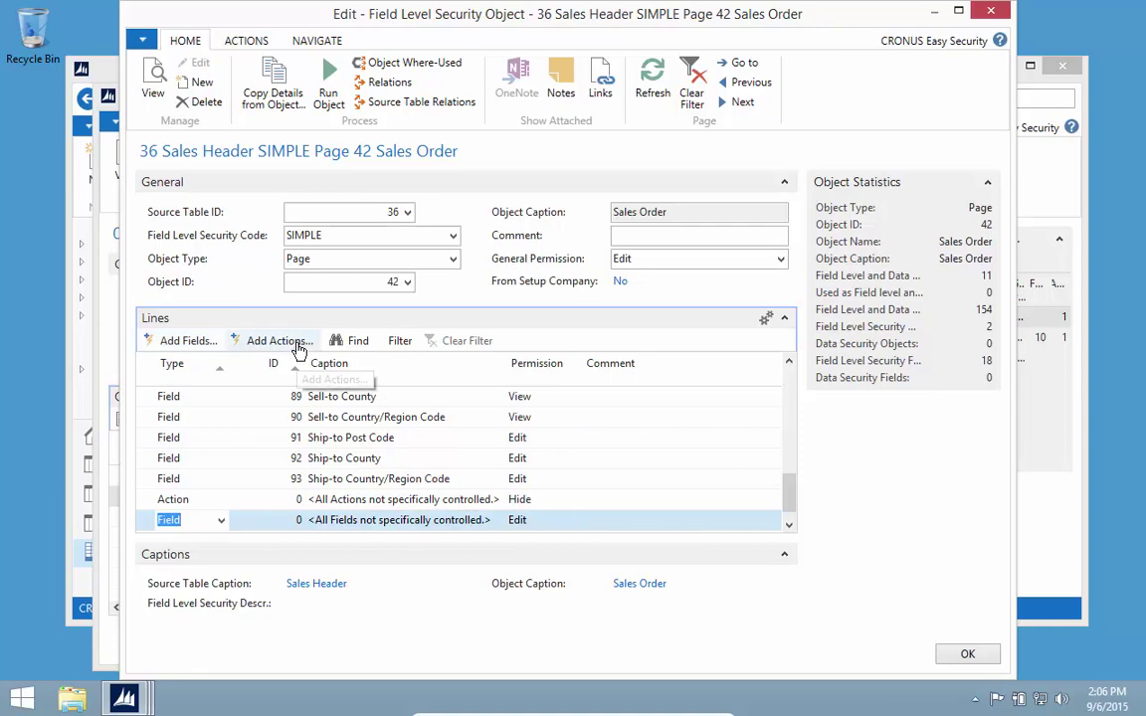
pyautogui.click(286, 340)
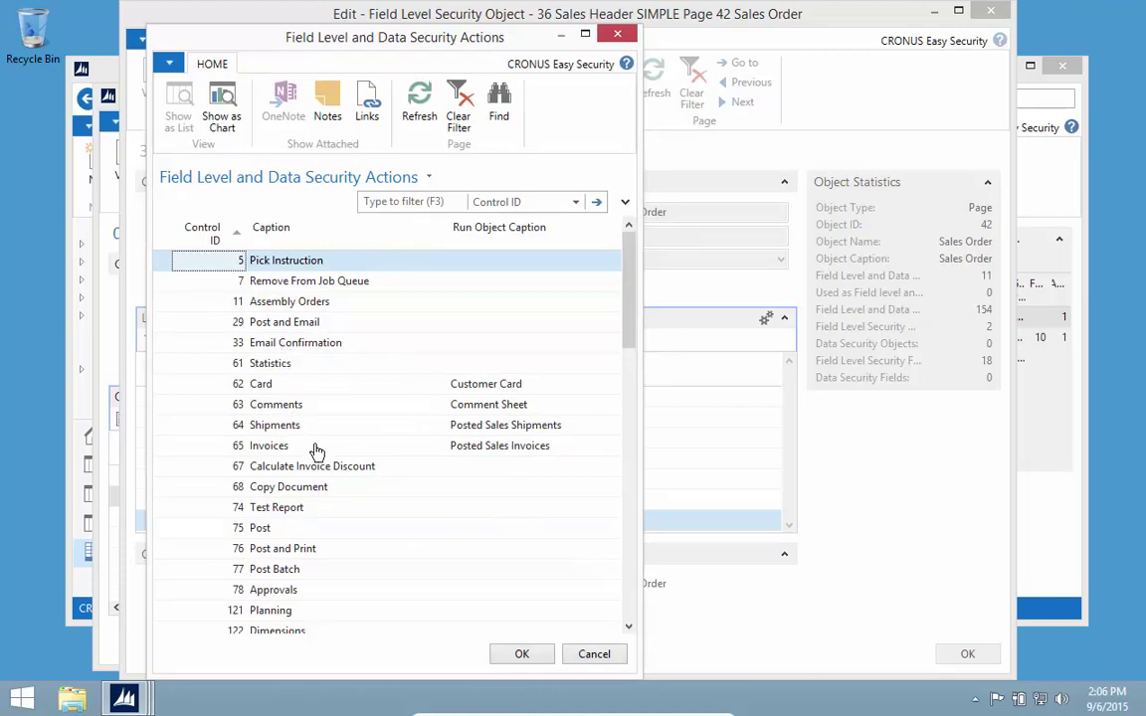
pyautogui.keyDown('ctrl'); pyautogui.click(281, 412); pyautogui.keyUp('ctrl')
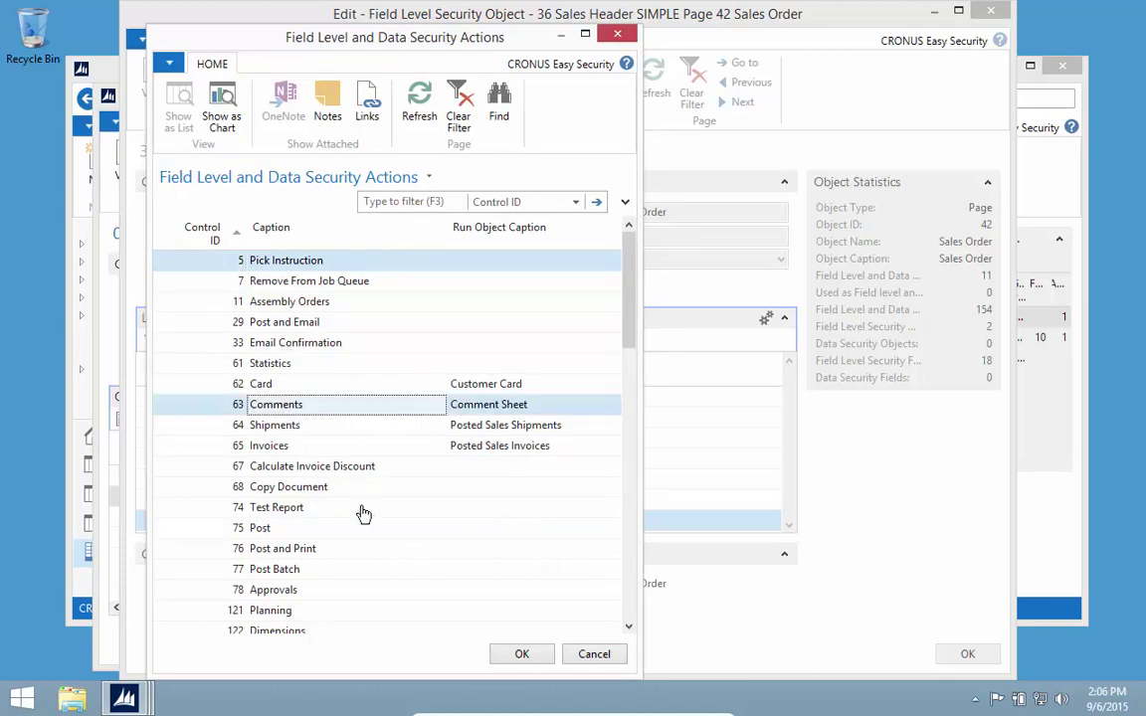
pyautogui.keyDown('ctrl'); pyautogui.click(300, 435); pyautogui.keyUp('ctrl')
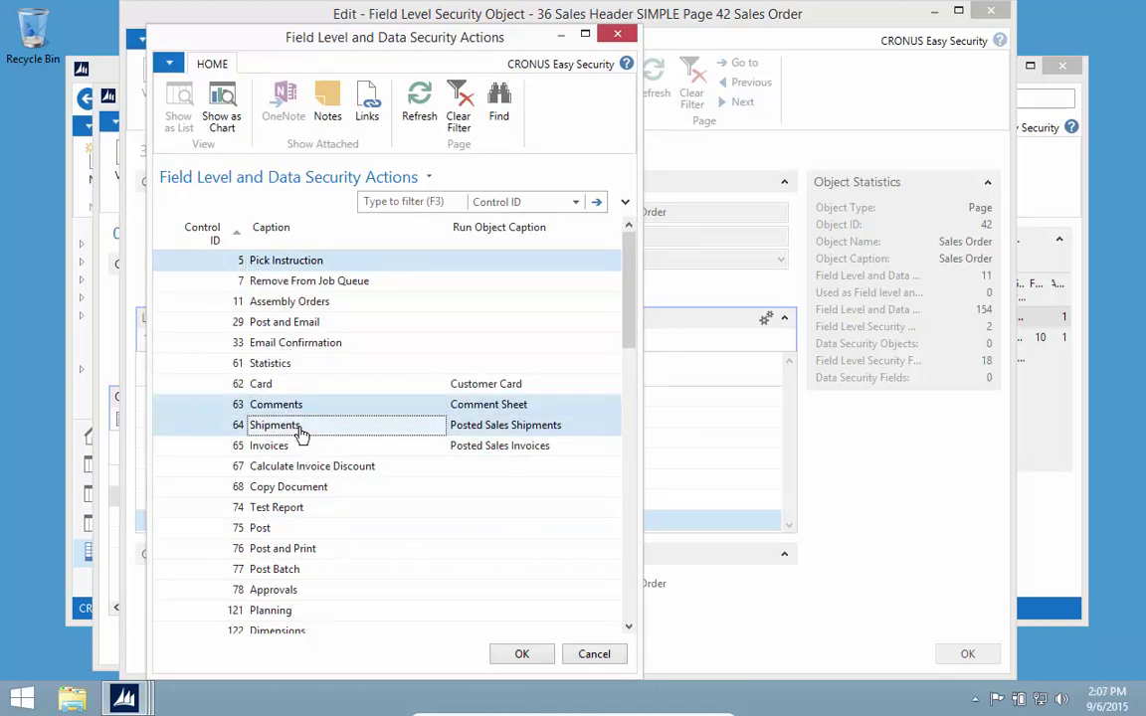
pyautogui.keyDown('ctrl'); pyautogui.click(260, 551); pyautogui.keyUp('ctrl')
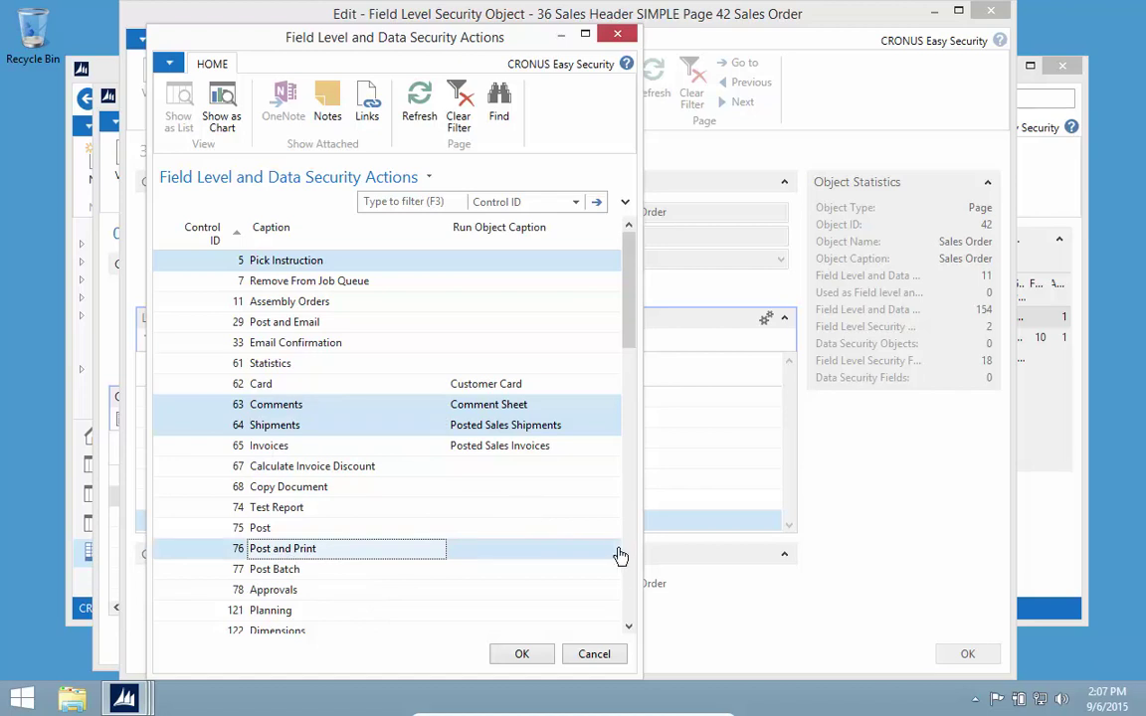
# Include the Release and Reopen actions in the selection and add all selected actions to the object's lines
pyautogui.click(627, 565)
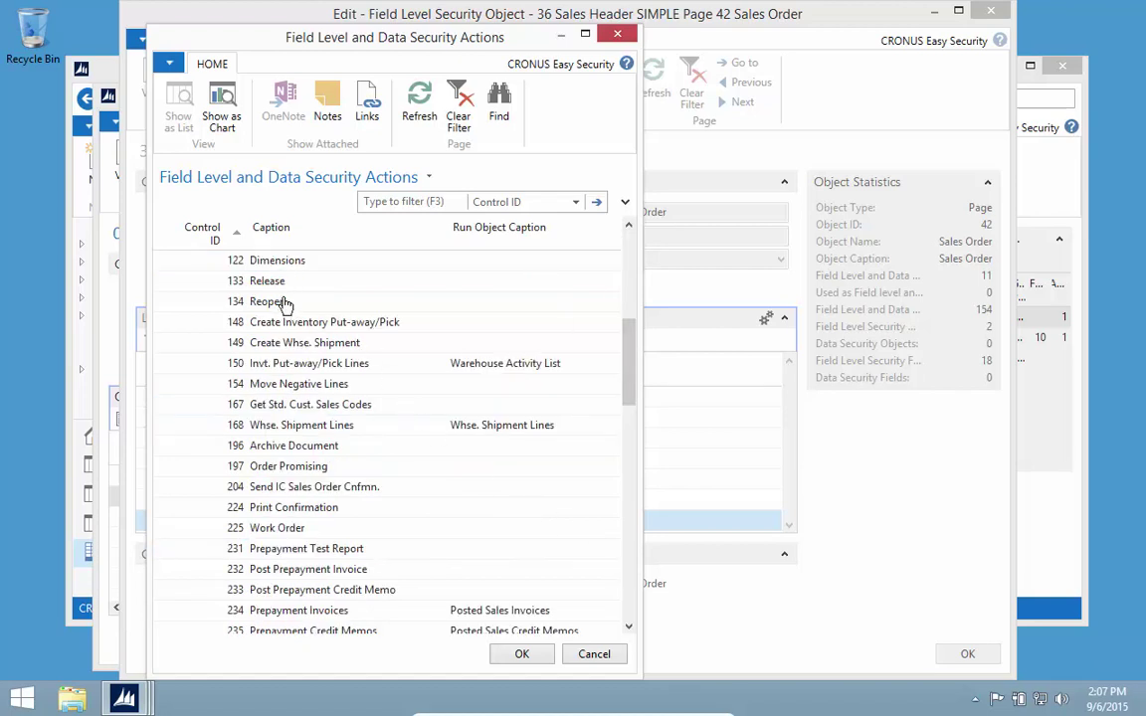
pyautogui.click(256, 281)
pyautogui.keyDown('ctrl'); pyautogui.click(276, 301); pyautogui.keyUp('ctrl')
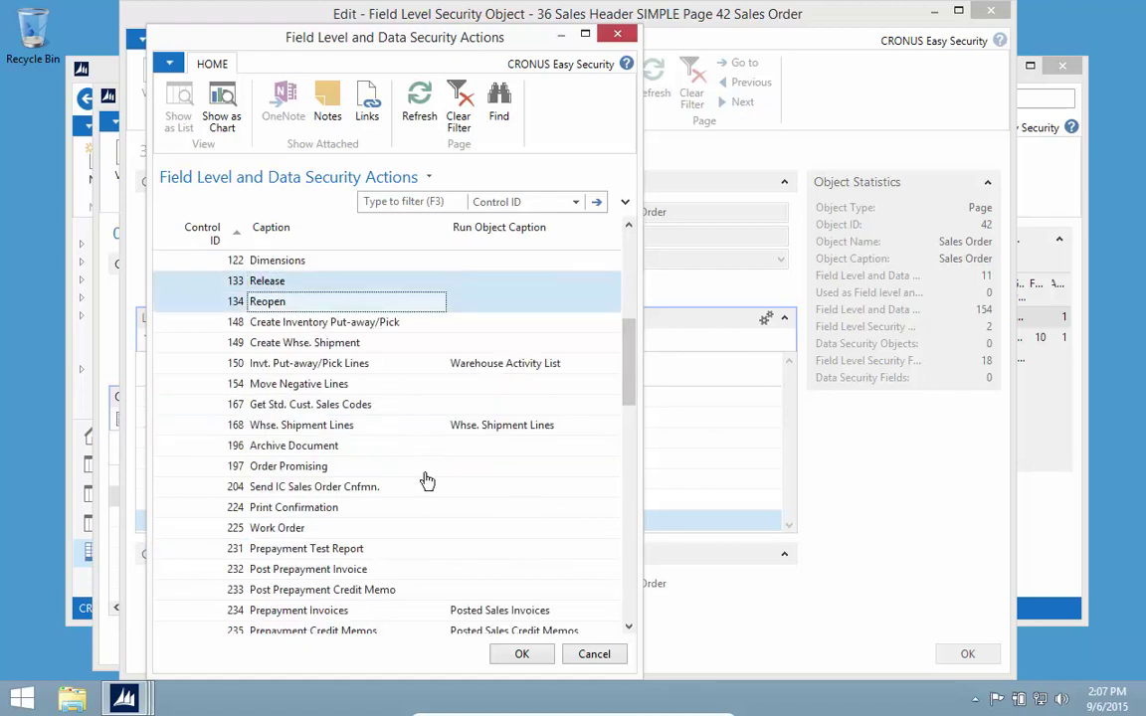
pyautogui.click(521, 654)
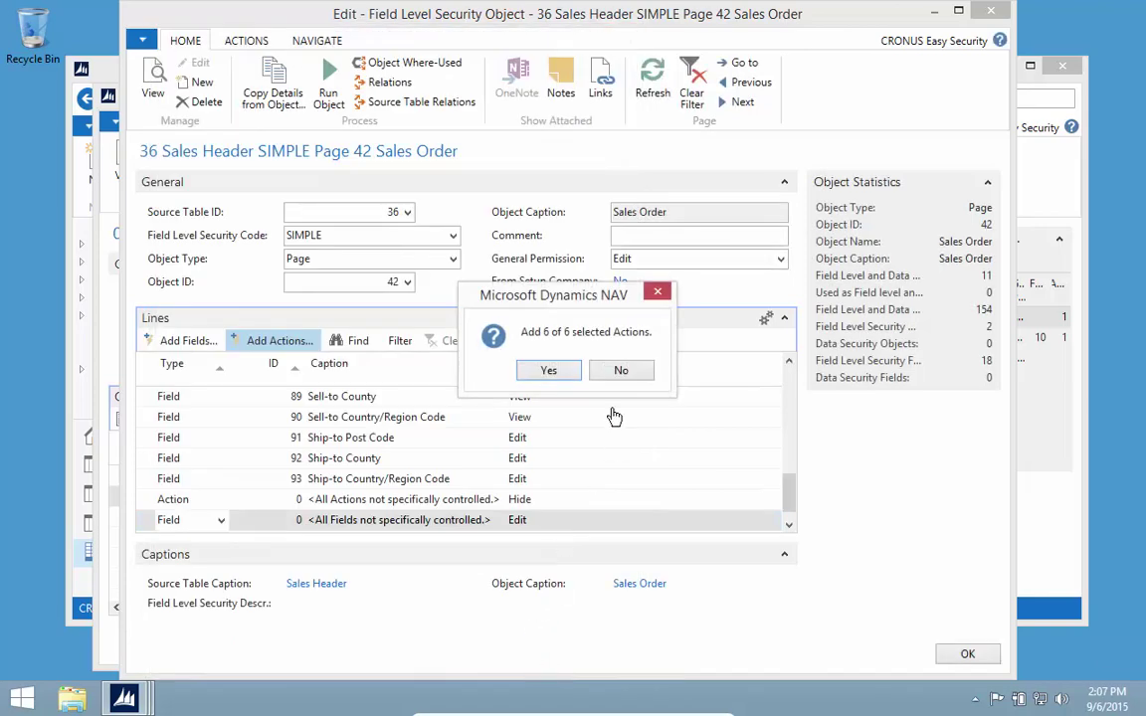
pyautogui.click(552, 373)
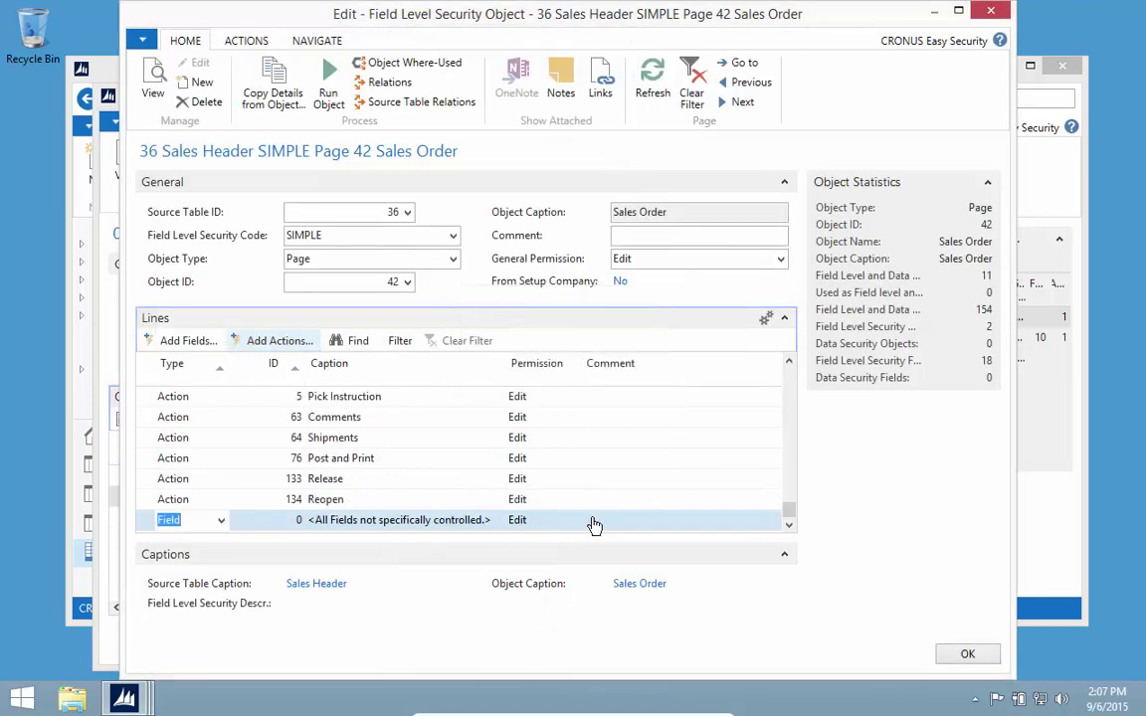
pyautogui.click(554, 509)
pyautogui.click(555, 502)
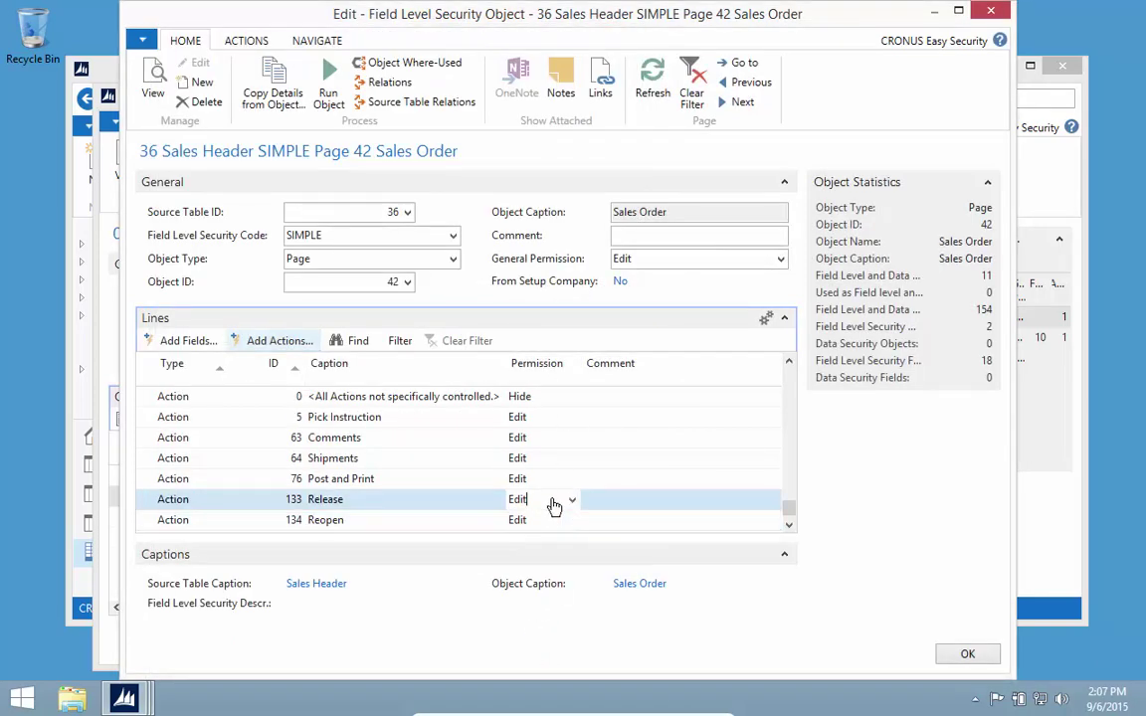
# Set the Reopen action's permission to View in the Sales Order object's lines
pyautogui.click(563, 523)
pyautogui.click(573, 521)
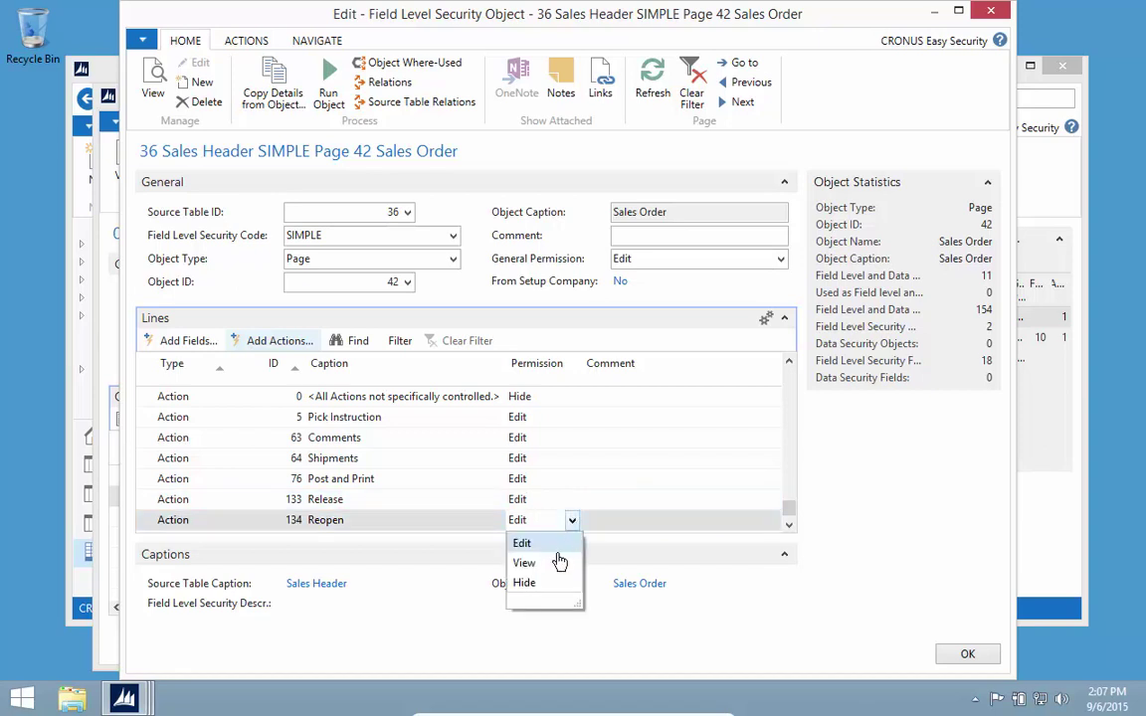
pyautogui.click(550, 573)
# Review the permissions of the action lines in the Sales Order object, from Reopen back to the general entry for uncontrolled actions
pyautogui.press('Up')
pyautogui.press('Up')
pyautogui.press('Up')
pyautogui.press('Up')
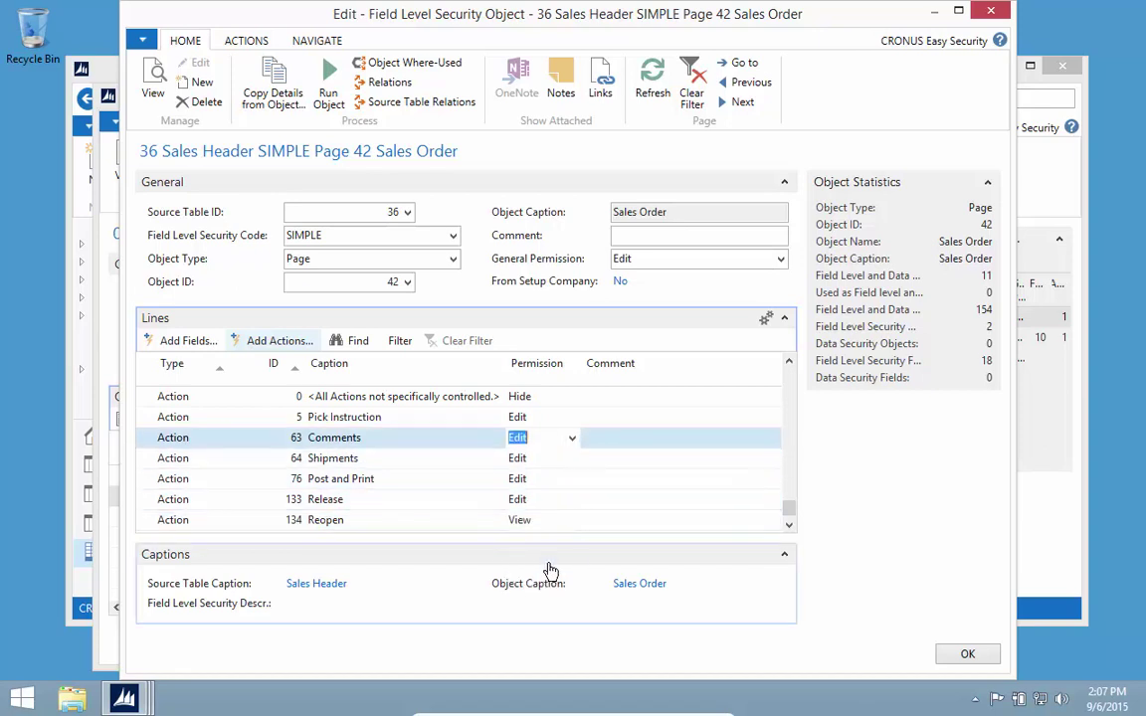
pyautogui.press('Down')
pyautogui.press('Down')
pyautogui.press('Down')
pyautogui.press('Up')
pyautogui.press('Up')
pyautogui.press('Up')
pyautogui.press('Up')
pyautogui.press('Up')
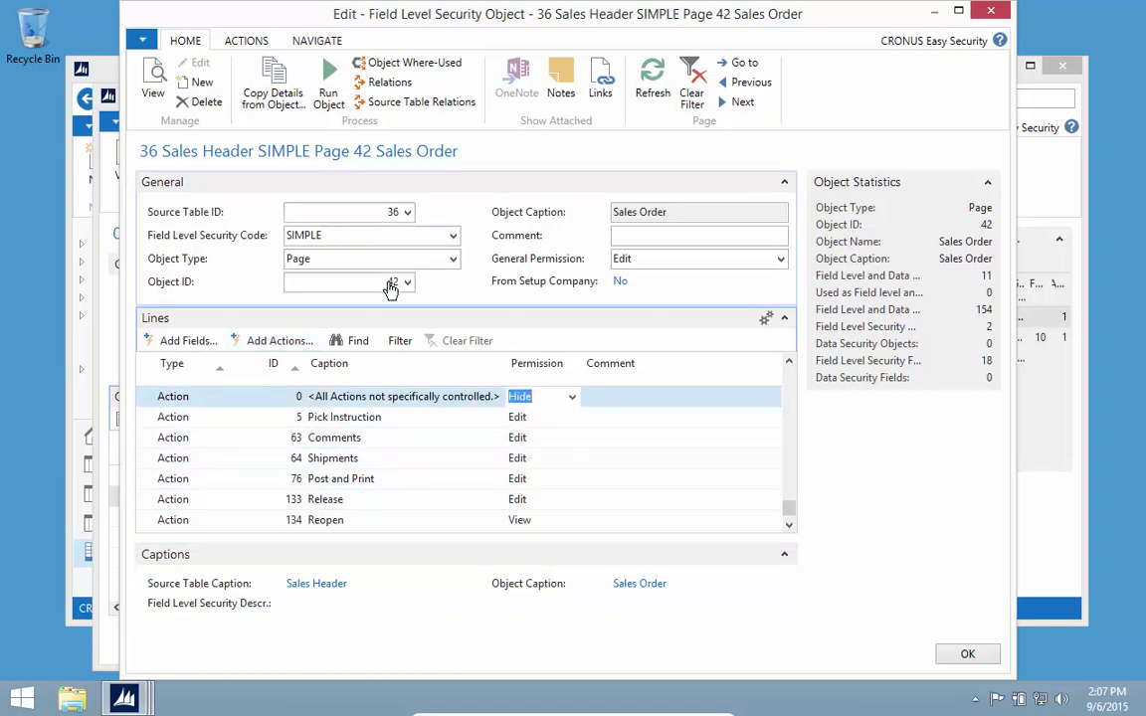
# Close the Sales Order object and the SIMPLE code, and open the User Security Setup list under Field Level and Data Security
pyautogui.press('Escape')
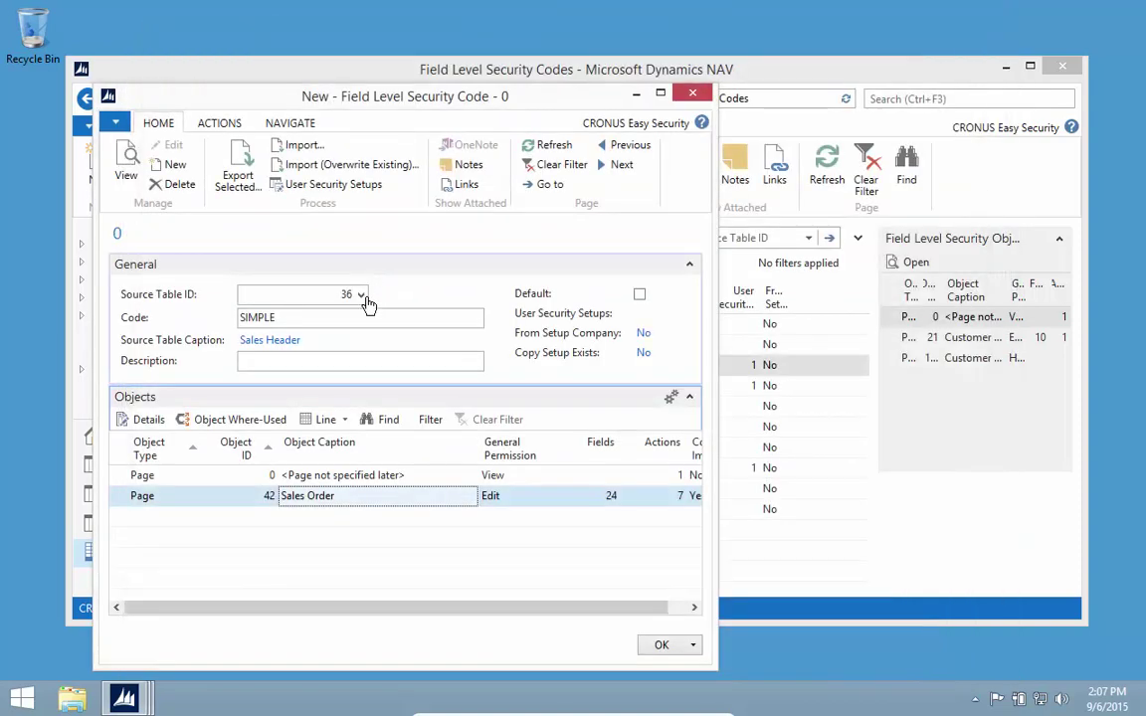
pyautogui.press('Escape')
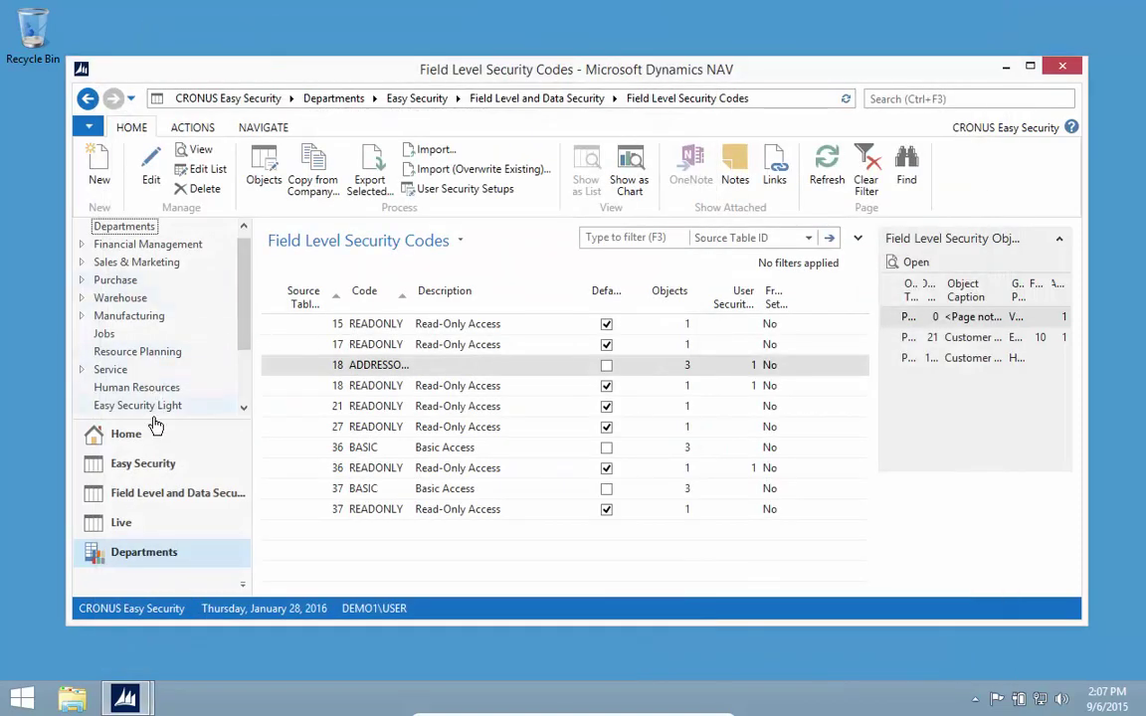
pyautogui.click(248, 396)
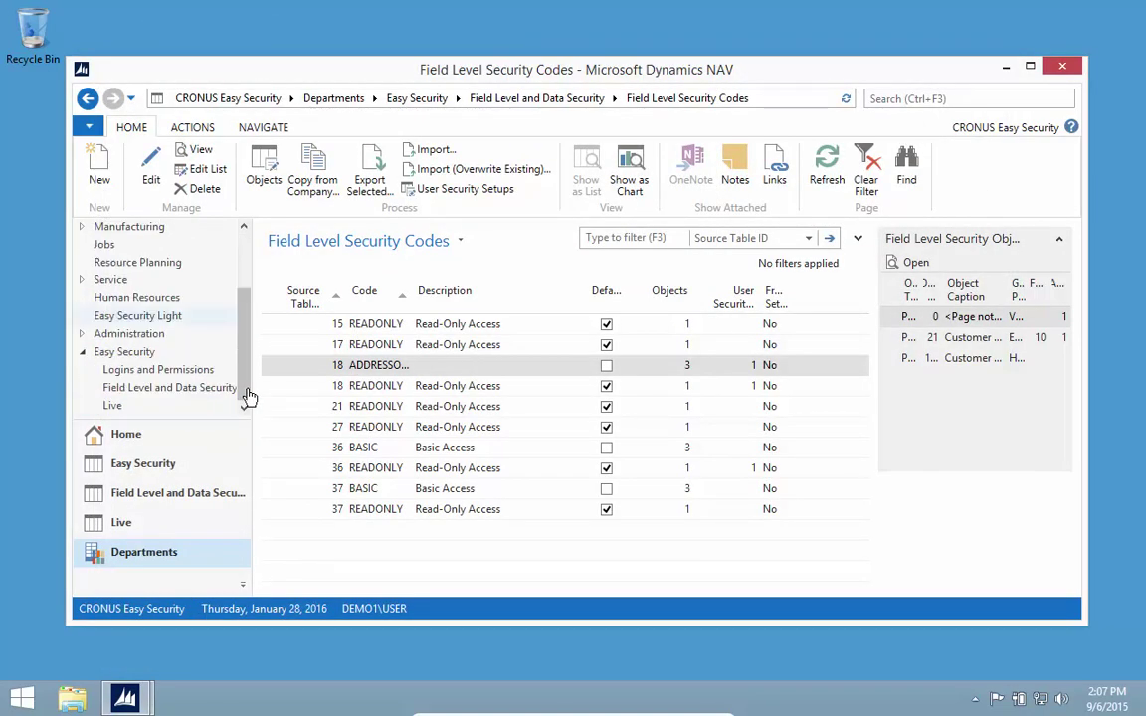
pyautogui.click(154, 387)
pyautogui.click(316, 216)
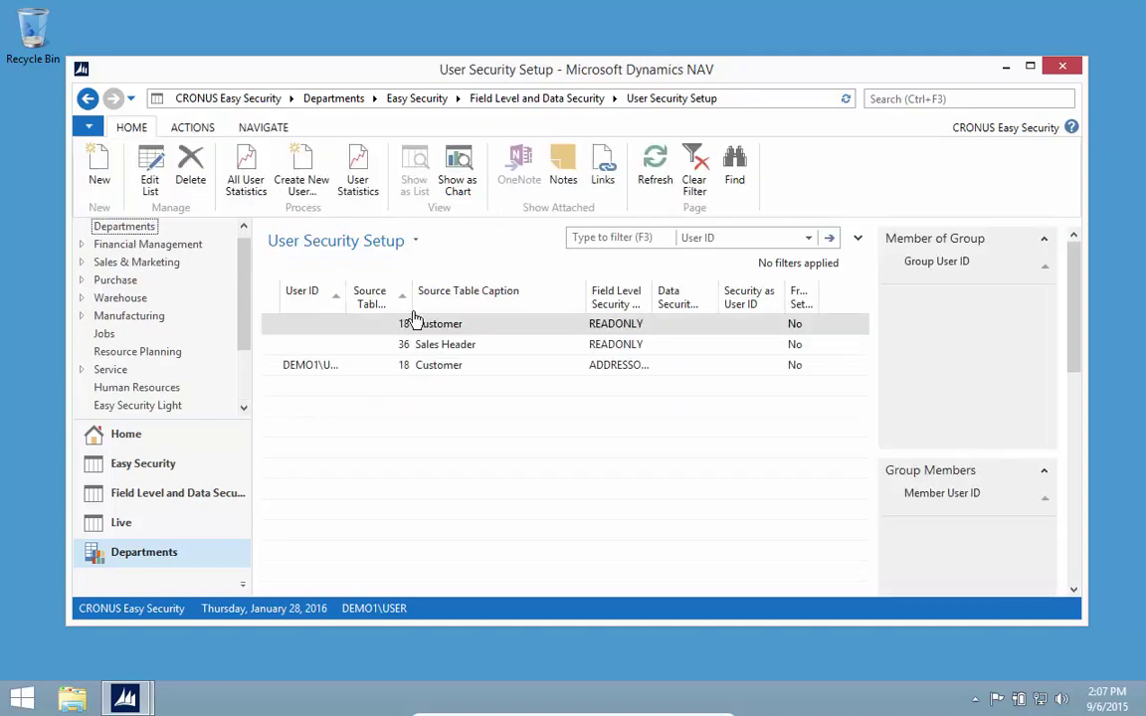
# Set the field level security code of the Sales Header user security setup to SIMPLE and close the list editor
pyautogui.click(617, 345)
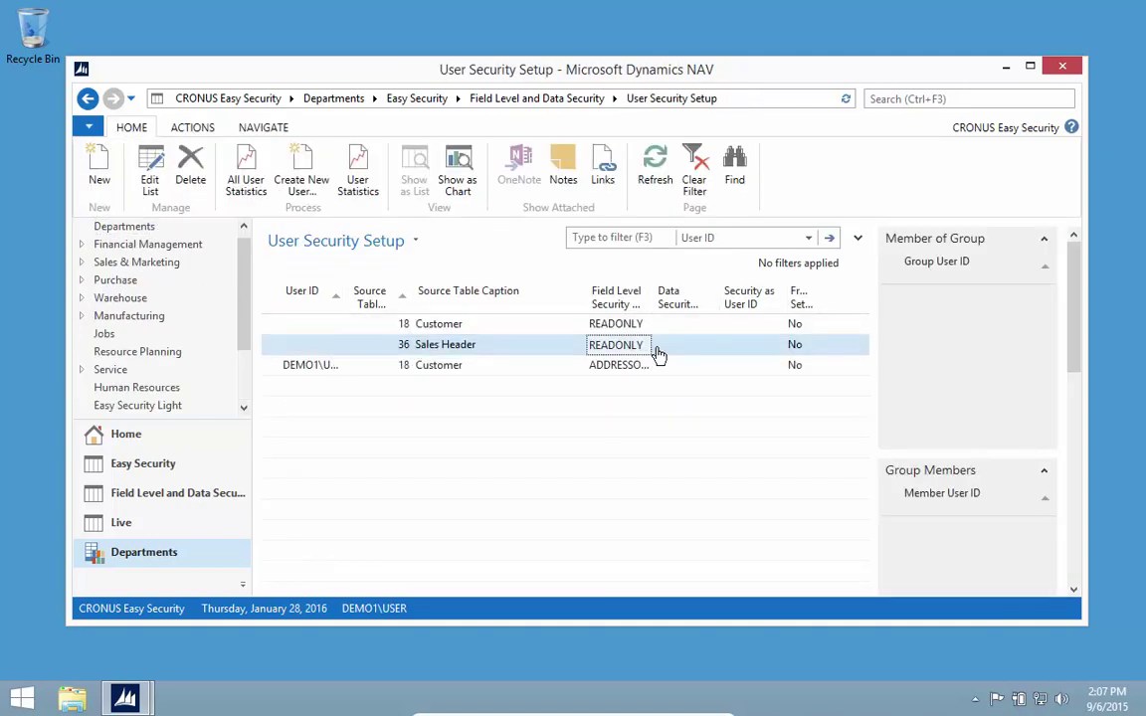
pyautogui.click(150, 169)
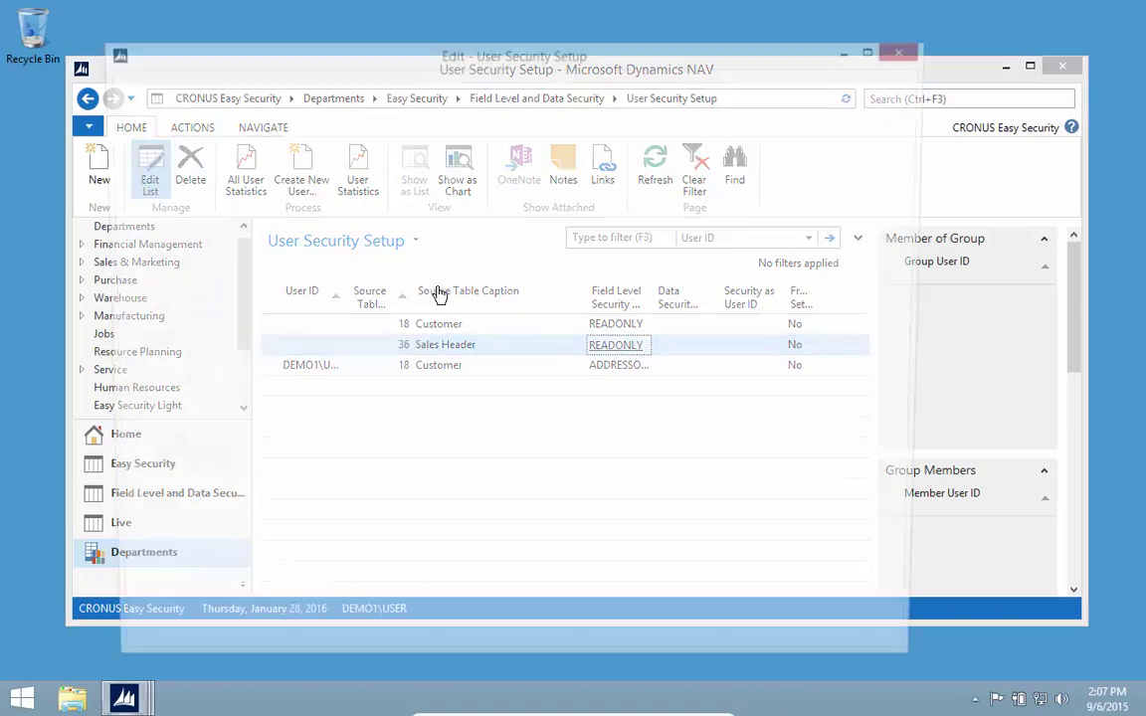
pyautogui.click(505, 297)
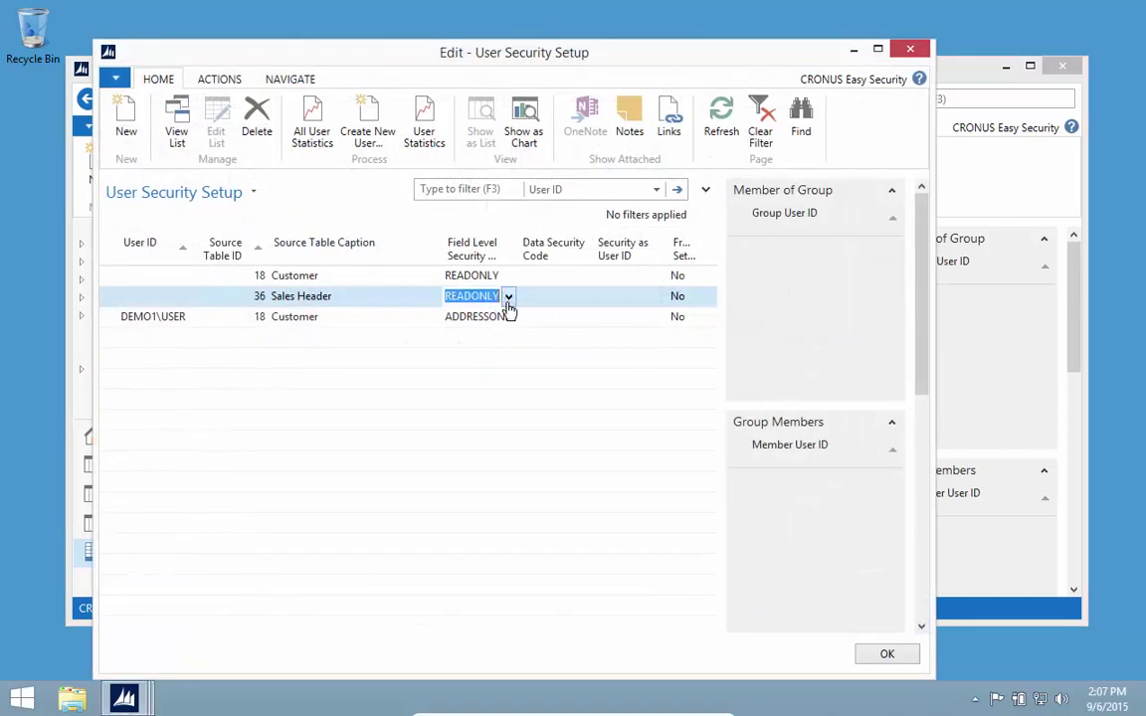
pyautogui.click(508, 297)
pyautogui.click(536, 396)
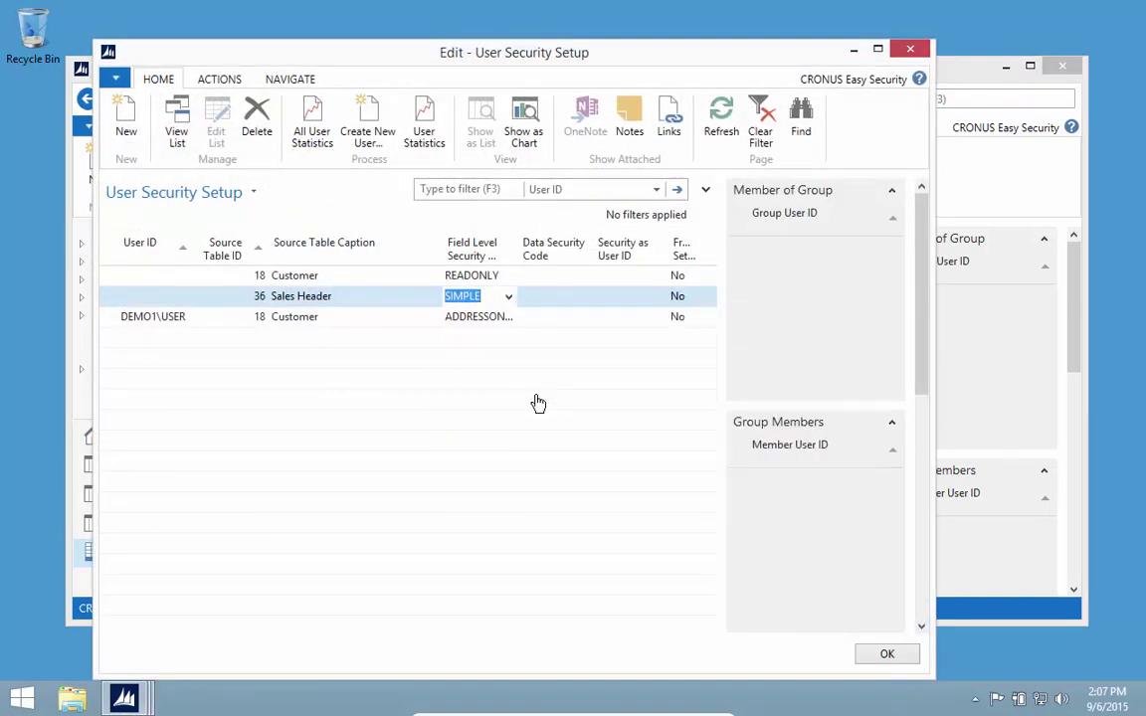
pyautogui.press('Escape')
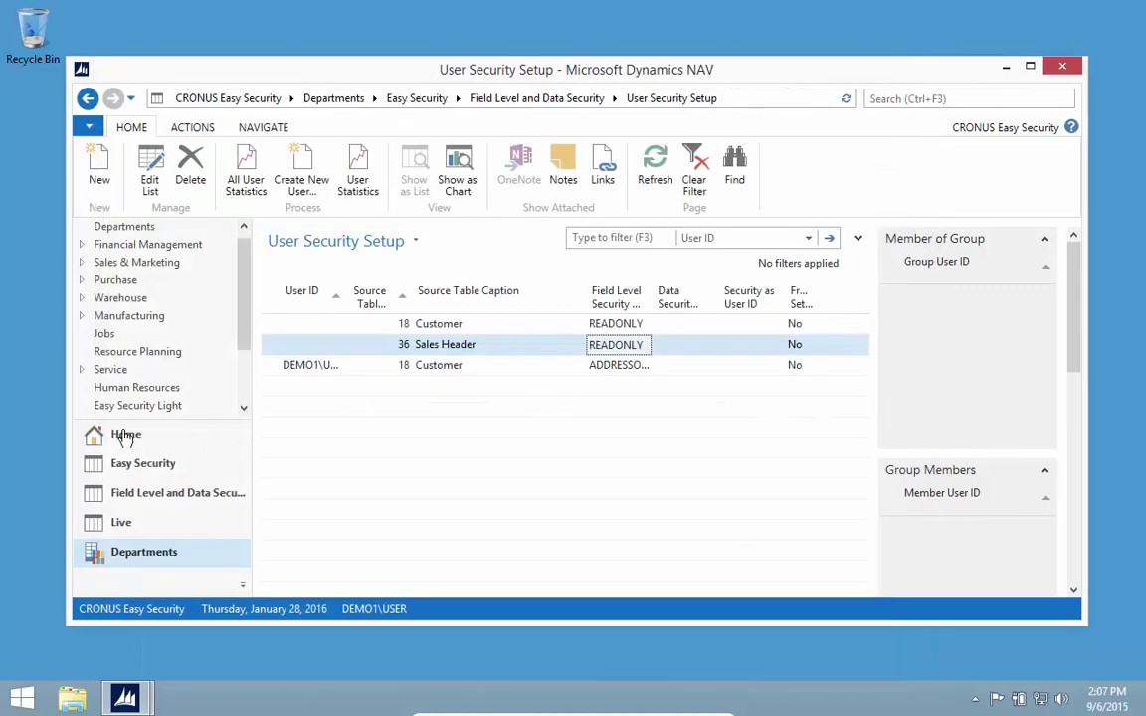
# Open the released The Cannon Group PLC order from the Sales Orders list in Sales & Marketing's Order Processing
pyautogui.click(109, 261)
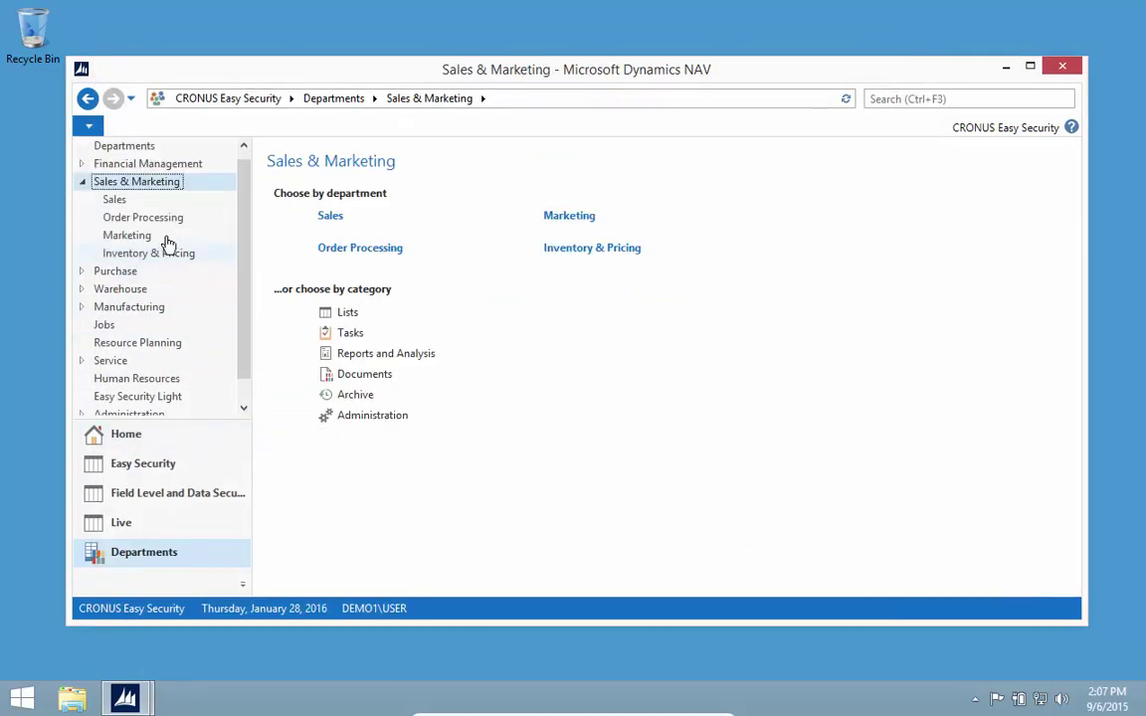
pyautogui.click(144, 219)
pyautogui.click(312, 259)
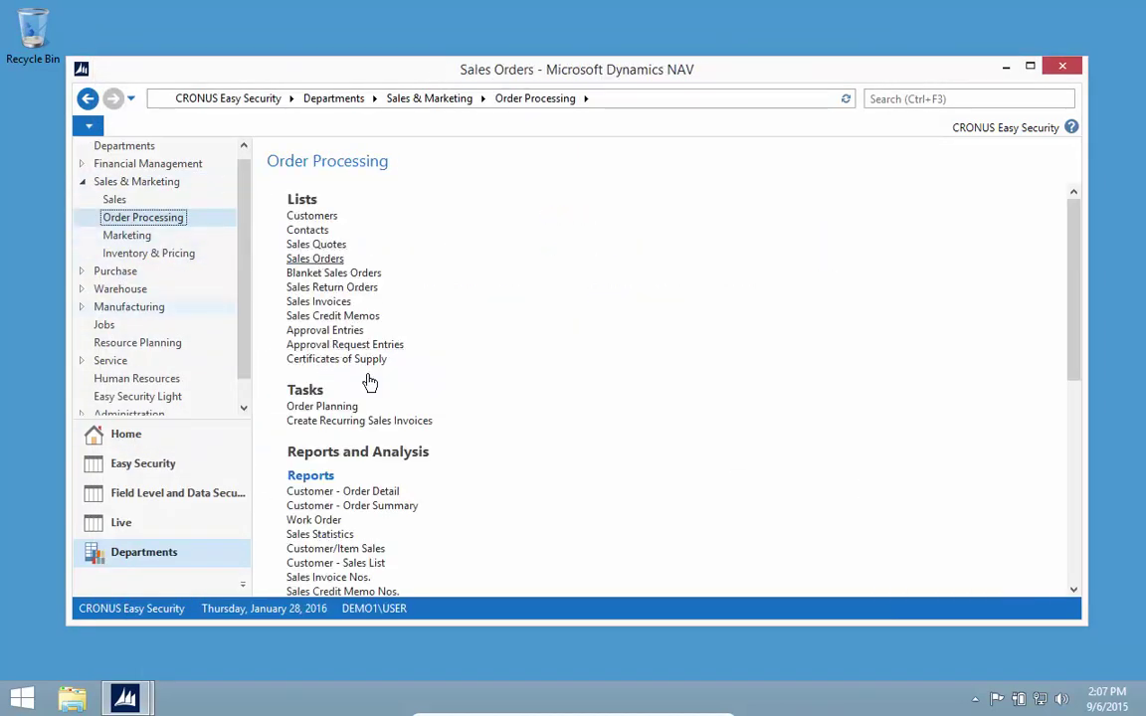
pyautogui.click(298, 431)
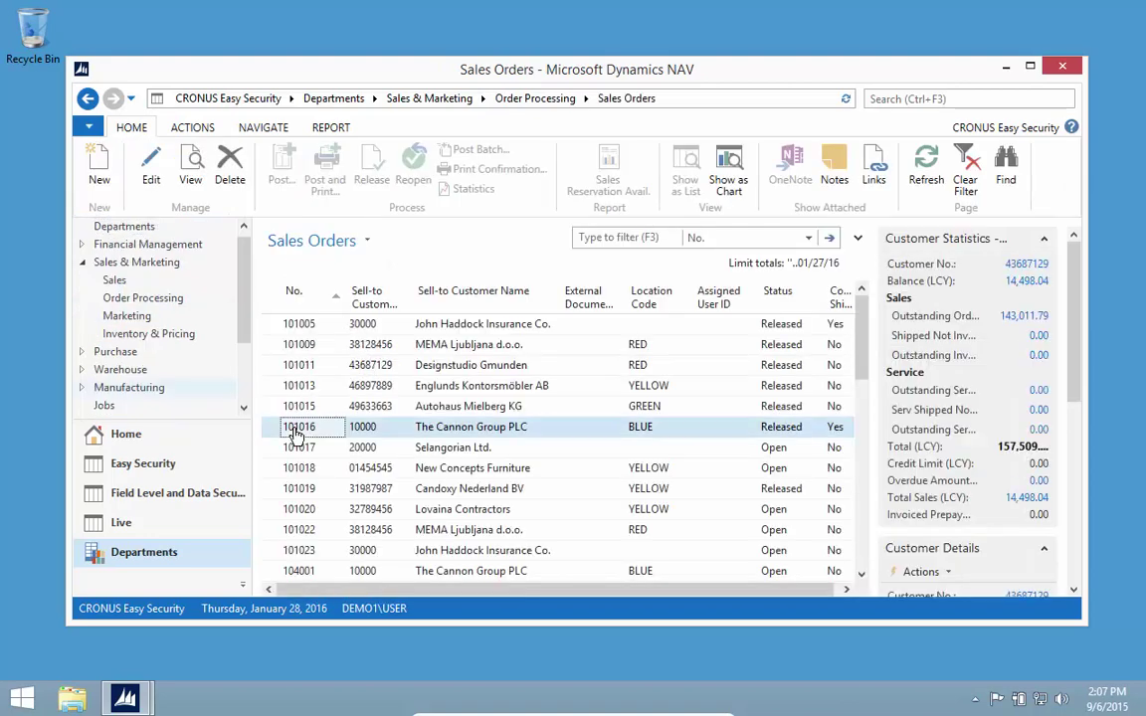
pyautogui.doubleClick(298, 431)
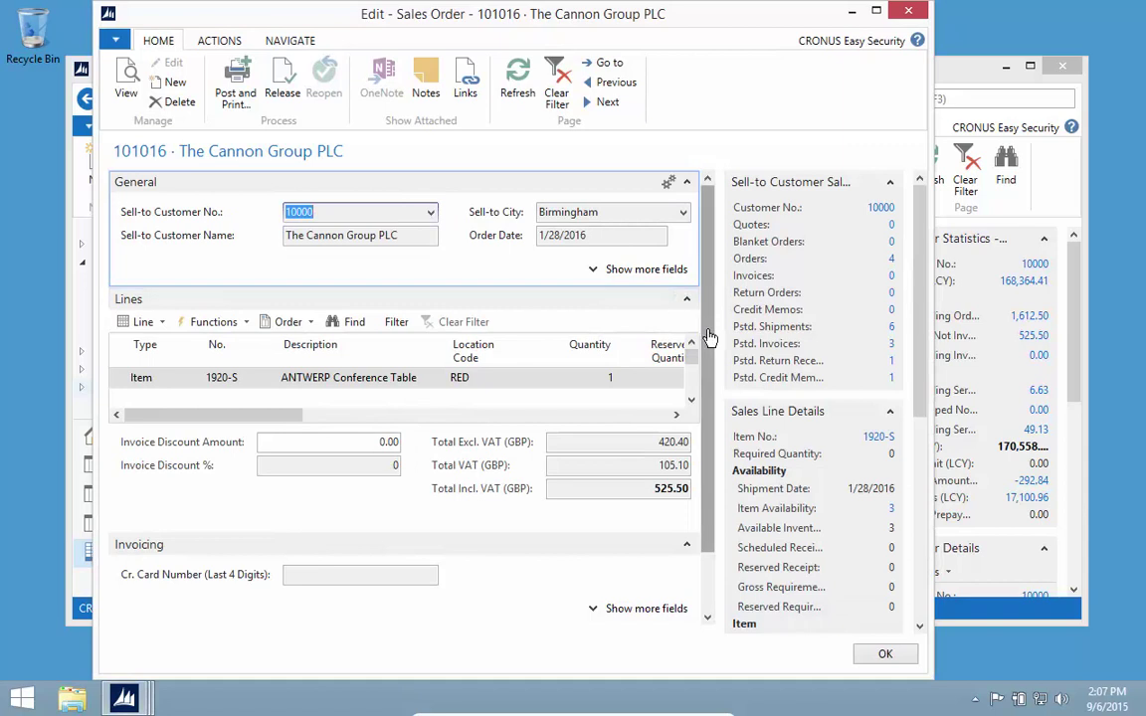
# Inspect the simplified sales order's sections and expand Shipping to check which fields are shown and editable
pyautogui.moveTo(710, 338); pyautogui.dragTo(713, 481)
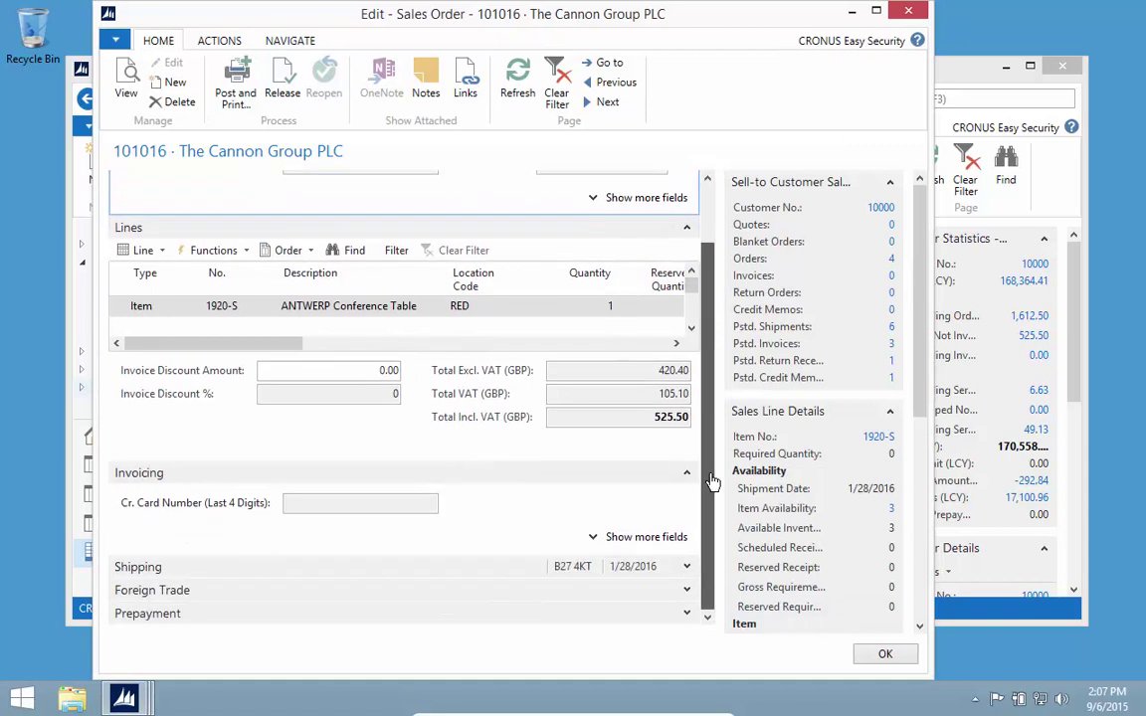
pyautogui.click(685, 569)
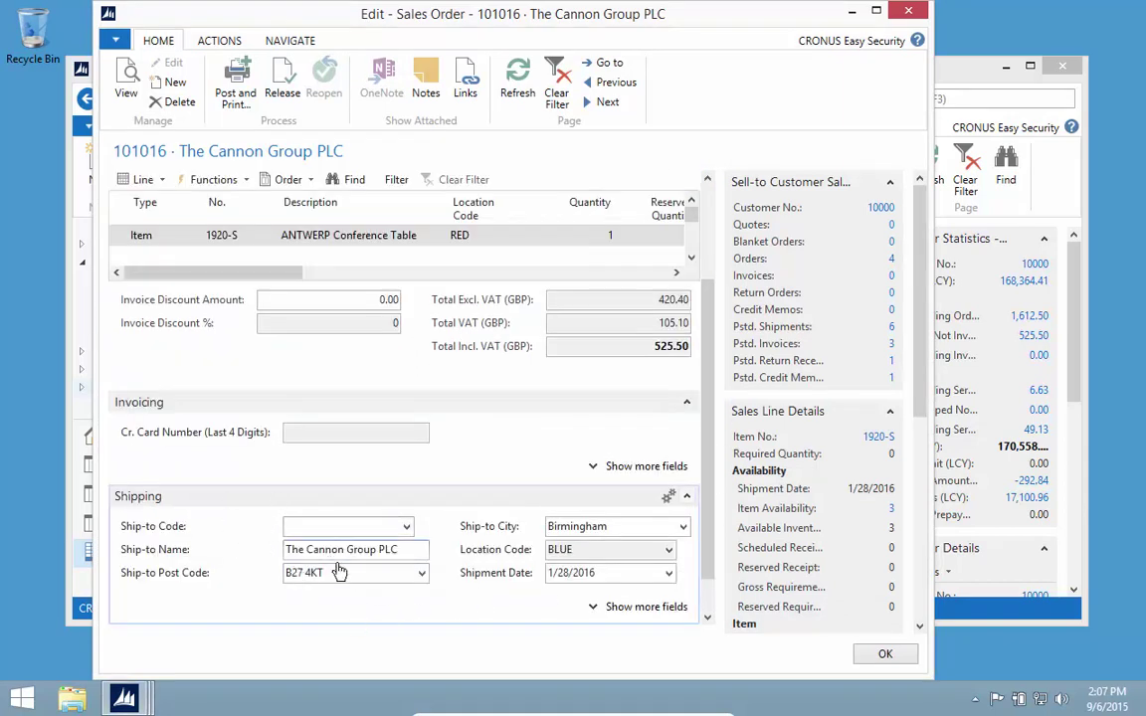
pyautogui.scroll(3, 155, 398)
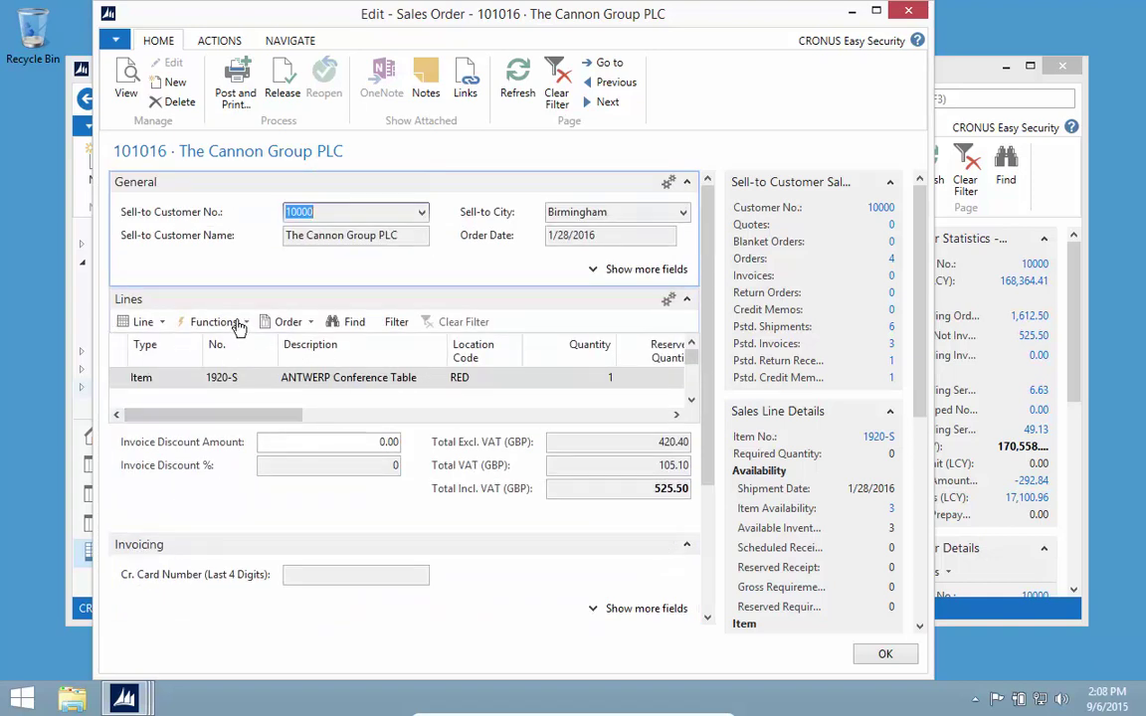
# Look up the sales order's page and source table in its About This Page information
pyautogui.click(174, 308)
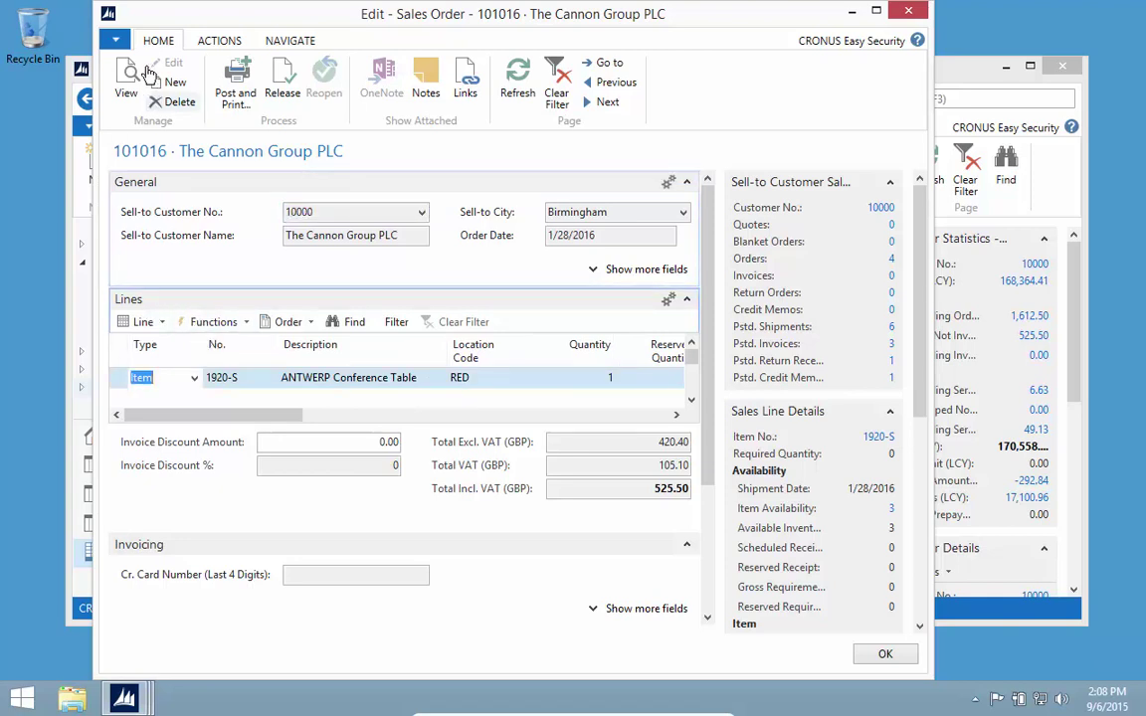
pyautogui.click(115, 40)
pyautogui.moveTo(161, 184)
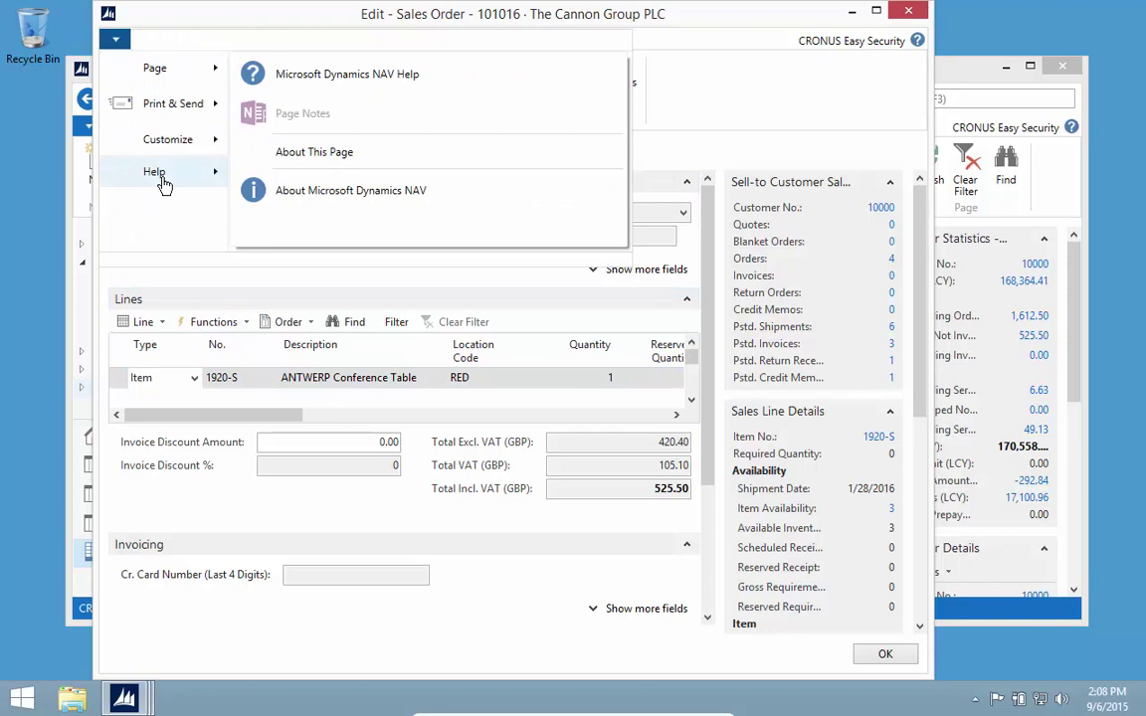
pyautogui.click(314, 164)
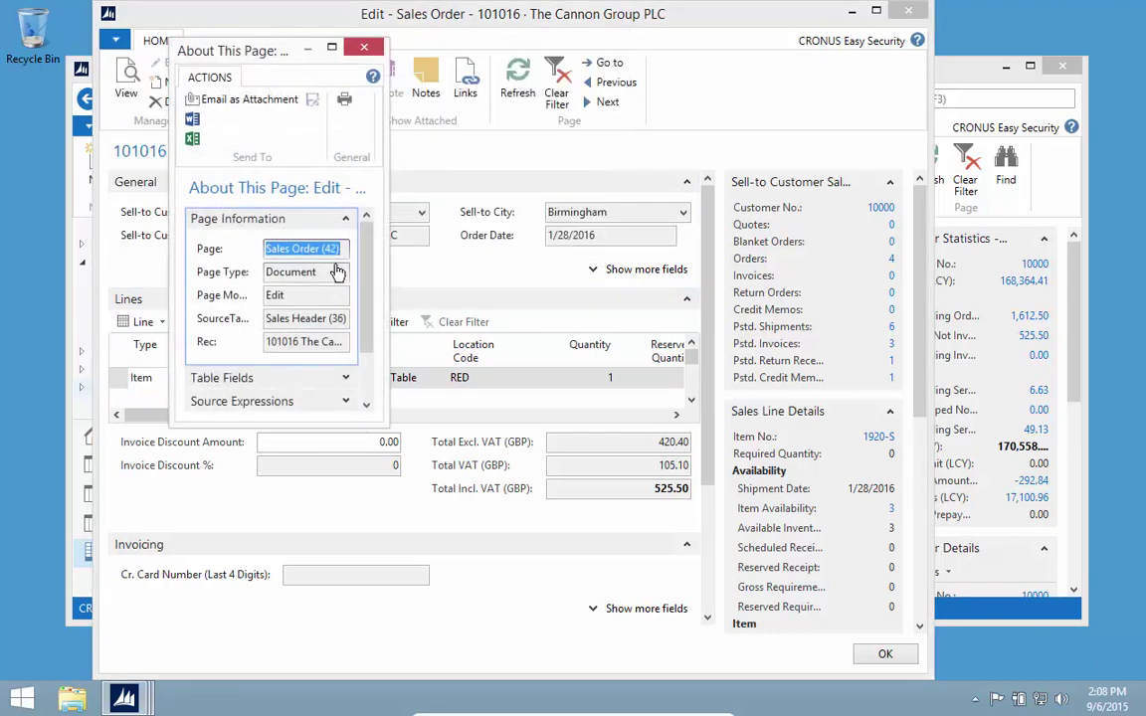
pyautogui.click(364, 47)
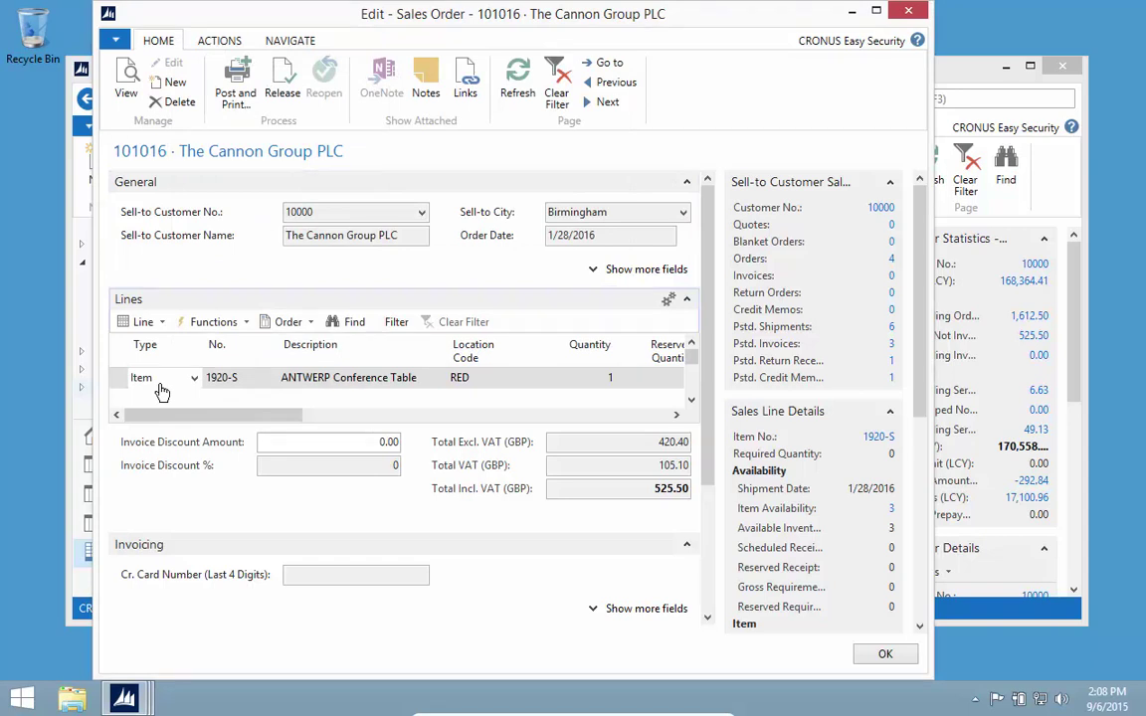
pyautogui.hotkey('ctrl', 'alt', 'F1')
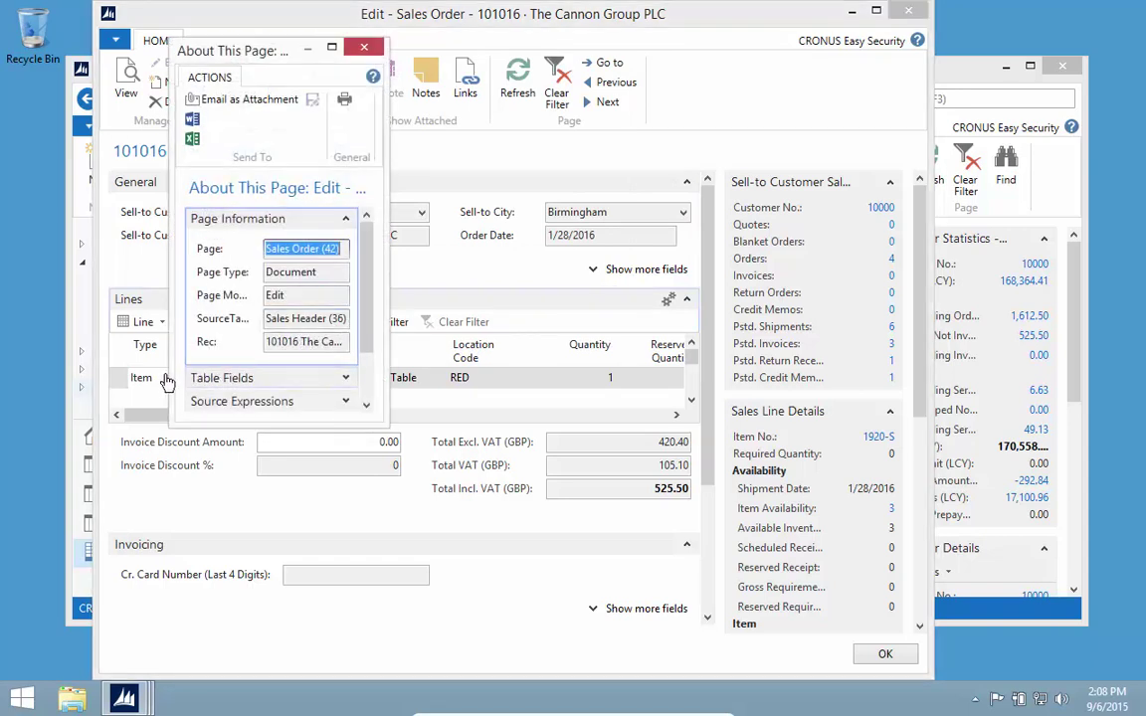
pyautogui.press('Escape')
# Look up the page and source table of the order's Lines part from its item line, and close the order
pyautogui.click(255, 387)
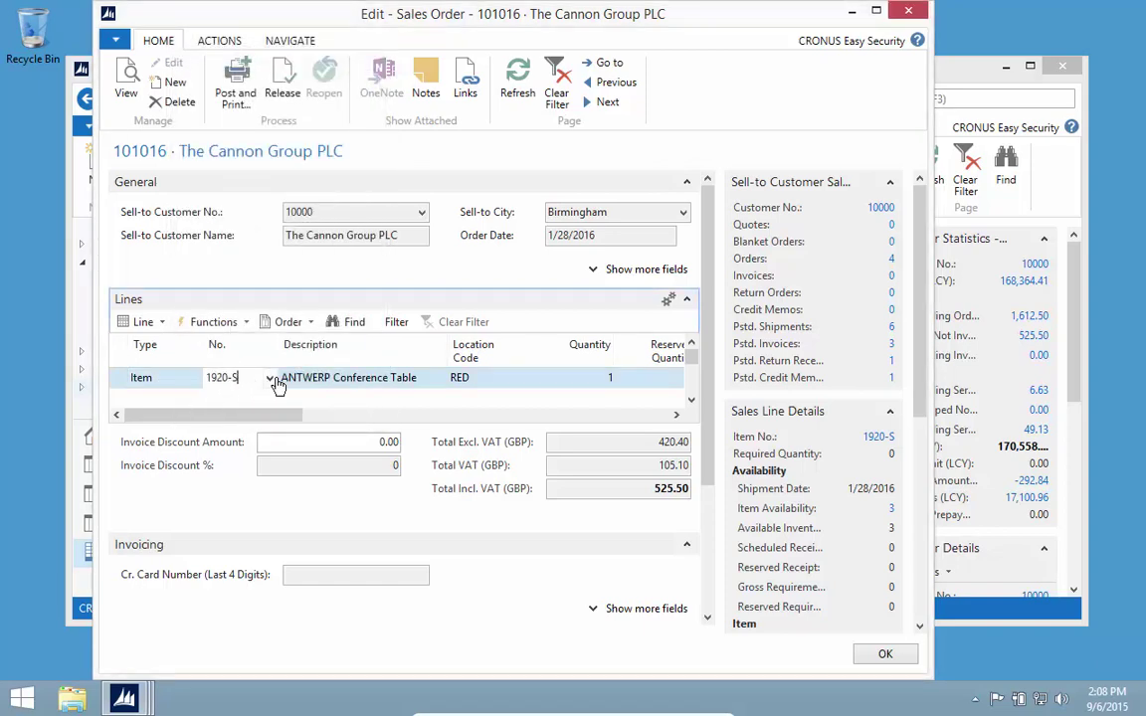
pyautogui.hotkey('ctrl', 'alt', 'F1')
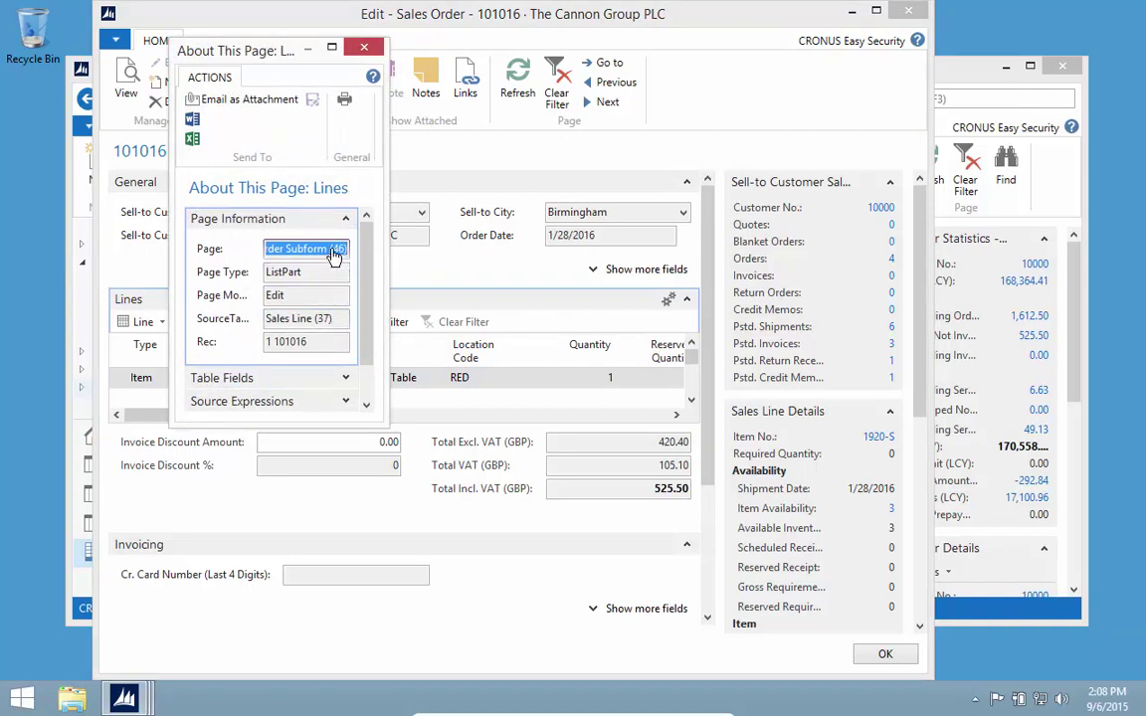
pyautogui.press('Escape')
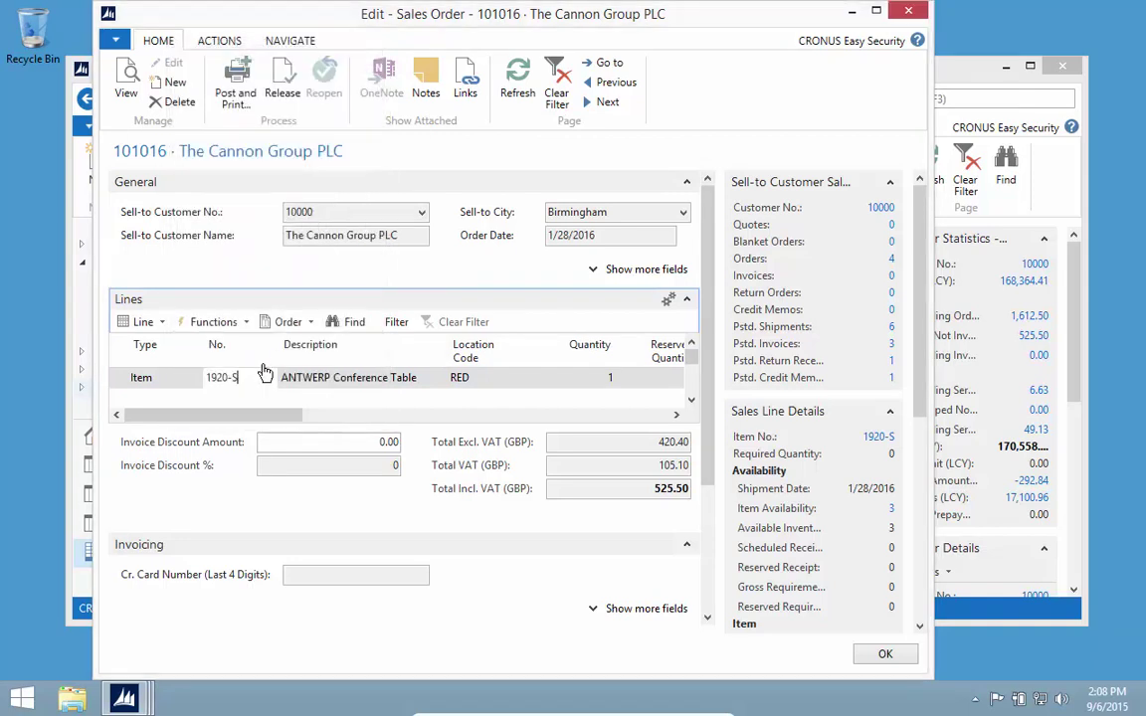
pyautogui.press('Escape')
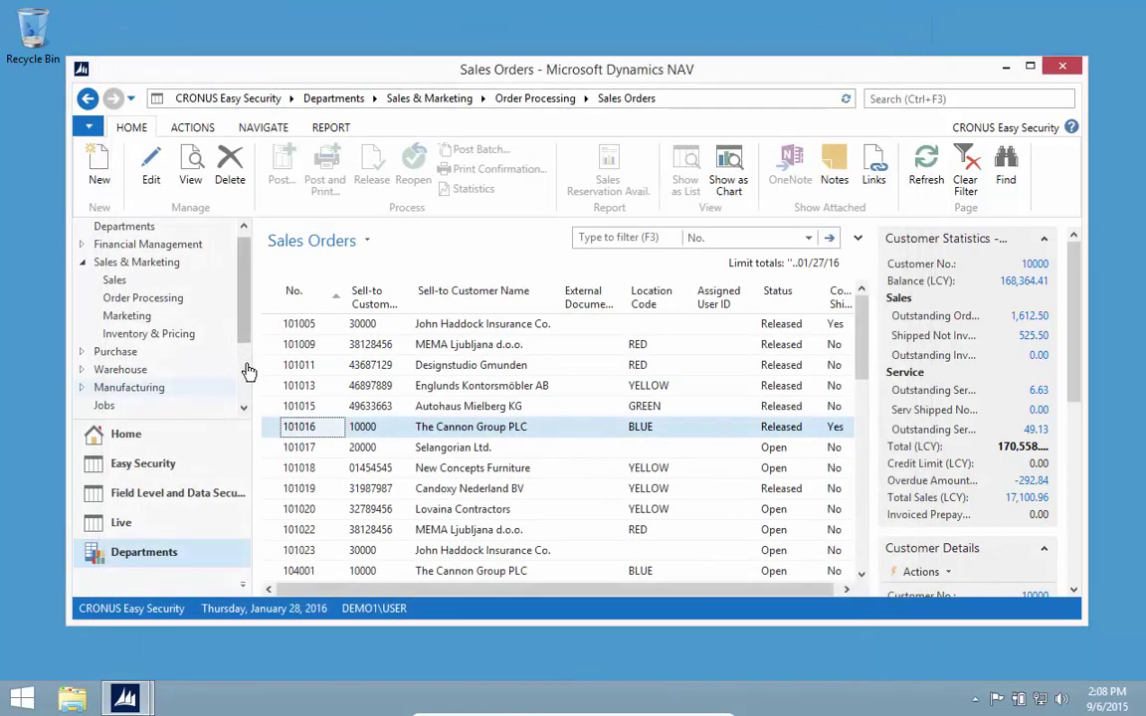
# Open the Field Level Security Codes list under Easy Security's Field Level and Data Security
pyautogui.scroll(-2, 214, 398)
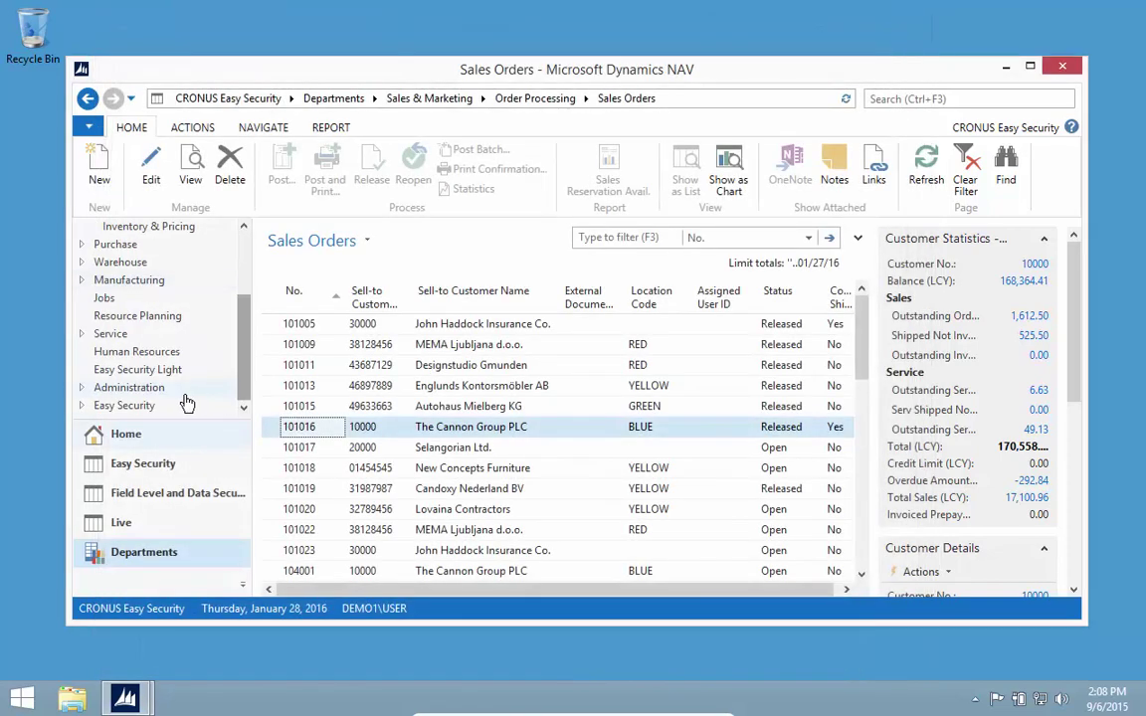
pyautogui.click(148, 406)
pyautogui.click(161, 290)
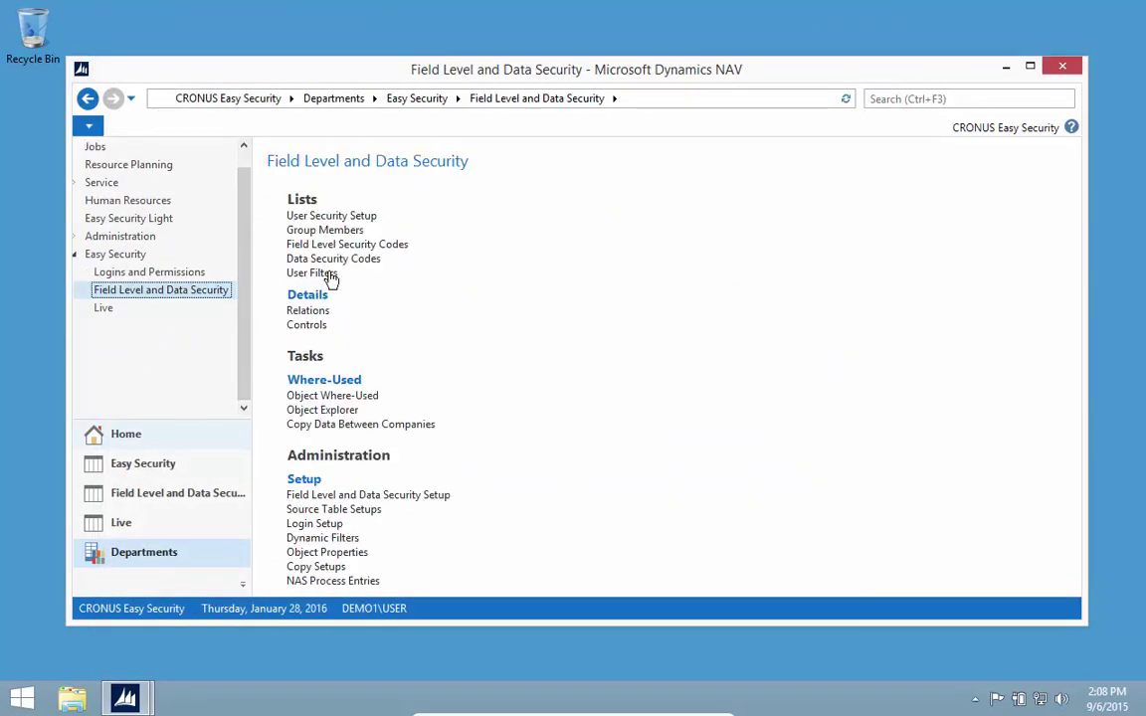
pyautogui.click(334, 245)
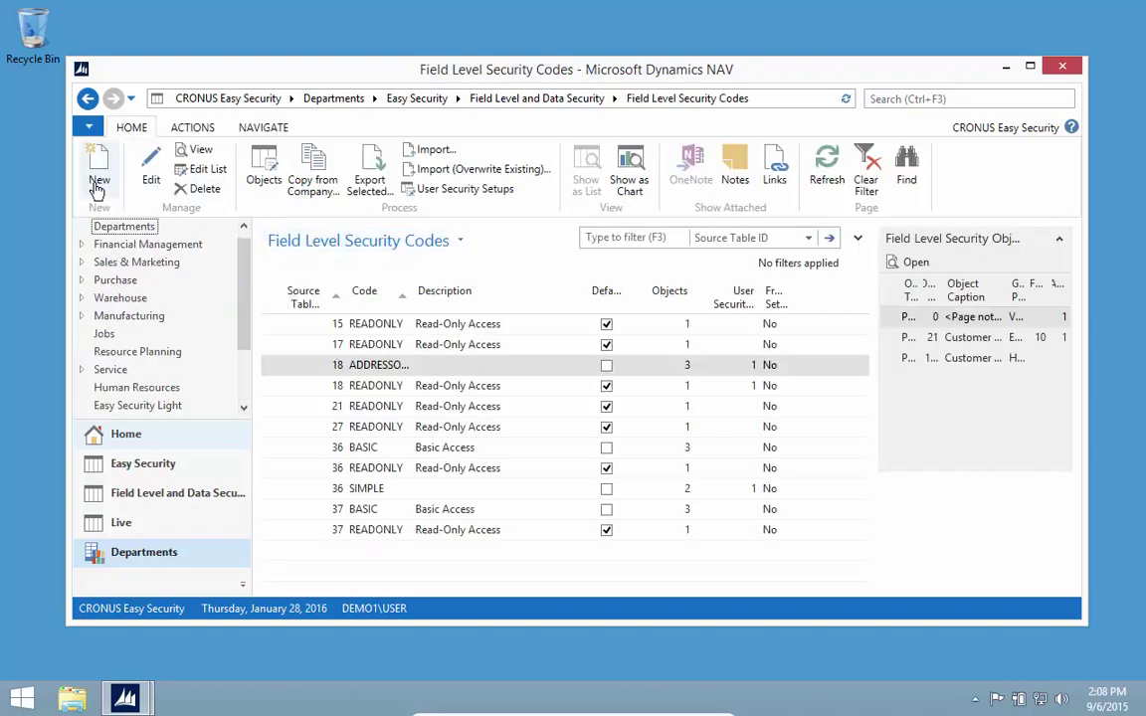
# Create a field level security code SIMPLE for source table 37 and copy its permissions from the default
pyautogui.click(97, 184)
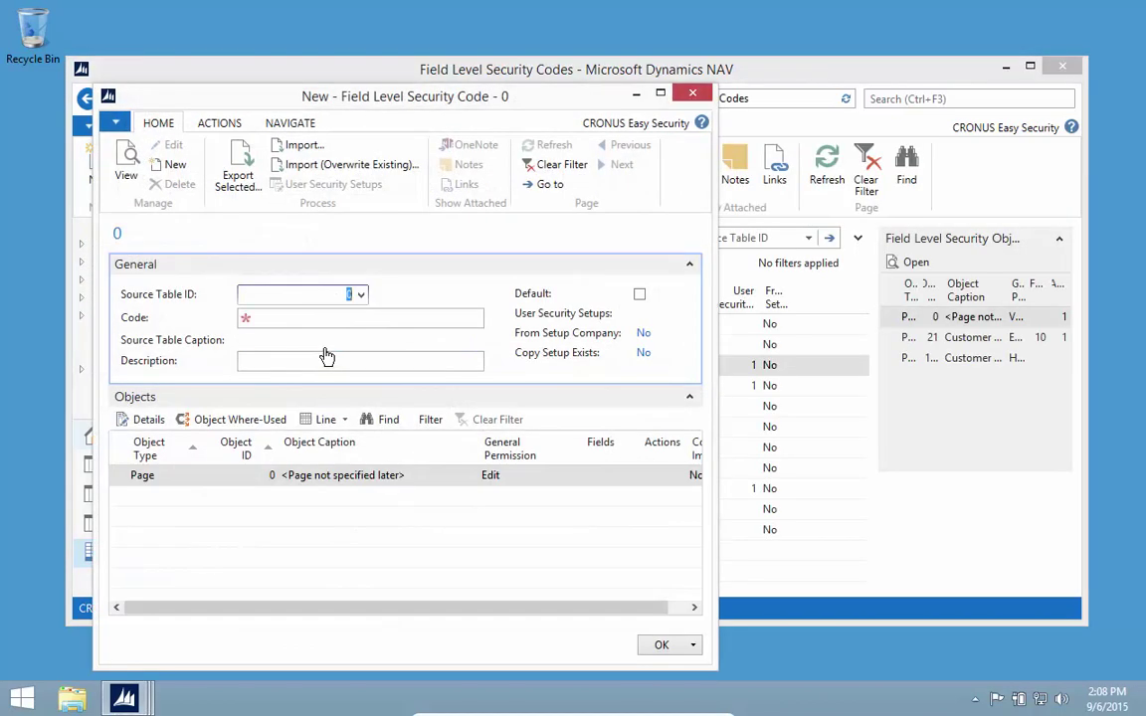
pyautogui.write('37')
pyautogui.press('Tab')
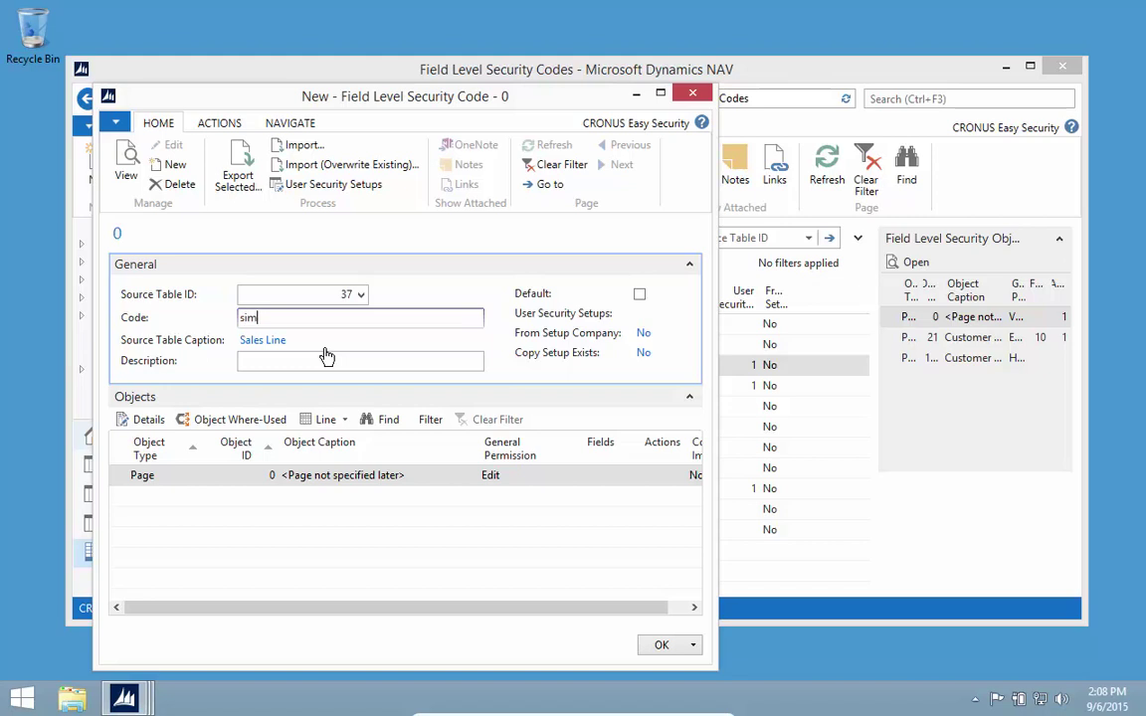
pyautogui.write('simple')
pyautogui.press('Tab')
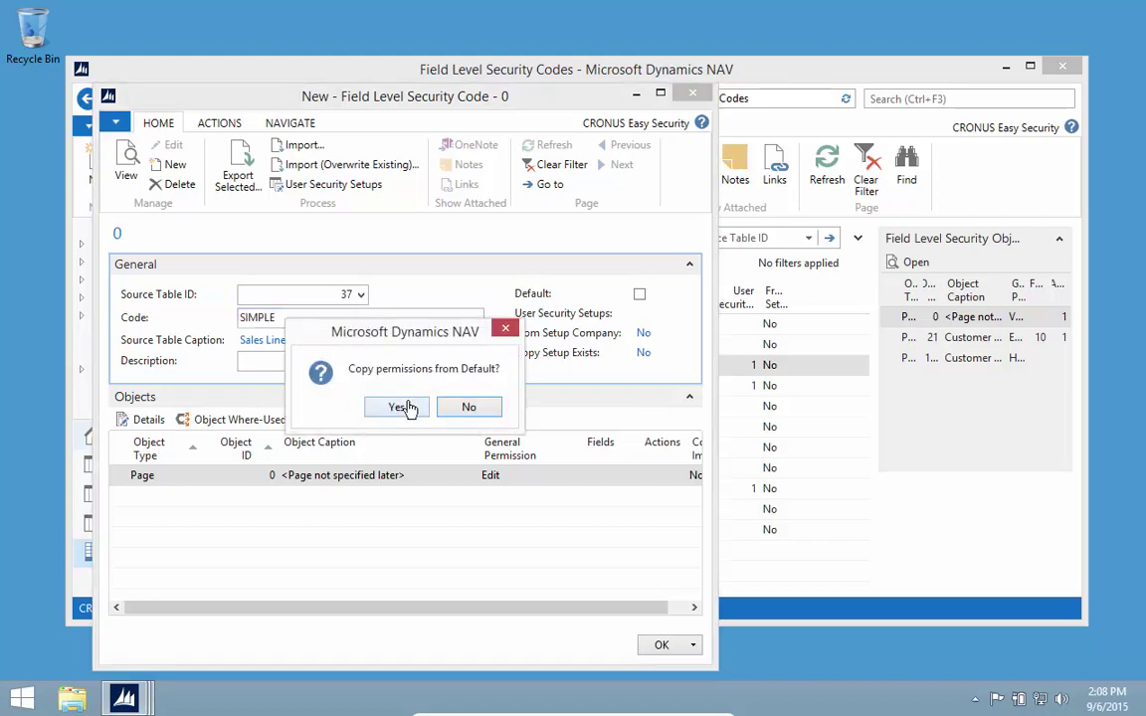
pyautogui.click(401, 408)
# Add page 46 Lines as an object of the Sales Line SIMPLE code
pyautogui.click(274, 506)
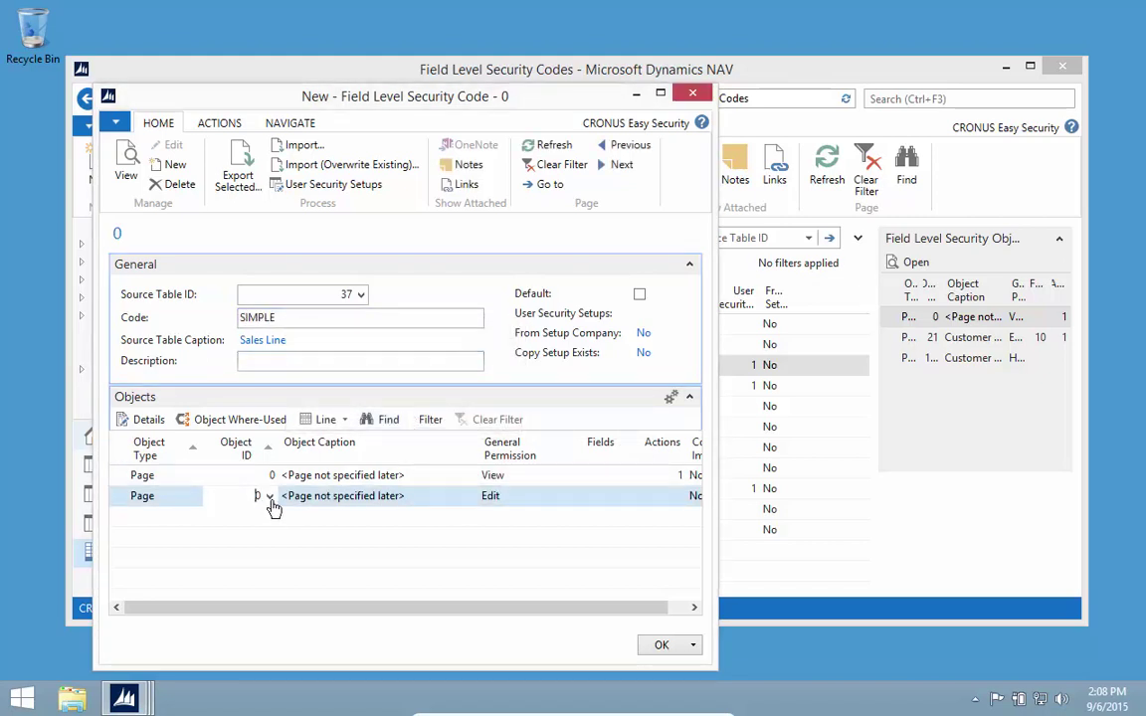
pyautogui.click(269, 500)
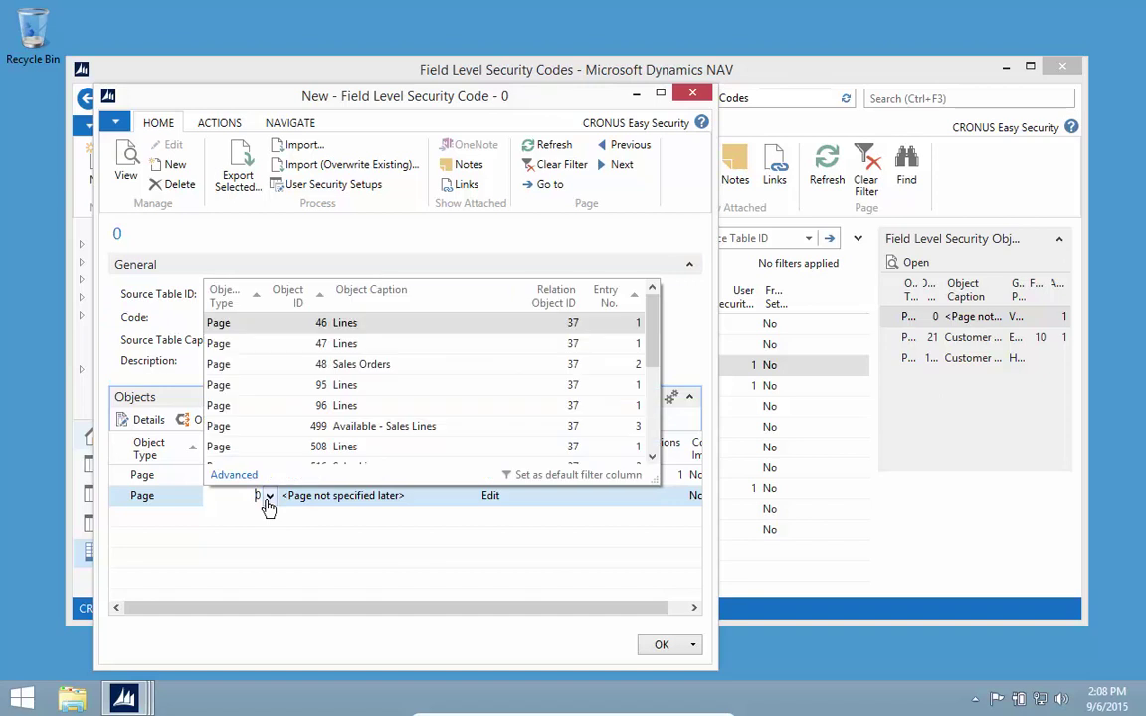
pyautogui.click(323, 331)
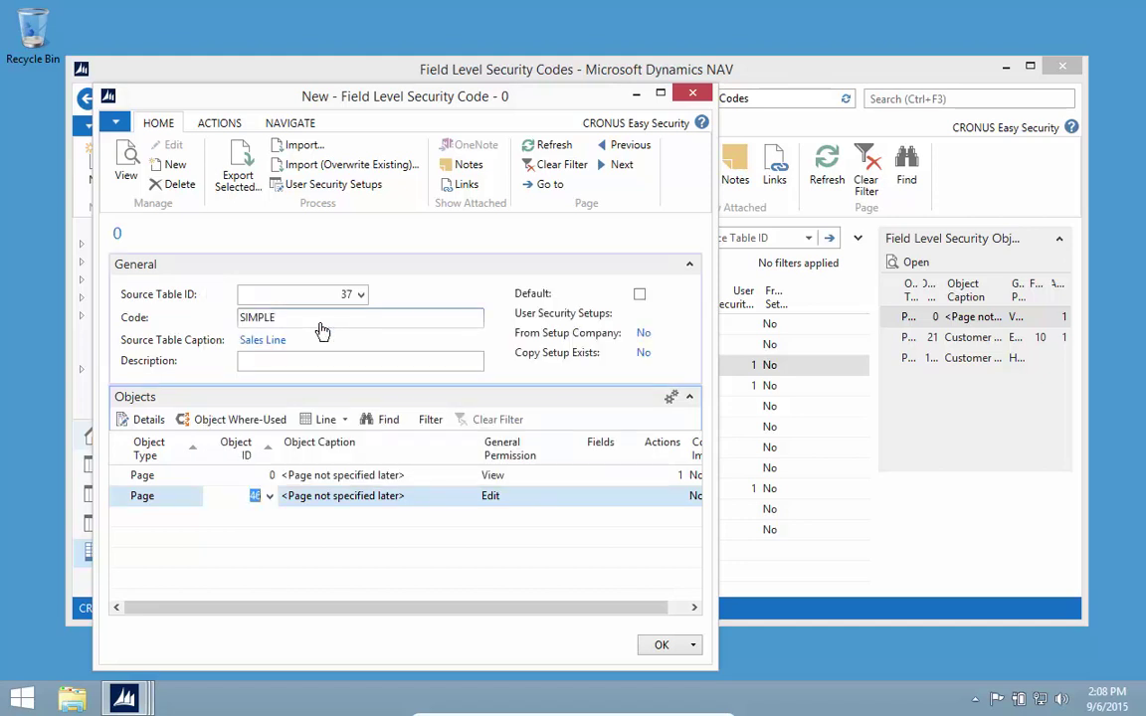
pyautogui.press('Tab')
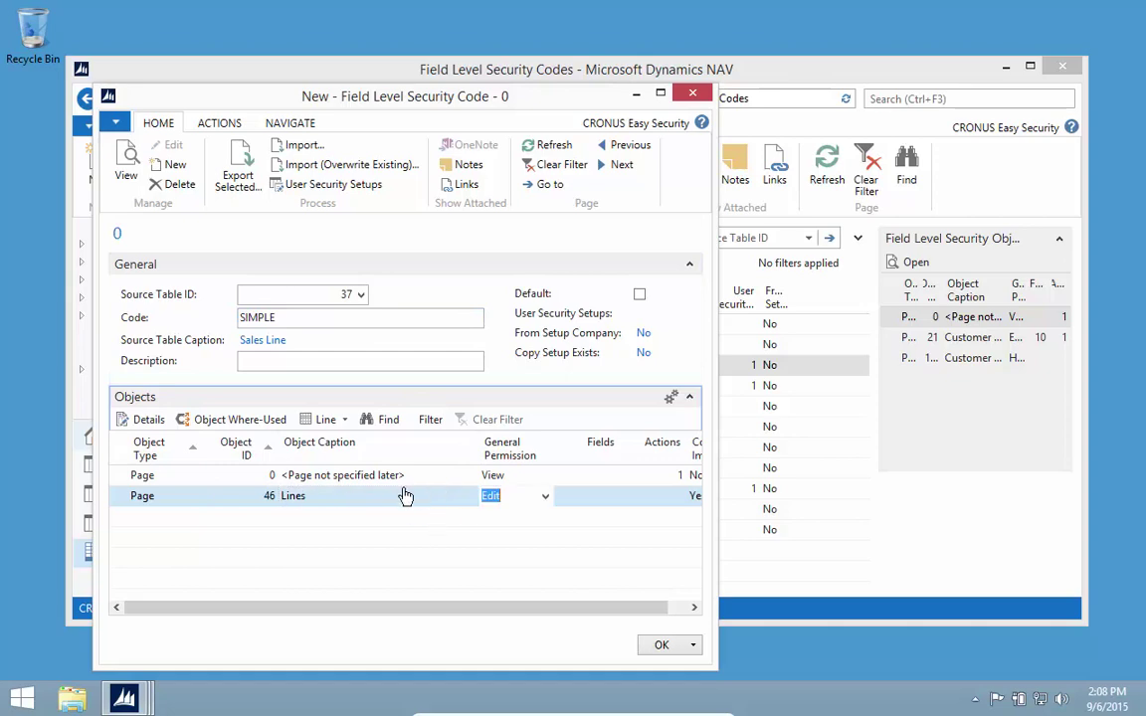
# Open the details of the page 46 Lines object and set all fields not specifically controlled to Hide
pyautogui.click(149, 419)
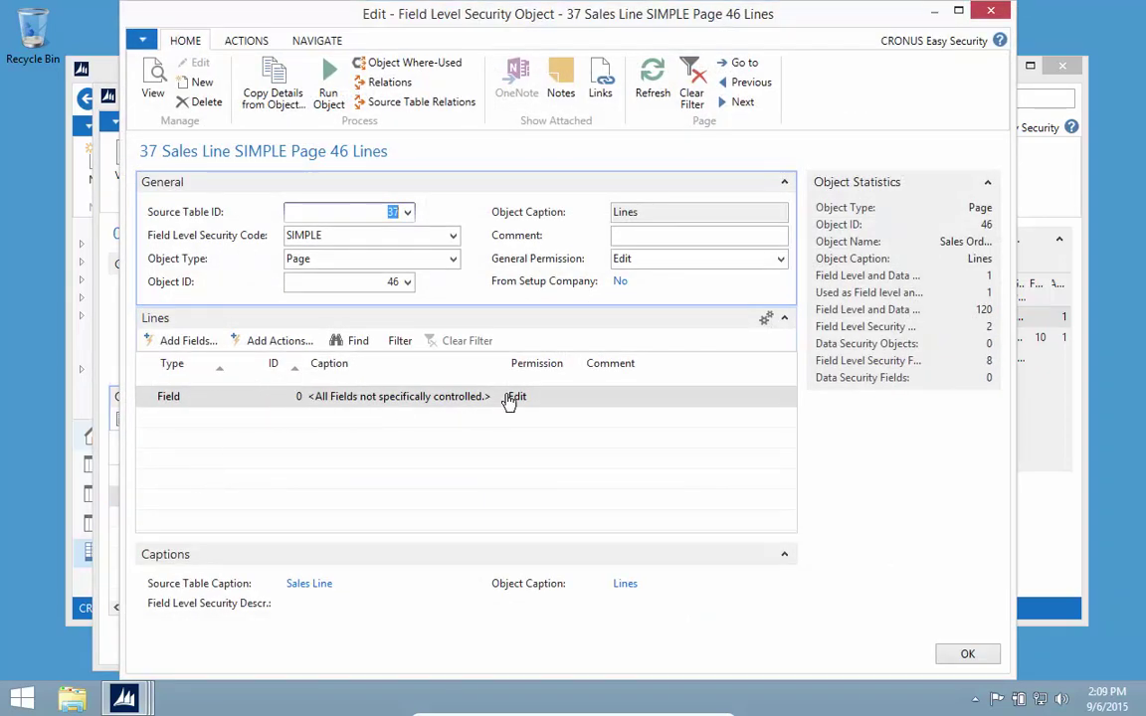
pyautogui.click(570, 402)
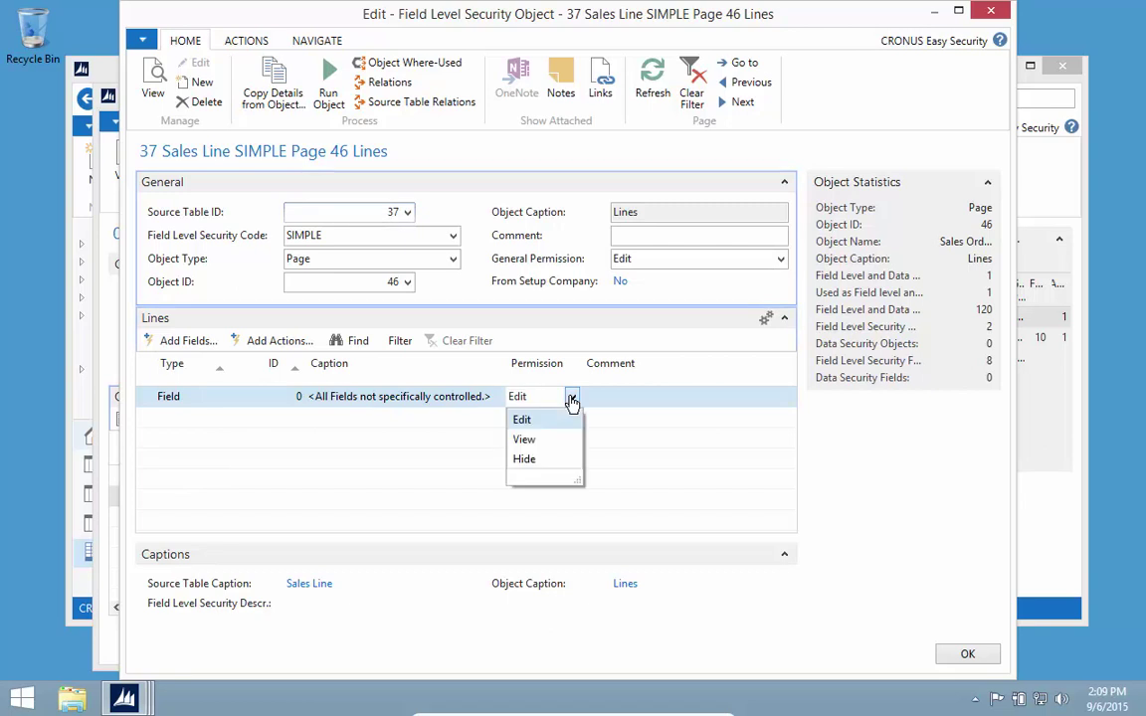
pyautogui.click(537, 461)
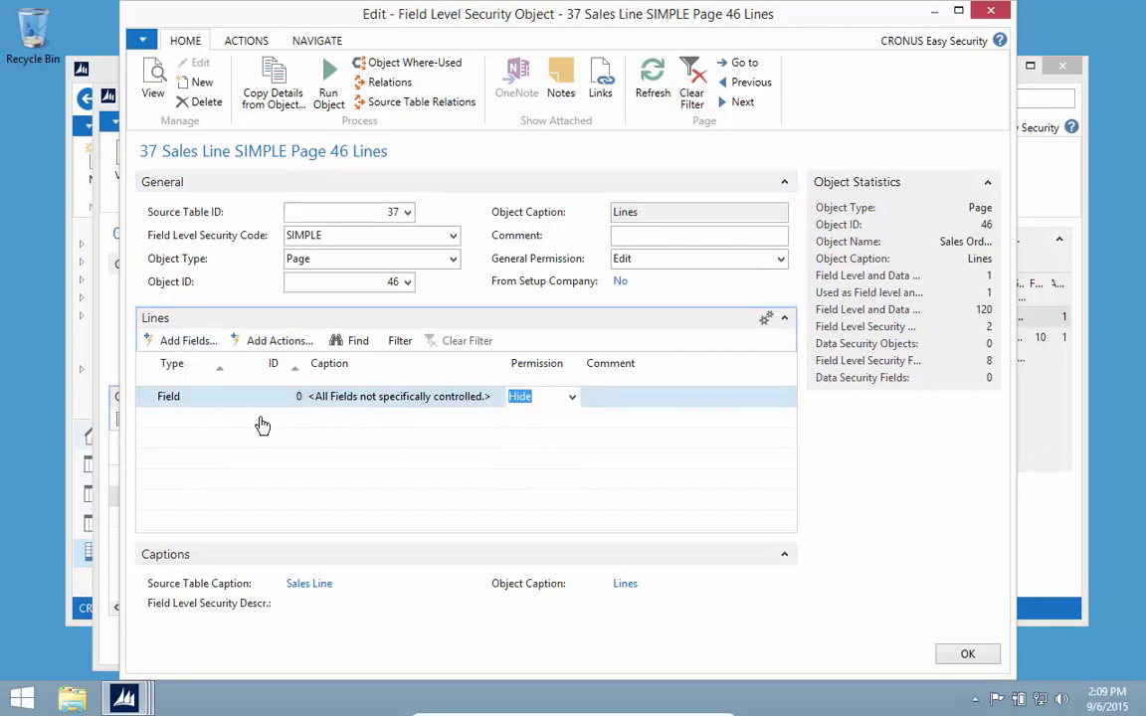
# Add an Action line covering all actions not specifically controlled, with permission Hide
pyautogui.click(274, 420)
pyautogui.click(207, 423)
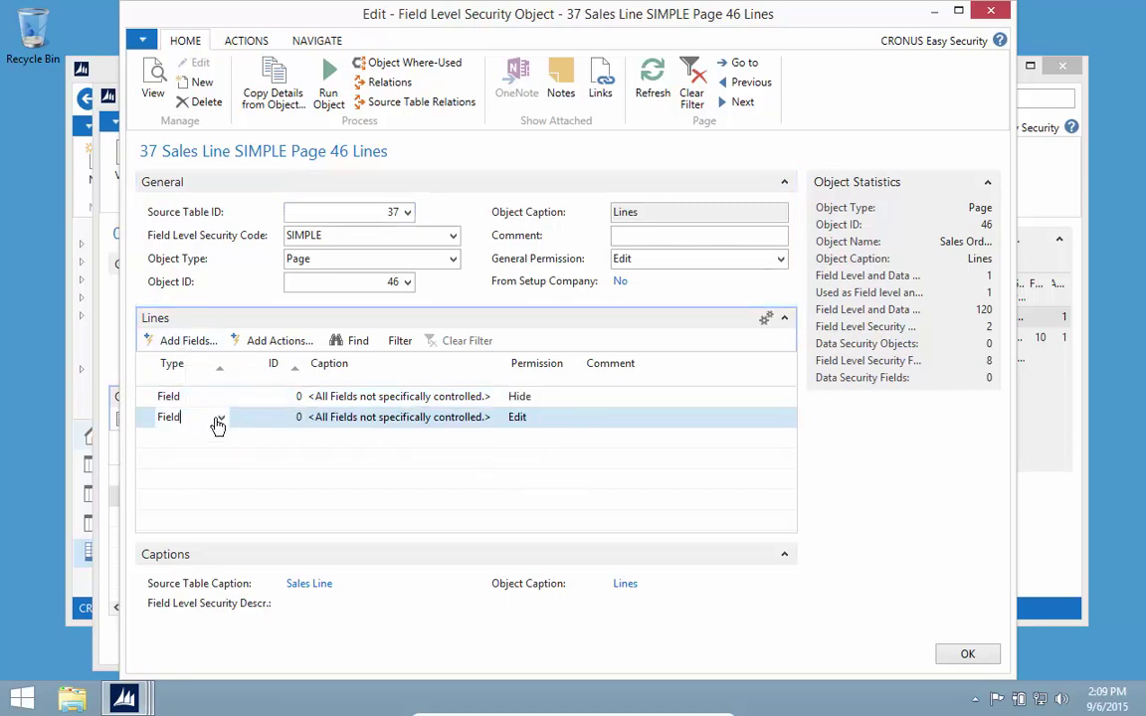
pyautogui.click(218, 426)
pyautogui.click(212, 468)
pyautogui.press('Tab')
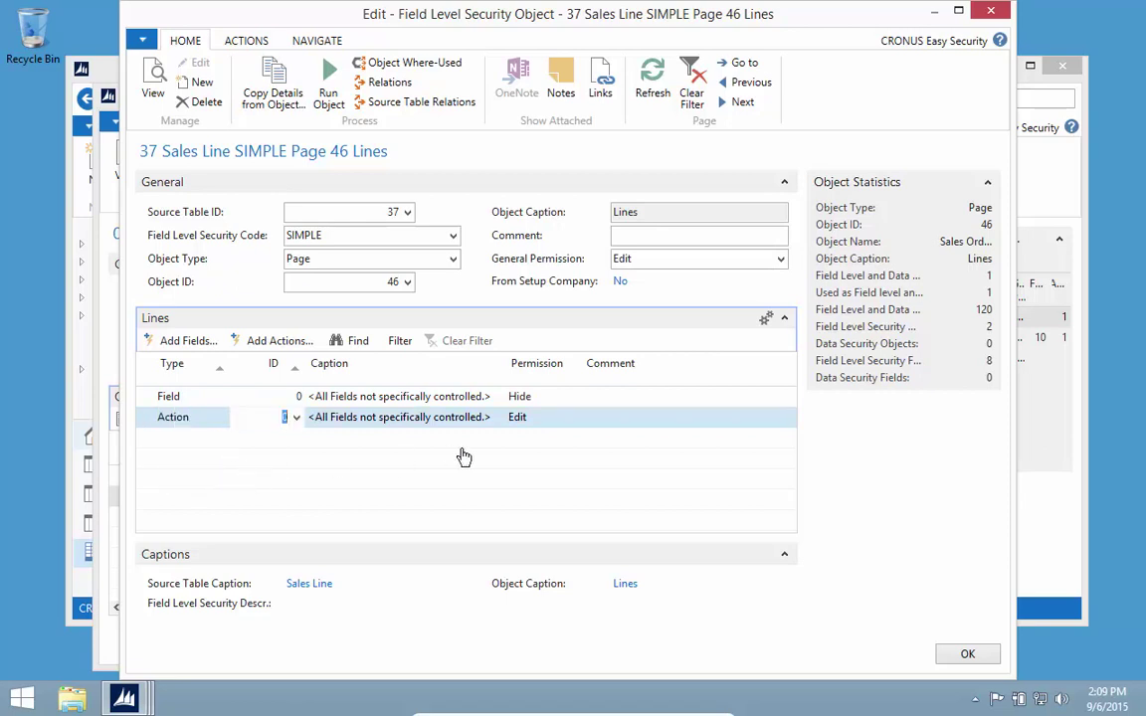
pyautogui.press('Tab')
pyautogui.write('h')
pyautogui.press('Up')
pyautogui.press('Down')
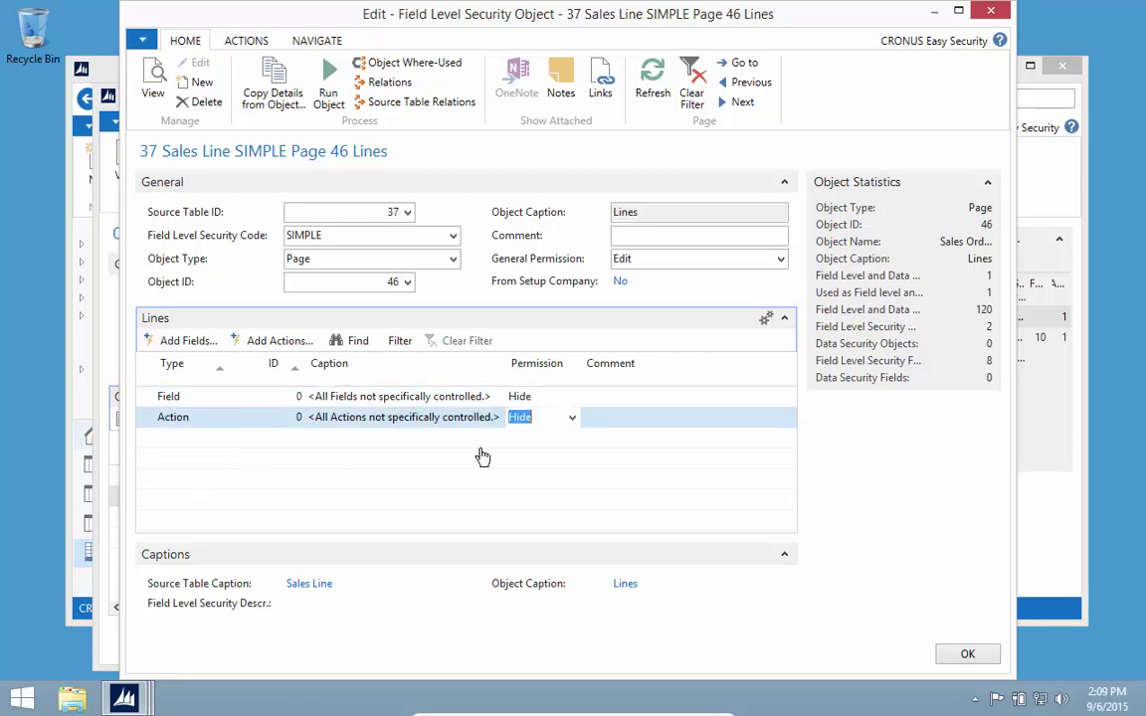
pyautogui.hotkey('shift', 'Tab')
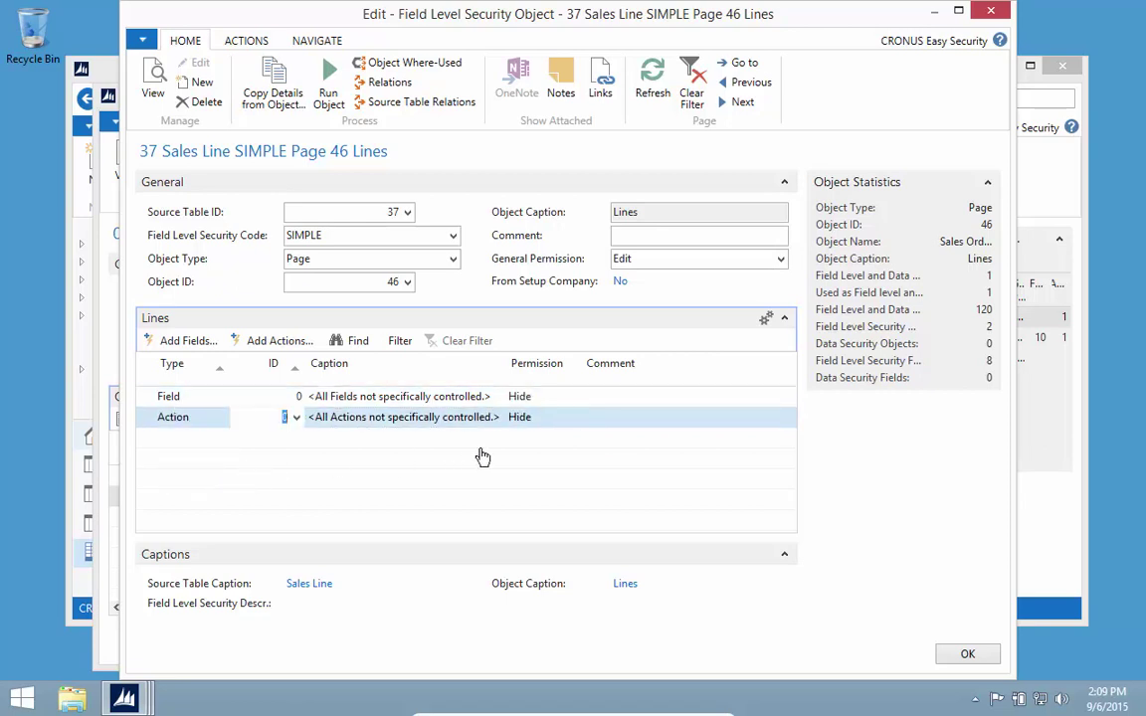
# Add the fields Type, No., Description, Quantity, Outstanding Quantity, Qty. to Ship and Quantity Shipped to the controlled lines
pyautogui.click(194, 342)
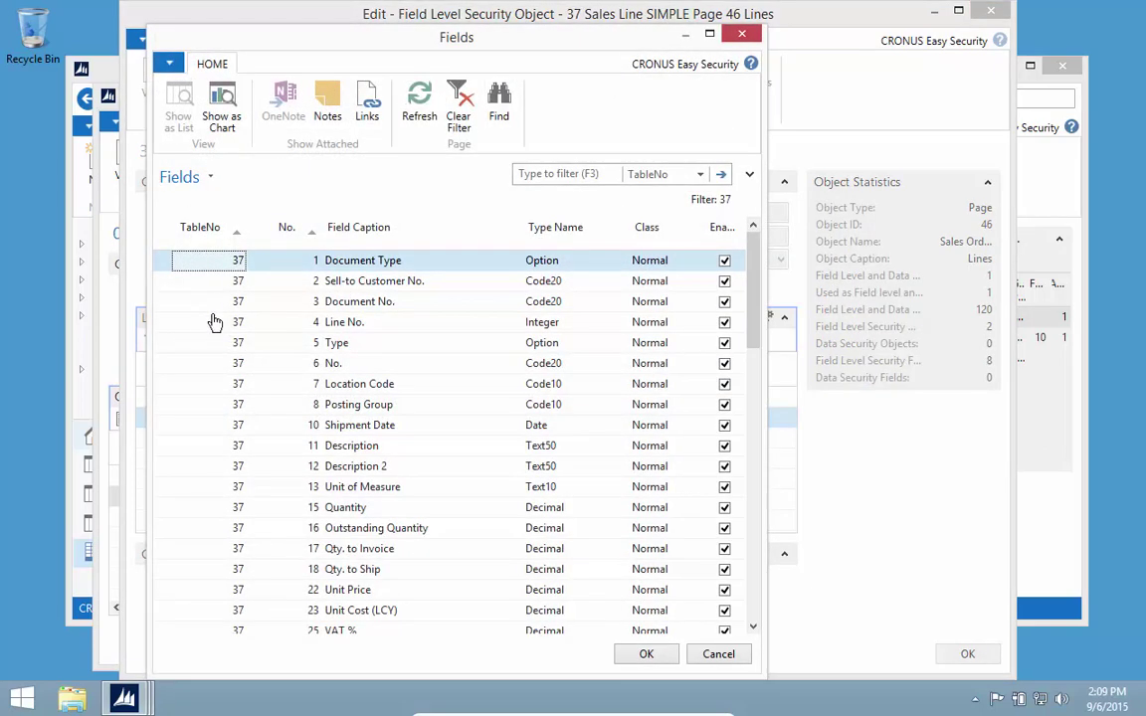
pyautogui.click(199, 346)
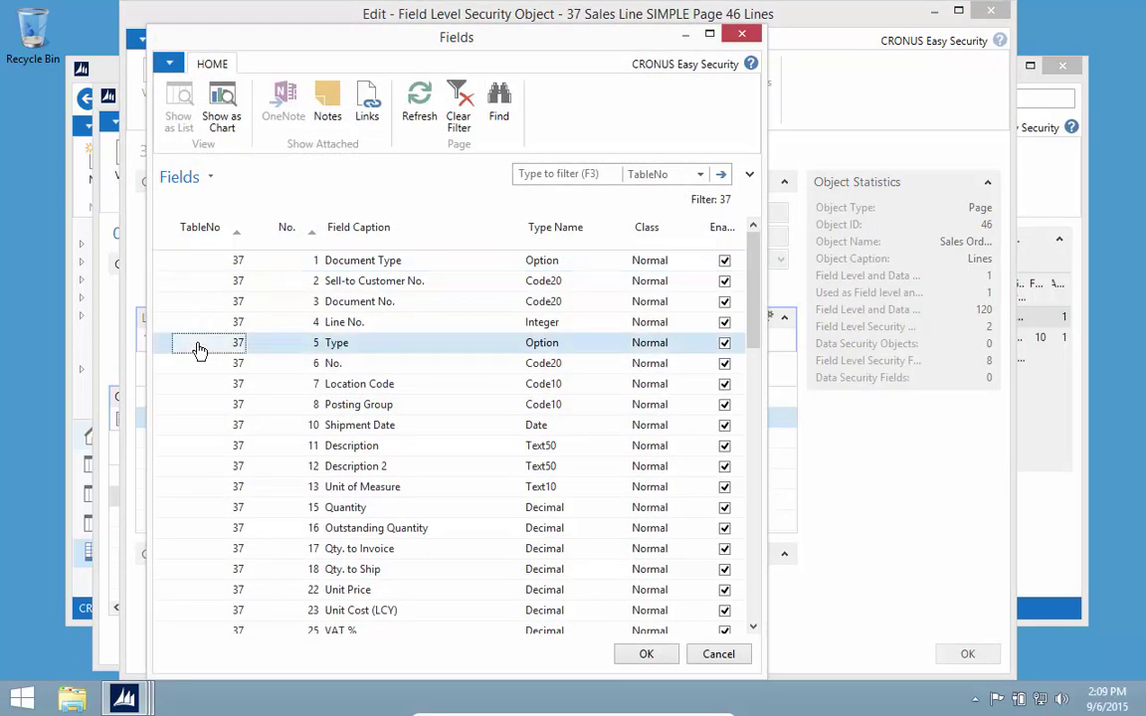
pyautogui.keyDown('shift'); pyautogui.click(262, 364); pyautogui.keyUp('shift')
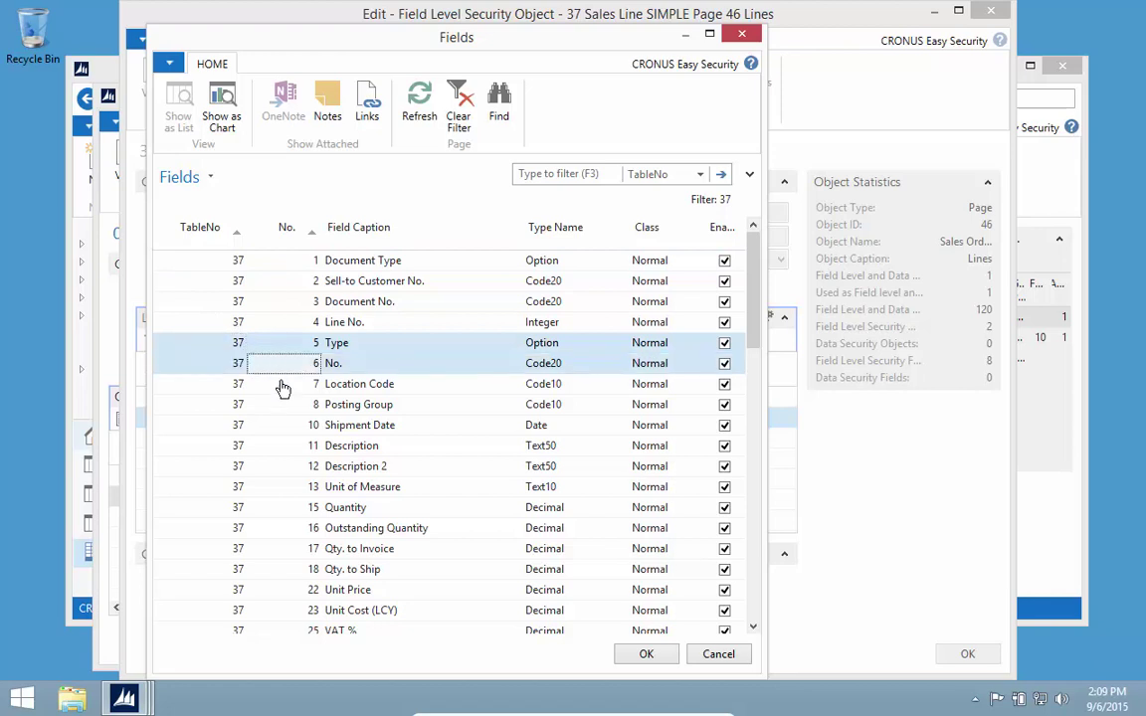
pyautogui.keyDown('ctrl'); pyautogui.click(299, 448); pyautogui.keyUp('ctrl')
pyautogui.keyDown('ctrl'); pyautogui.click(301, 512); pyautogui.keyUp('ctrl')
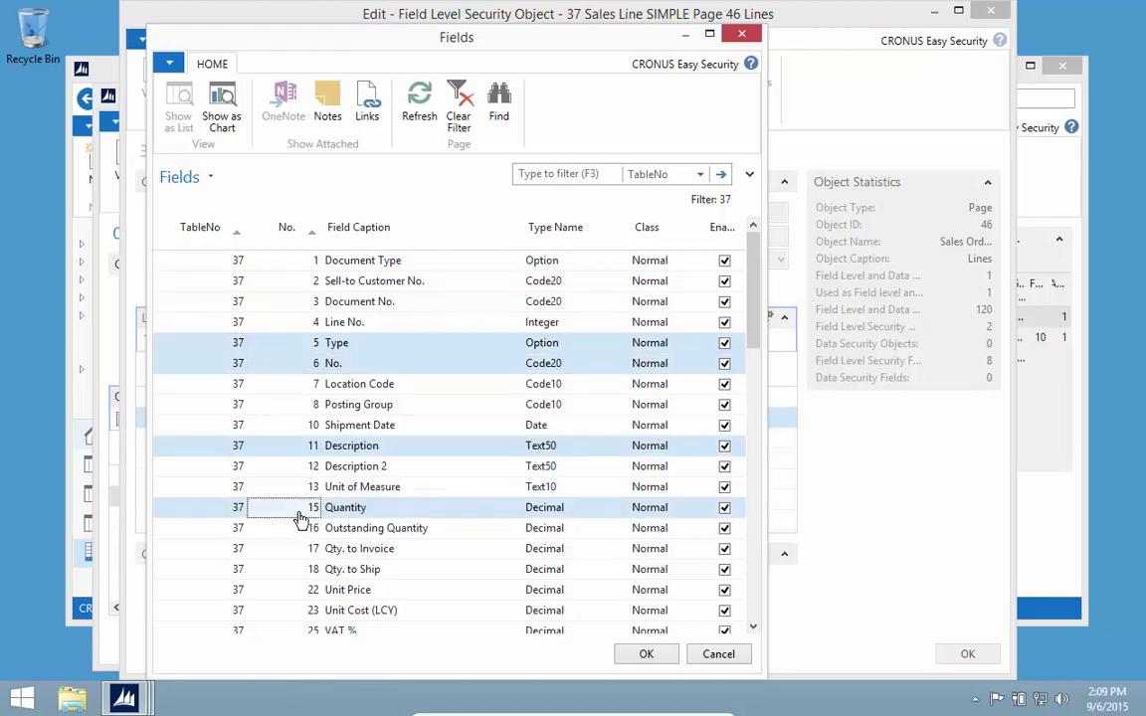
pyautogui.keyDown('ctrl'); pyautogui.click(300, 573); pyautogui.keyUp('ctrl')
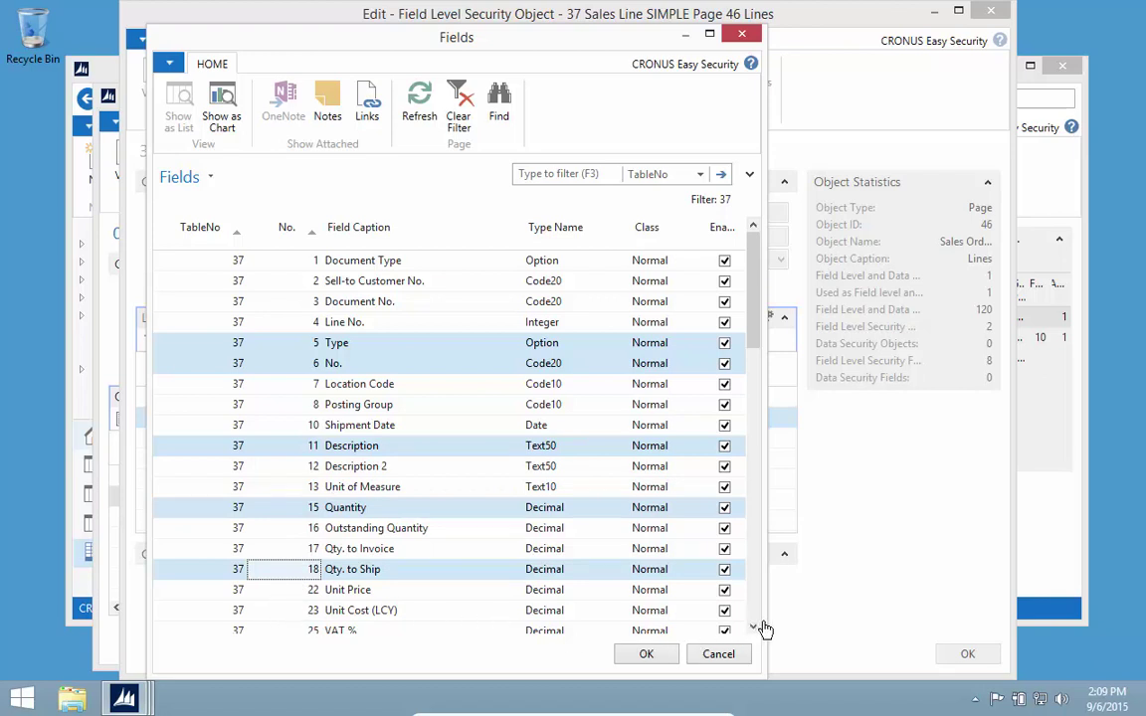
pyautogui.keyDown('ctrl'); pyautogui.click(345, 530); pyautogui.keyUp('ctrl')
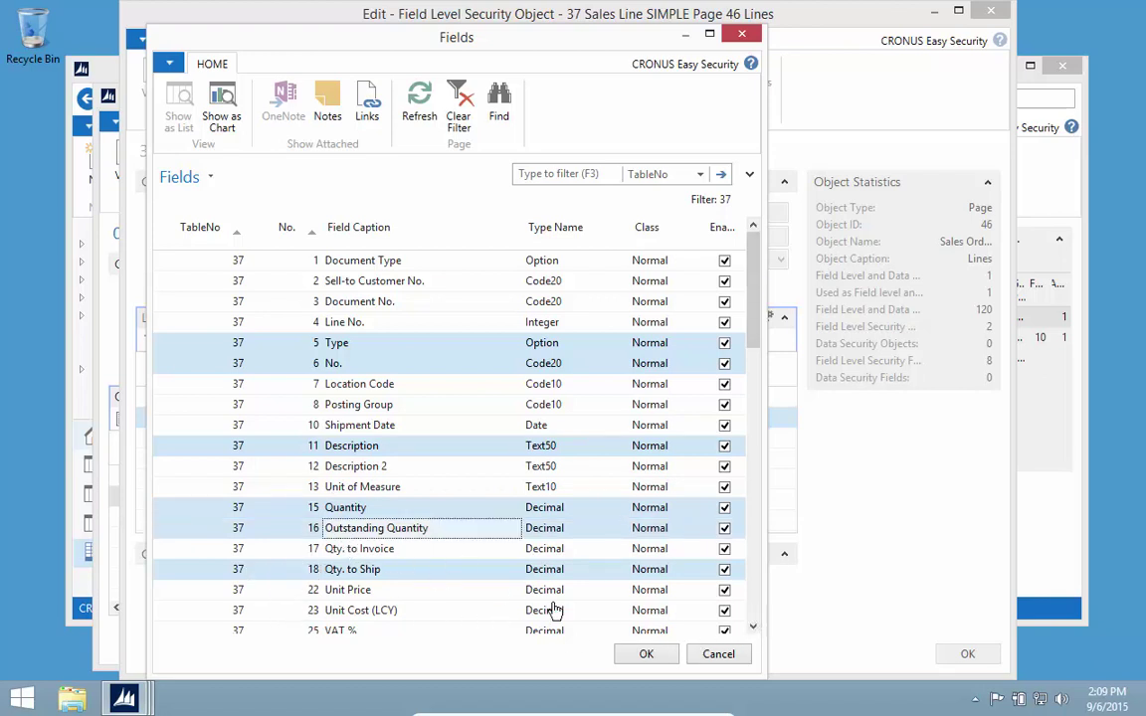
pyautogui.click(756, 620)
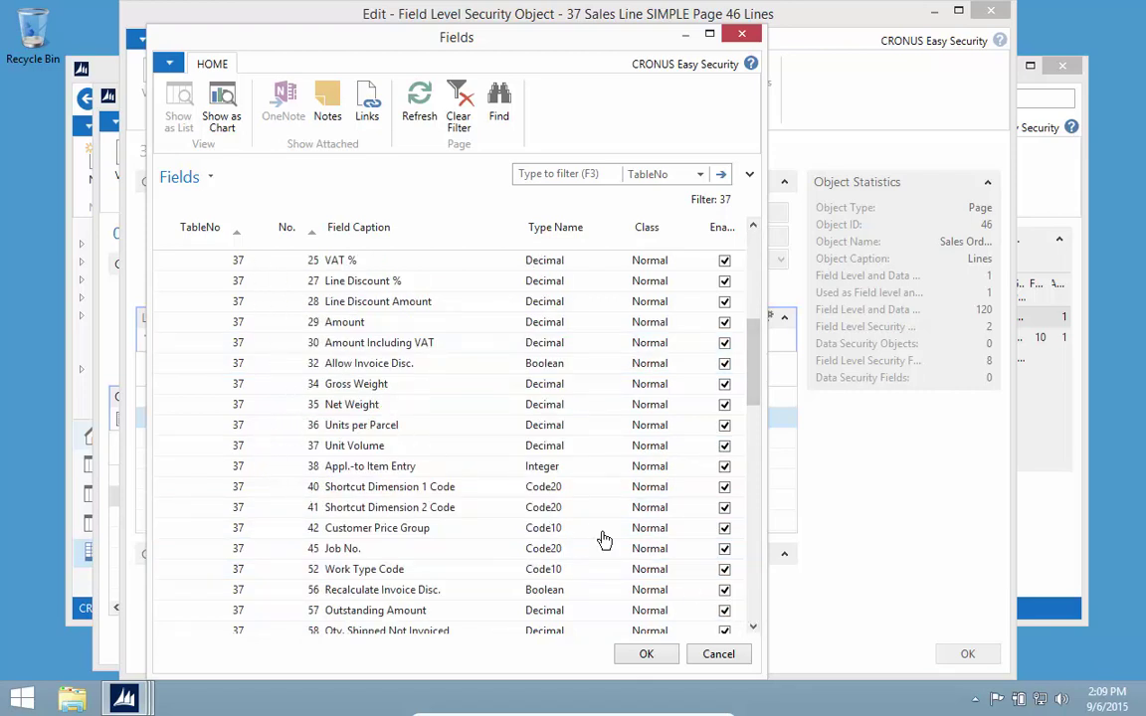
pyautogui.click(758, 607)
pyautogui.click(341, 309)
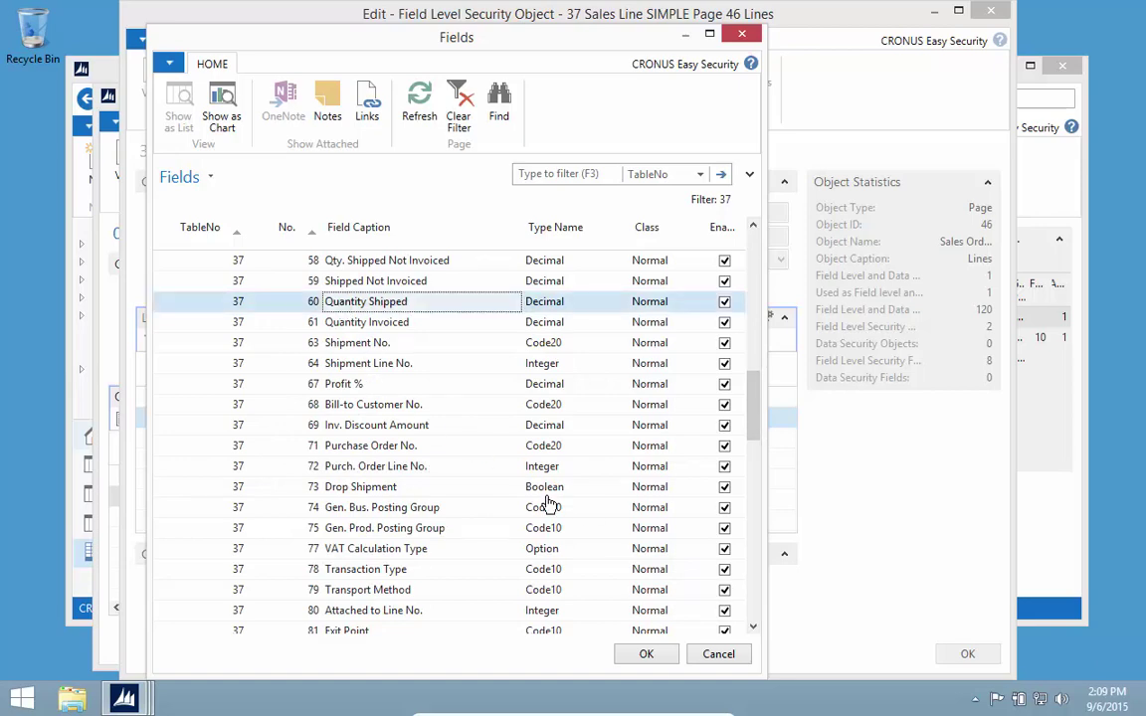
pyautogui.click(649, 654)
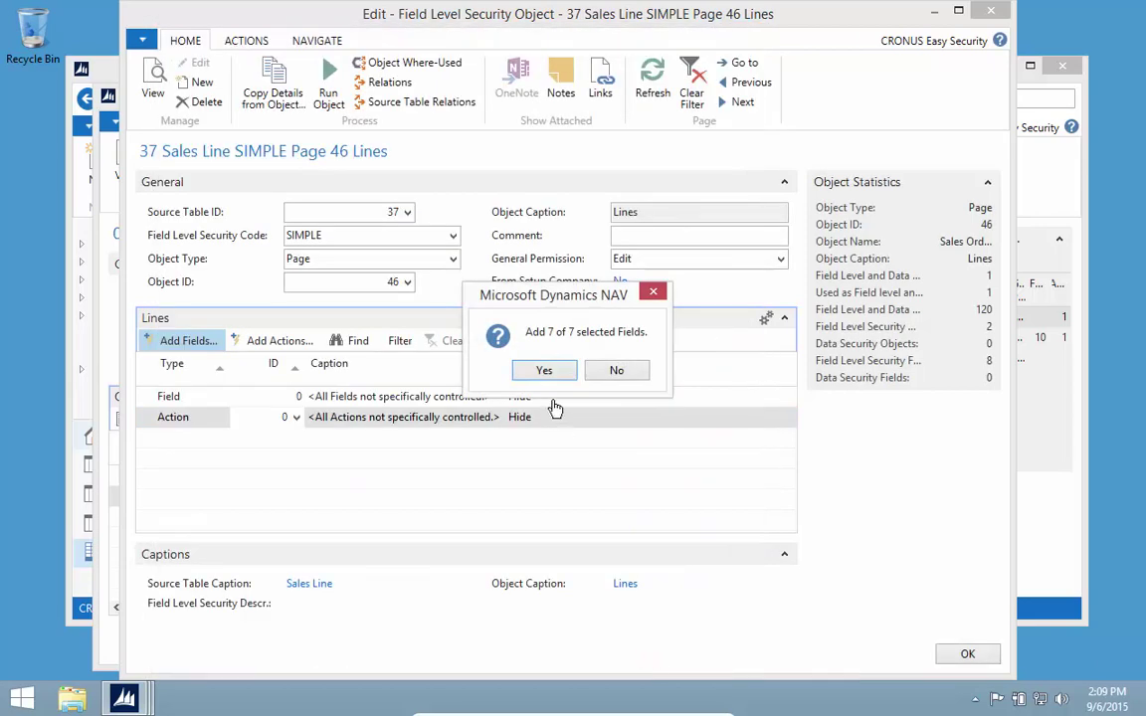
pyautogui.click(548, 372)
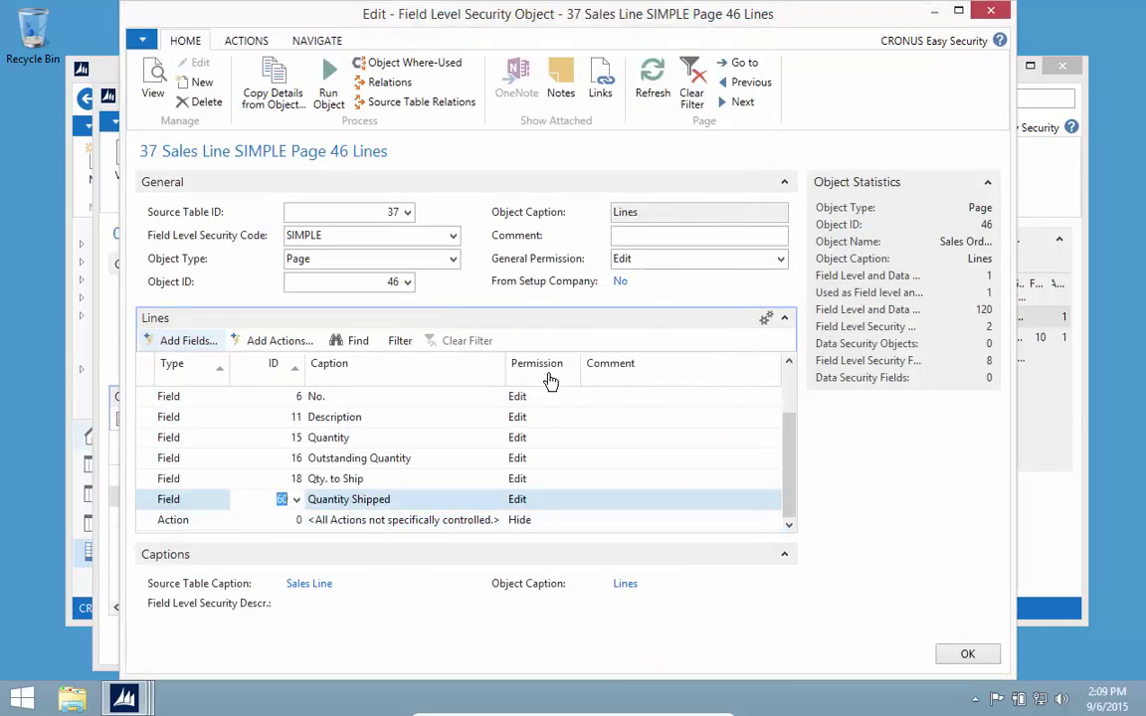
# Set the permission to View for every added field except Qty. to Ship
pyautogui.press('Down')
pyautogui.press('Tab')
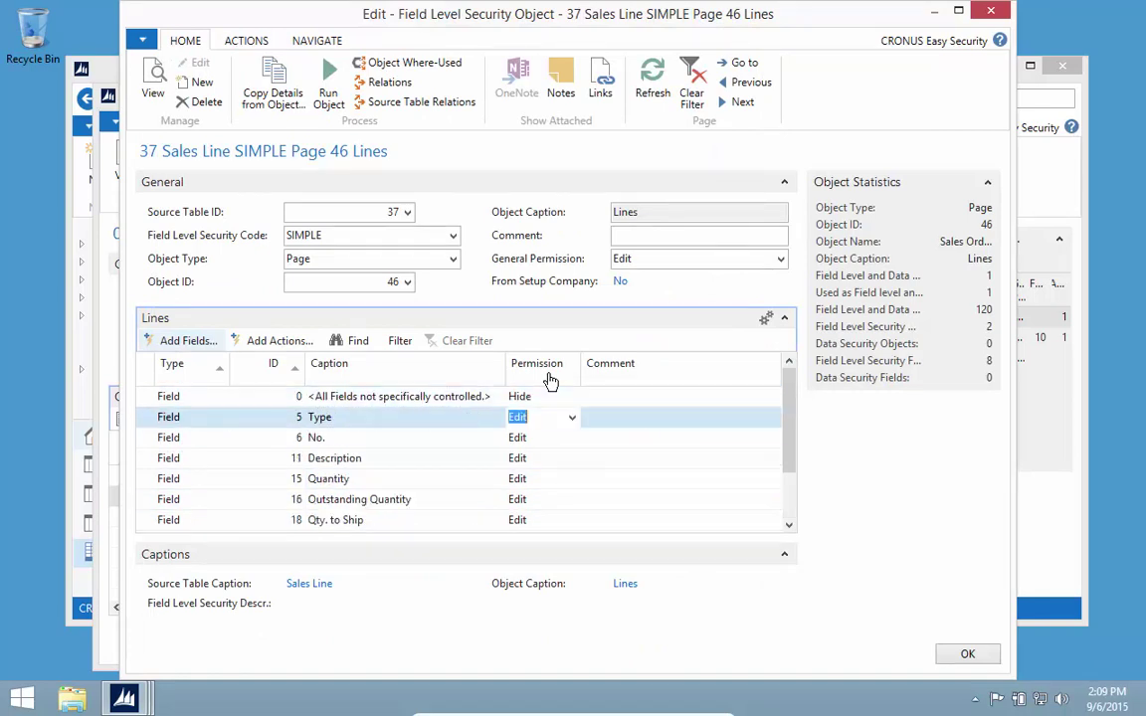
pyautogui.write('v')
pyautogui.press('Down')
pyautogui.write('v')
pyautogui.press('Down')
pyautogui.press('v')
pyautogui.press('Down')
pyautogui.press('v')
pyautogui.press('Down')
pyautogui.press('v')
pyautogui.press('Down')
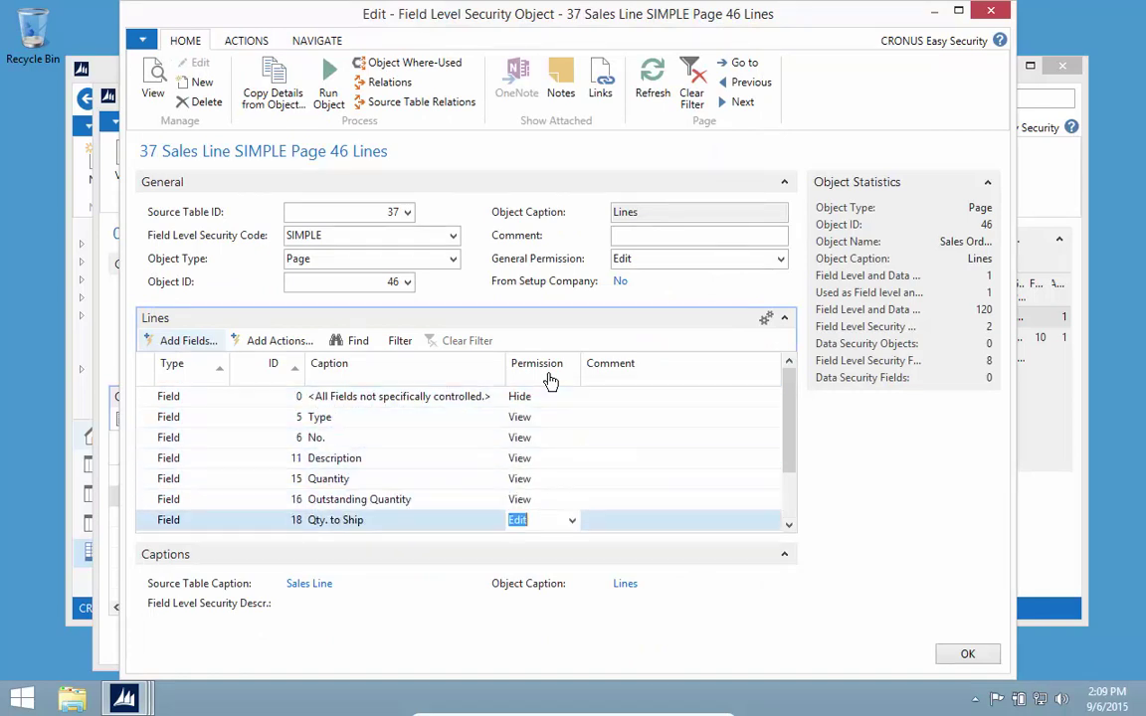
pyautogui.press('Down')
pyautogui.press('v')
pyautogui.press('Down')
pyautogui.press('v')
# Restore the Hide permission on the line for all actions not specifically controlled
pyautogui.press('Down')
pyautogui.press('Up')
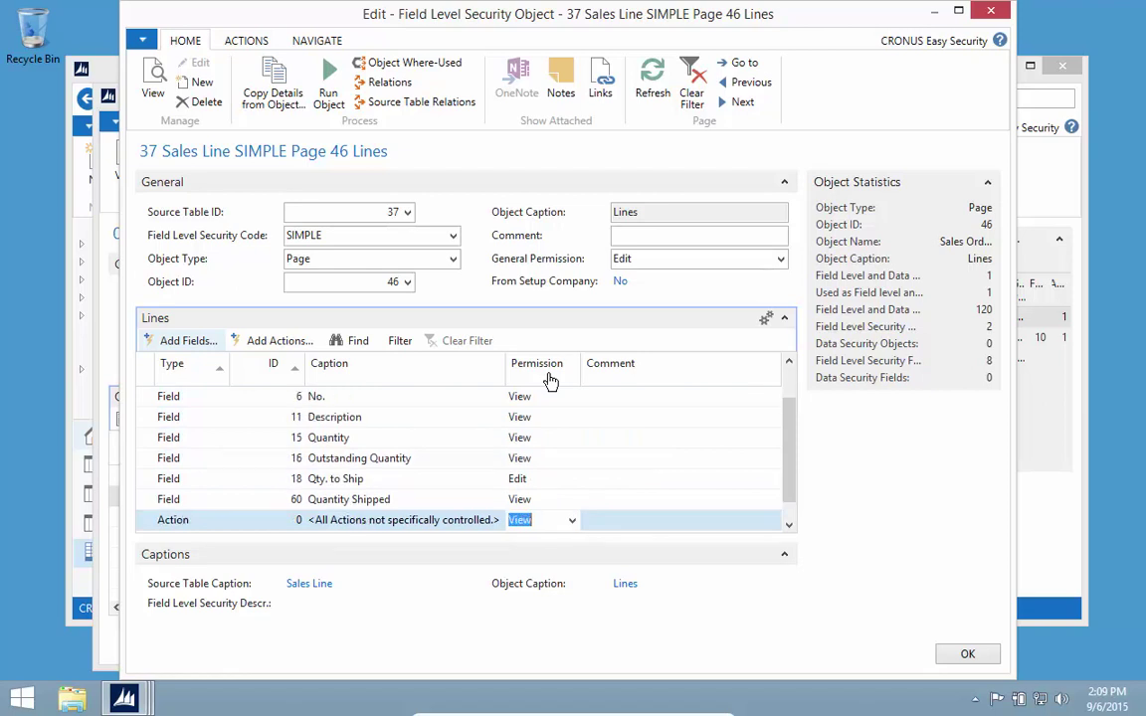
pyautogui.press('Up')
pyautogui.press('Down')
pyautogui.write('h')
pyautogui.press('Down')
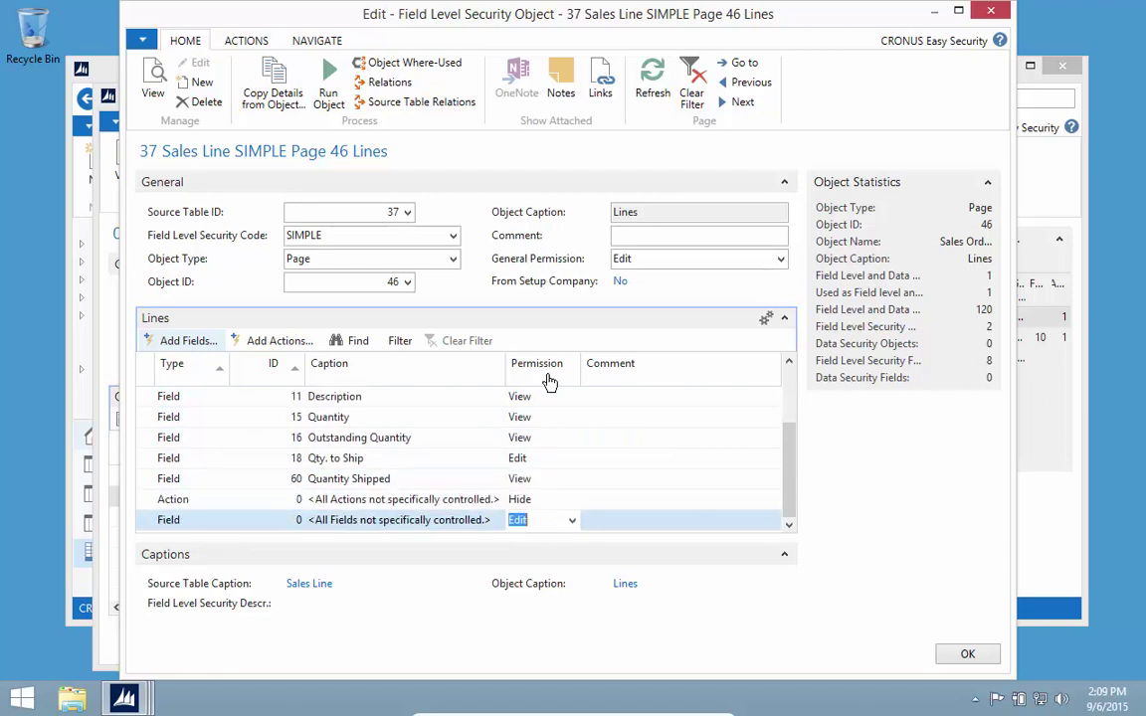
# Add the Comments action to the controlled lines of page 46 and close the object's details
pyautogui.press('Up')
pyautogui.hotkey('shift', 'Tab')
pyautogui.hotkey('shift', 'Tab')
pyautogui.press('Down')
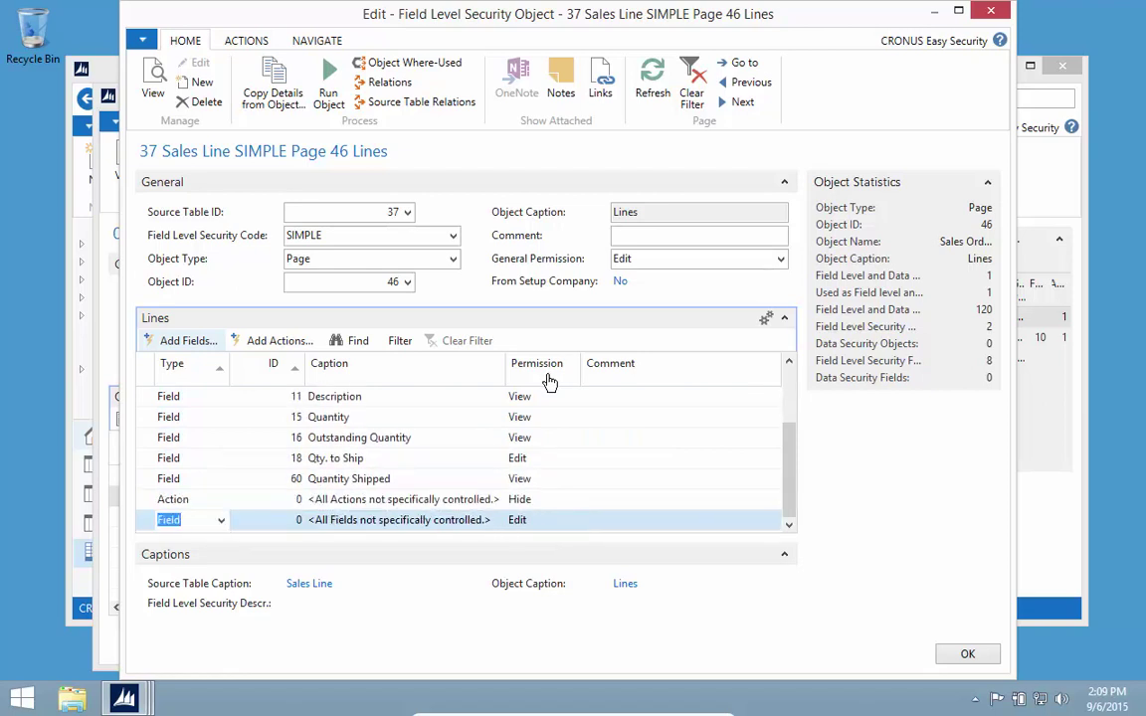
pyautogui.click(282, 340)
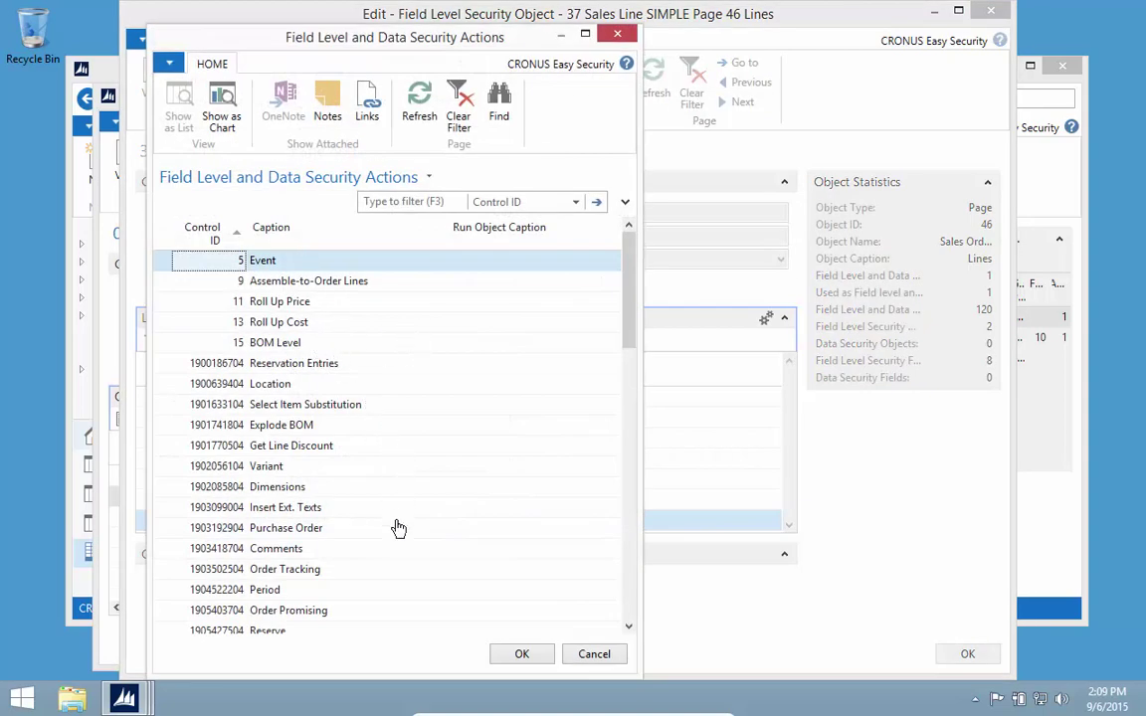
pyautogui.click(298, 551)
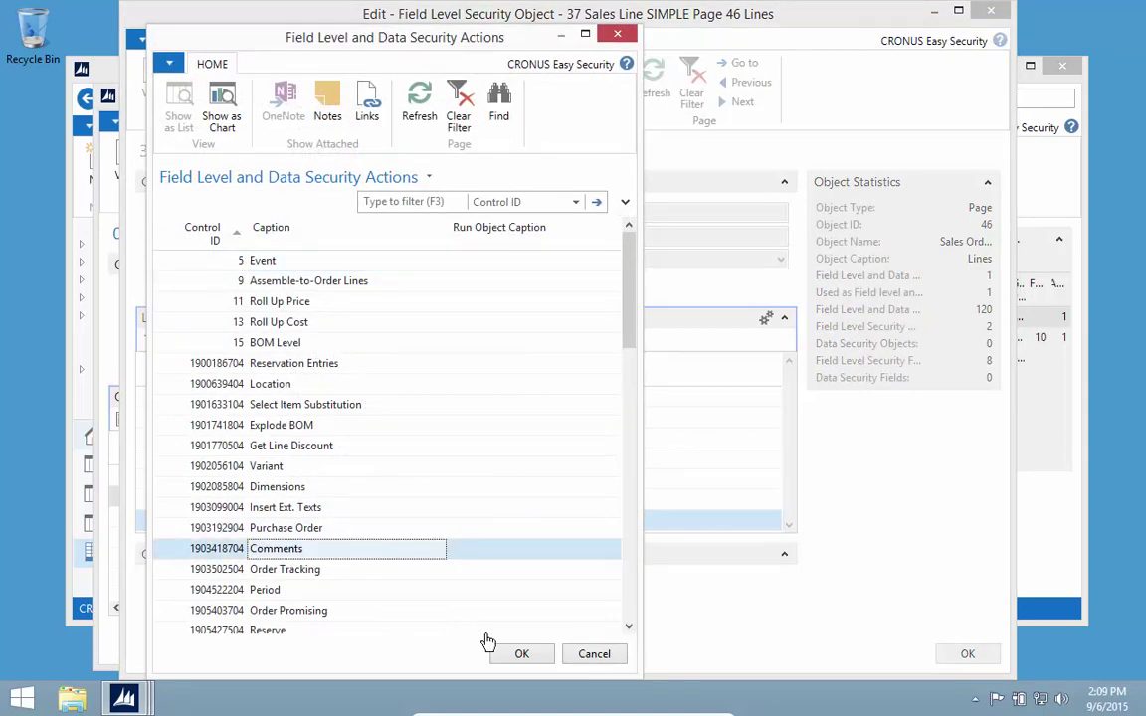
pyautogui.click(520, 659)
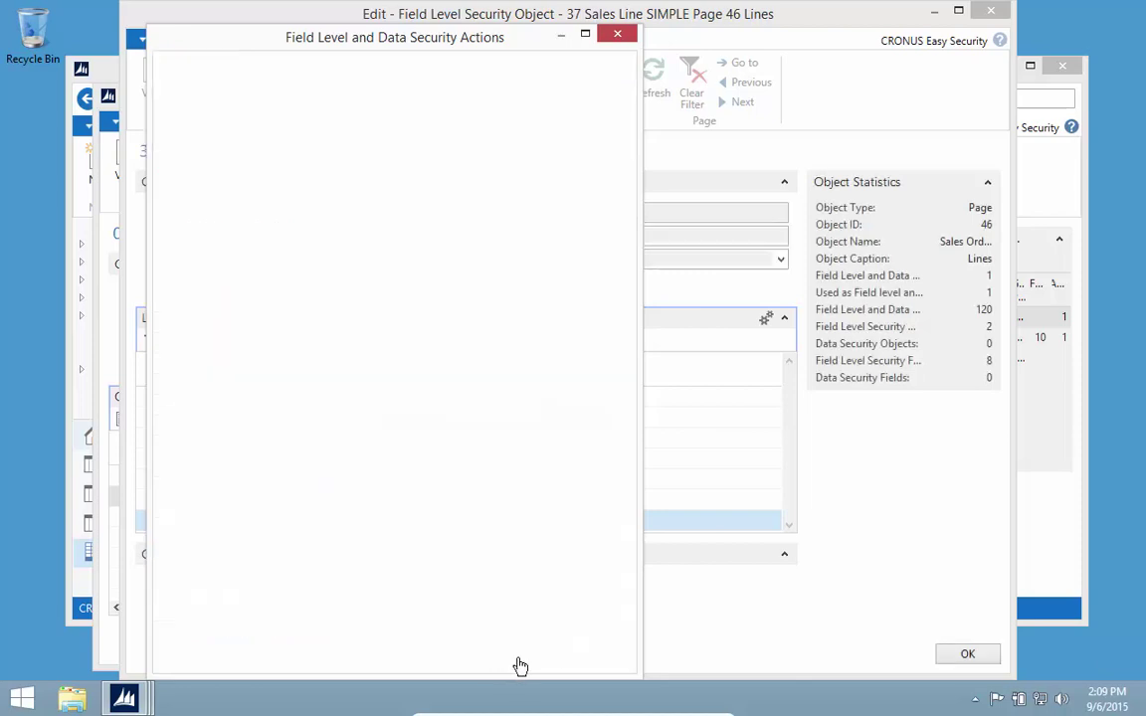
pyautogui.press('Return')
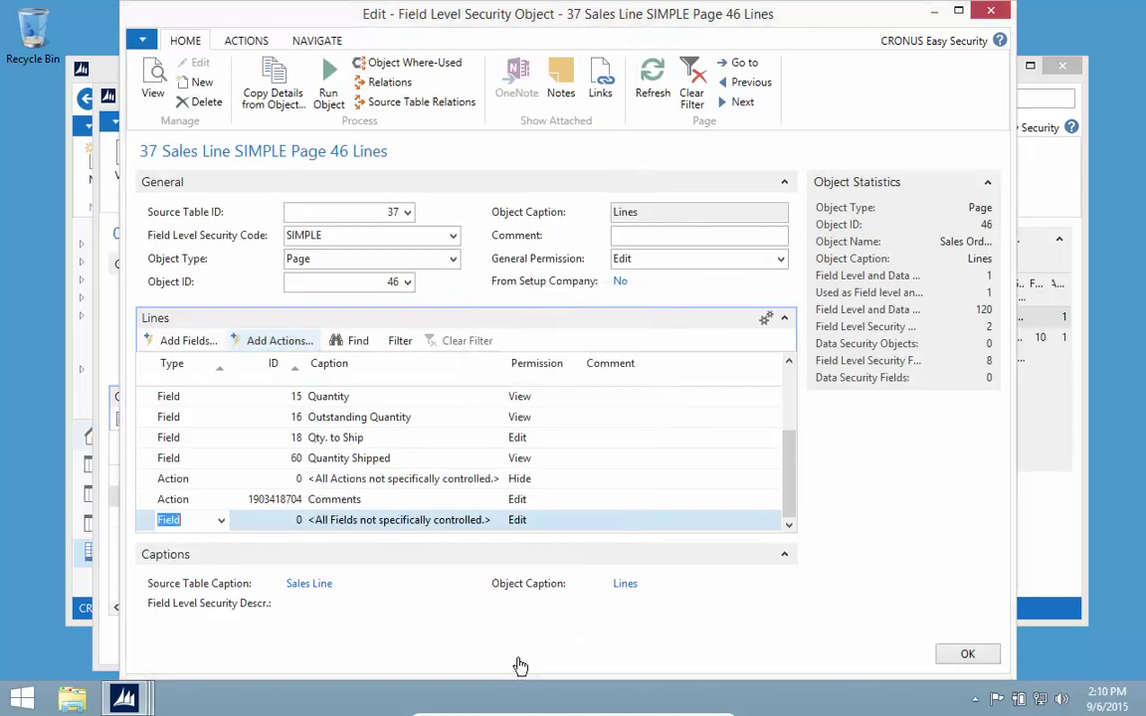
pyautogui.press('Up')
pyautogui.press('Up')
pyautogui.press('Up')
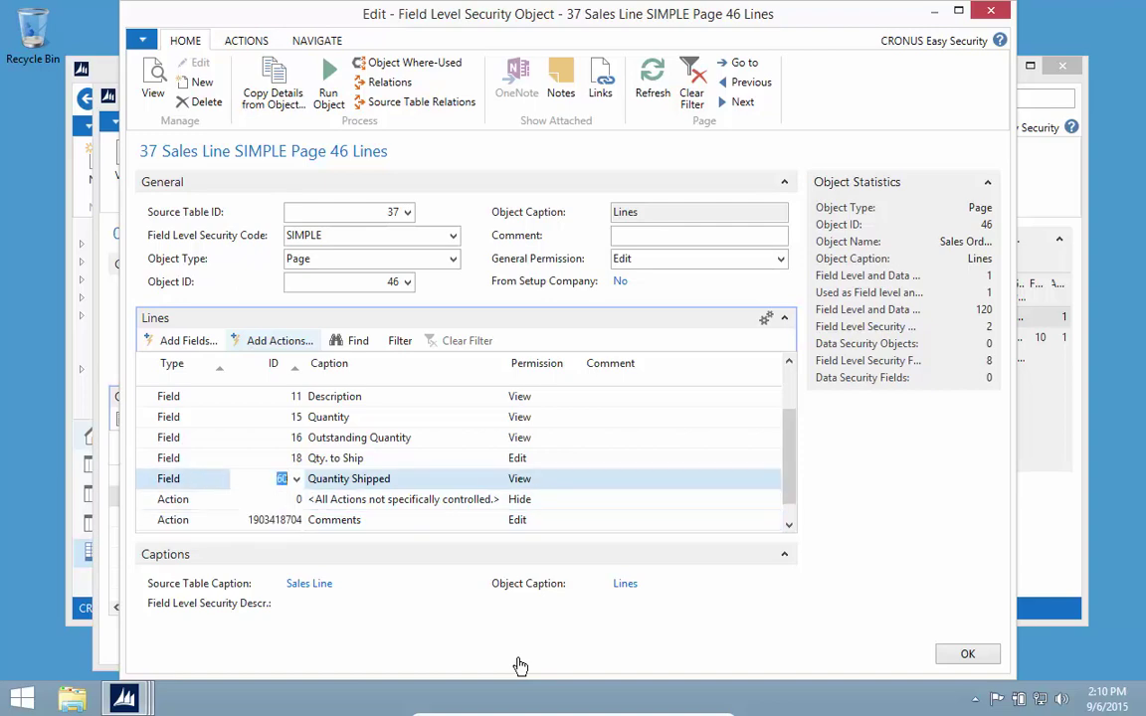
pyautogui.press('Escape')
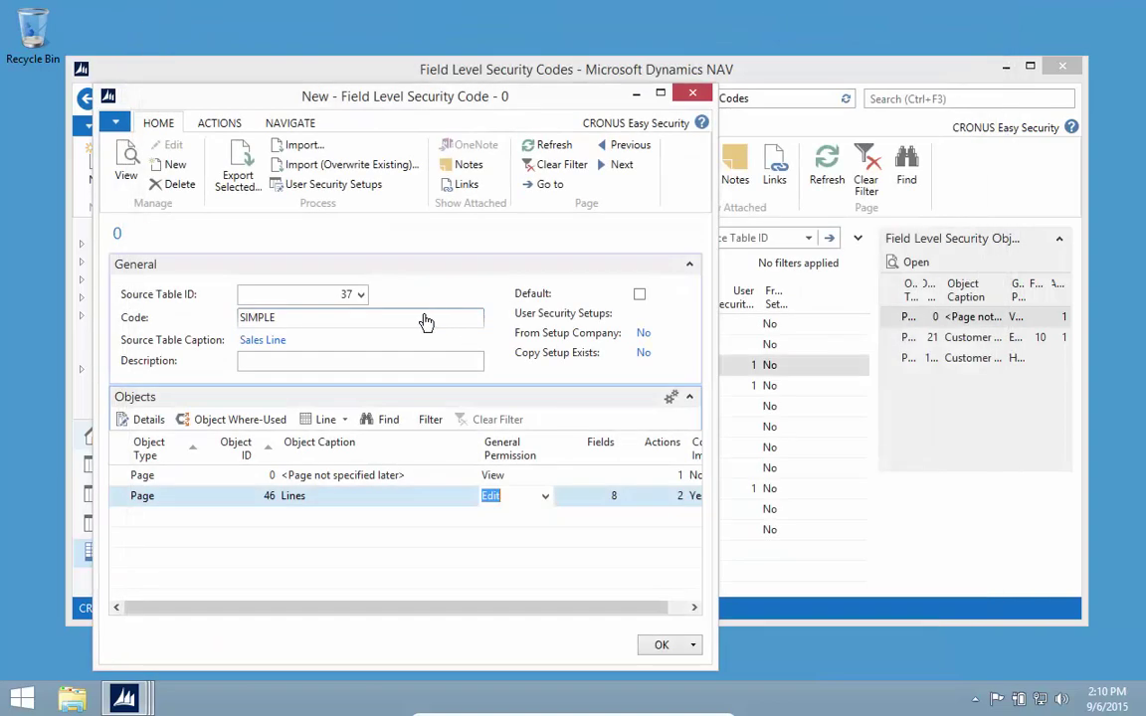
# Close the SIMPLE code for source table 37 and open the User Security Setup list of Field Level and Data Security
pyautogui.press('Escape')
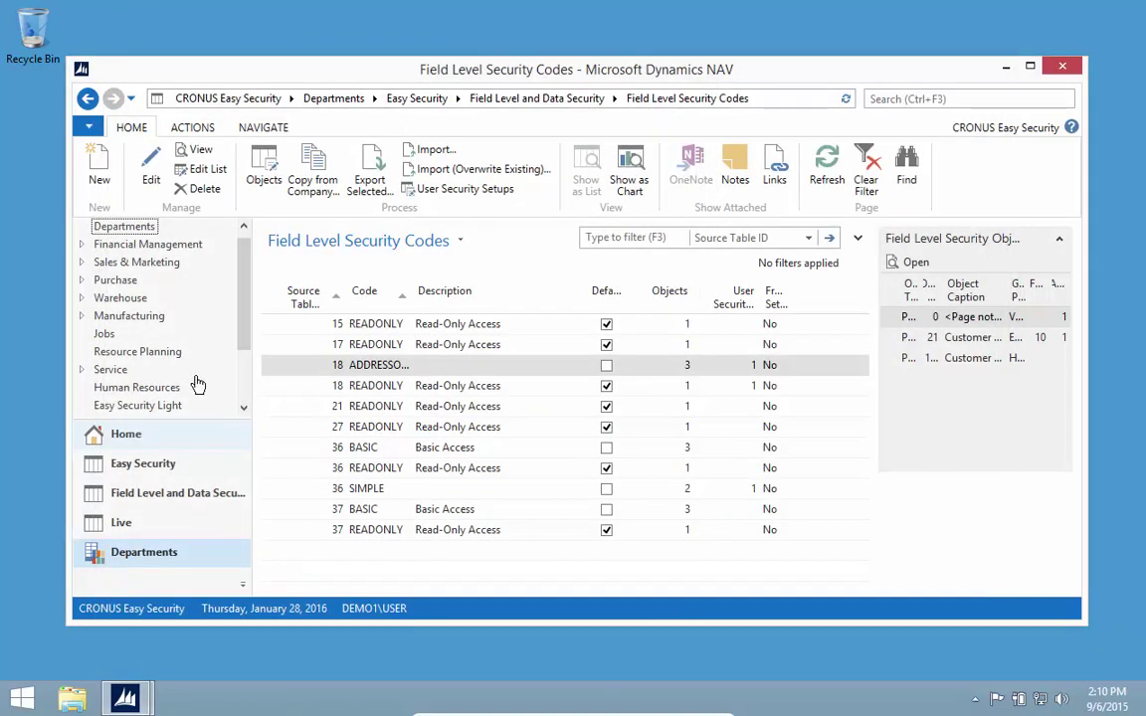
pyautogui.scroll(-2, 235, 411)
pyautogui.click(235, 388)
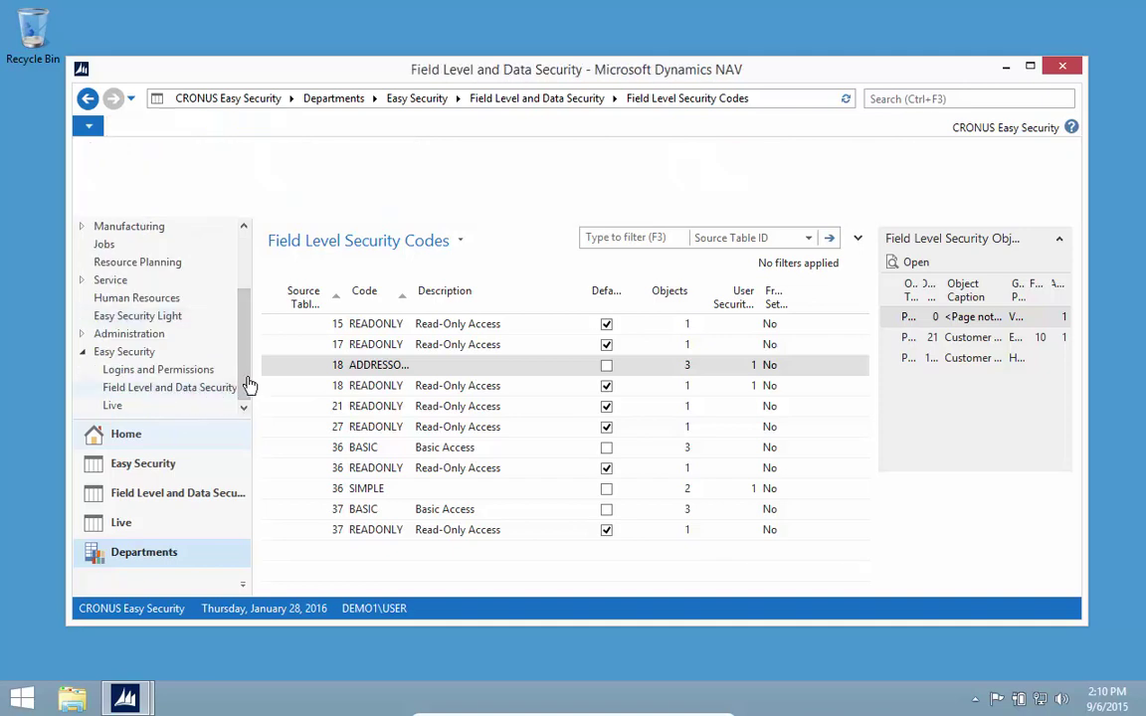
pyautogui.click(329, 217)
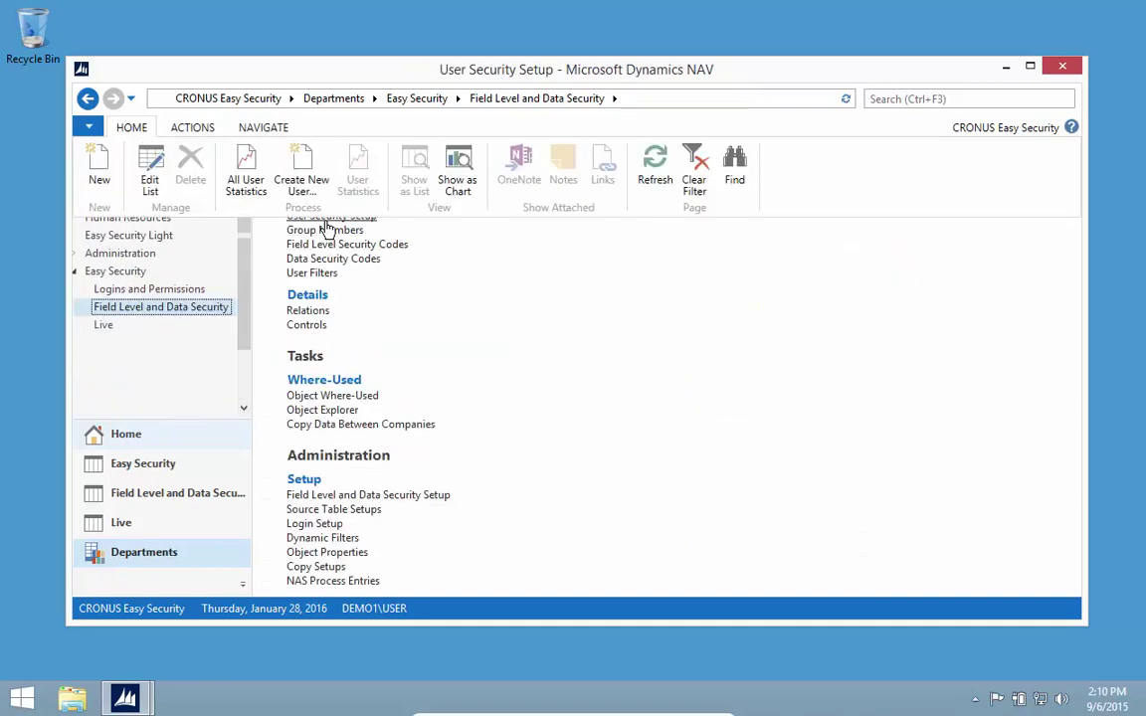
# Add a user security setup record with a blank user ID for source table 37
pyautogui.click(98, 174)
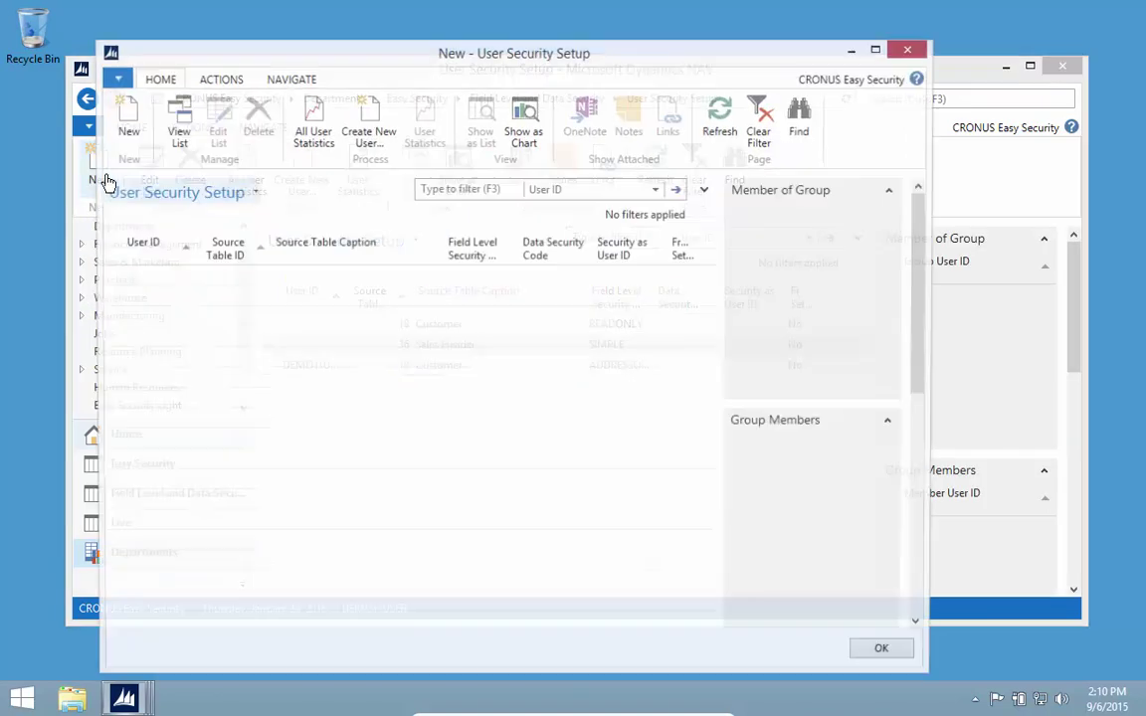
pyautogui.press('Tab')
pyautogui.write('3')
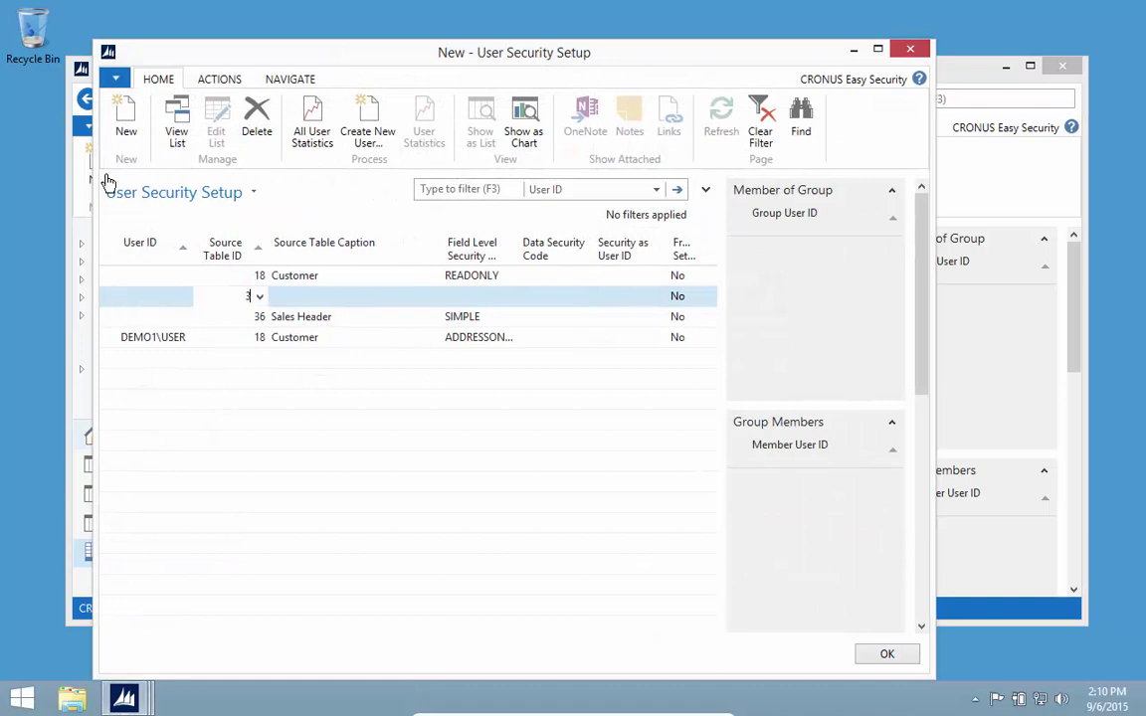
pyautogui.write('7')
pyautogui.press('Tab')
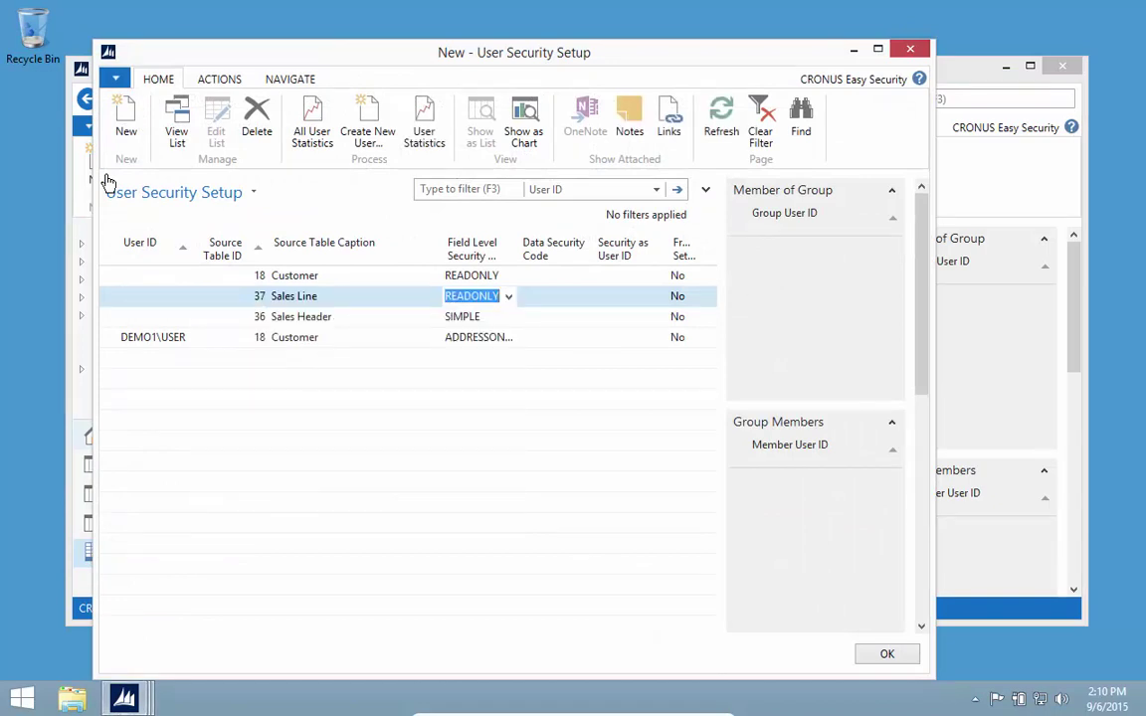
# Assign the SIMPLE field level security code to the Sales Line record and close the setup list editor
pyautogui.press('F4')
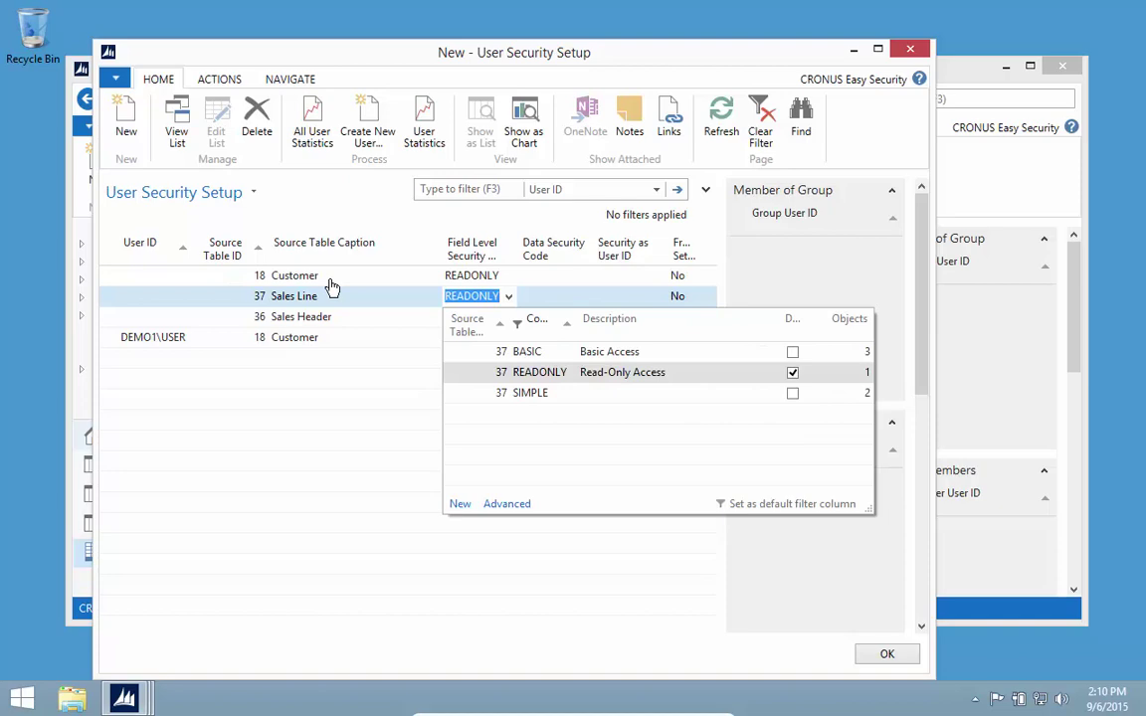
pyautogui.click(524, 395)
pyautogui.press('Tab')
pyautogui.press('Up')
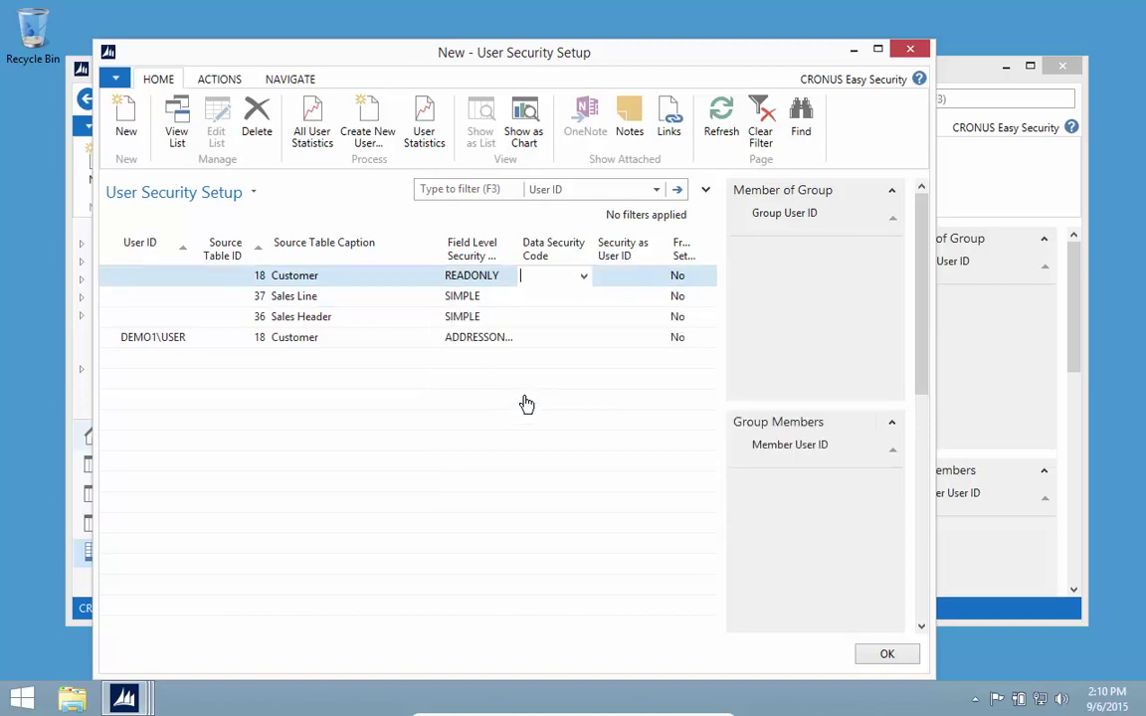
pyautogui.press('Down')
pyautogui.press('Down')
pyautogui.press('Escape')
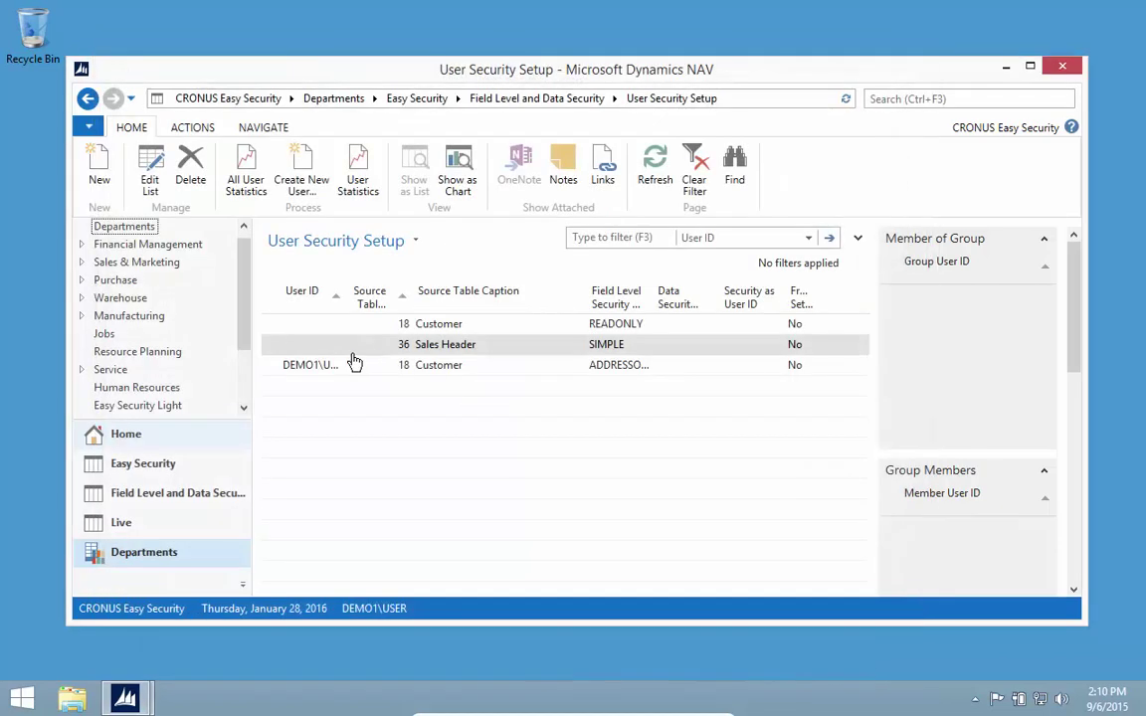
# Open the released, blue-location sales order for The Cannon Group PLC from the Order Processing sales orders
pyautogui.click(157, 264)
pyautogui.click(331, 250)
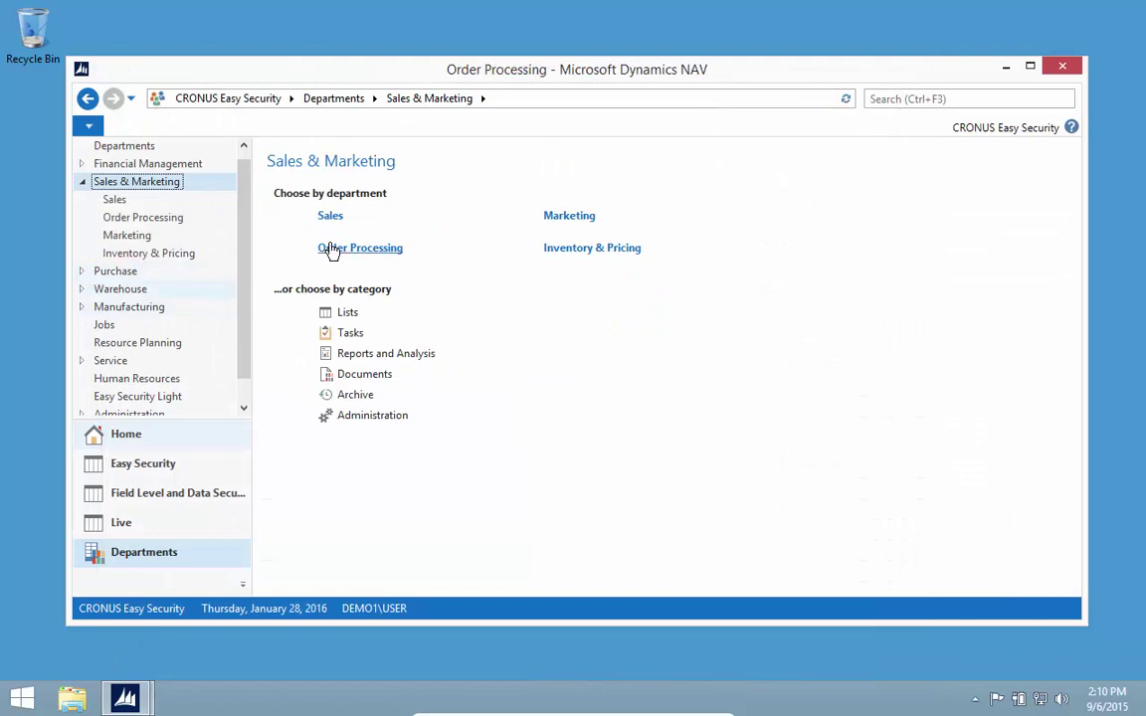
pyautogui.click(323, 261)
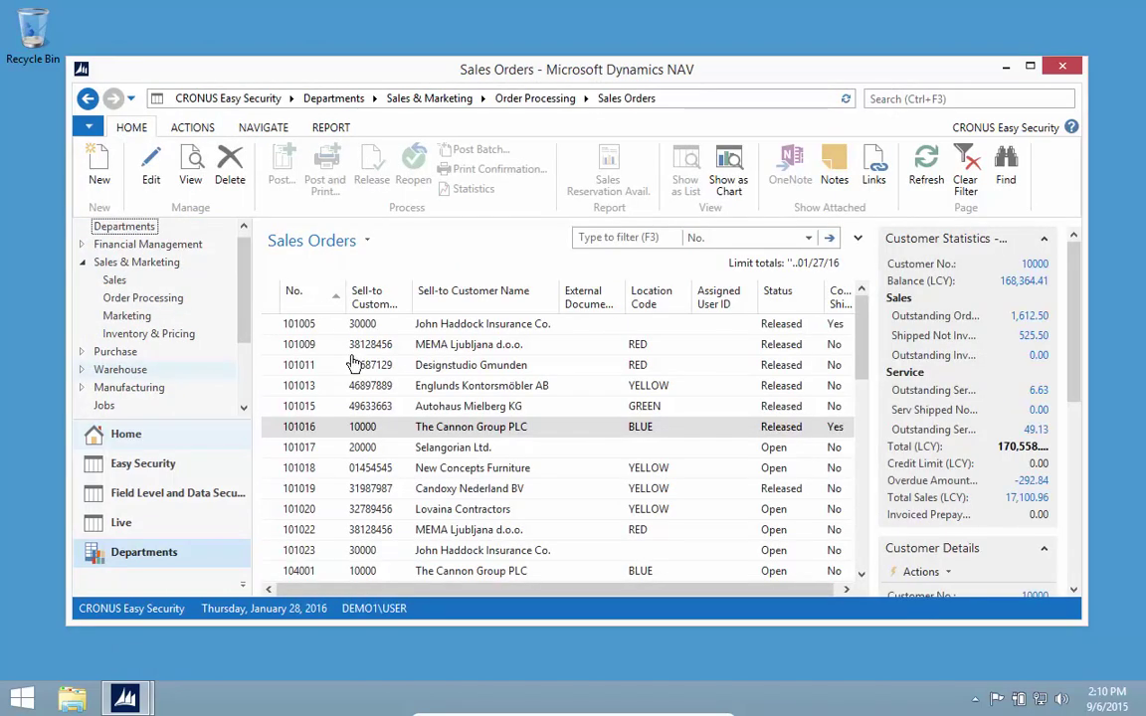
pyautogui.doubleClick(310, 432)
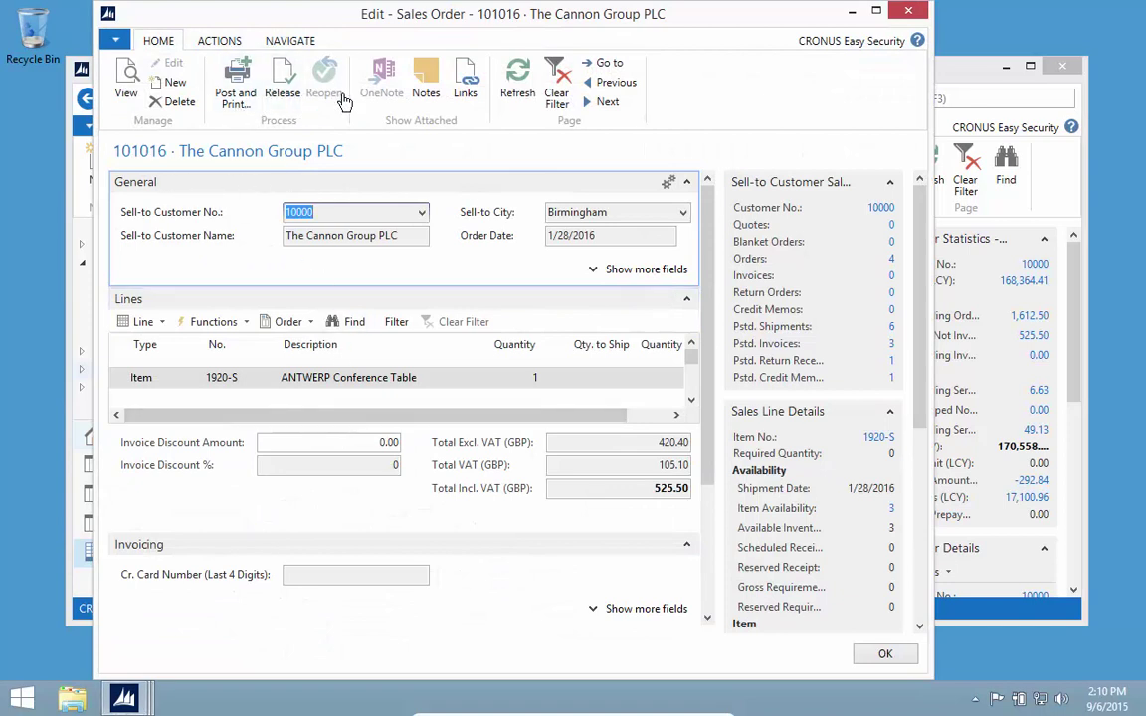
# Examine which commands the sales order offers for home, actions and navigation
pyautogui.click(220, 42)
pyautogui.click(292, 44)
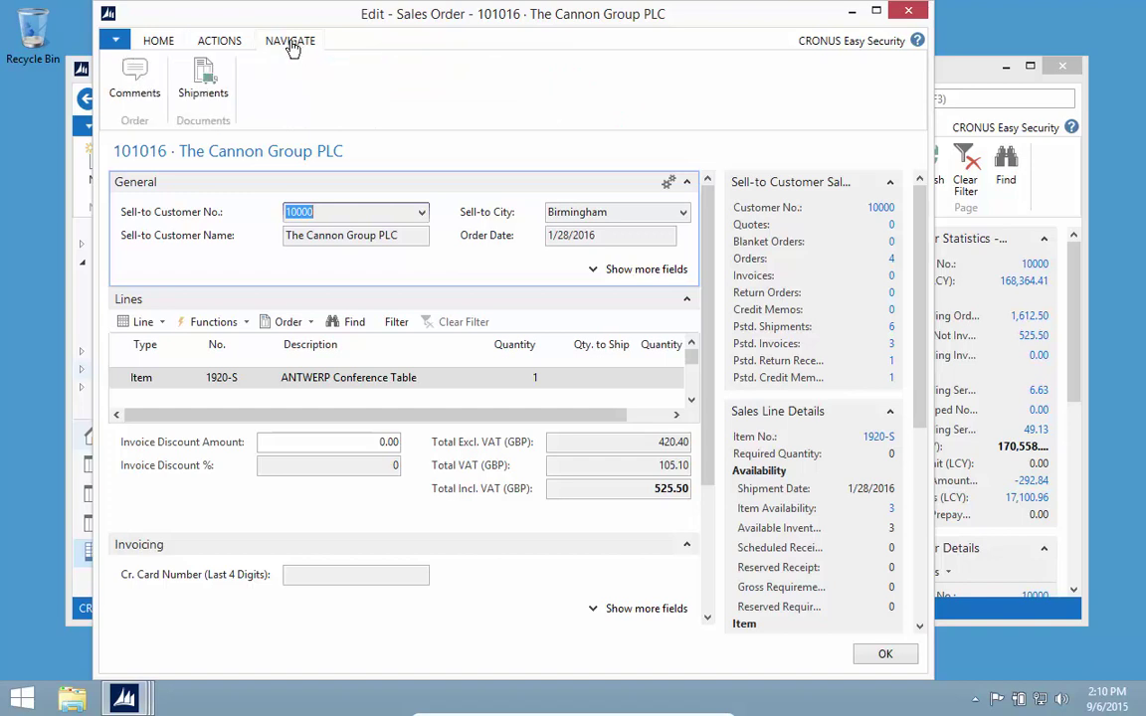
pyautogui.click(158, 40)
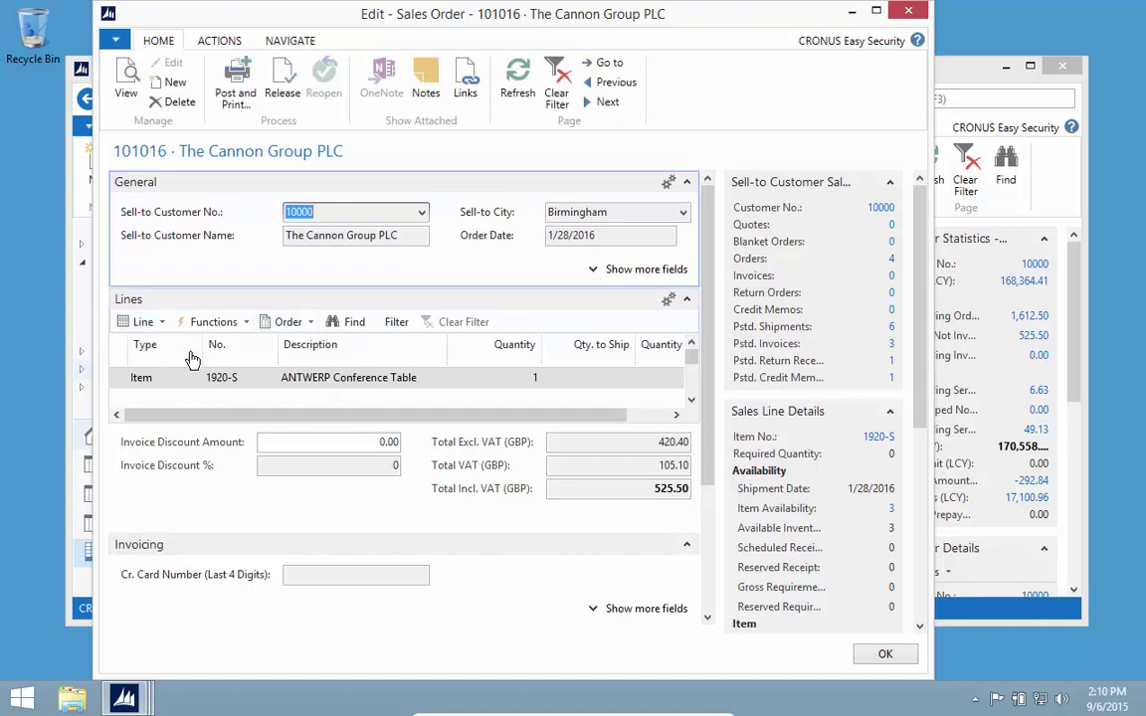
# Check which fields are shown and editable on the ANTWERP Conference Table line, including Qty. to Ship
pyautogui.click(523, 380)
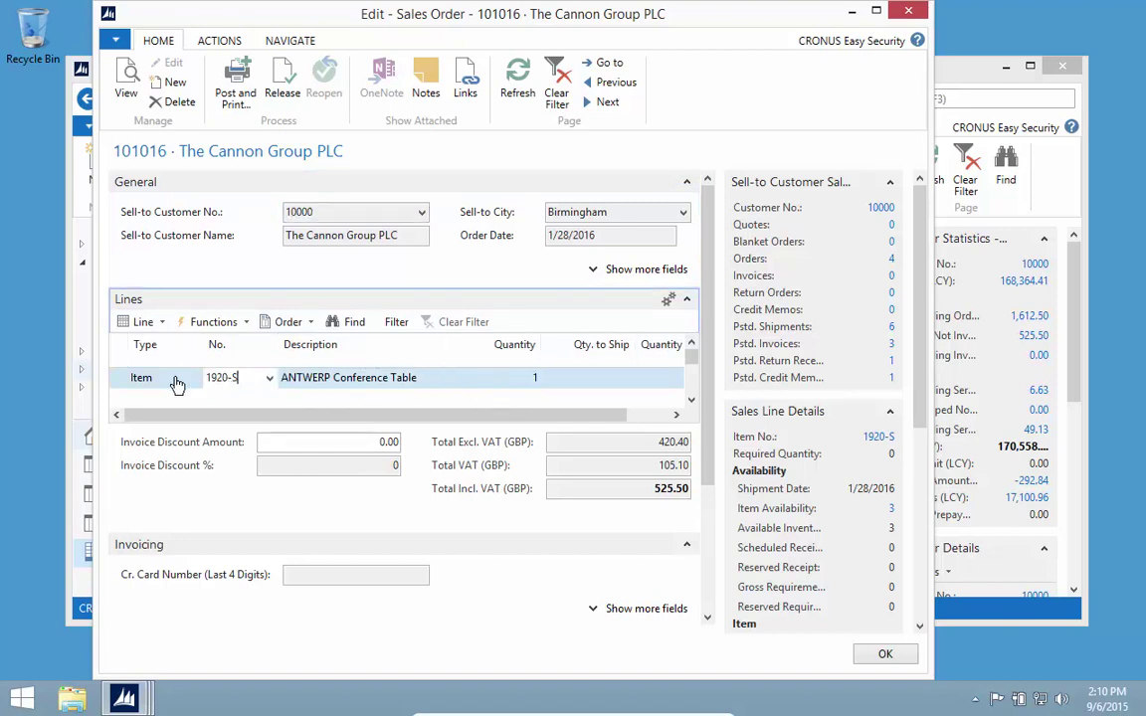
pyautogui.click(145, 379)
pyautogui.press('Tab')
pyautogui.press('Tab')
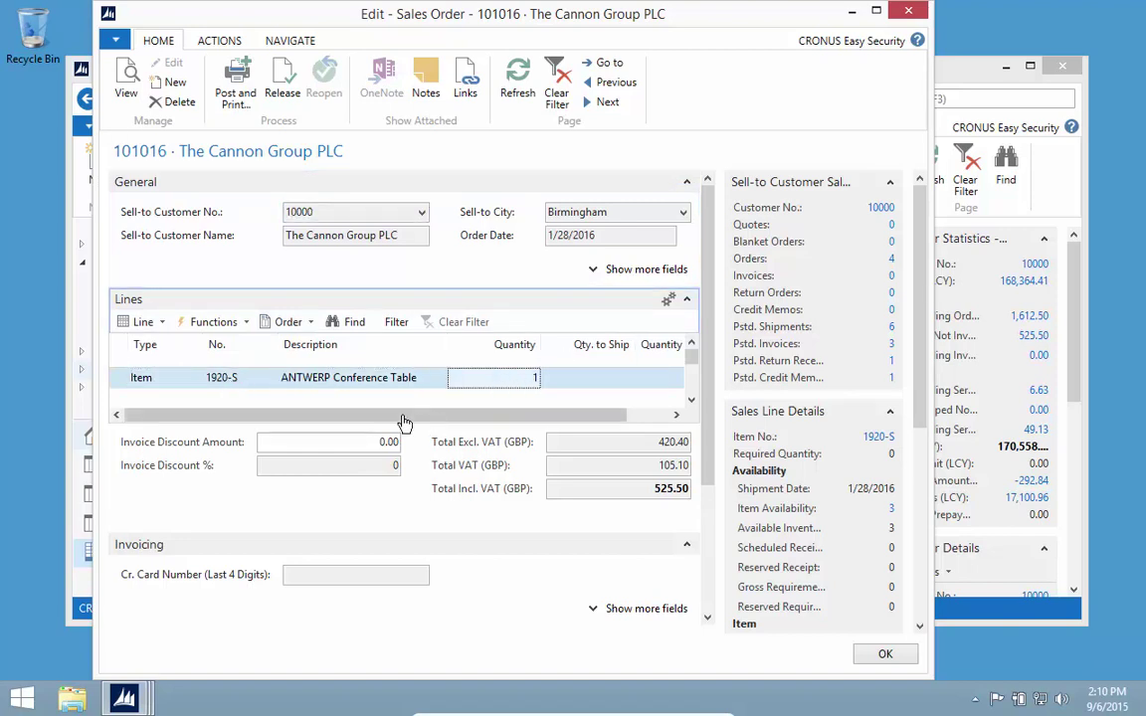
pyautogui.moveTo(367, 427); pyautogui.dragTo(489, 418)
pyautogui.click(577, 388)
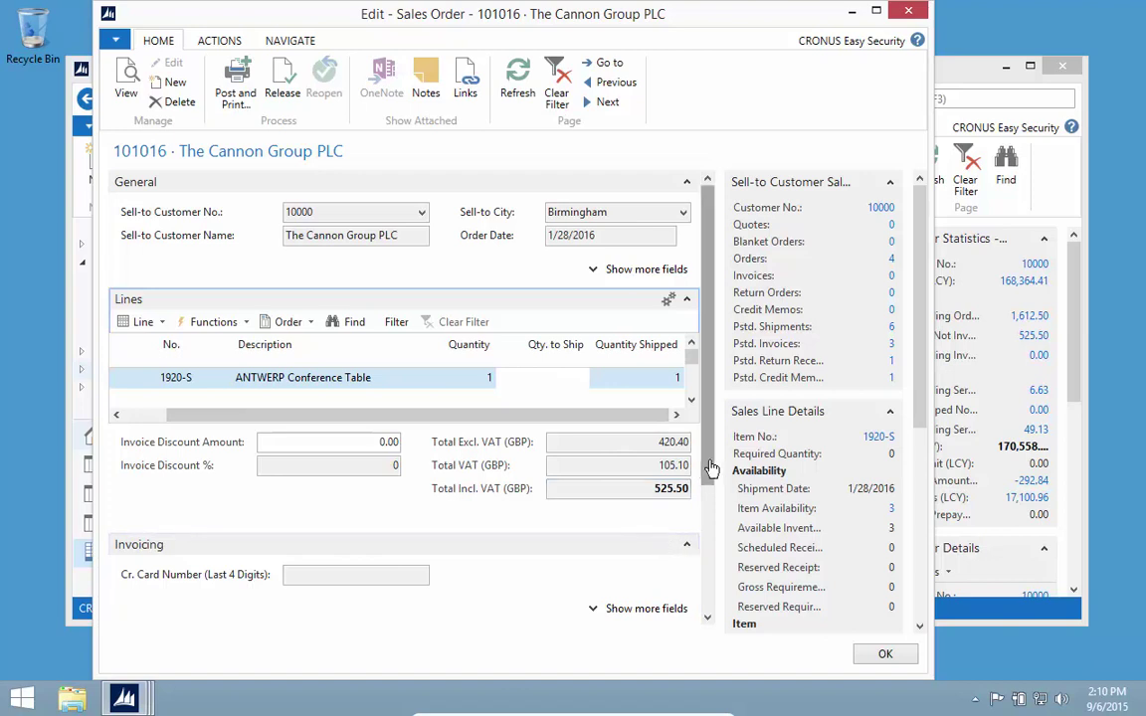
# Expand the order's Prepayment and Foreign Trade sections, collapse Invoicing, and close the sales order
pyautogui.moveTo(713, 502); pyautogui.dragTo(714, 611)
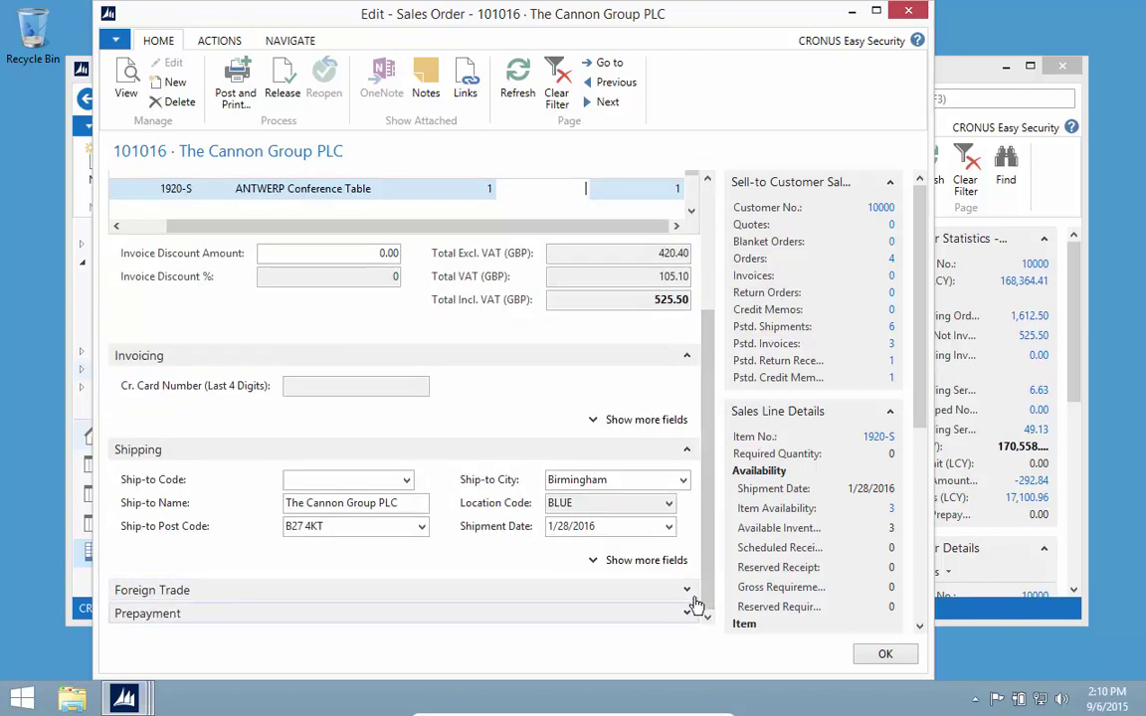
pyautogui.click(686, 612)
pyautogui.click(687, 568)
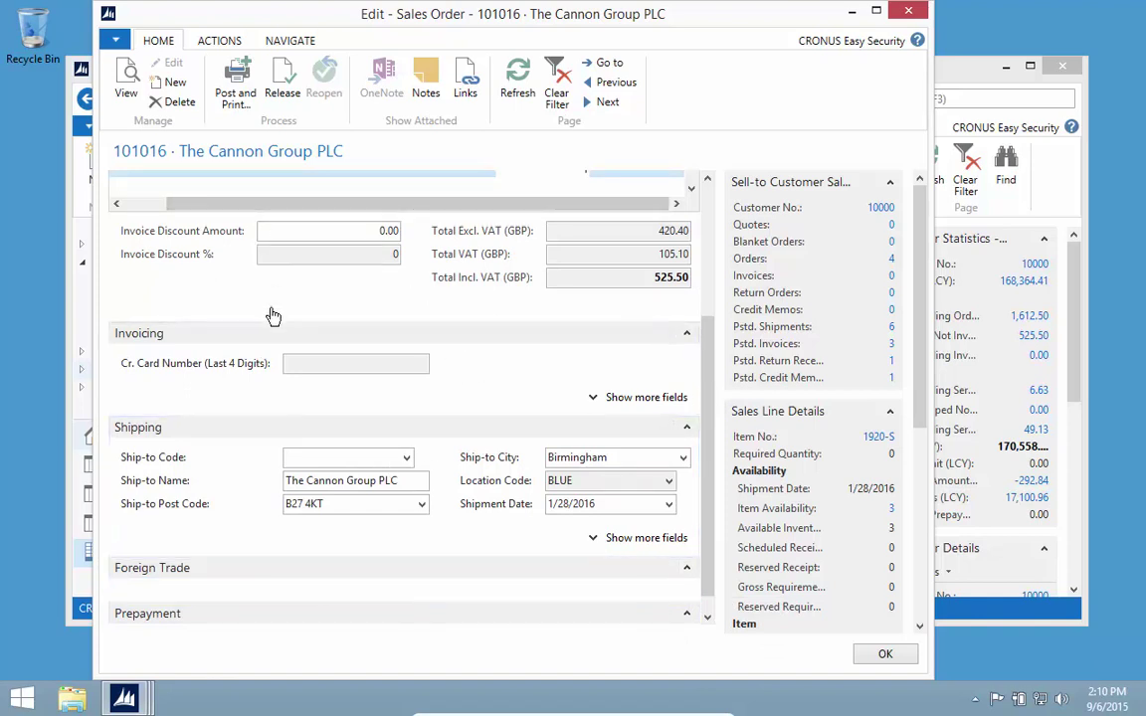
pyautogui.click(688, 335)
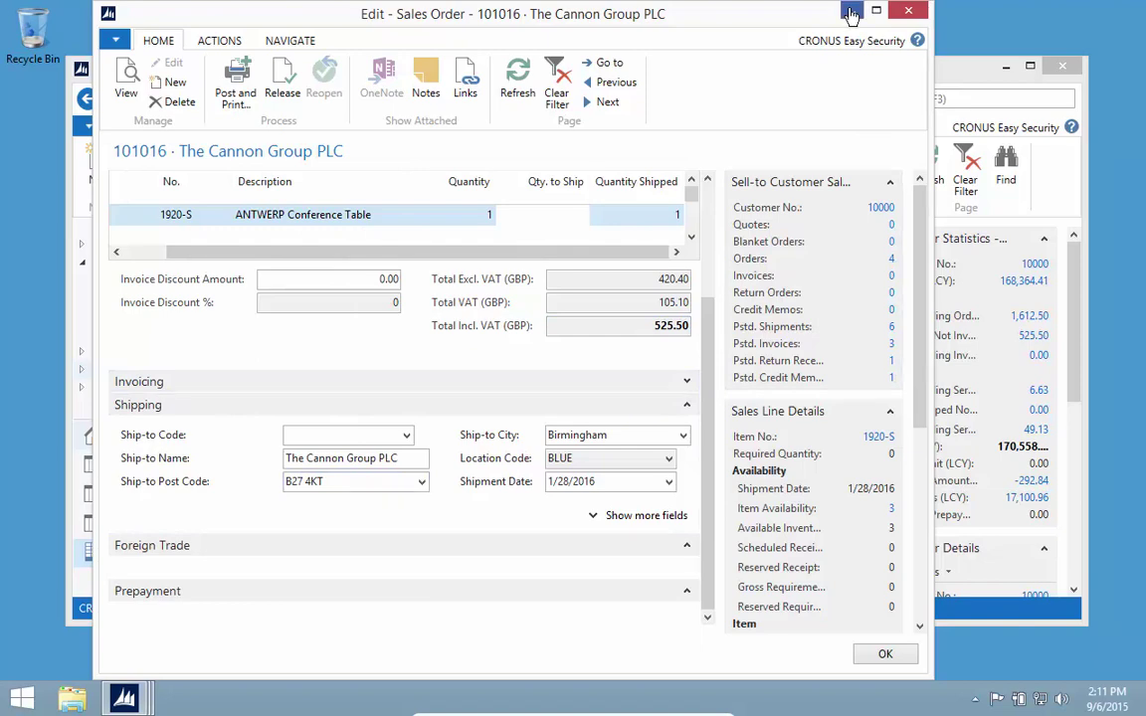
pyautogui.click(913, 14)
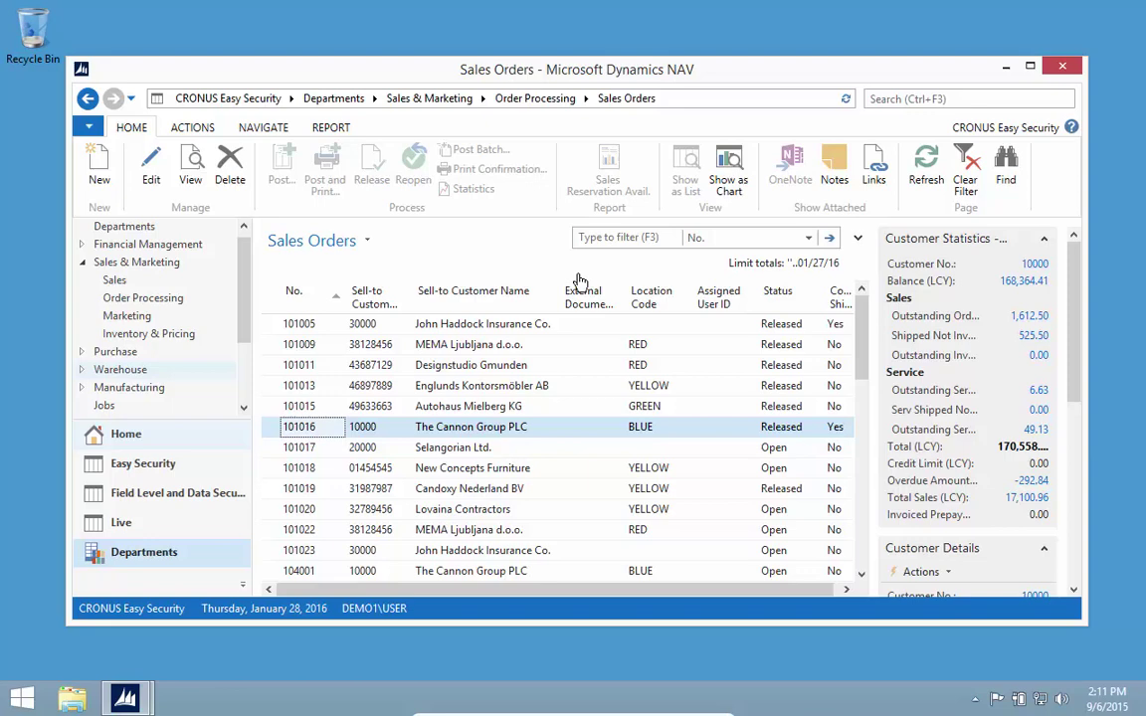
# Open the Field Level and Data Security page of the Easy Security department
pyautogui.moveTo(248, 328); pyautogui.dragTo(230, 354)
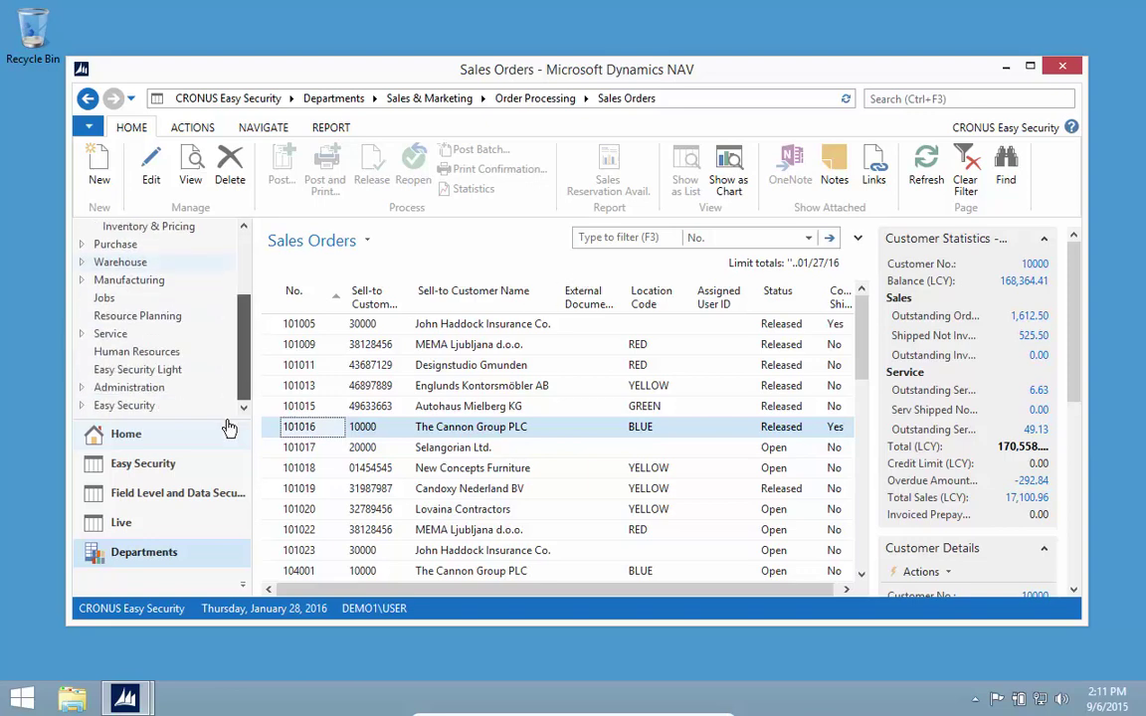
pyautogui.click(117, 400)
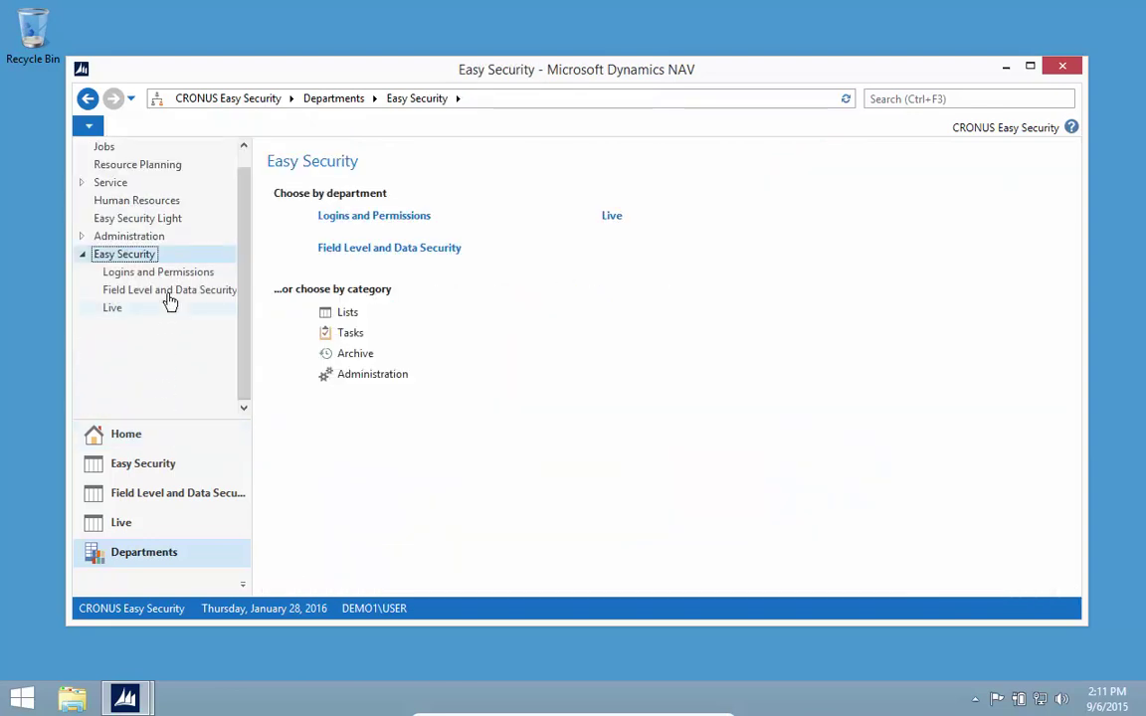
pyautogui.click(167, 292)
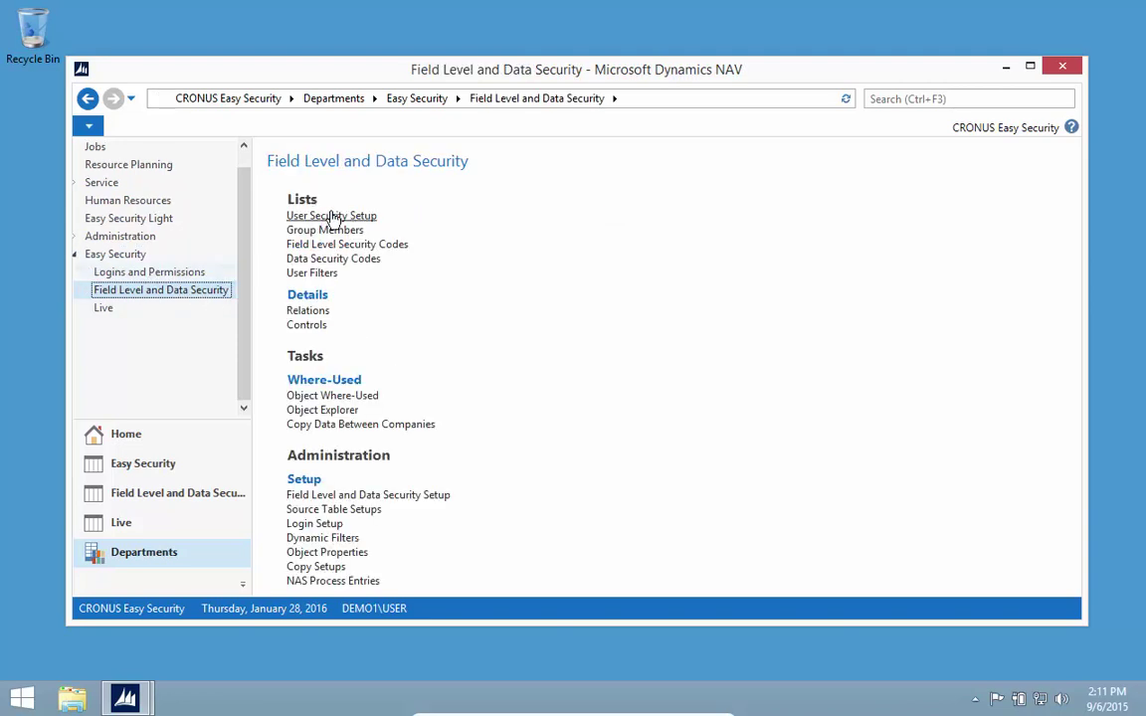